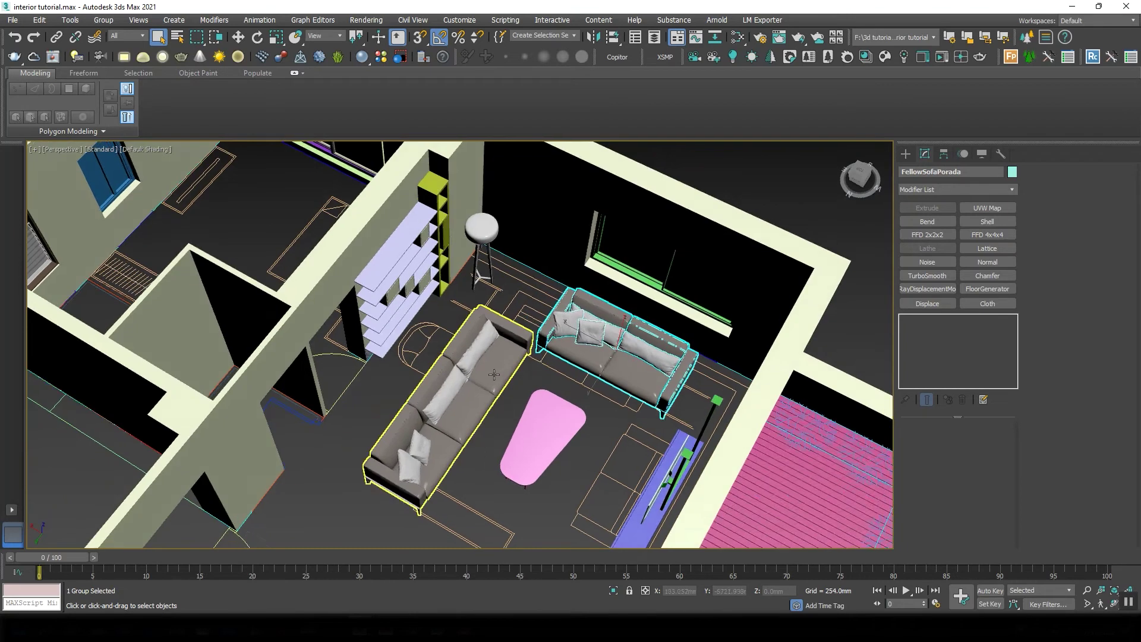
Examine the living room furniture from several angles and select the long sofa facing the TV unit
click(504, 405)
scroll(535, 387, down, 4)
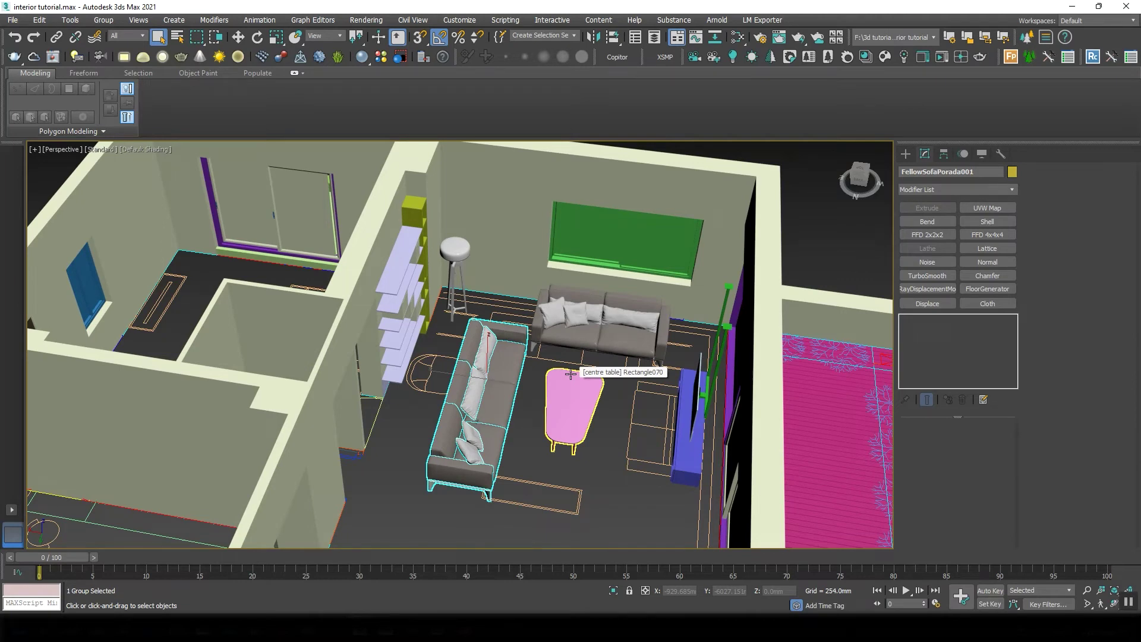
alt+middle_drag(590, 348, 454, 226)
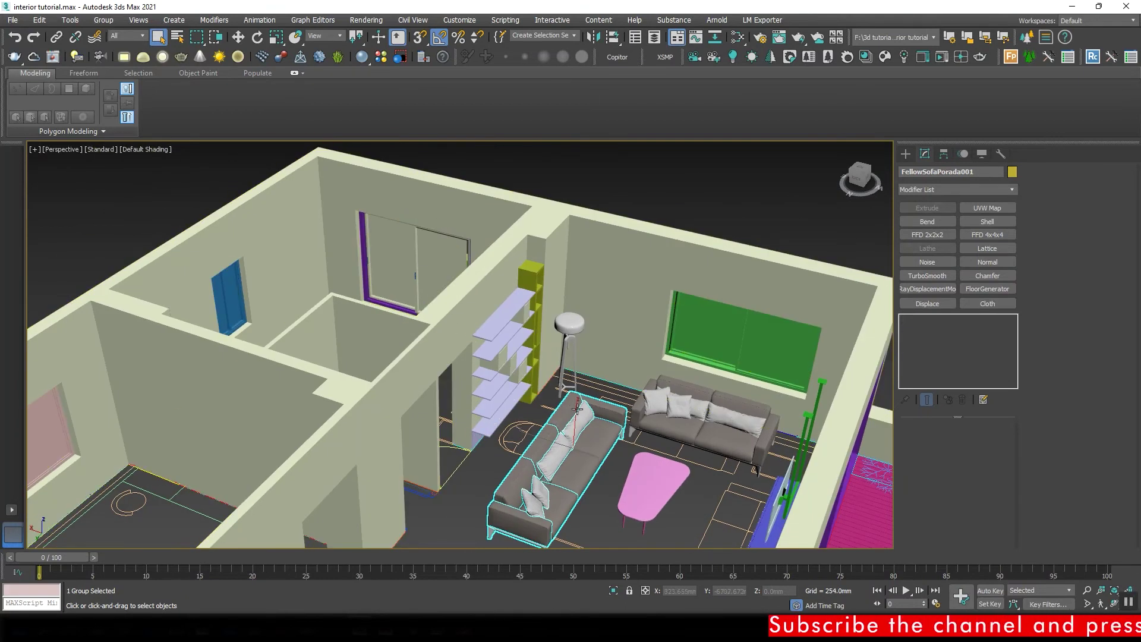
alt+middle_drag(532, 387, 505, 382)
click(504, 381)
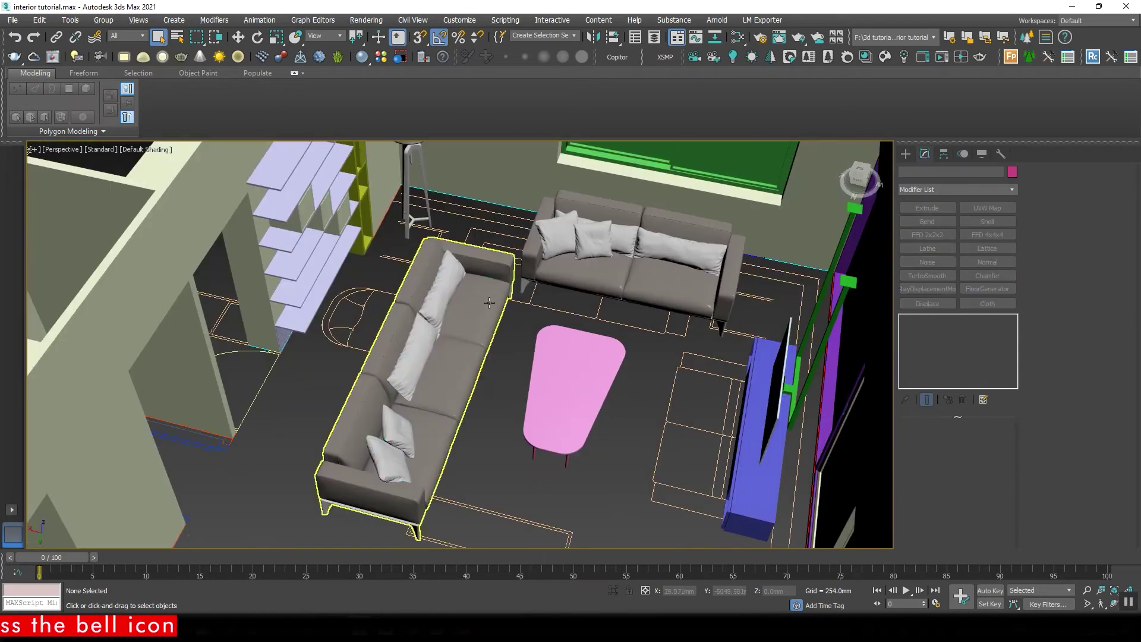
click(479, 327)
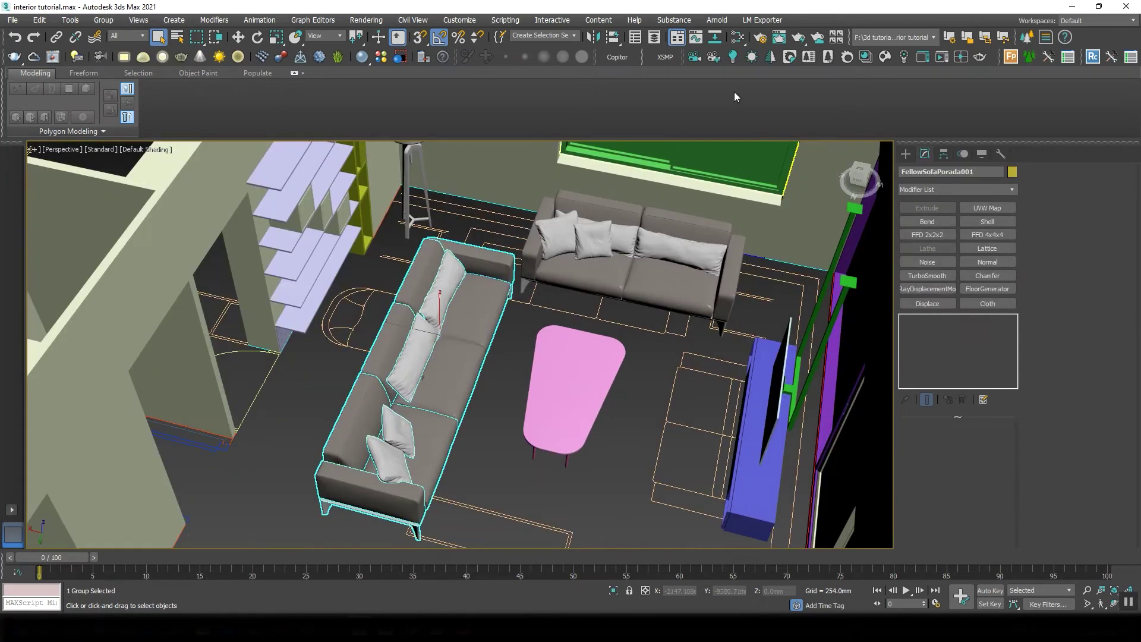
click(737, 37)
drag(675, 296, 560, 85)
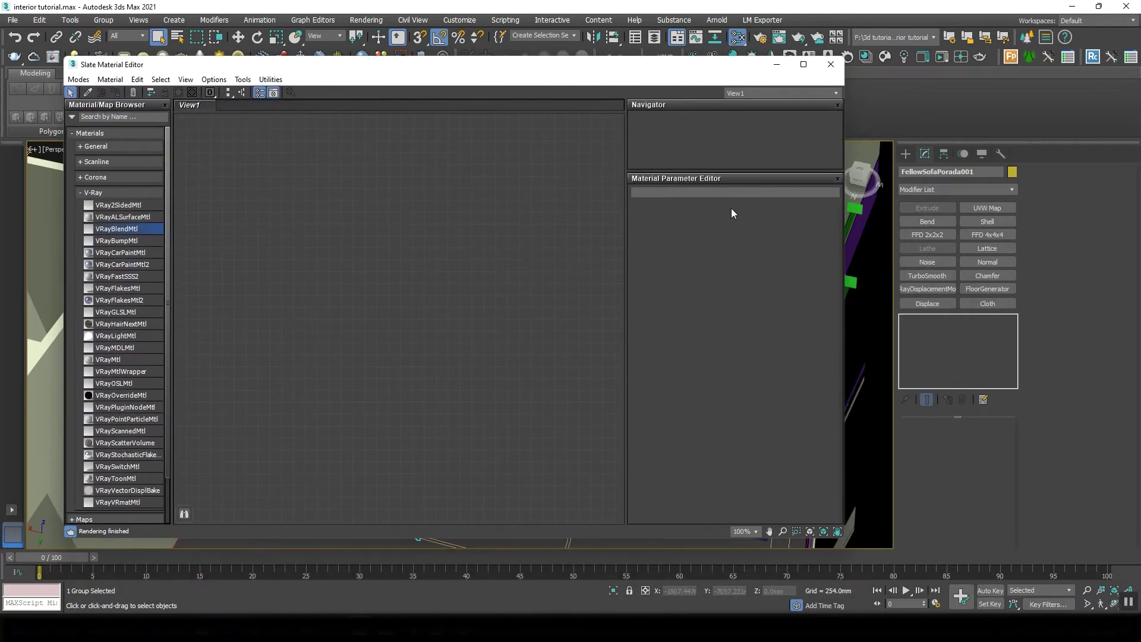
click(831, 64)
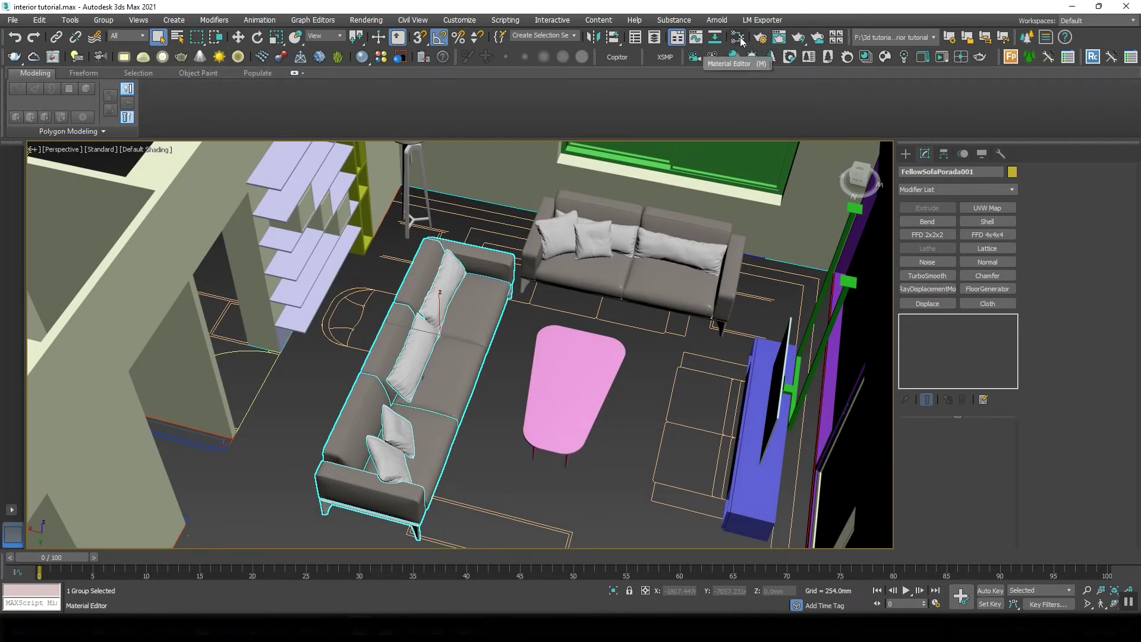
Open the Material Editor, switch it to compact mode and move its window over the viewport
click(740, 39)
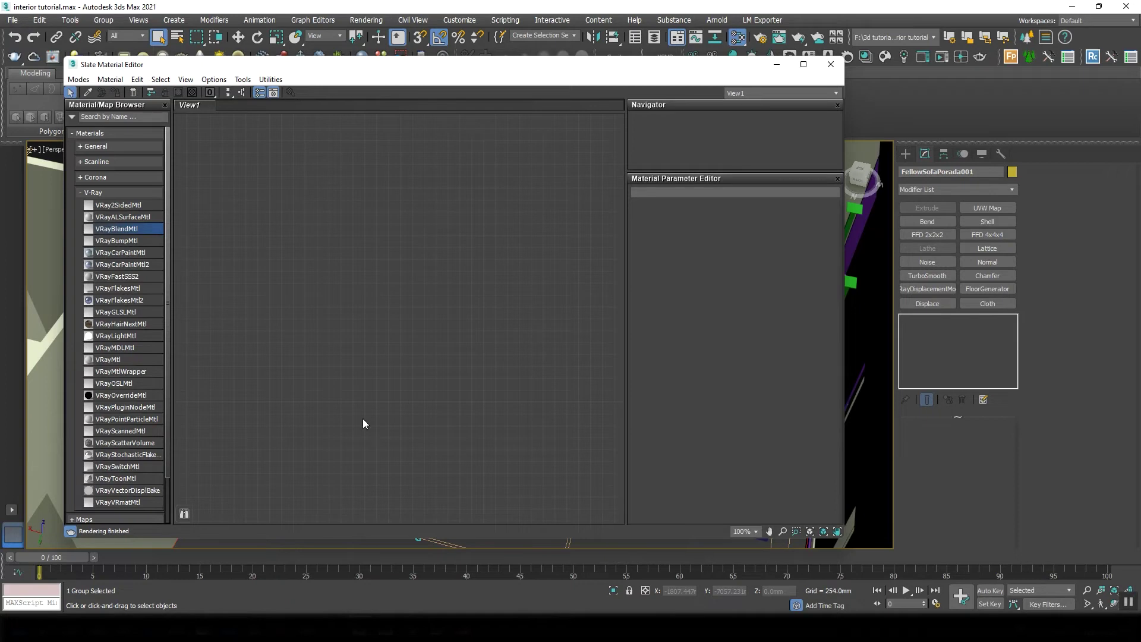
click(79, 80)
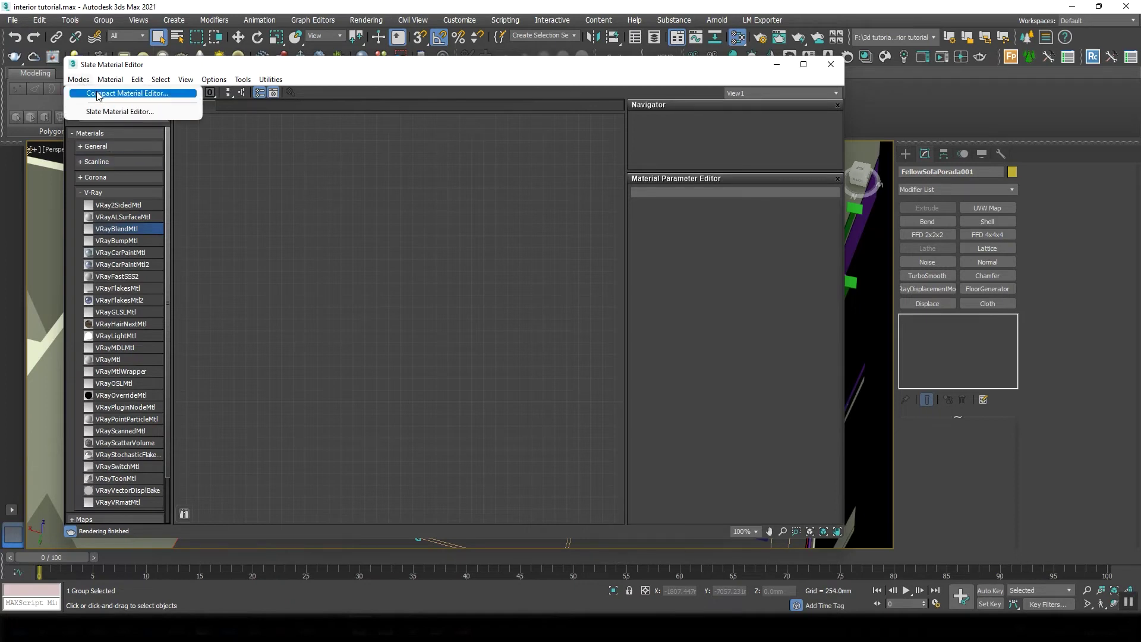
click(91, 92)
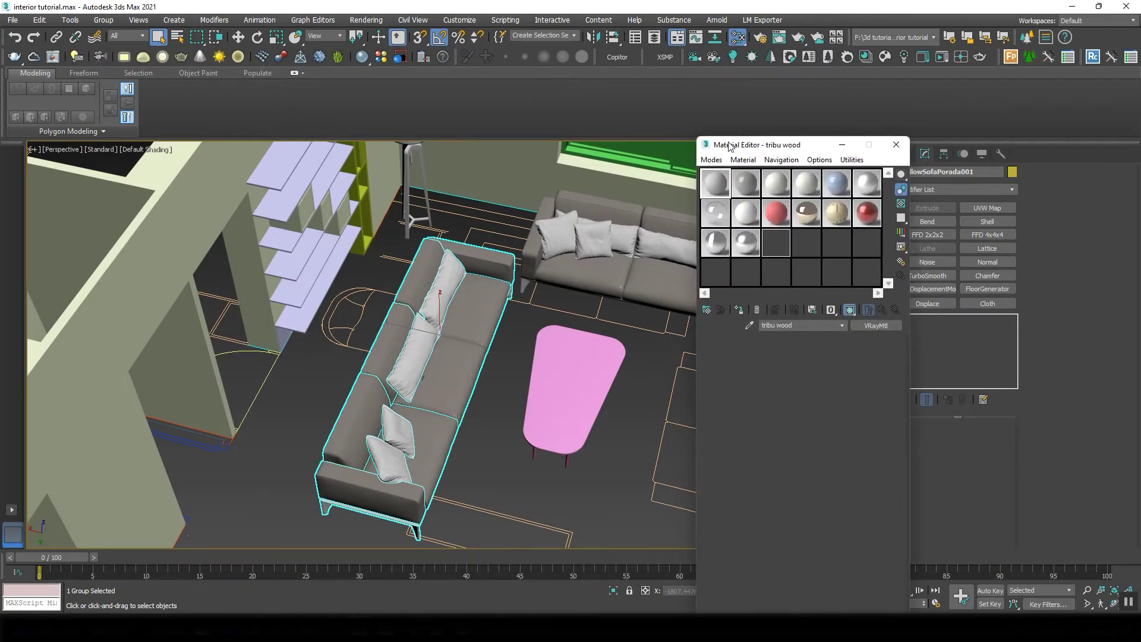
click(653, 156)
drag(766, 144, 391, 150)
Switch the Material Editor to Slate mode and return it to compact mode
click(330, 117)
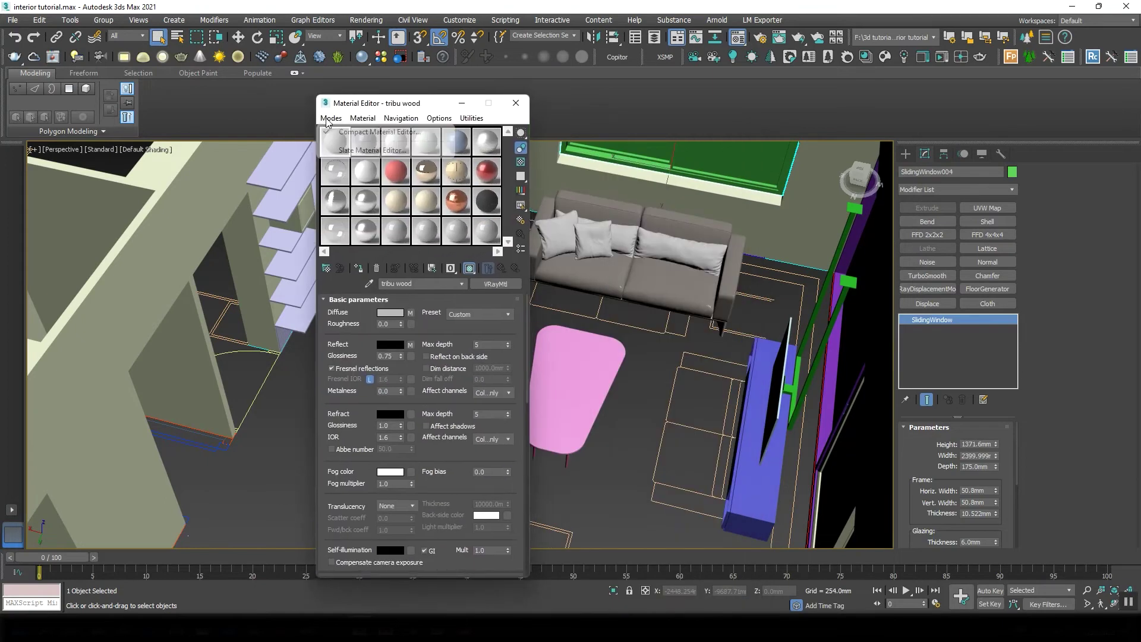
click(375, 146)
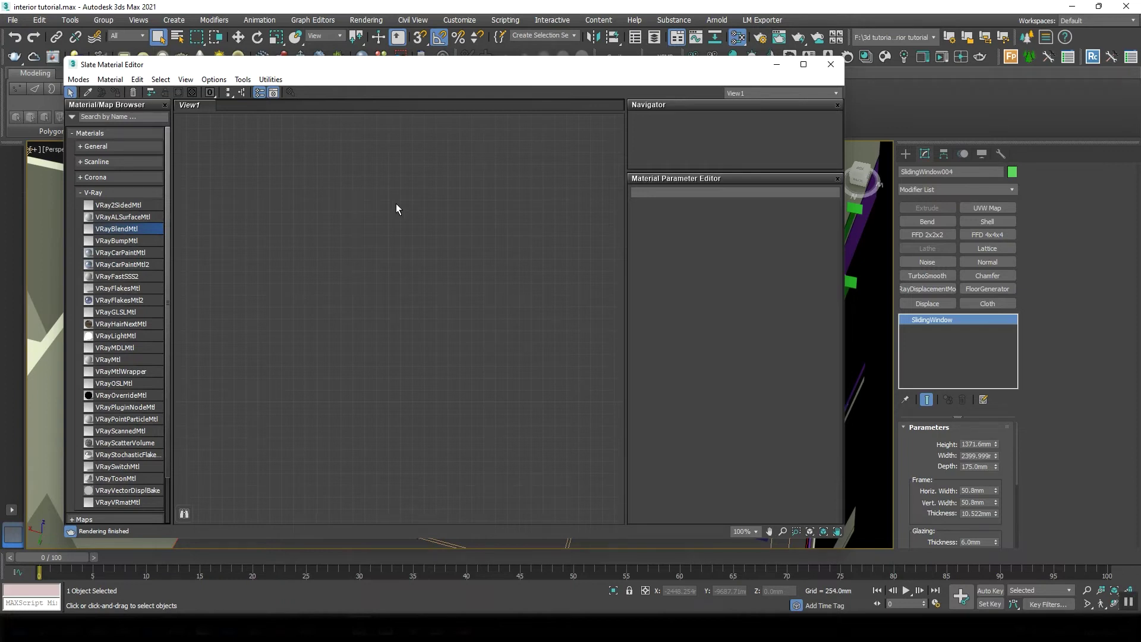
click(77, 79)
click(113, 92)
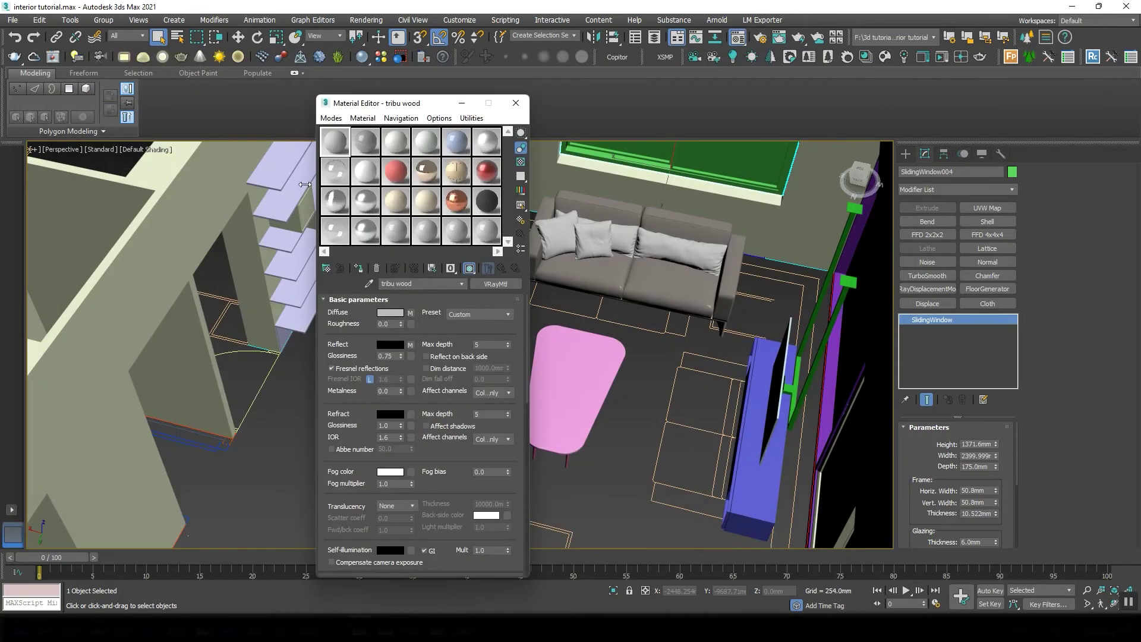
Cycle the Material Editor sample slots to the 3X2 layout and browse through the material samples
drag(412, 102, 359, 92)
click(418, 107)
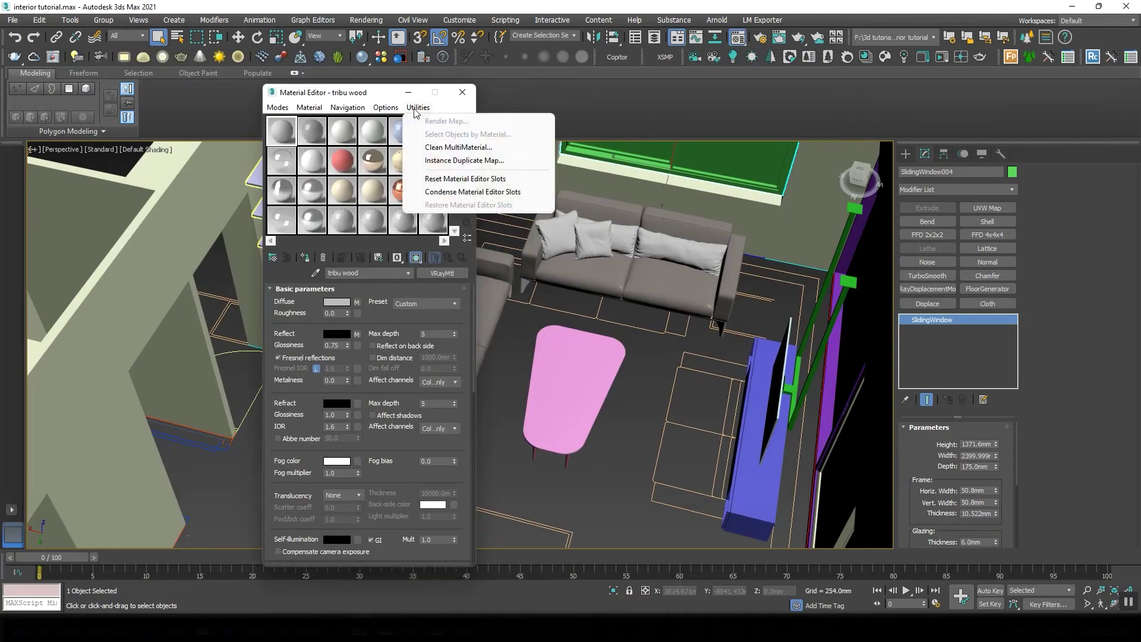
mouse_move(386, 107)
click(408, 218)
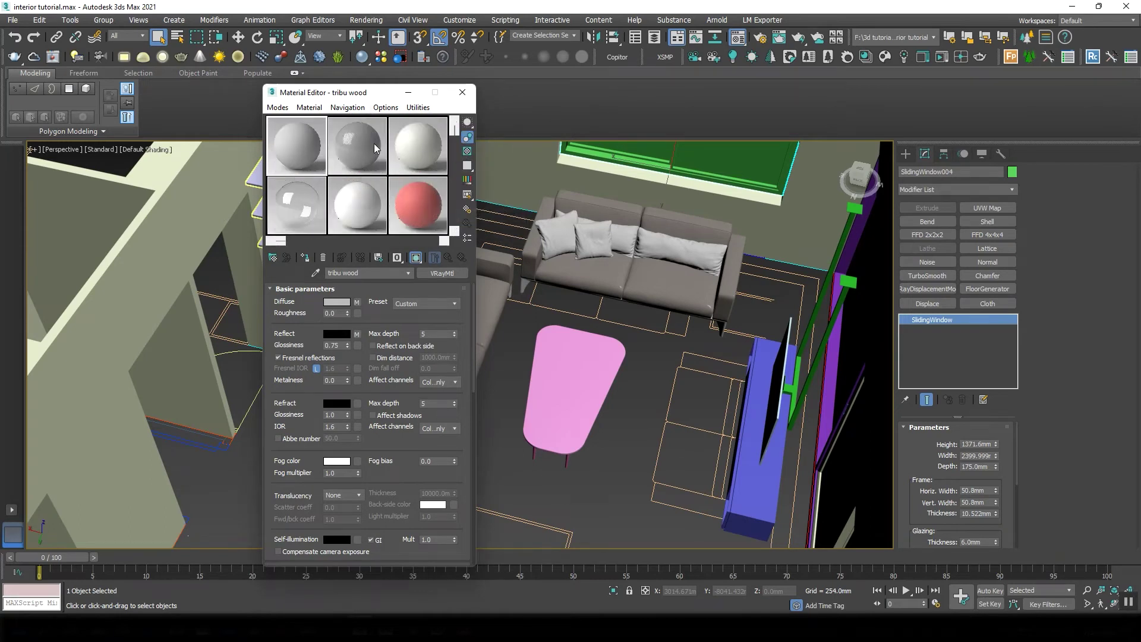
drag(455, 137, 453, 192)
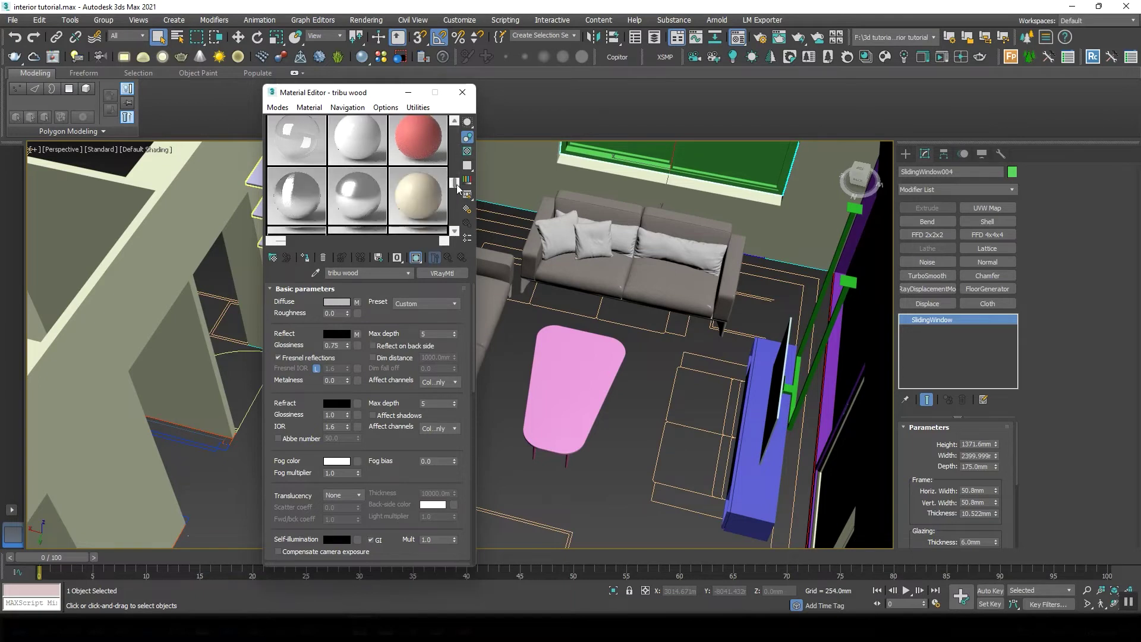
click(455, 231)
click(455, 132)
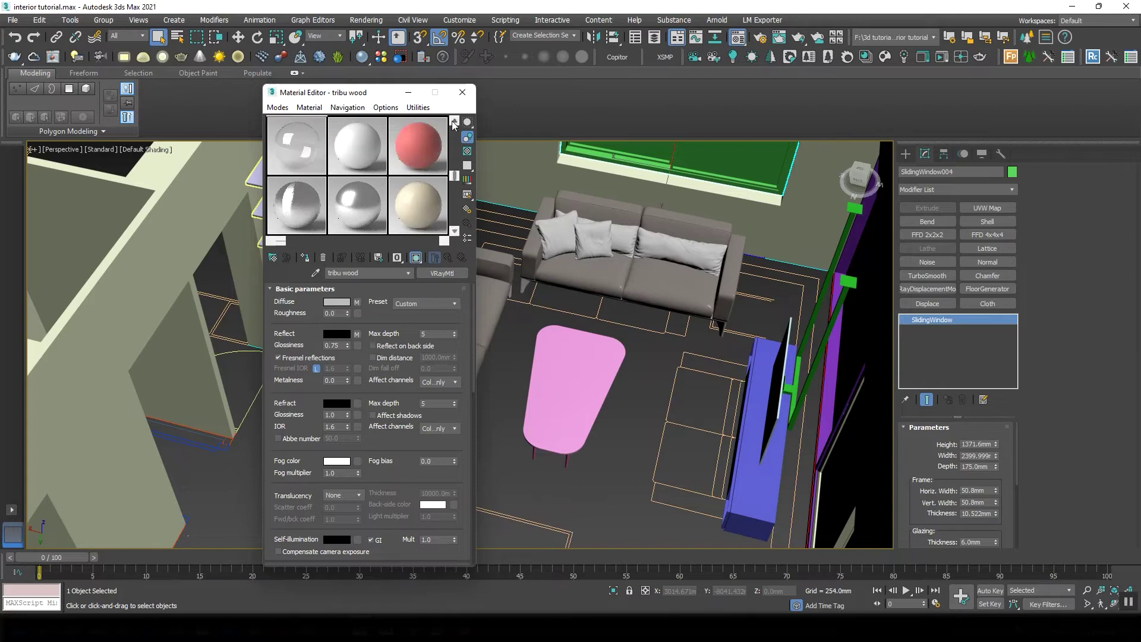
click(455, 132)
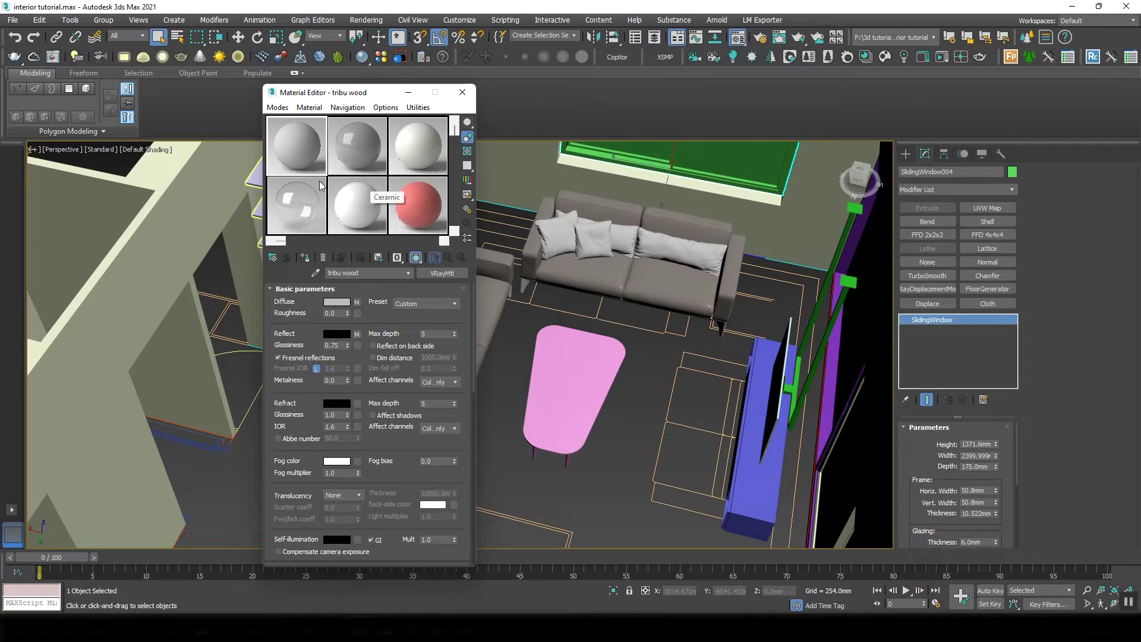
Cycle the sample slots through the 5X3 layout and back to the 6X4 layout
click(386, 108)
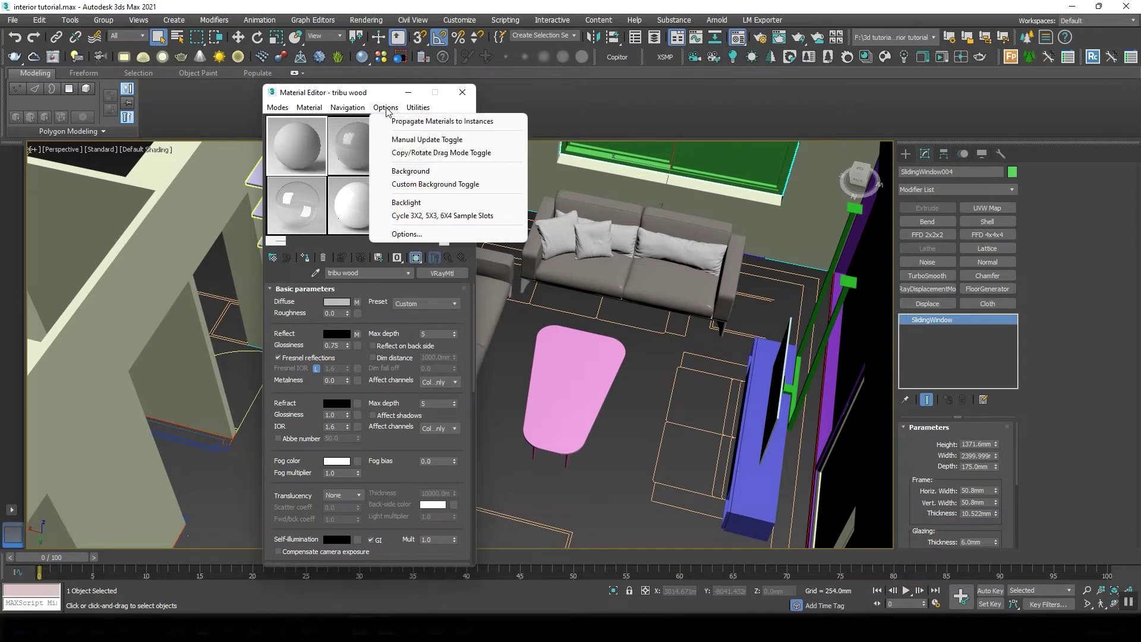
click(446, 218)
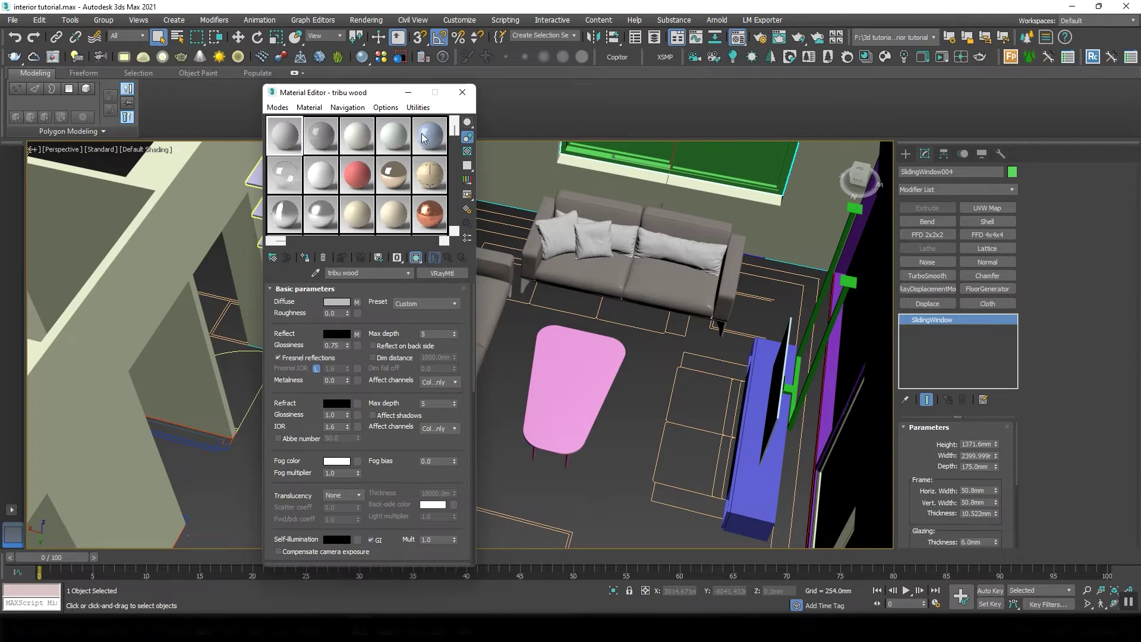
click(385, 108)
click(437, 216)
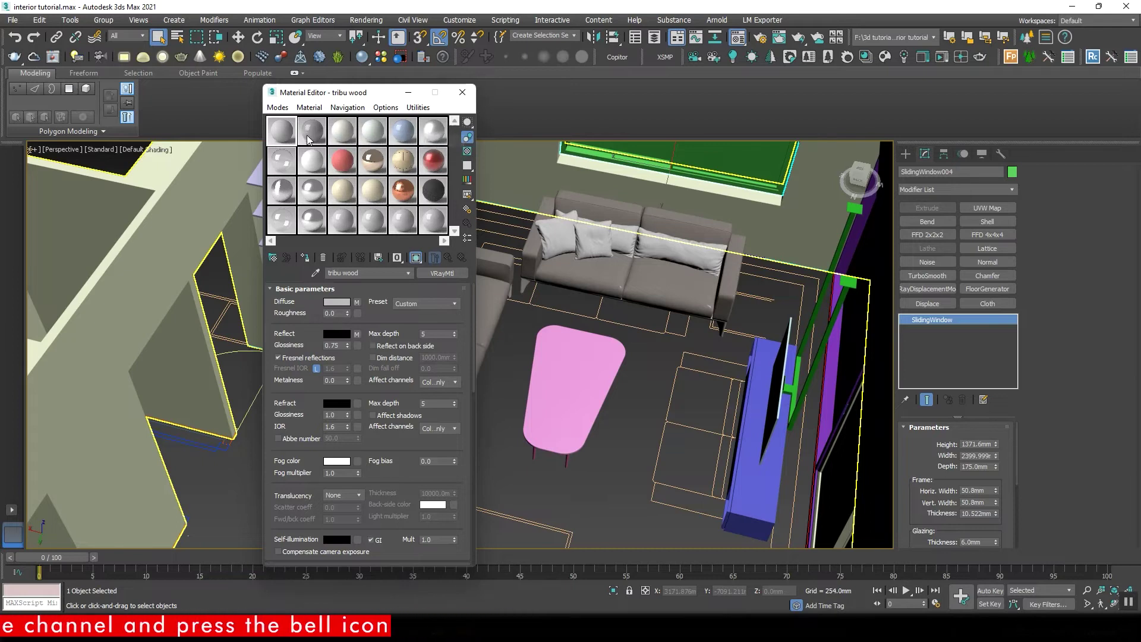
click(385, 107)
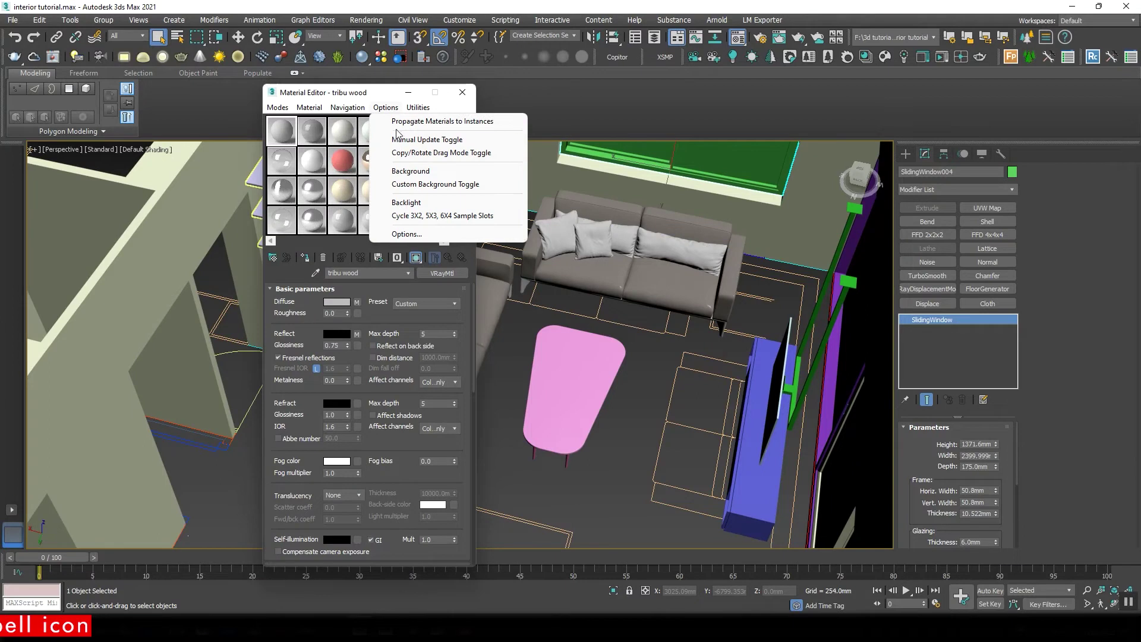
mouse_move(412, 110)
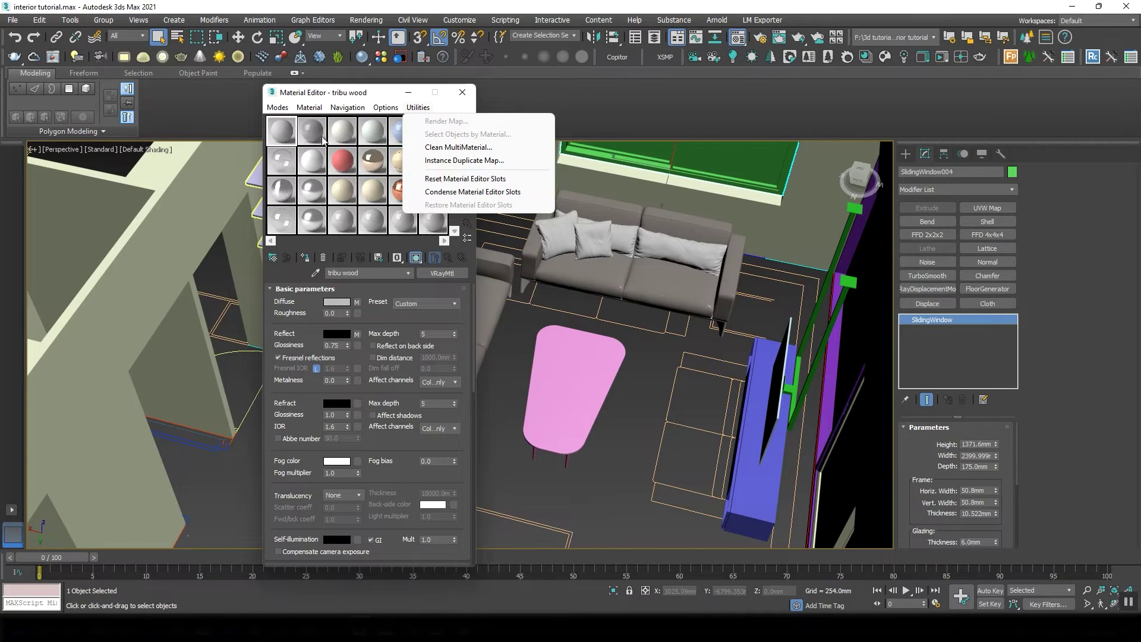
key(Escape)
click(324, 106)
click(330, 95)
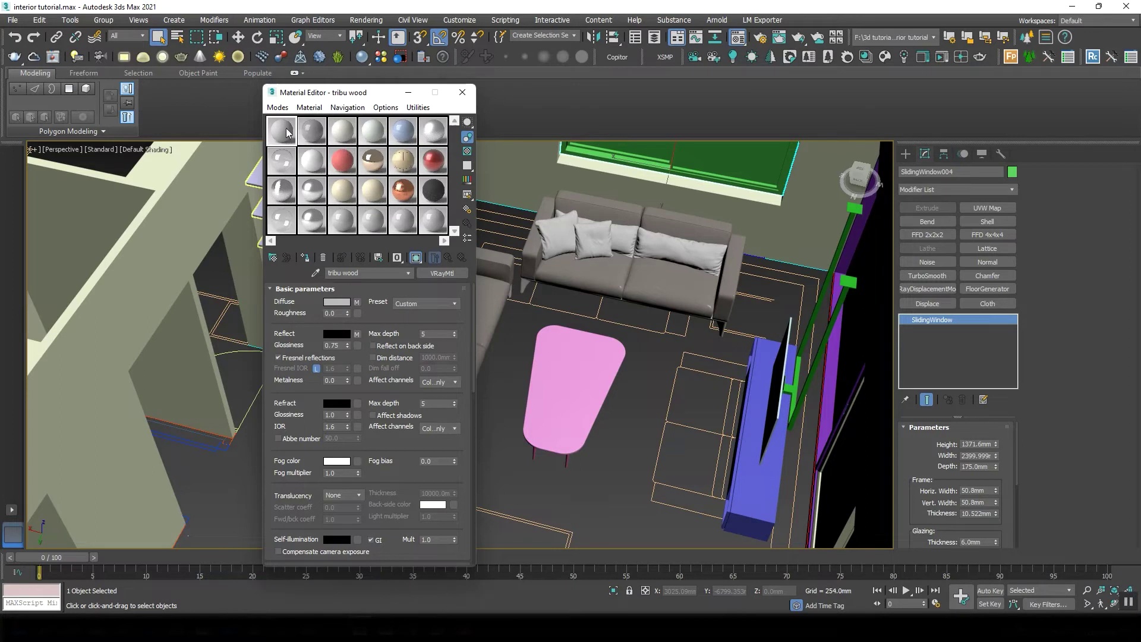
Examine the V-Ray material types available for the 02 - Default Physical Material, leaving its type unchanged
click(314, 134)
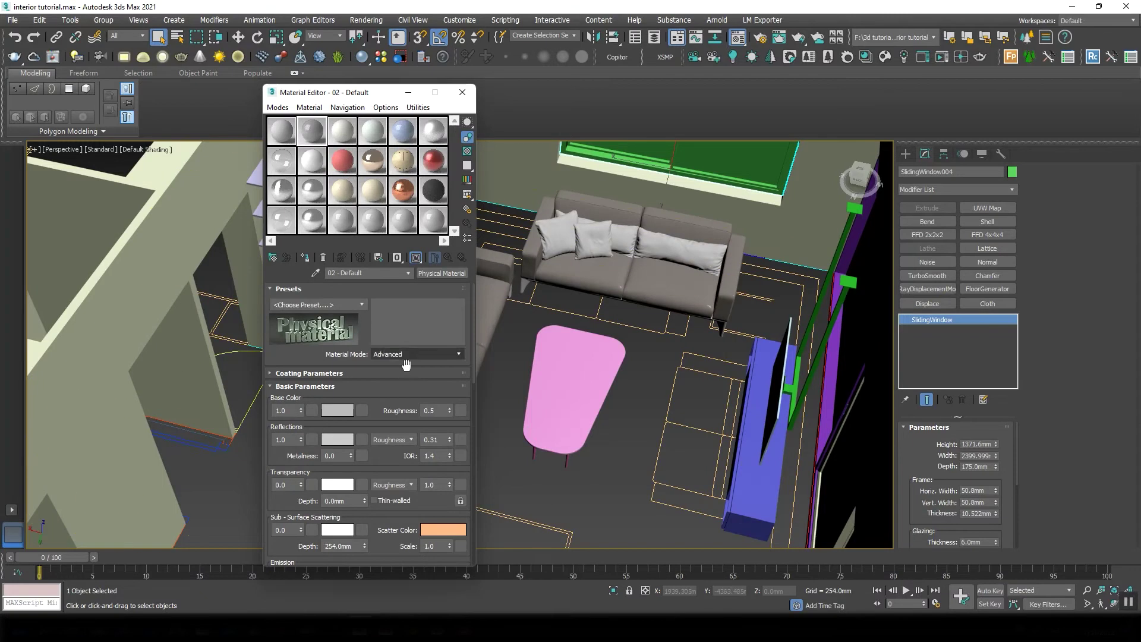
click(432, 273)
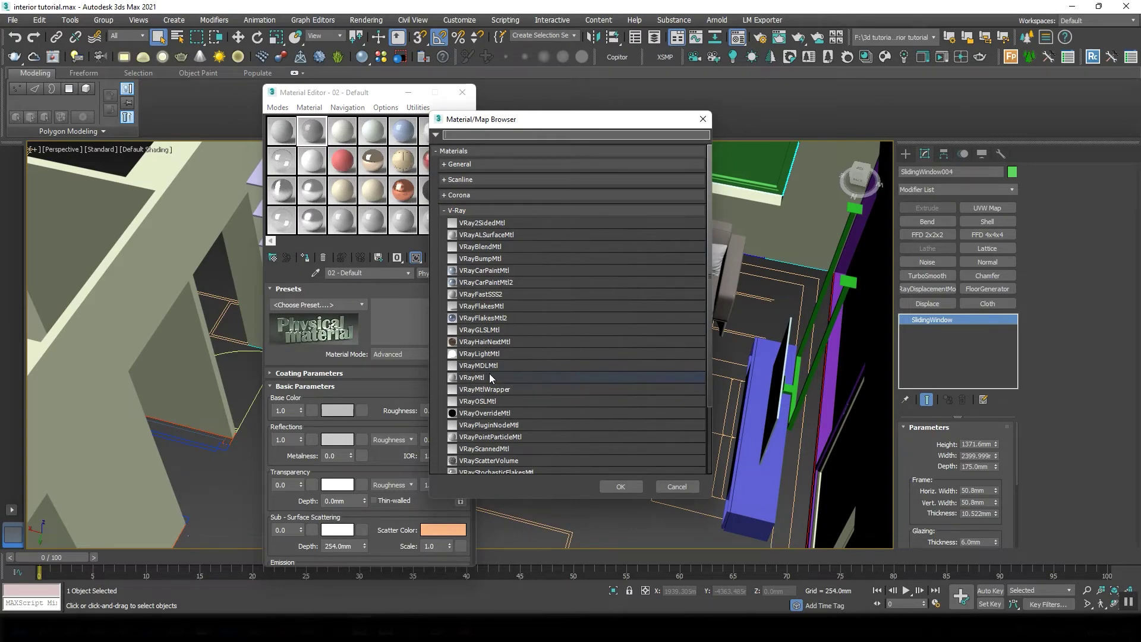
click(676, 487)
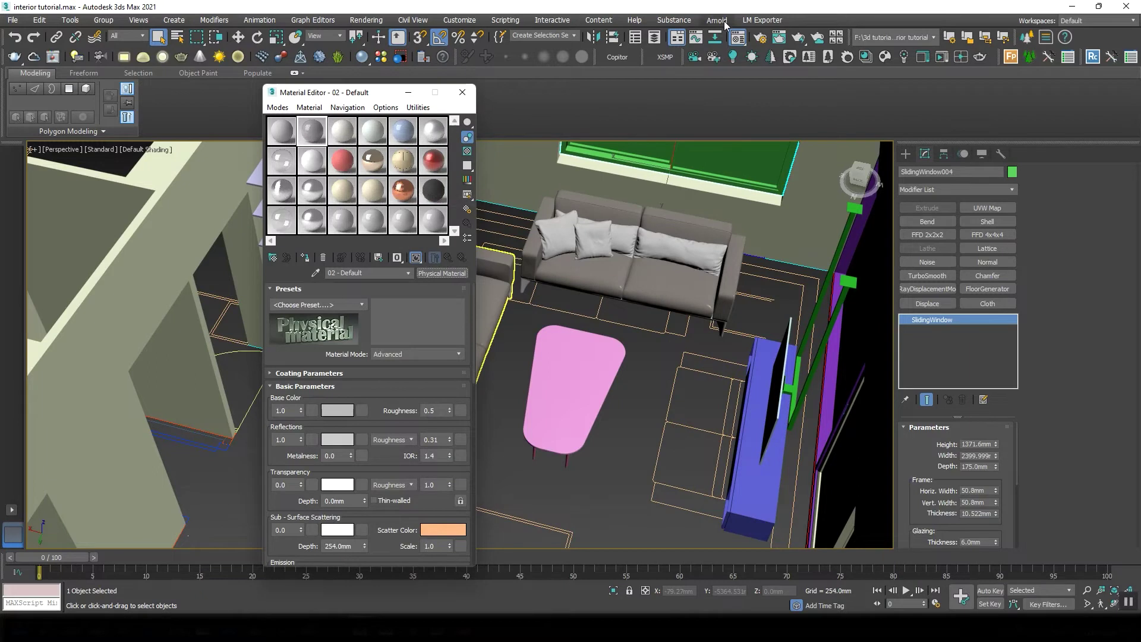
Set V-Ray 5, hotfix 2 as the renderer in Render Setup and close the dialog
click(762, 38)
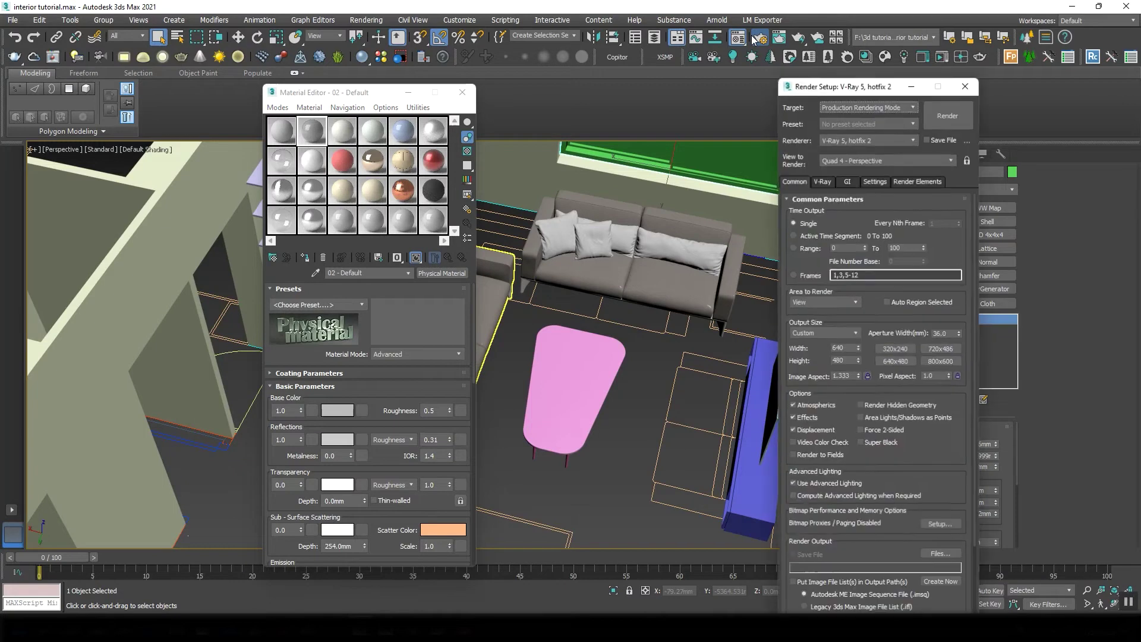
drag(830, 89, 559, 53)
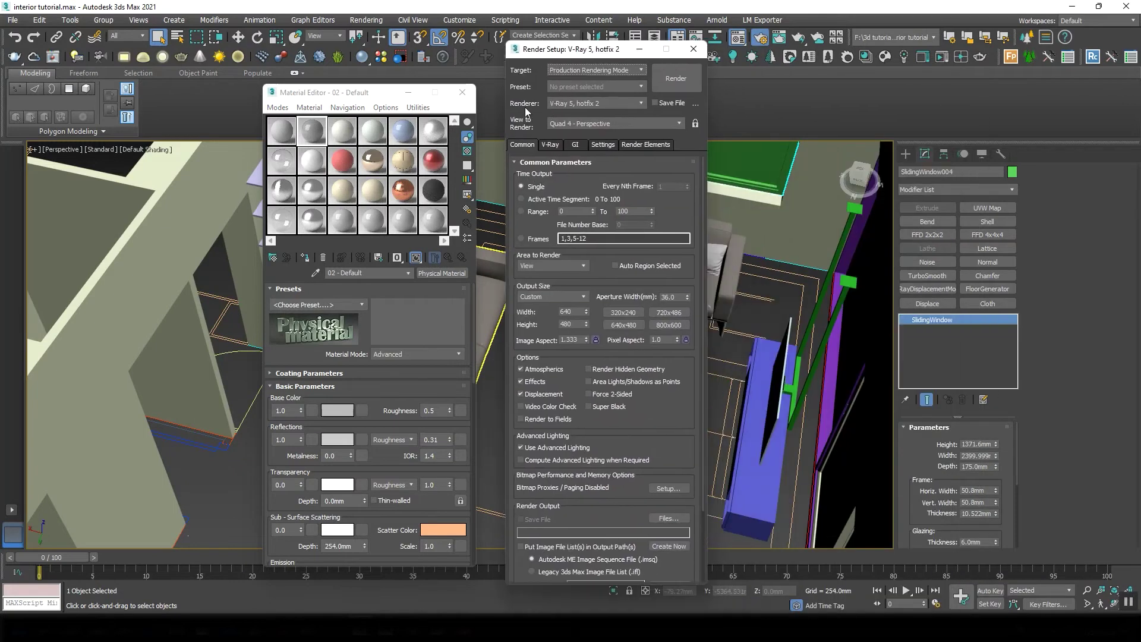
click(610, 103)
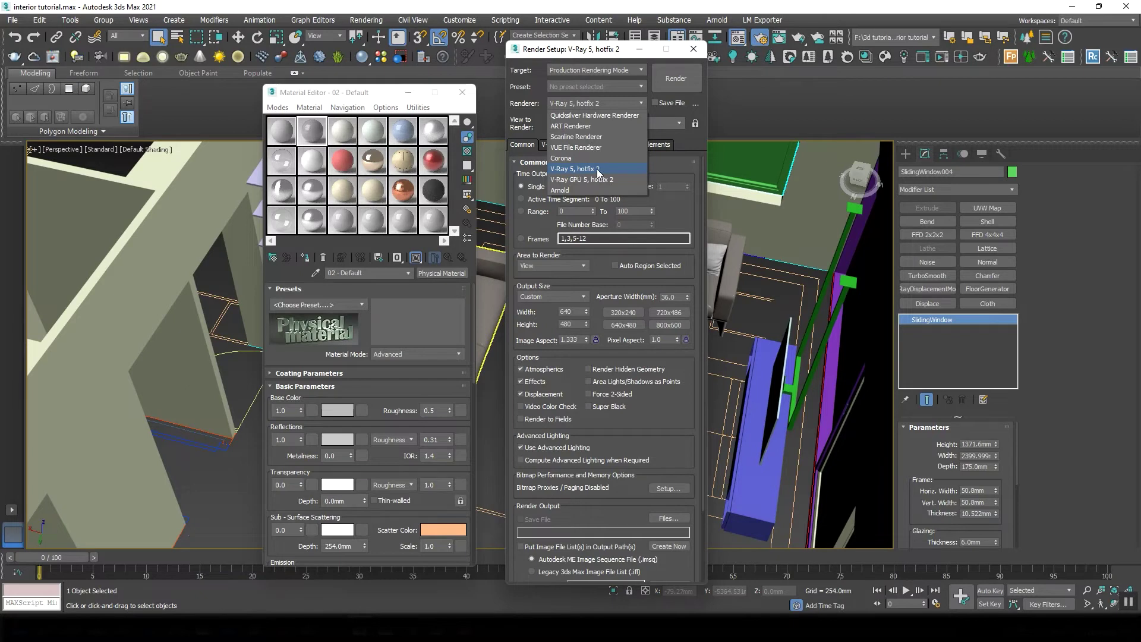
click(598, 170)
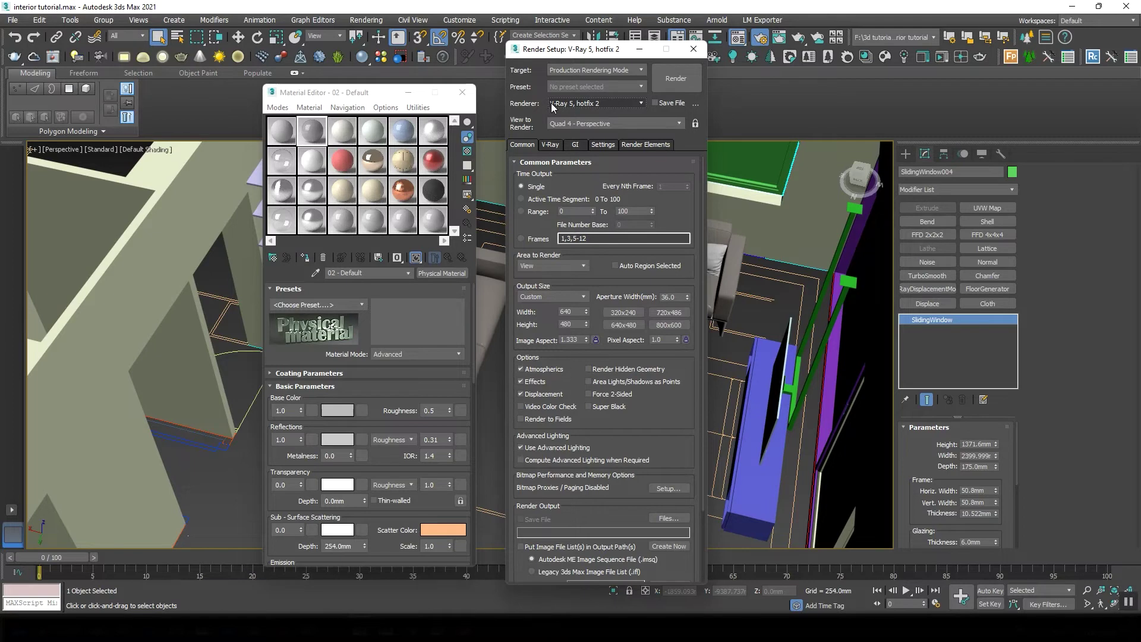
click(620, 104)
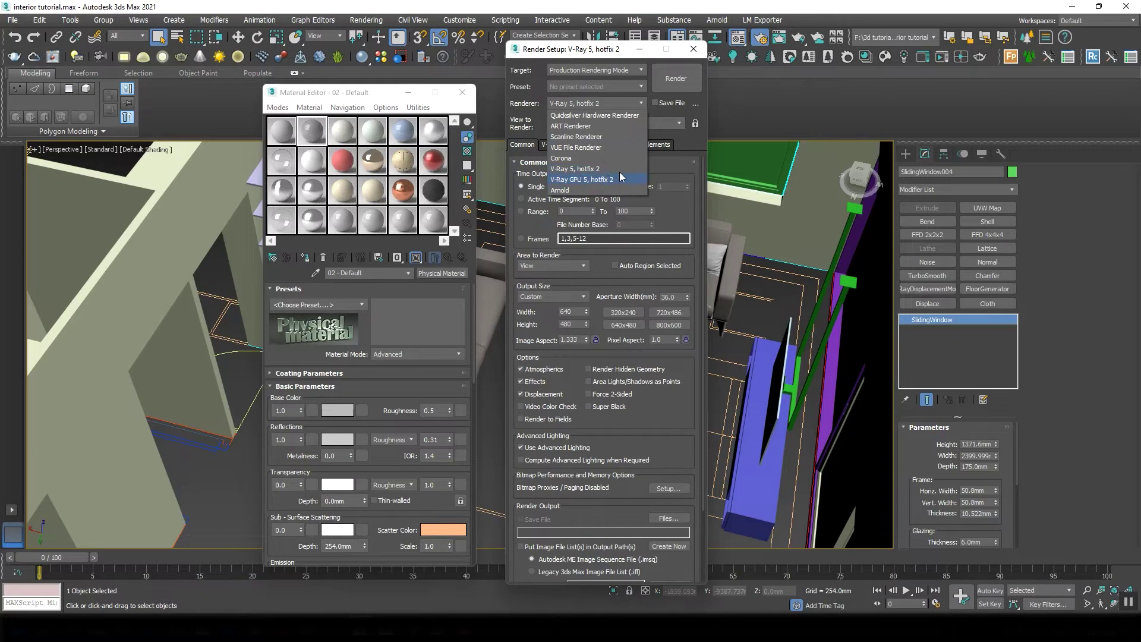
click(599, 173)
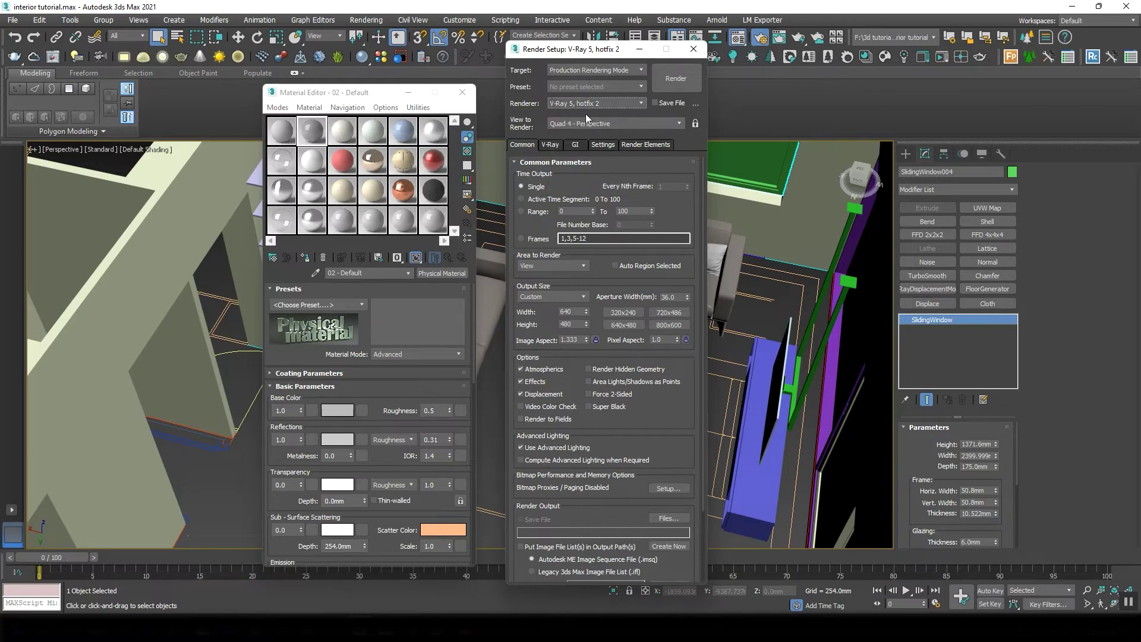
click(693, 49)
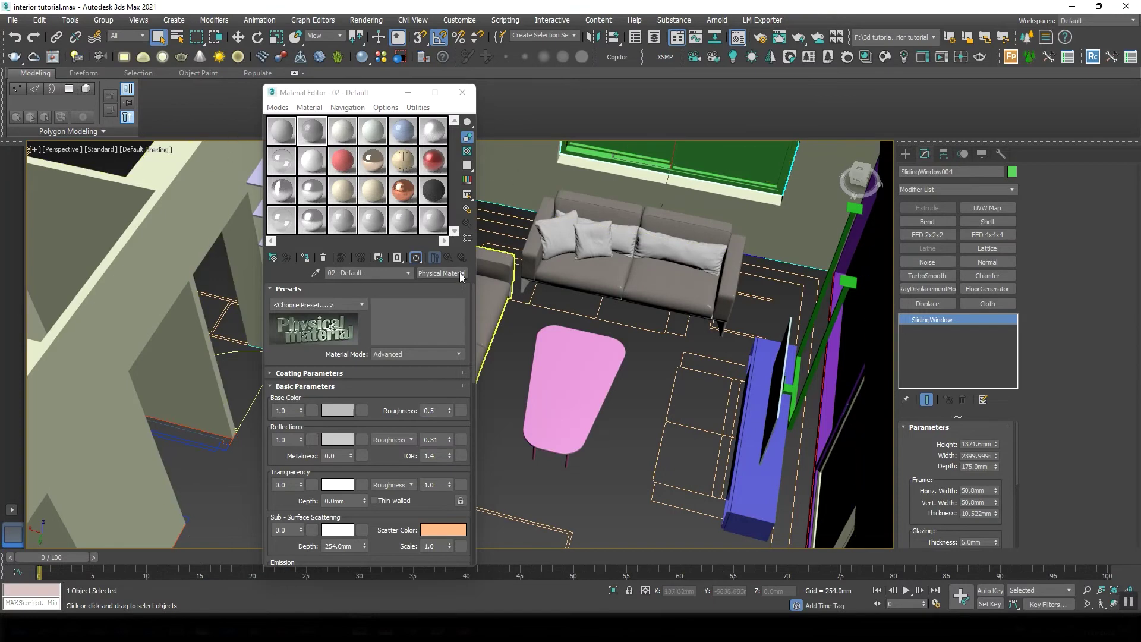
Replace the tribu wood material in the first sample slot with a fresh VRayMtl from the V-Ray materials
click(284, 131)
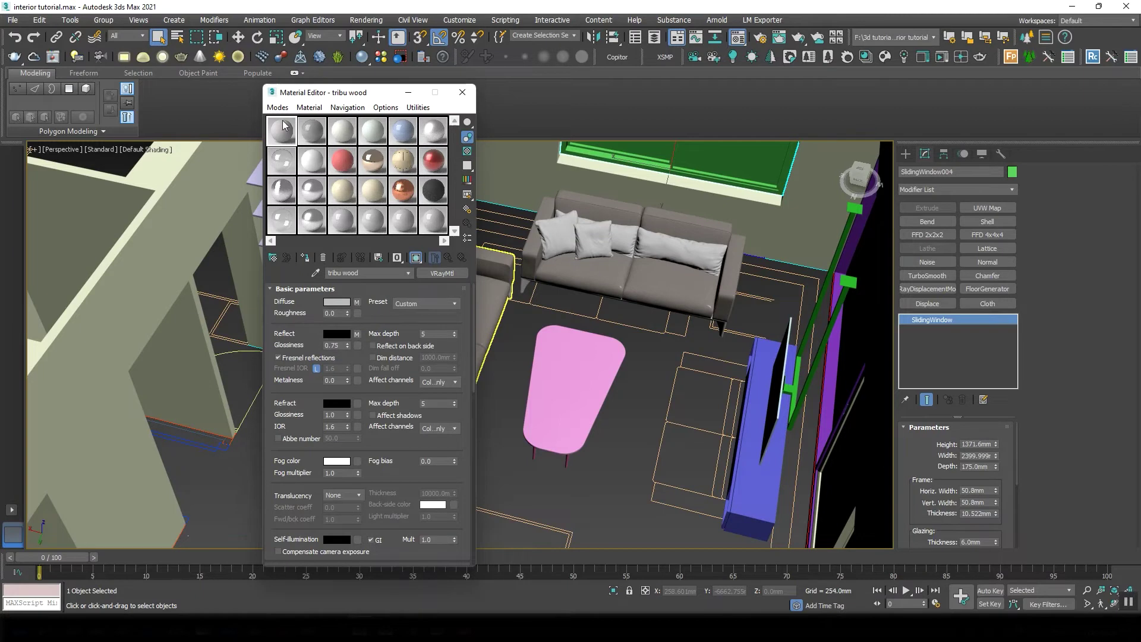
click(441, 273)
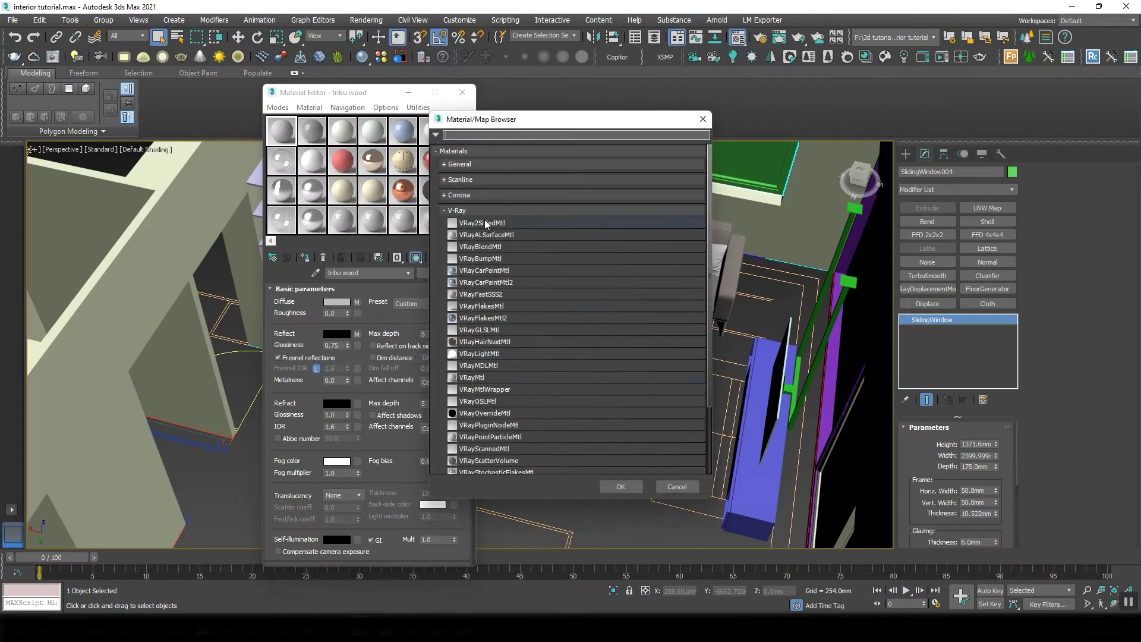
scroll(479, 358, down, 3)
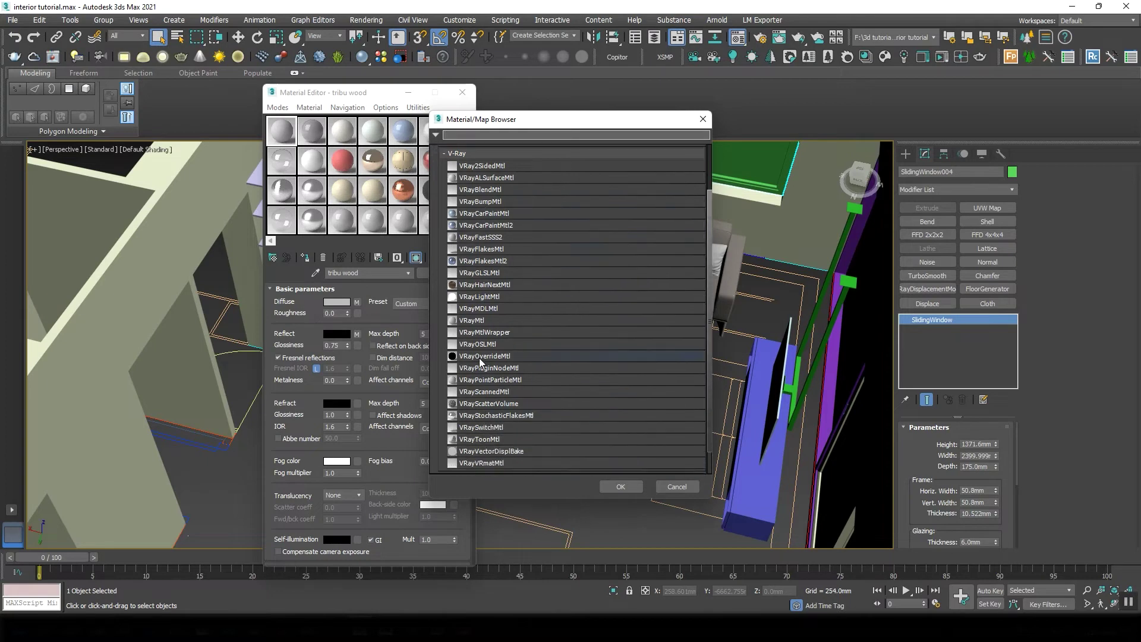
scroll(504, 274, up, 3)
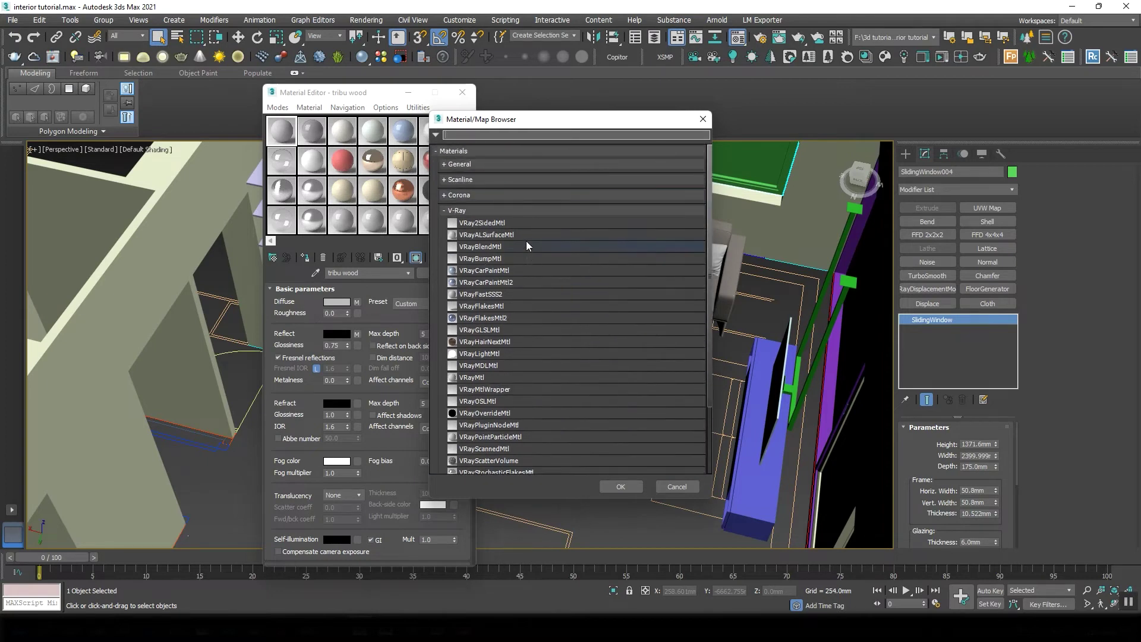
drag(563, 119, 615, 49)
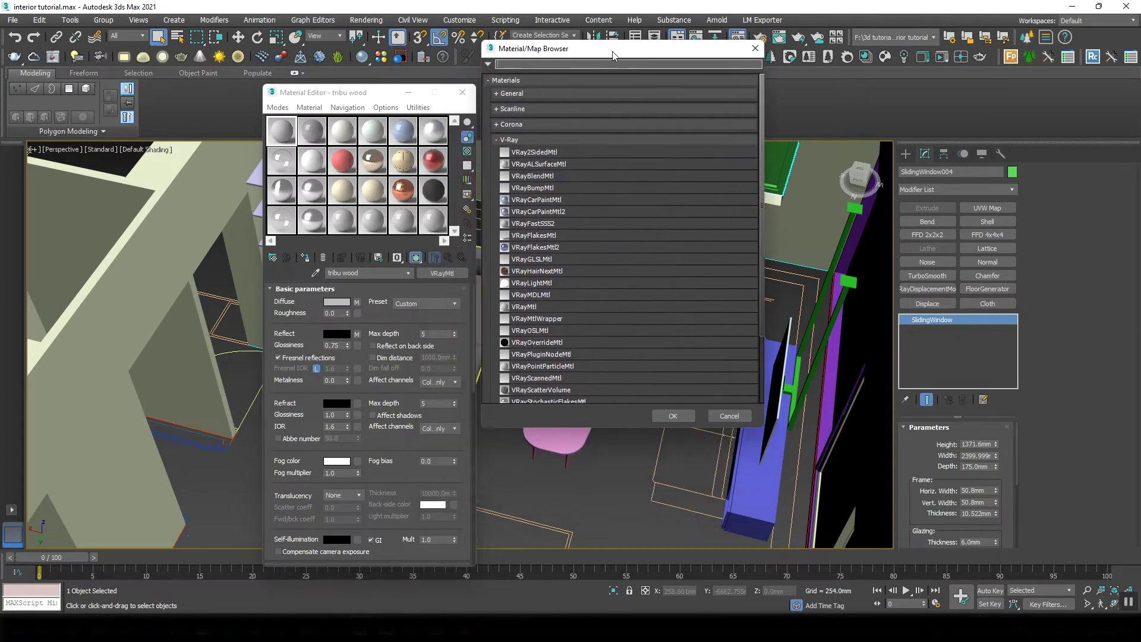
drag(762, 427, 939, 578)
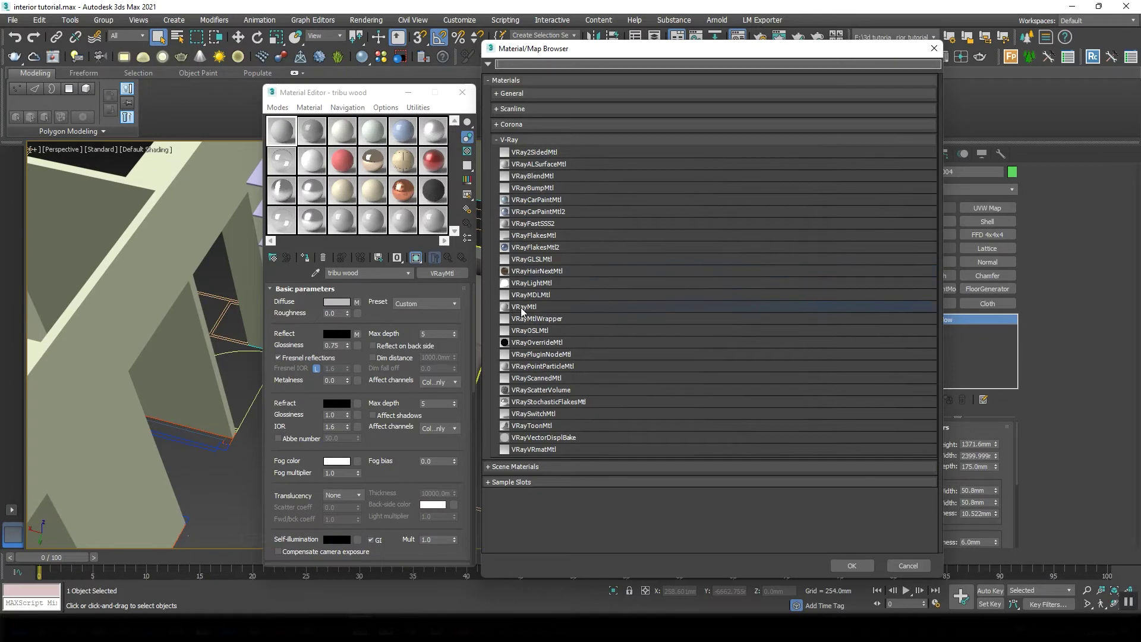
click(586, 306)
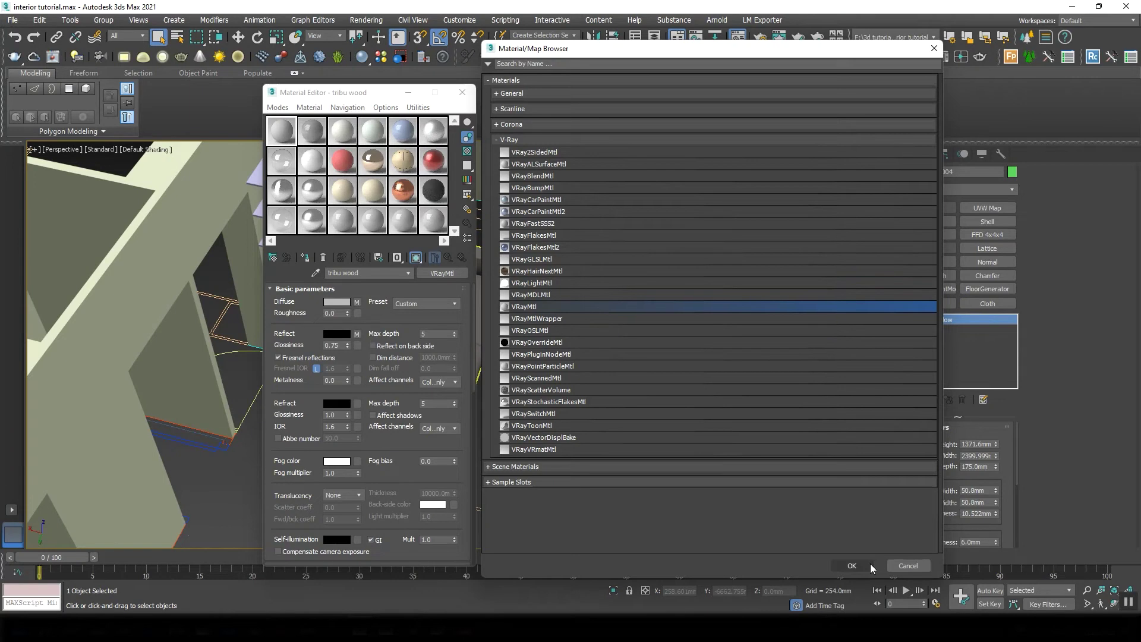
click(852, 565)
Move the Material Editor clear of the sofa and view the sofa's armrest close up with nothing selected
drag(332, 92, 178, 61)
click(454, 325)
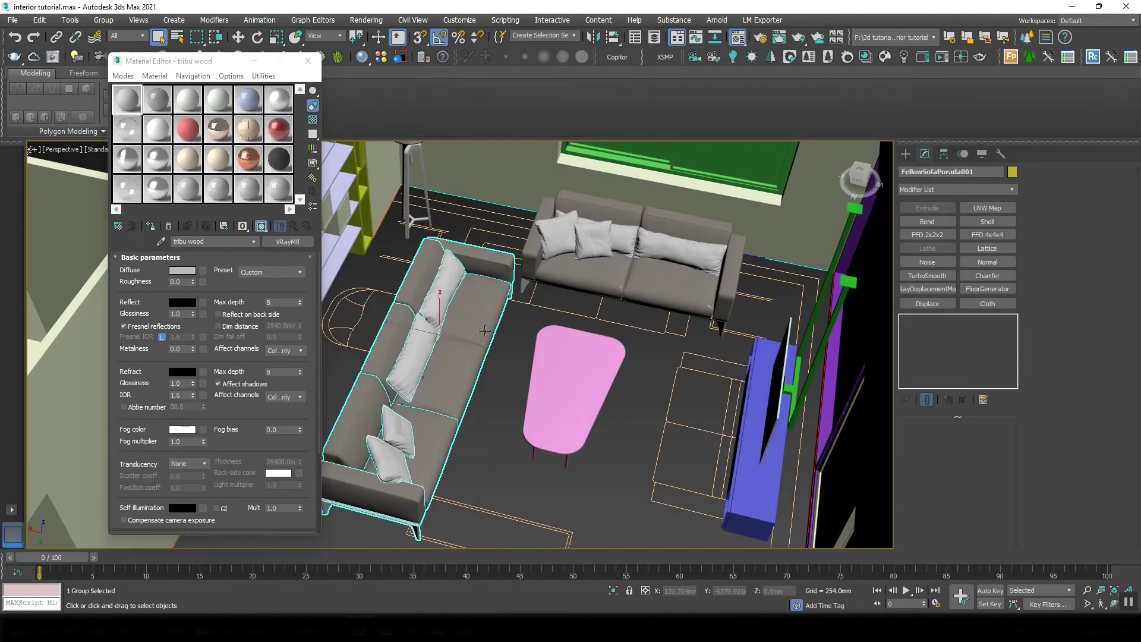
scroll(556, 376, up, 6)
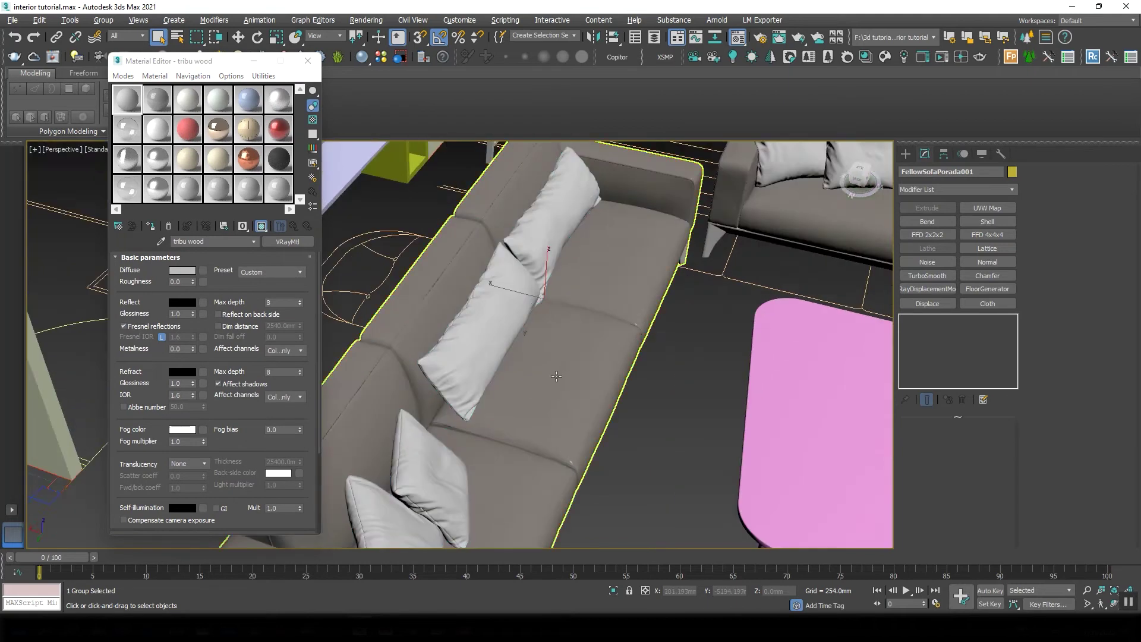
alt+middle_drag(556, 376, 599, 363)
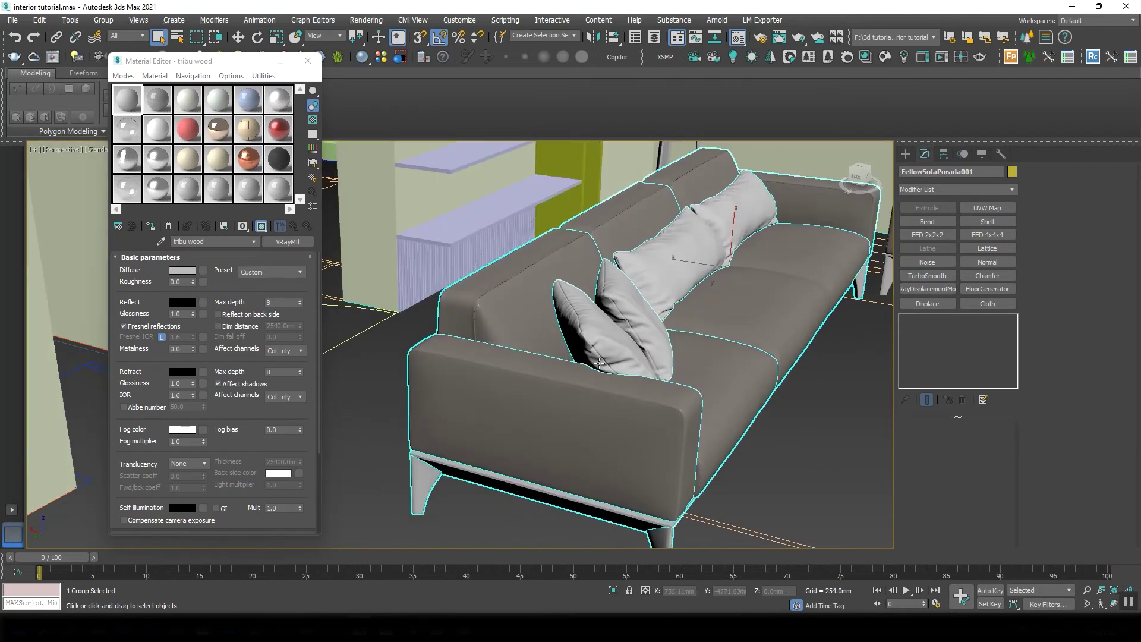
scroll(457, 358, up, 3)
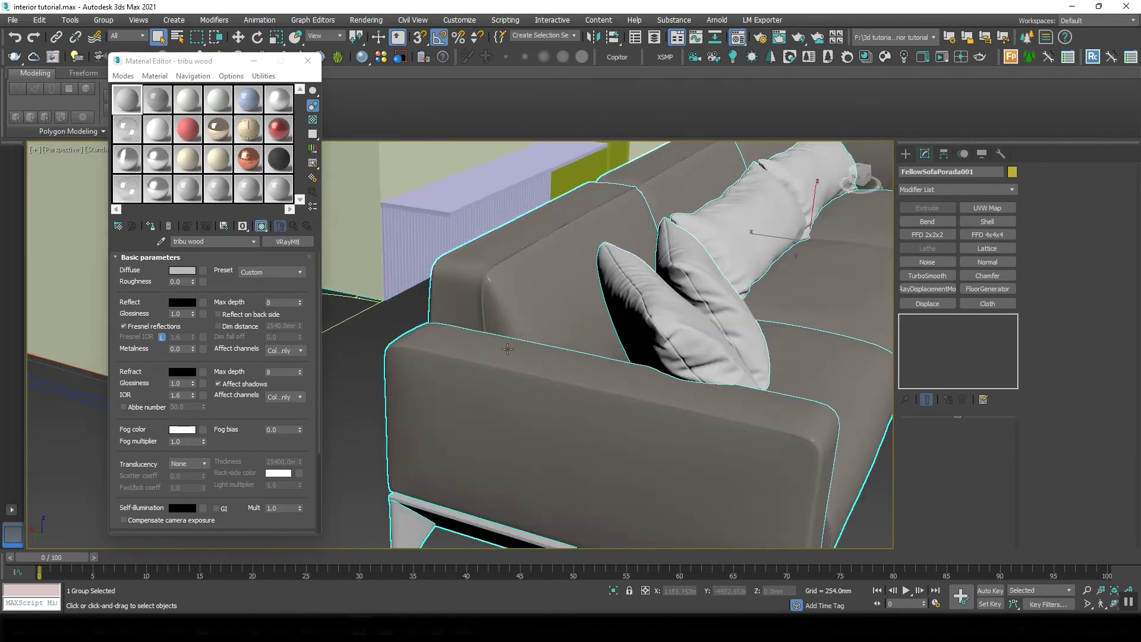
scroll(575, 387, up, 3)
click(764, 390)
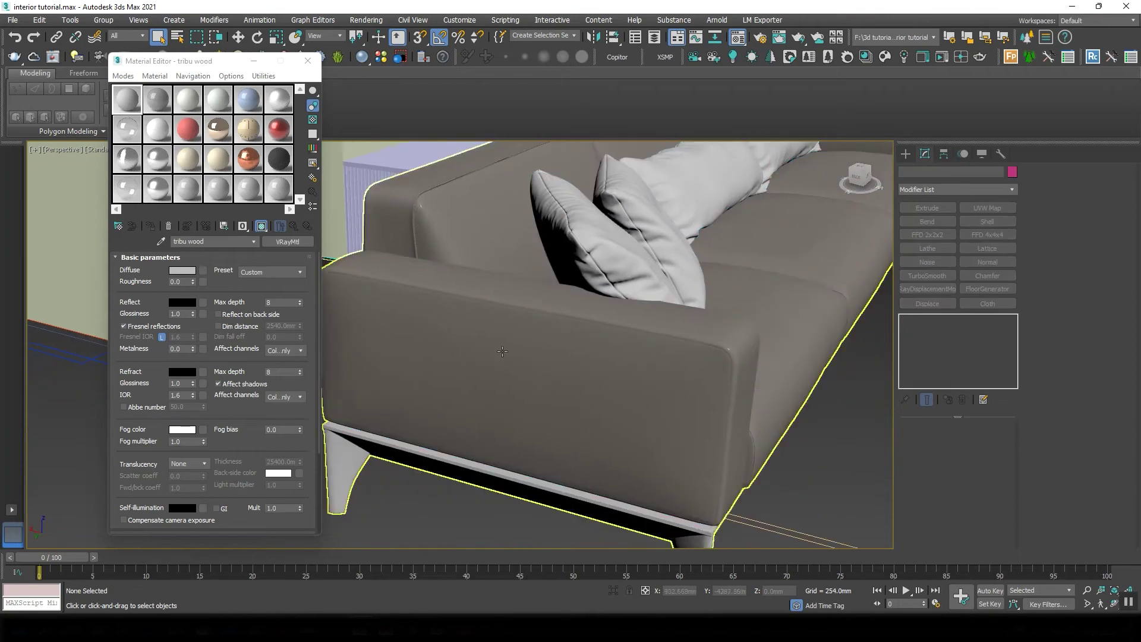
drag(196, 61, 170, 60)
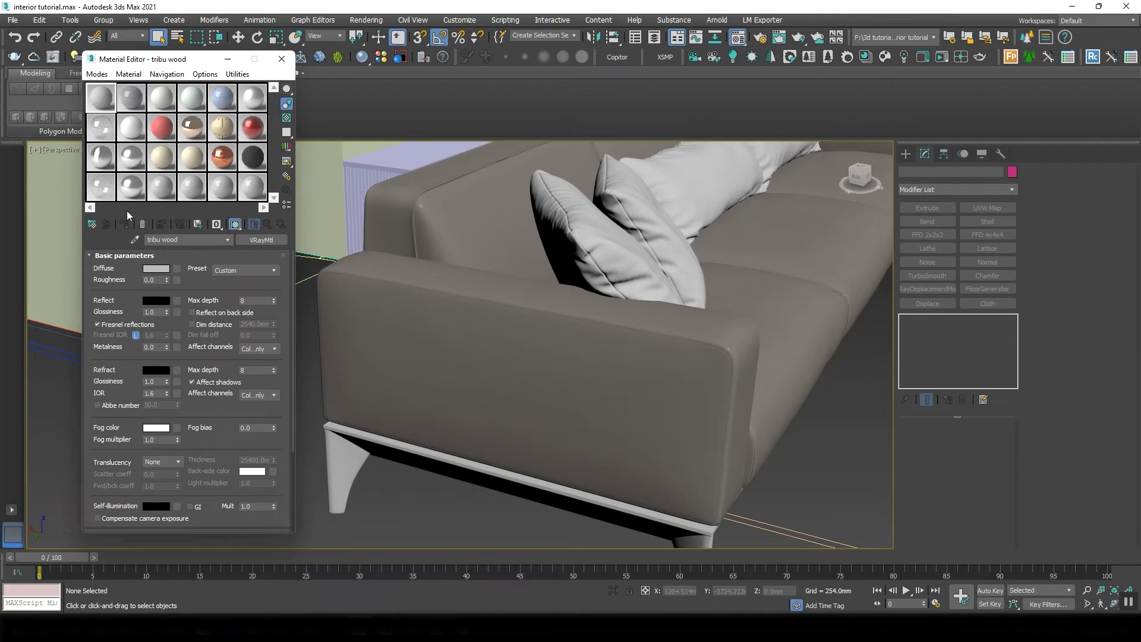
drag(166, 62, 176, 20)
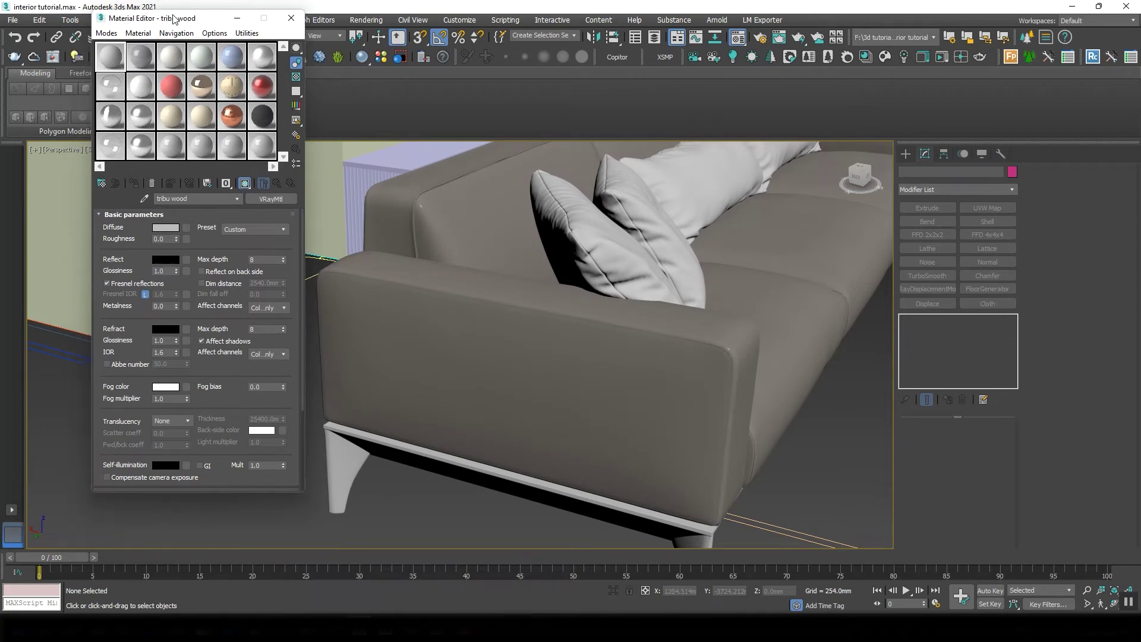
Collapse the tribu wood material's parameter groups and examine its Options and Maps settings
click(99, 214)
click(99, 254)
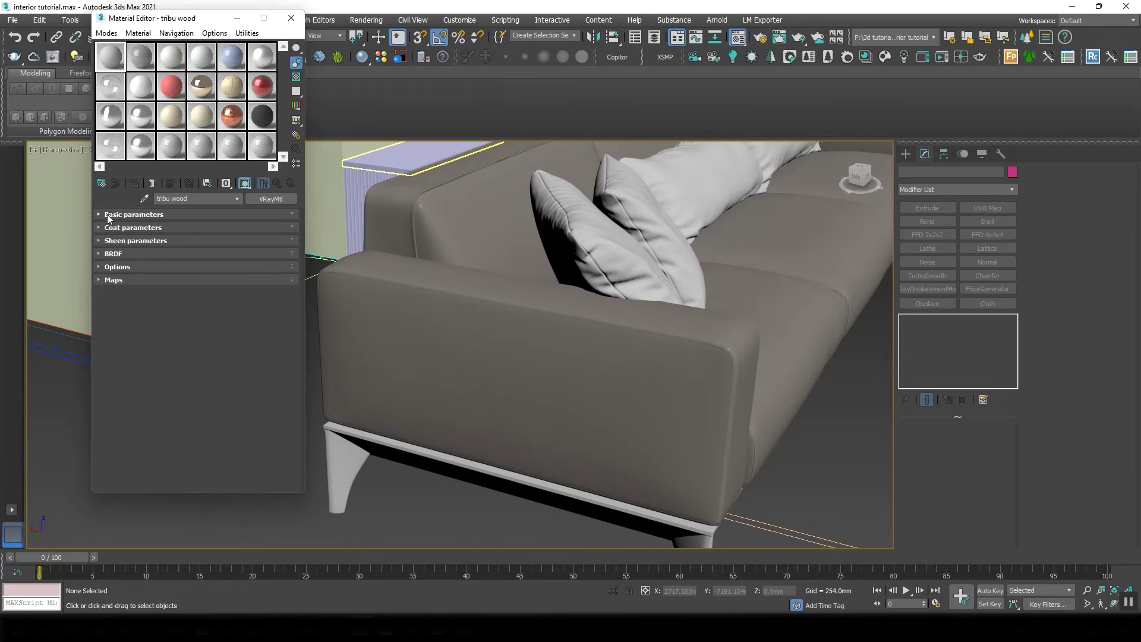
click(100, 267)
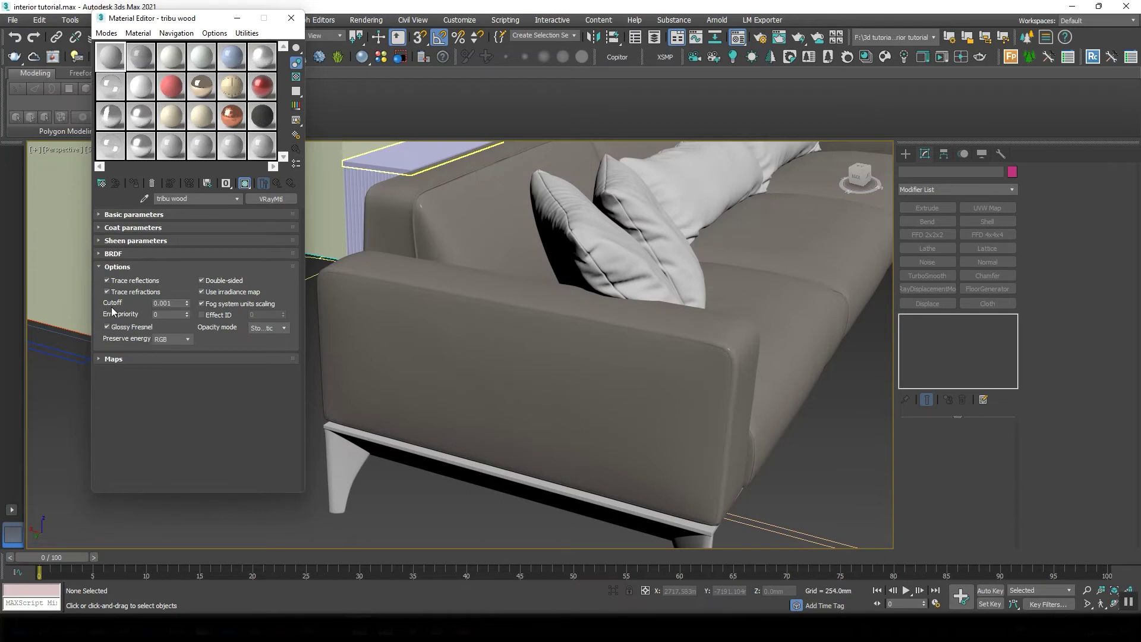
click(109, 266)
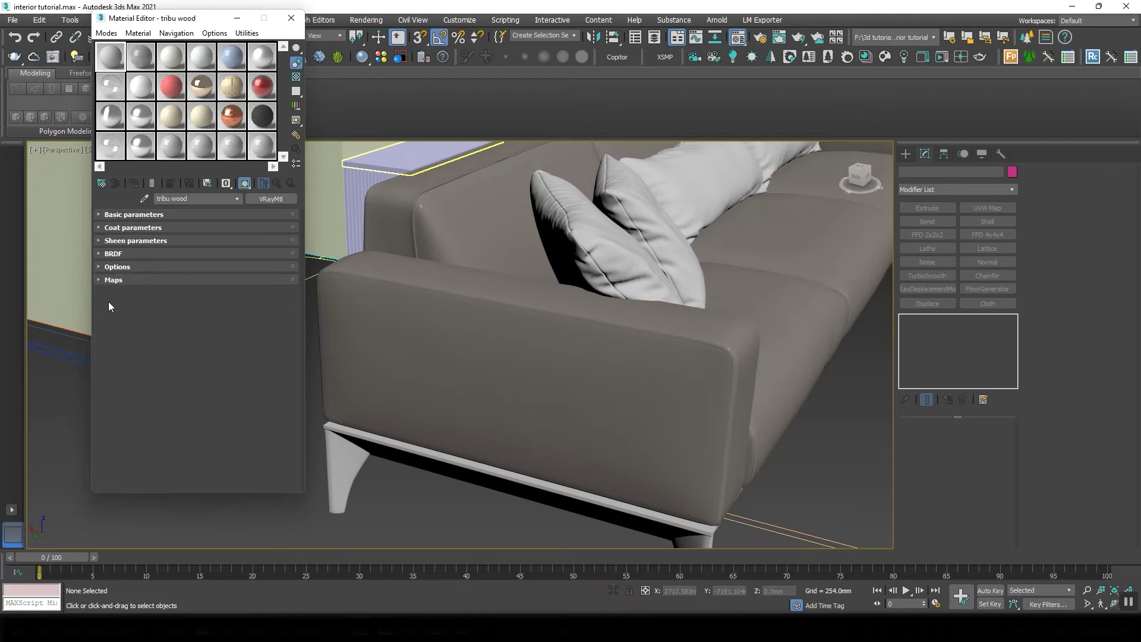
click(108, 279)
scroll(112, 242, up, 3)
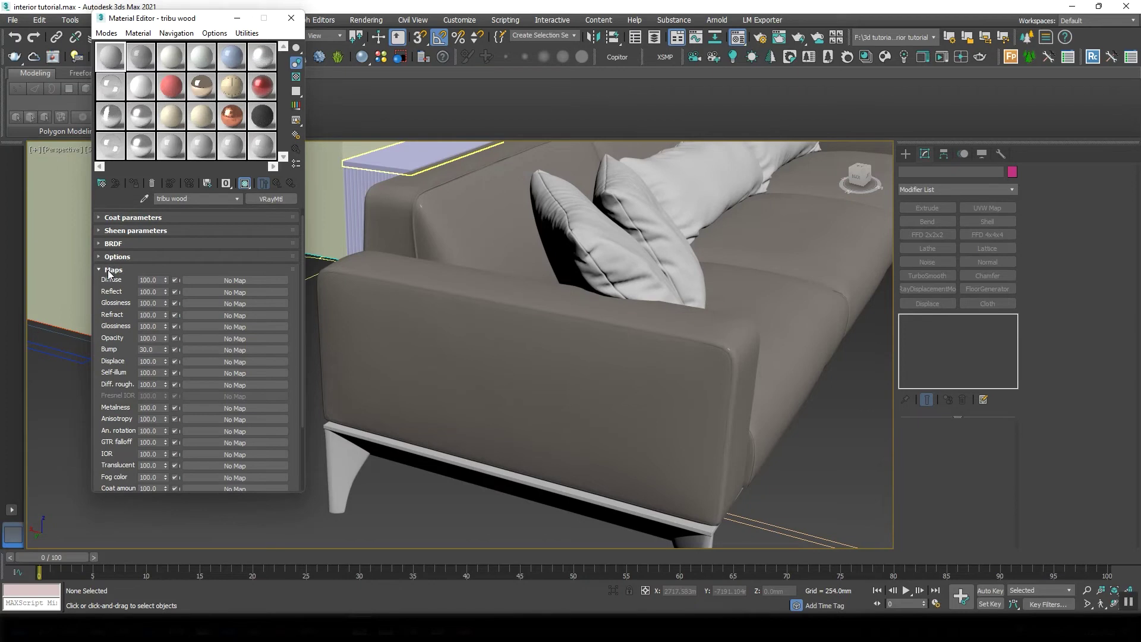
click(112, 278)
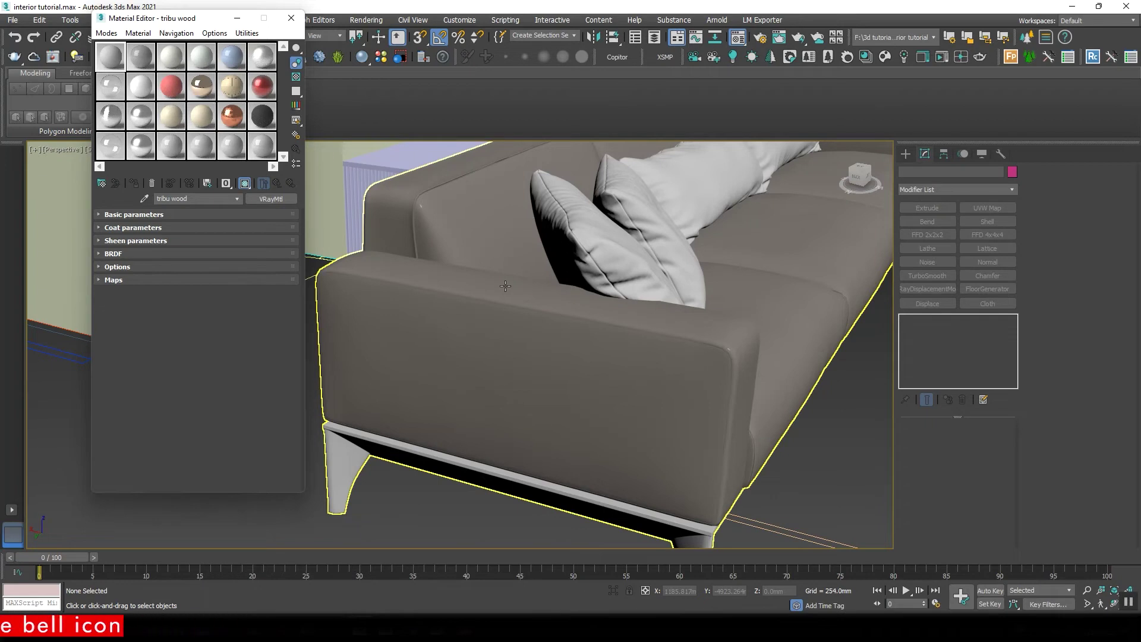
Expand the tribu wood material's Basic parameters and inspect its diffuse color without changing it
click(101, 216)
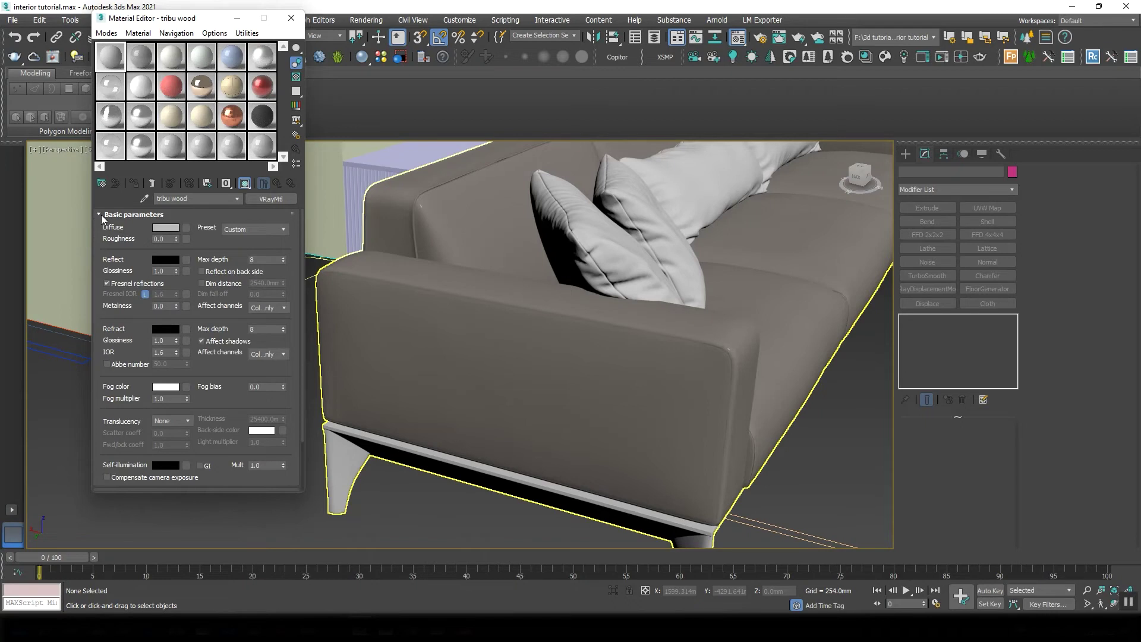
click(100, 213)
click(100, 214)
click(165, 230)
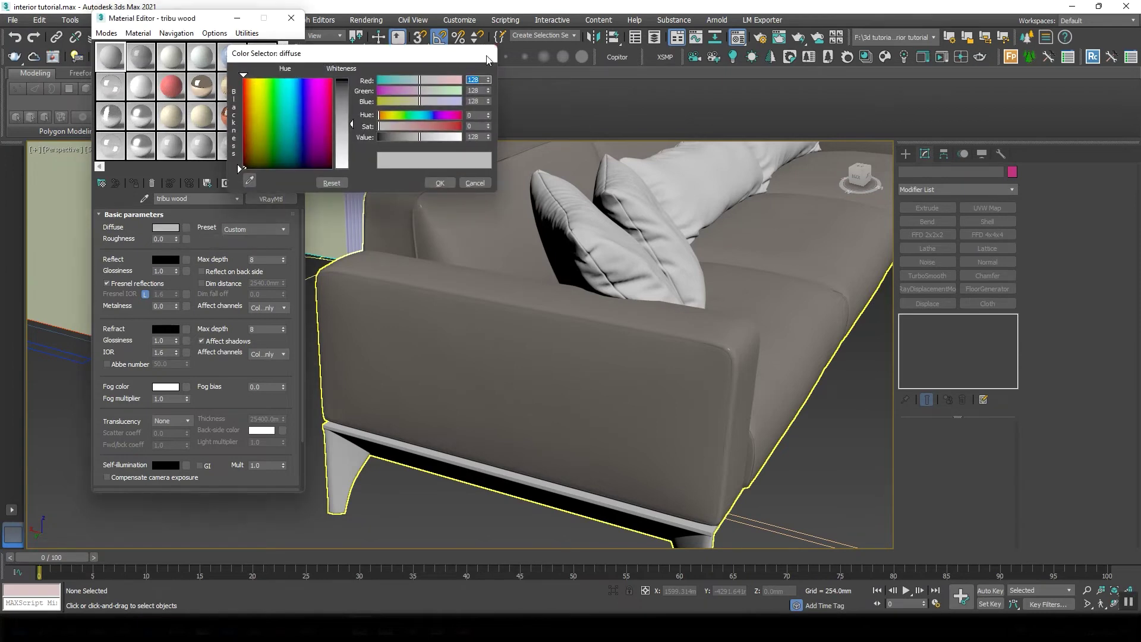
click(489, 52)
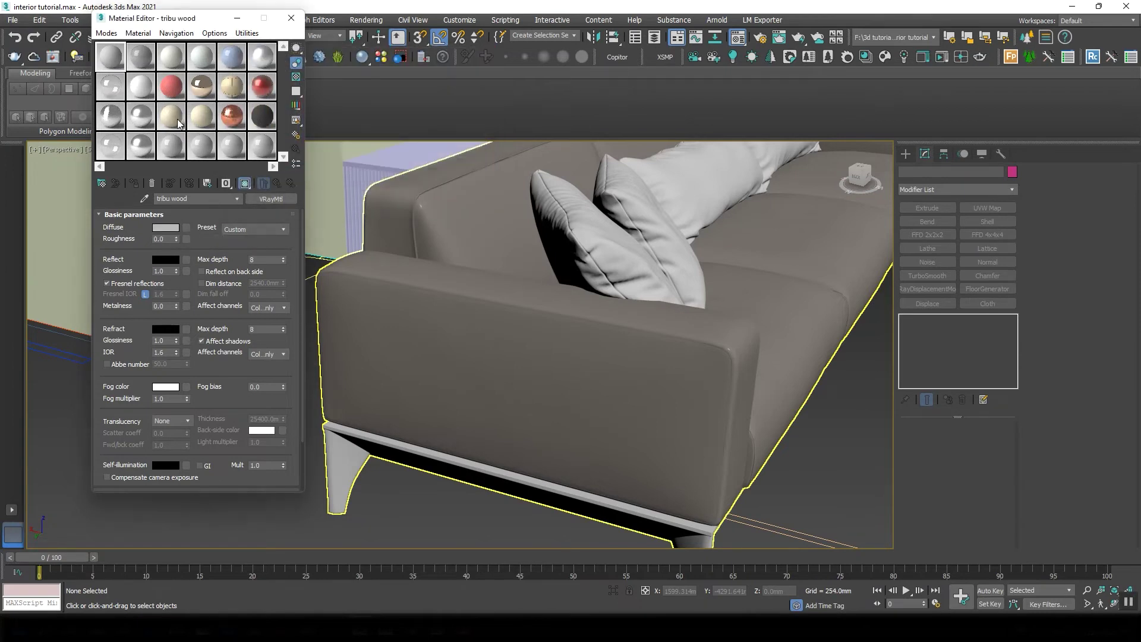
Open the tribu wood sample in a separate preview window and enlarge it beside the Material Editor
double_click(113, 54)
drag(140, 70, 467, 70)
drag(524, 165, 756, 399)
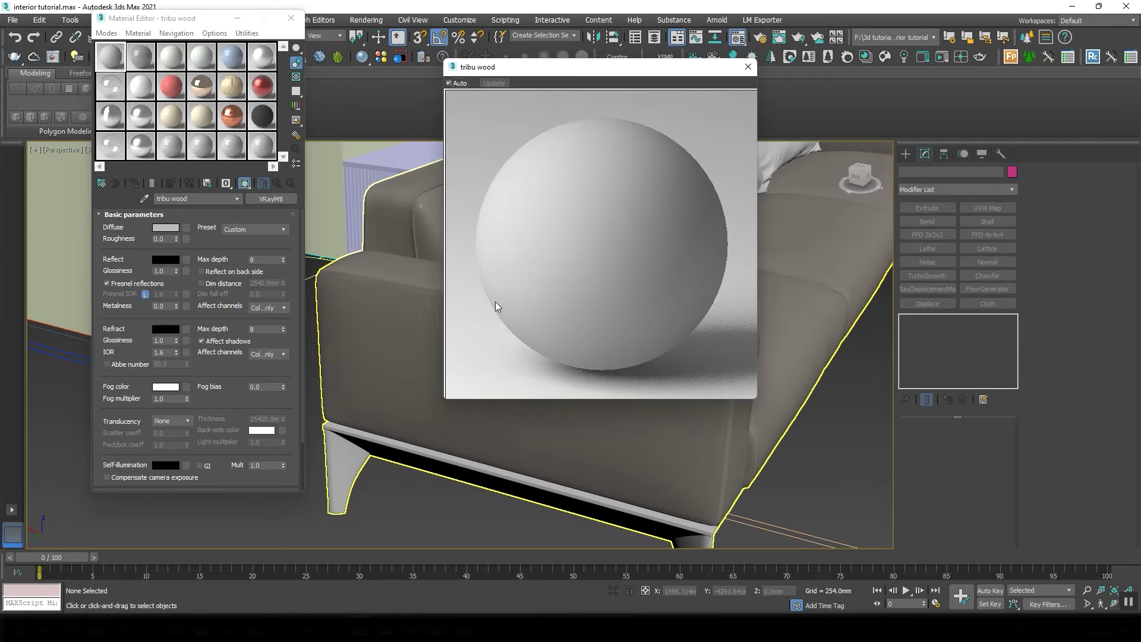
Try black, blue, red and yellow-green diffuse colors on the tribu wood material and discard the changes
click(166, 227)
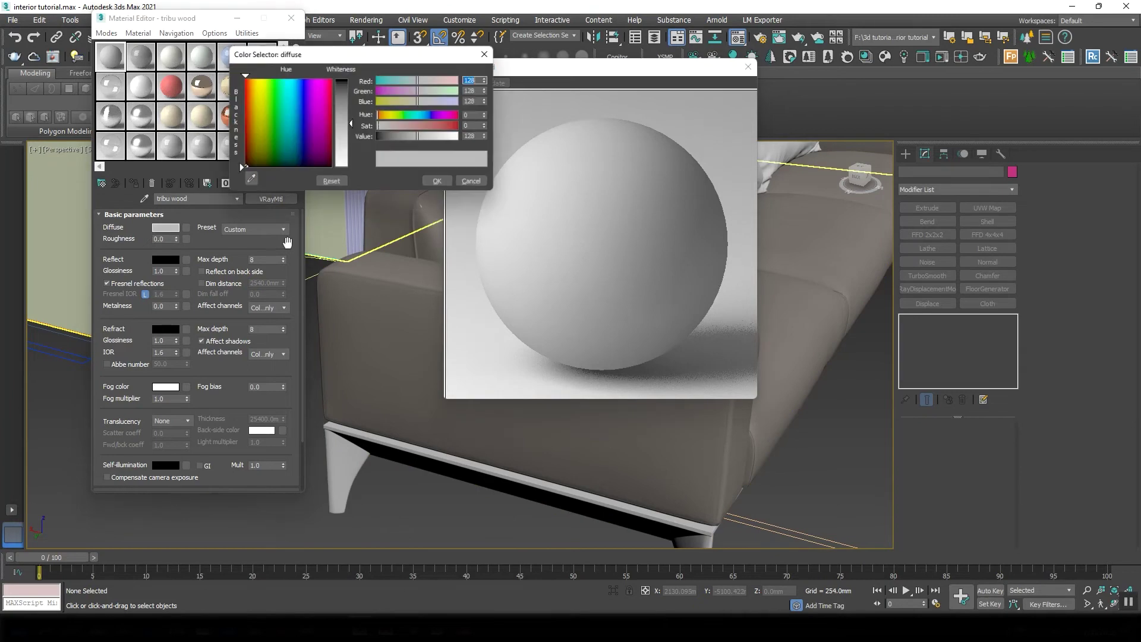
drag(378, 51, 917, 72)
drag(943, 156, 914, 157)
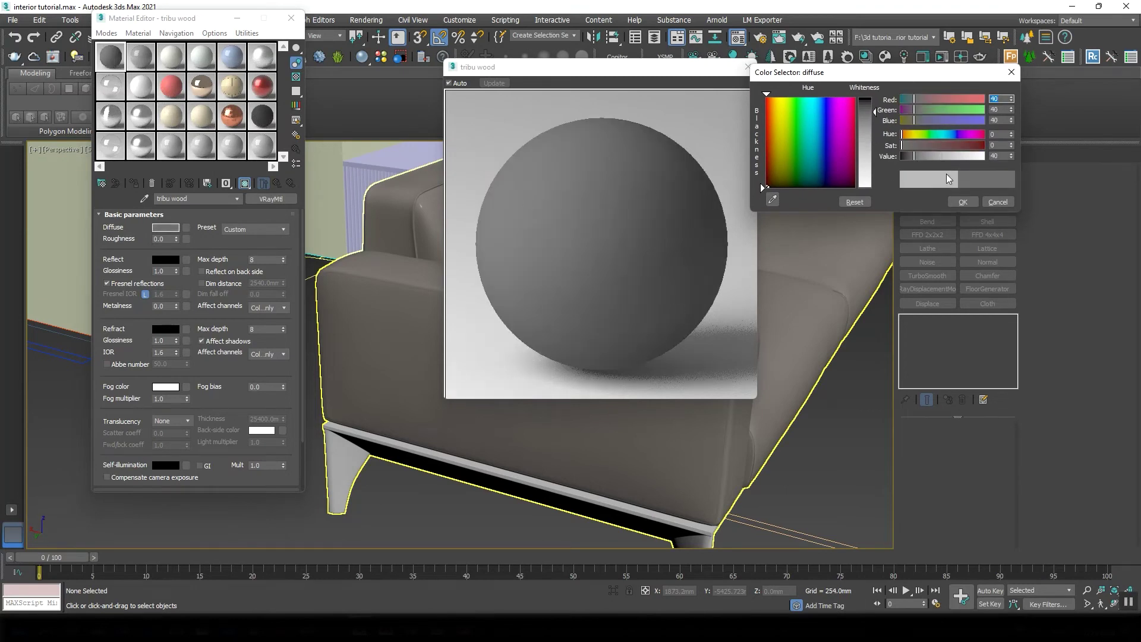
drag(914, 159, 899, 158)
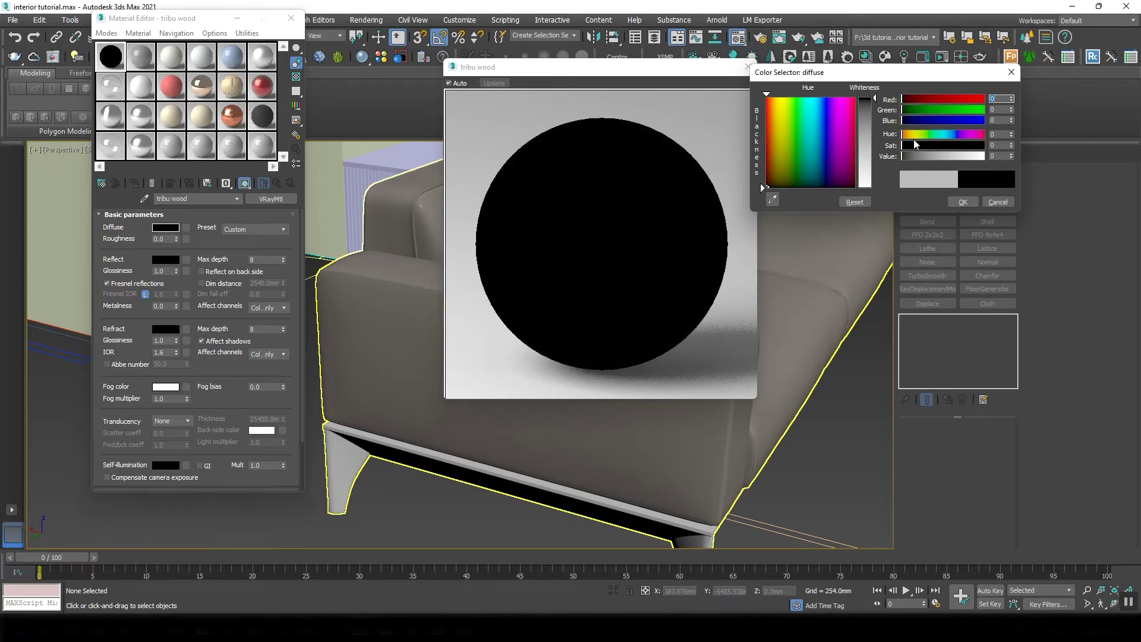
click(927, 179)
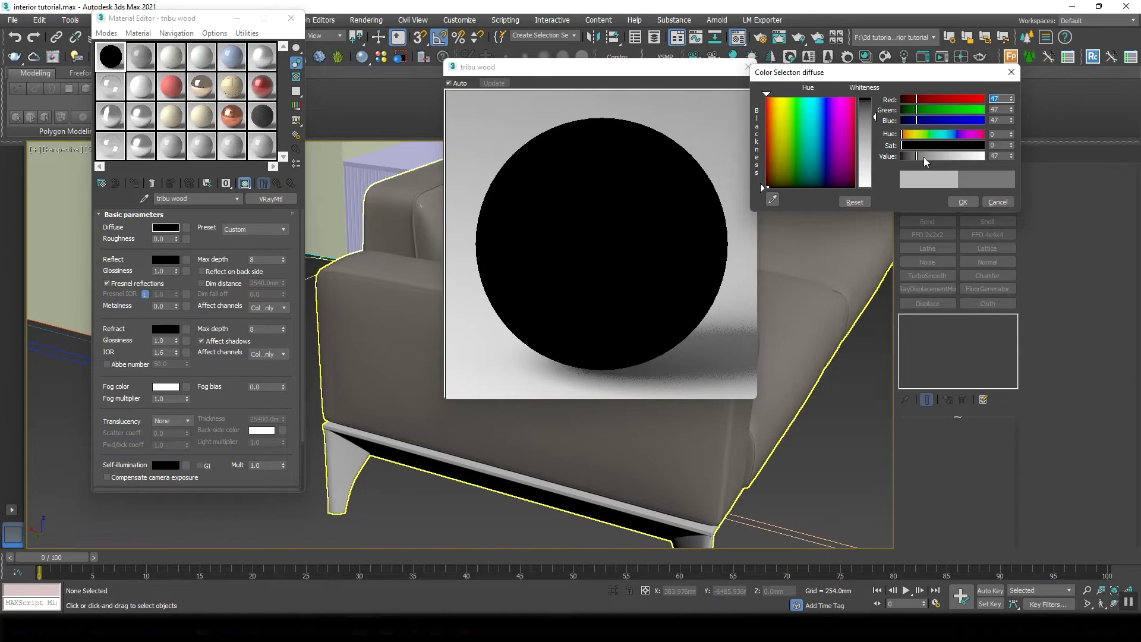
click(955, 133)
drag(957, 147, 994, 147)
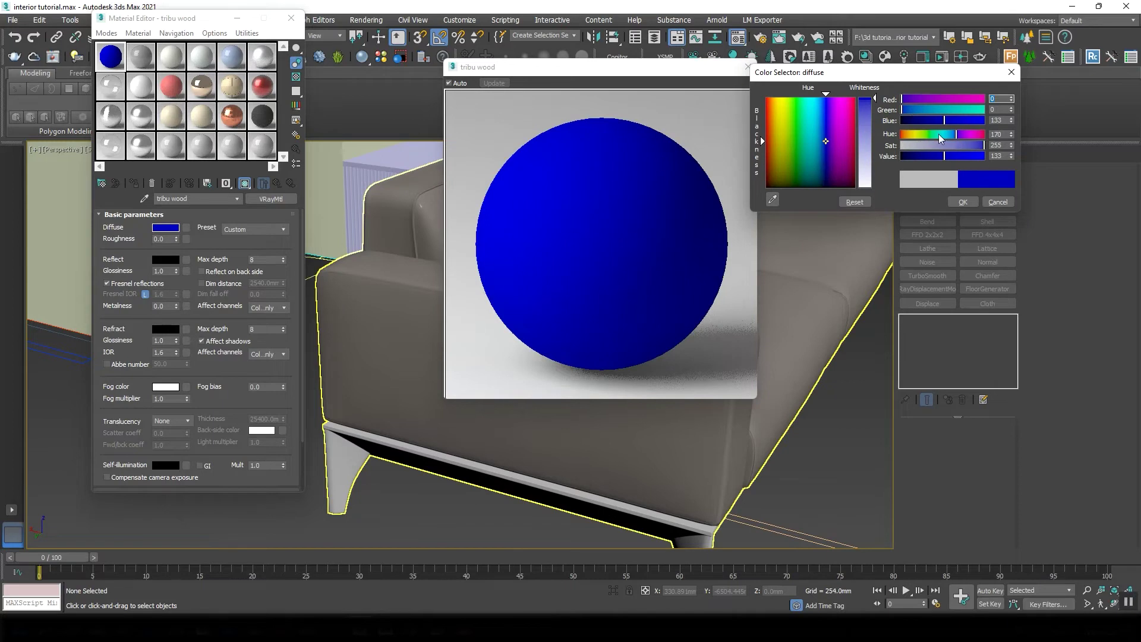
drag(911, 134, 893, 136)
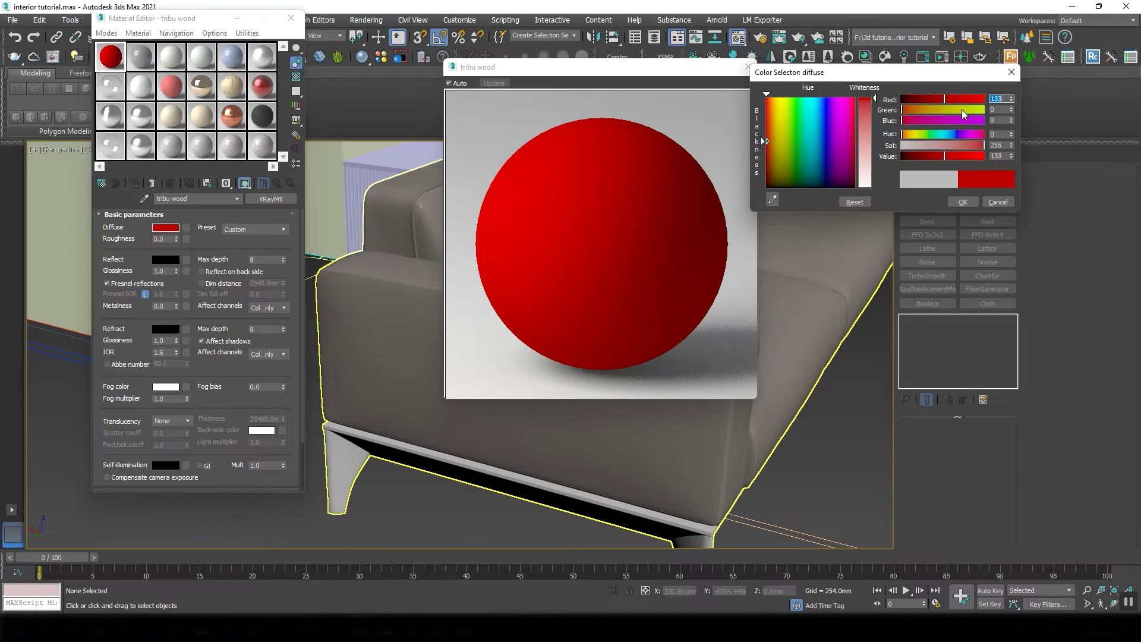
drag(961, 109, 987, 109)
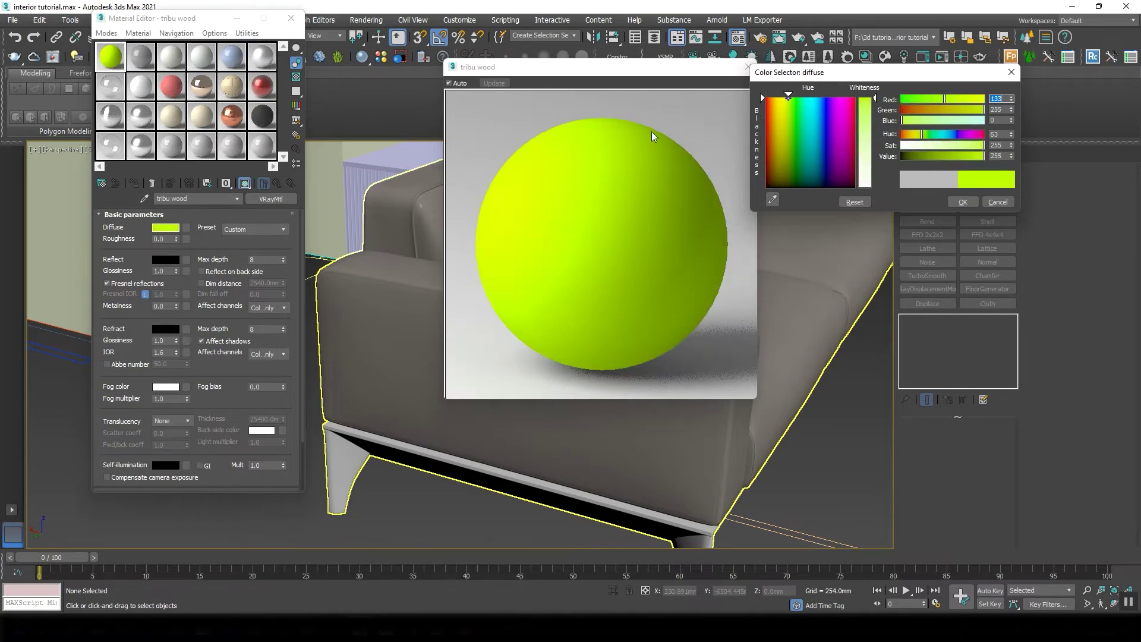
click(998, 202)
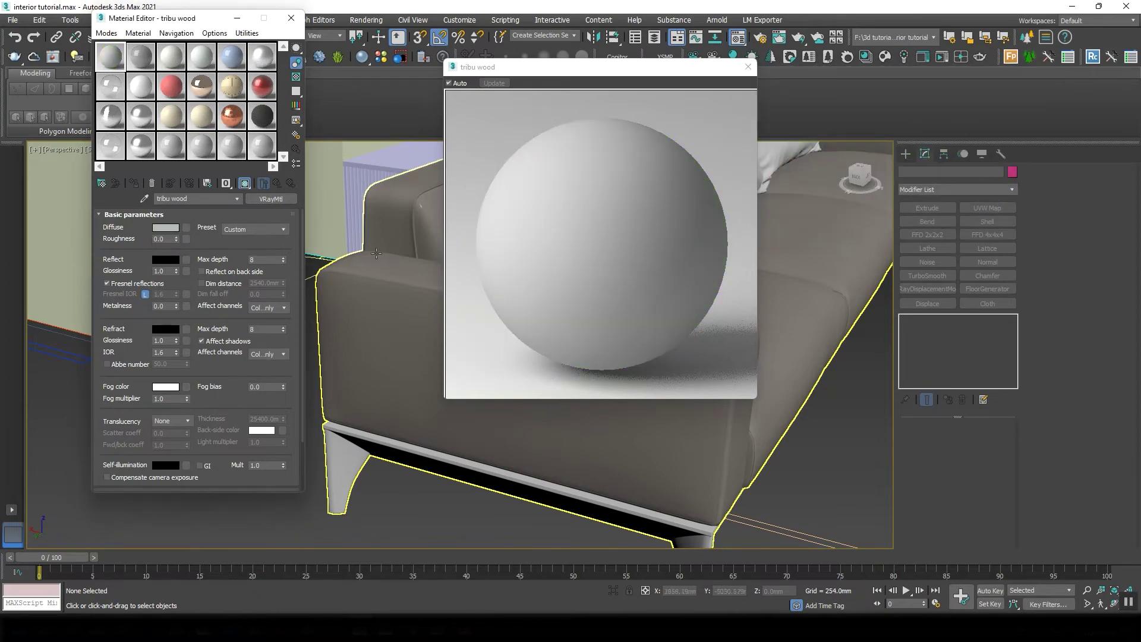
Assign a Checker map from the General maps to the tribu wood material's diffuse channel
click(186, 228)
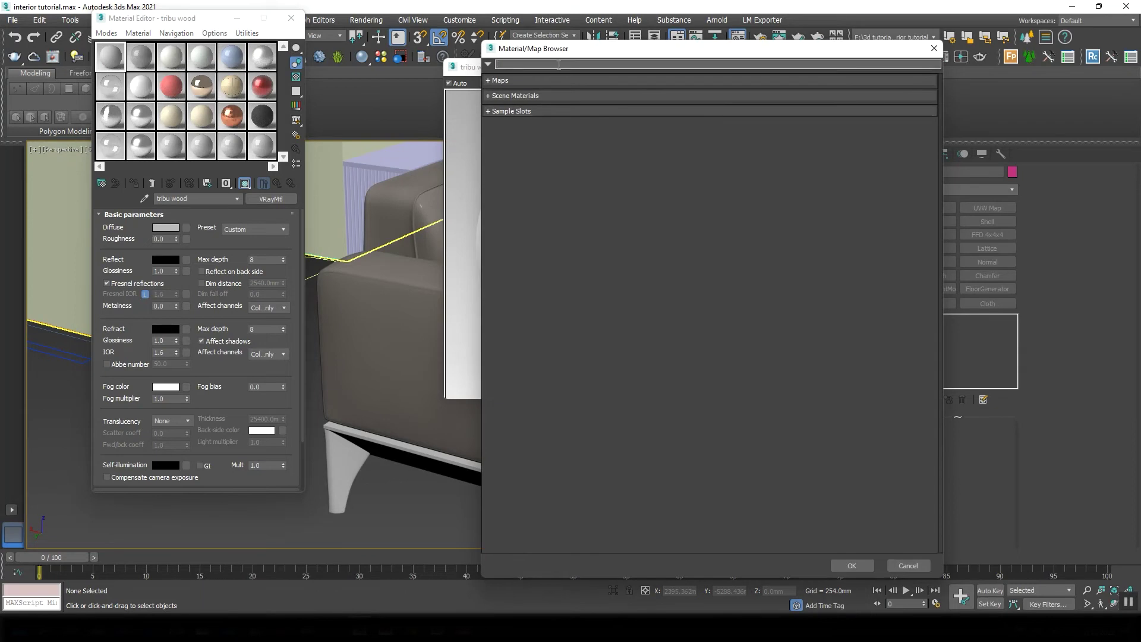
click(489, 82)
click(488, 81)
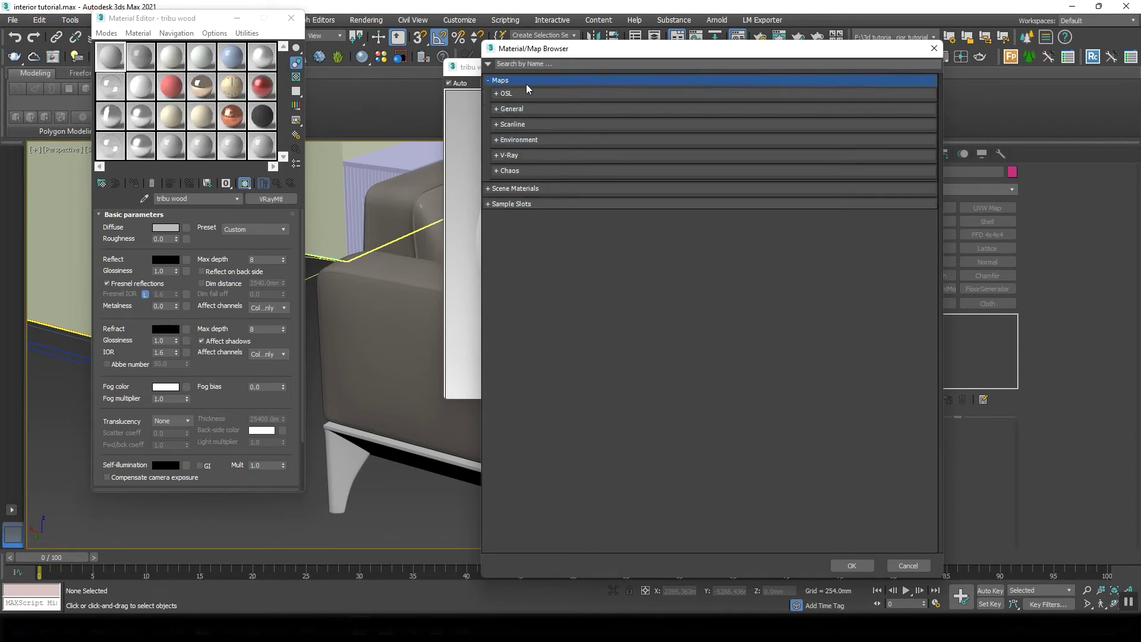
click(496, 109)
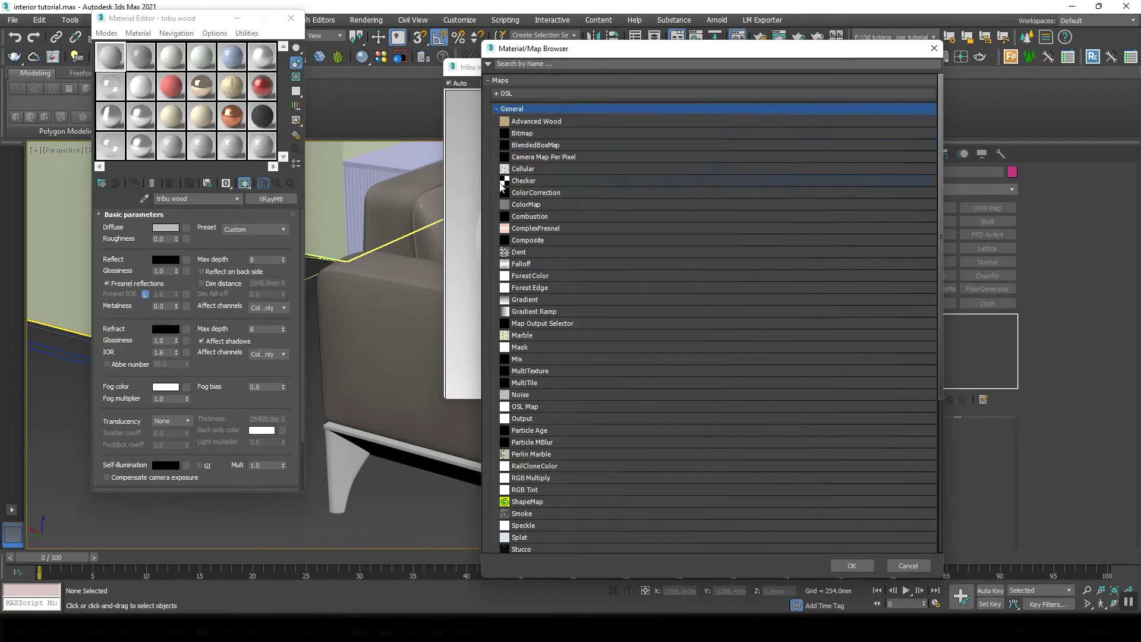
click(539, 181)
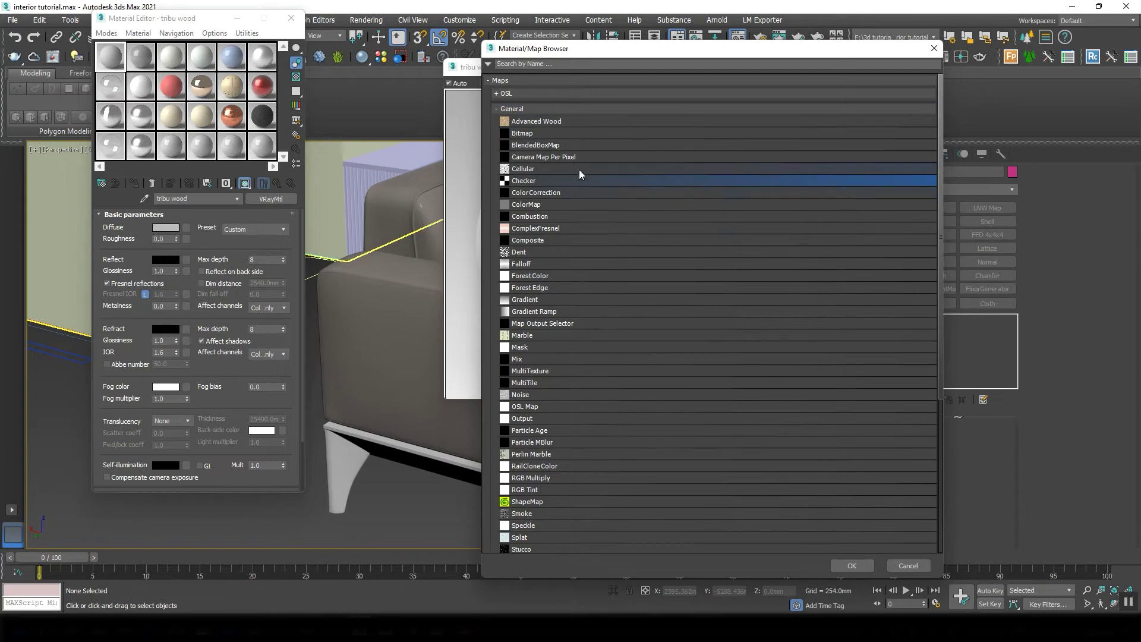
click(856, 565)
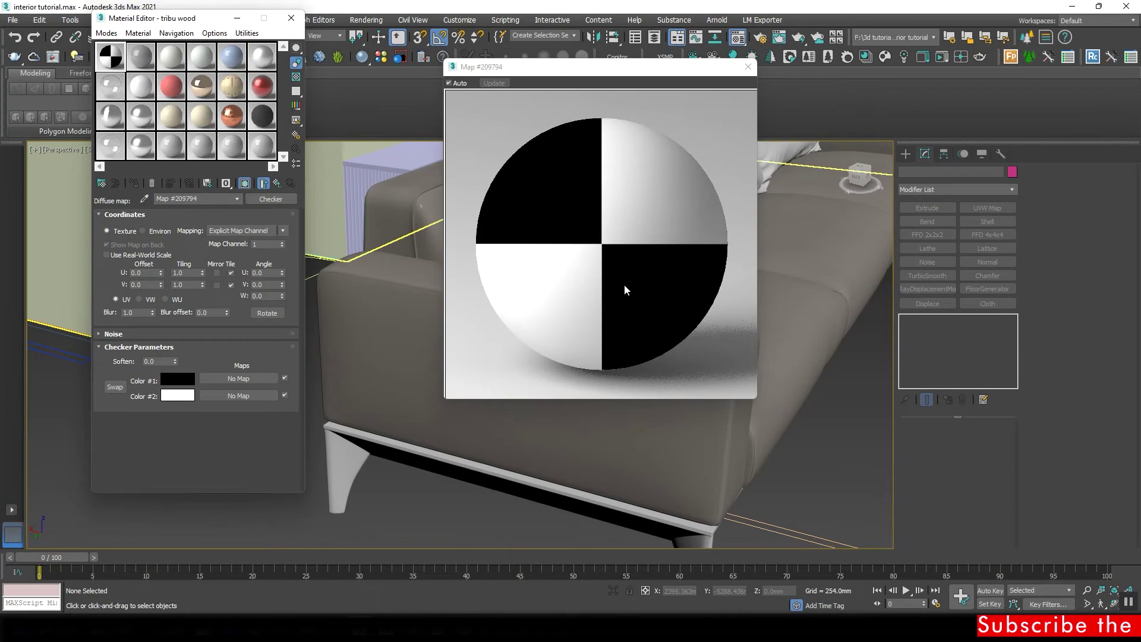
Revisit the checker map's settings from the tribu wood material, and clear the map from its diffuse channel
click(277, 184)
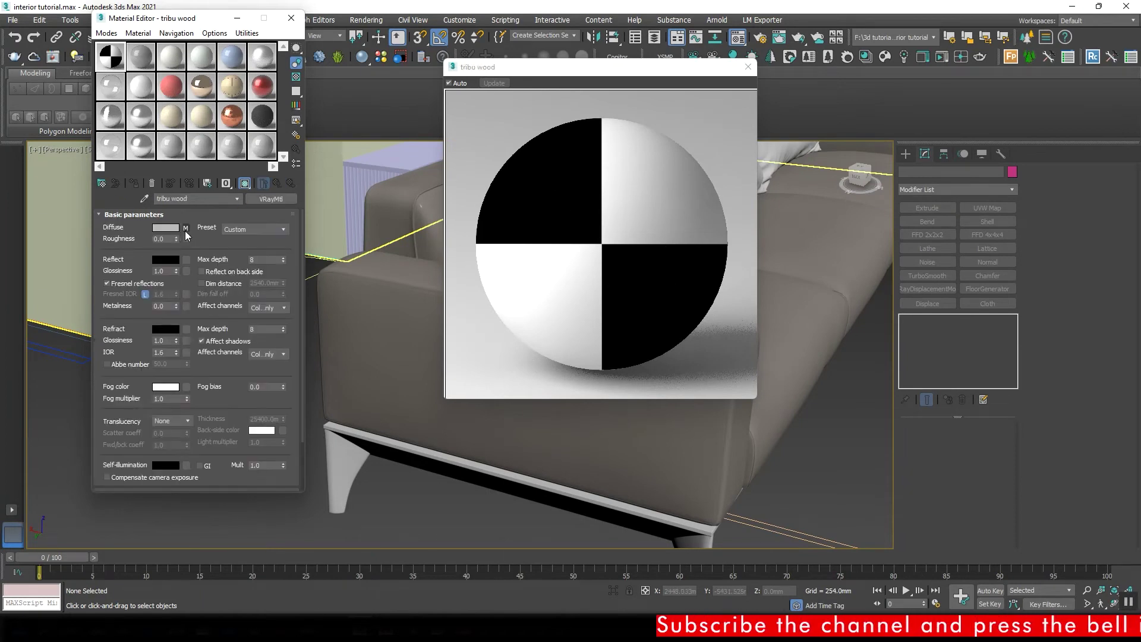
click(186, 228)
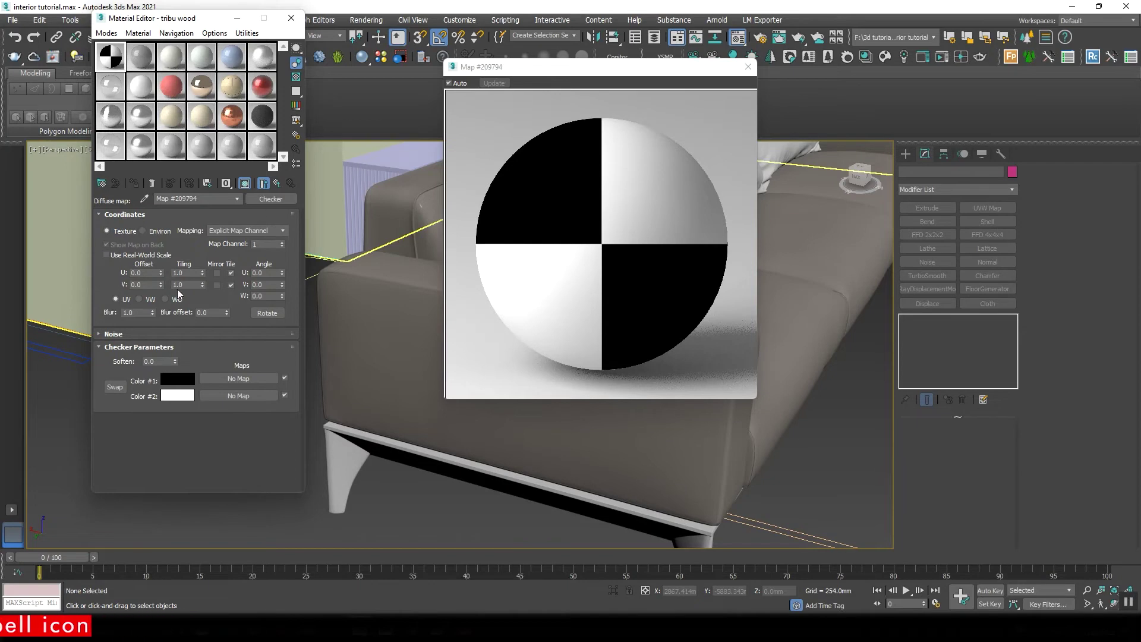
click(281, 185)
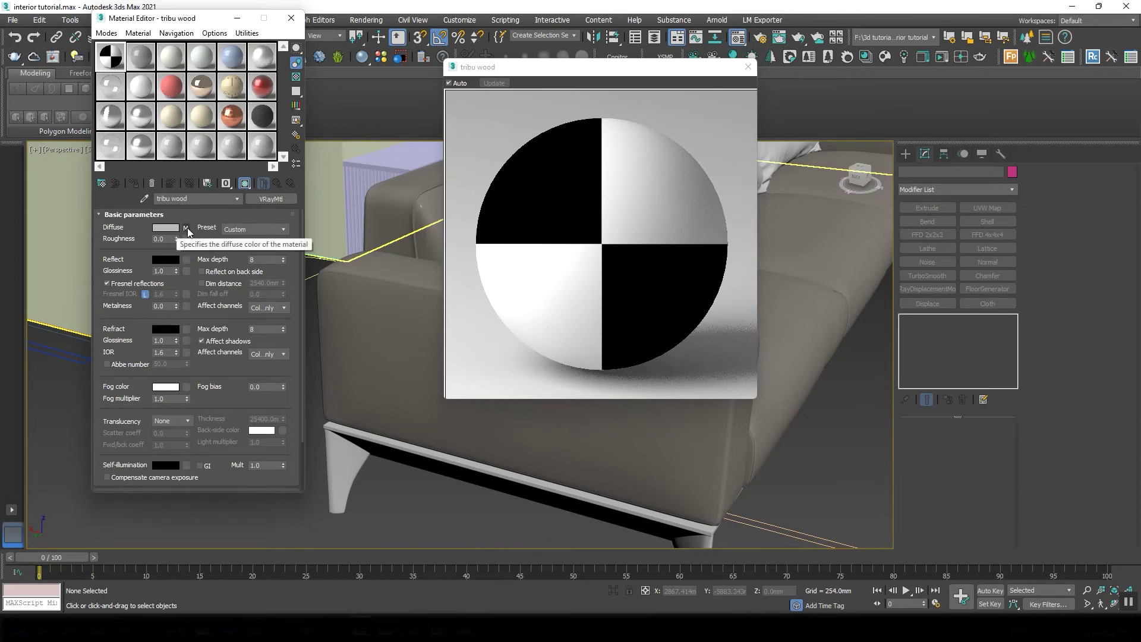
right_click(188, 230)
click(216, 250)
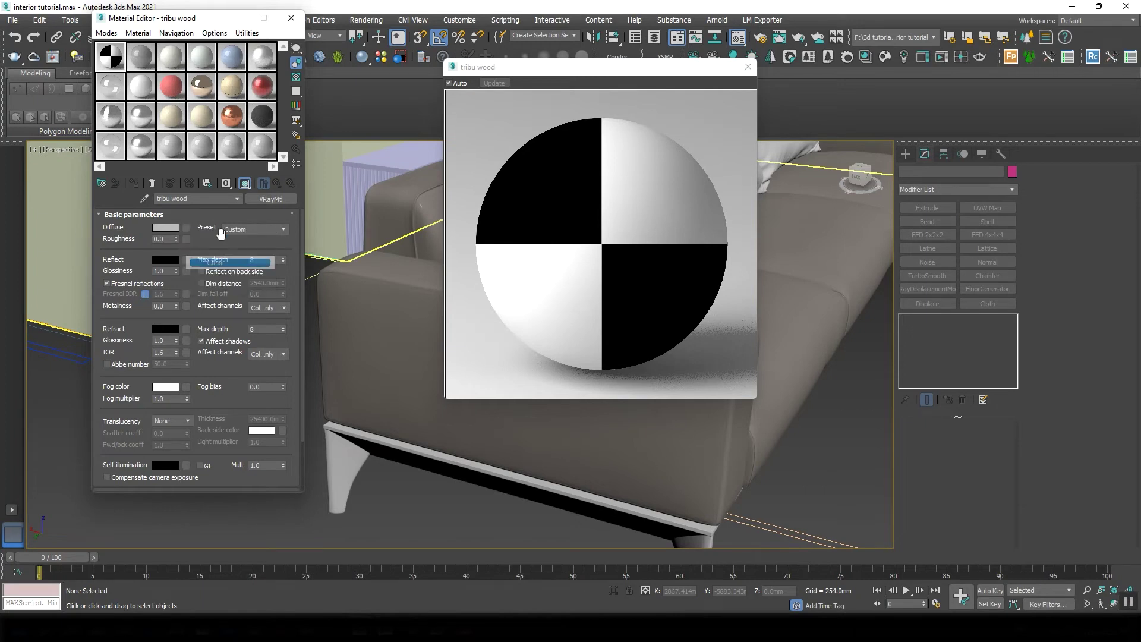
Try a diffuse roughness of 1 on the tribu wood material and restore it to 0
double_click(160, 239)
text(1)
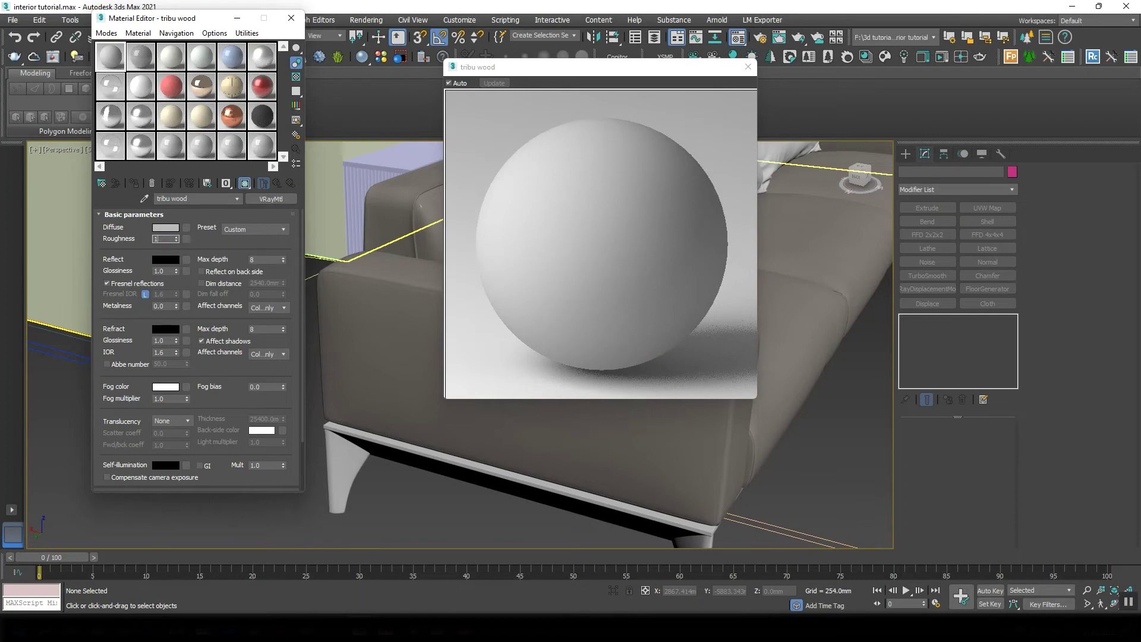
key(Return)
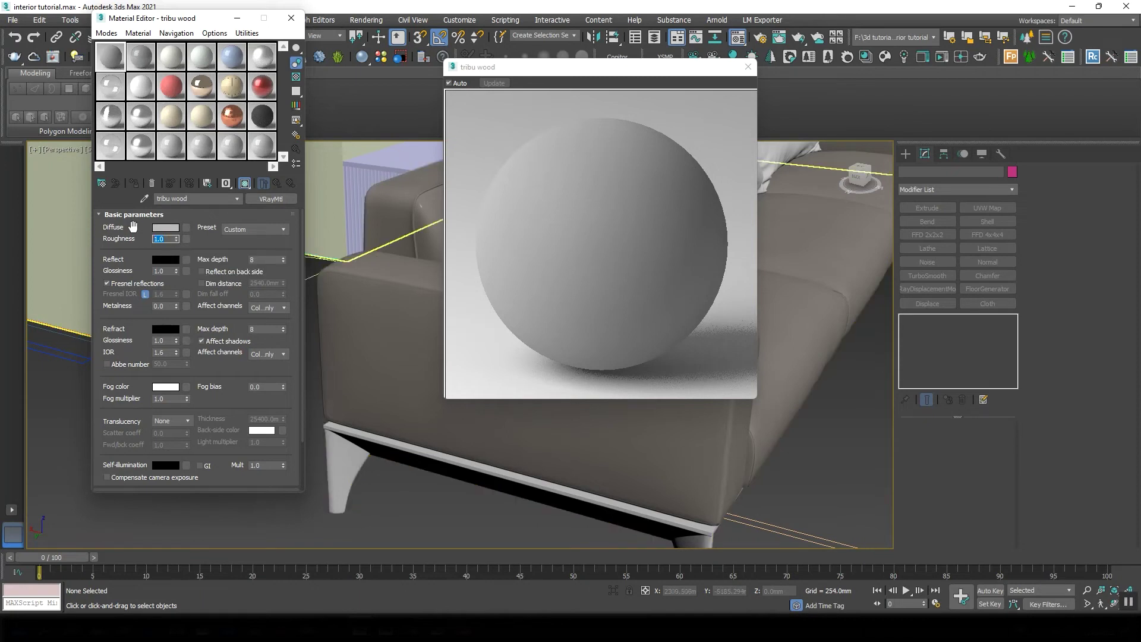
text(0)
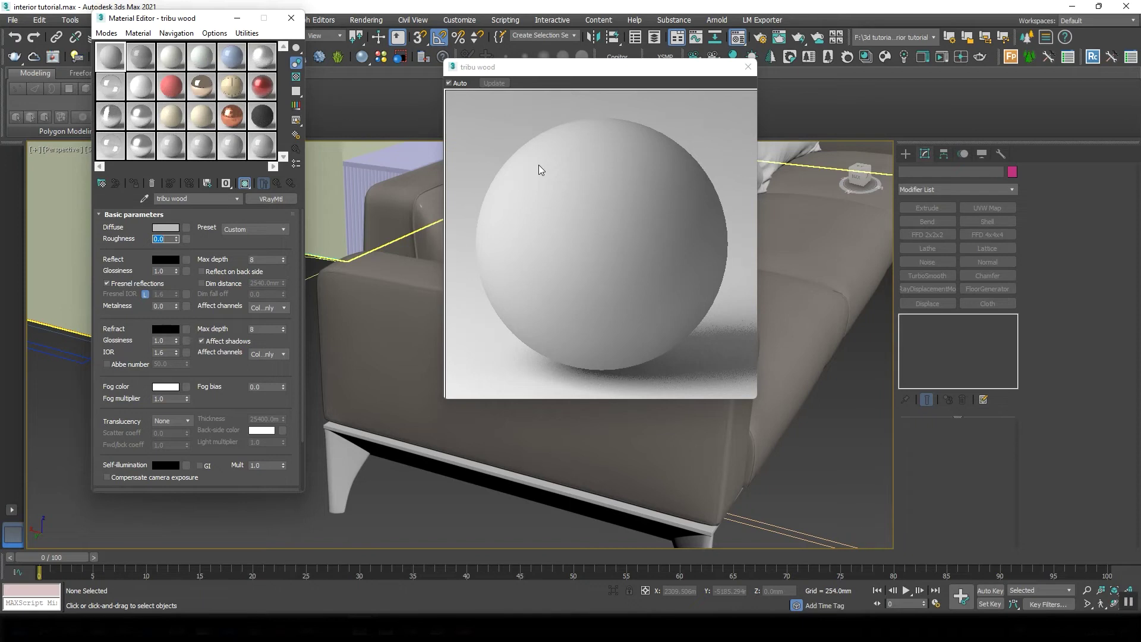
Try the Aluminium and Aluminium (Rough) presets on the tribu wood material
click(260, 230)
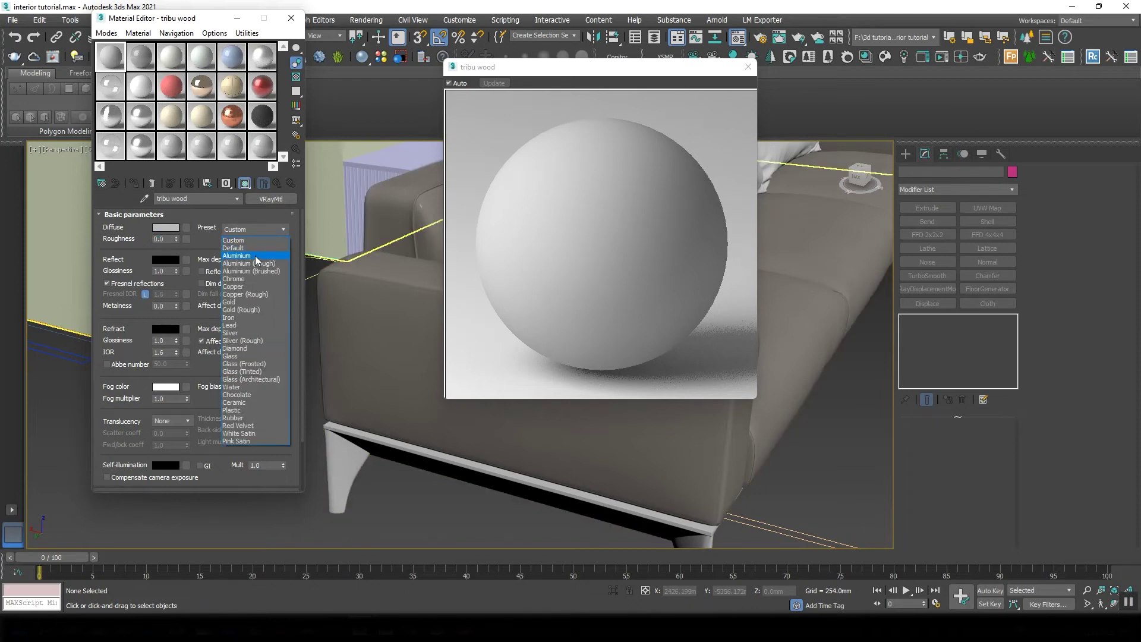
click(255, 256)
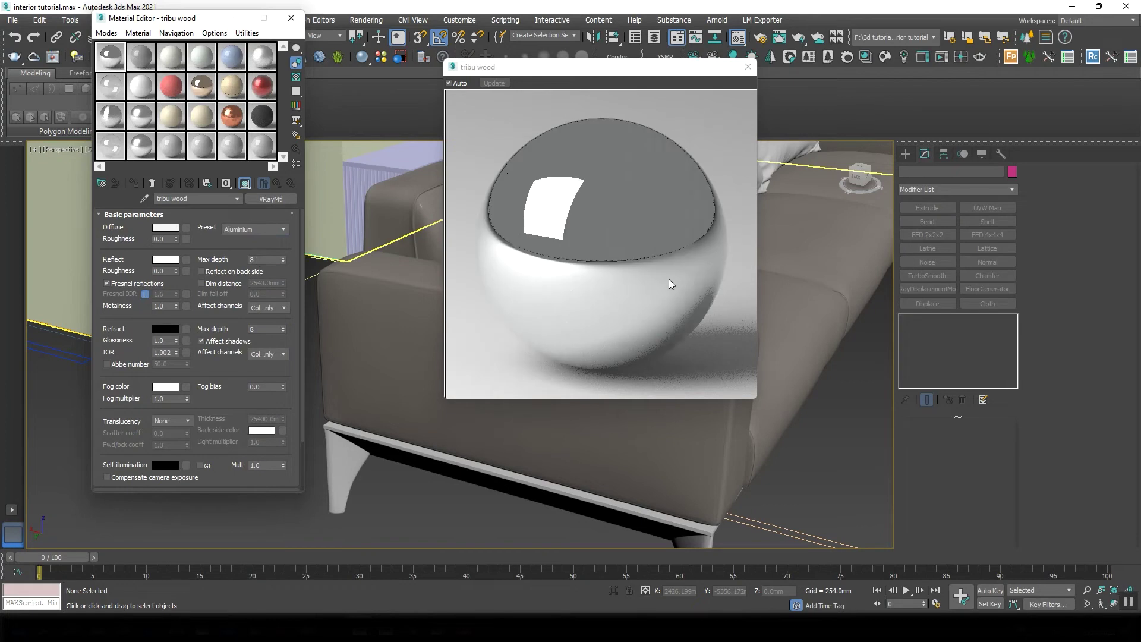
click(267, 229)
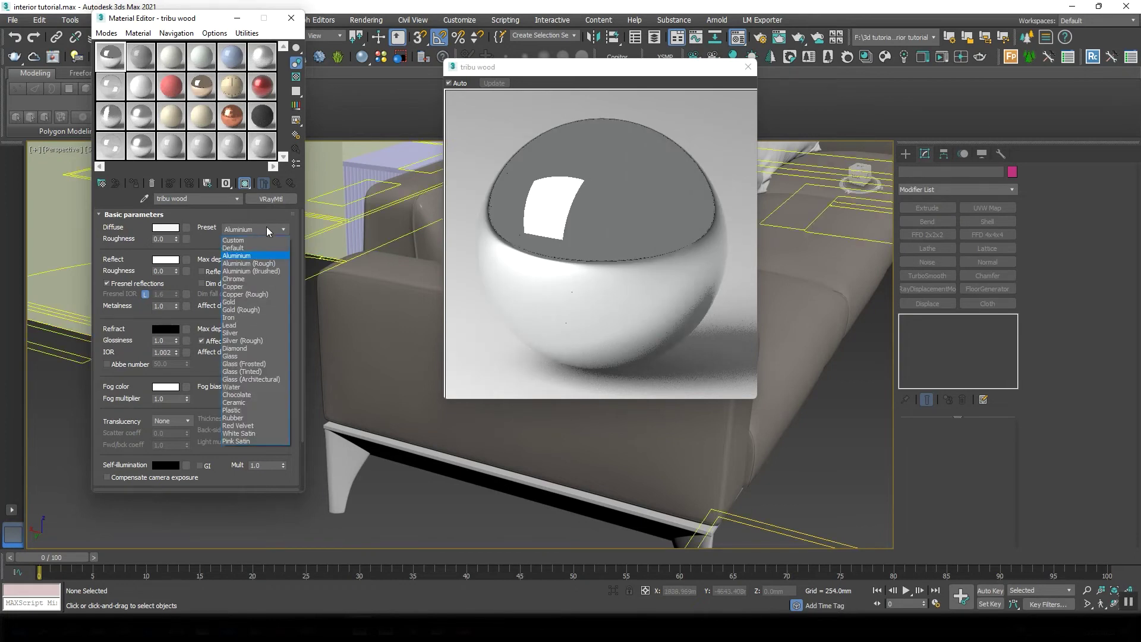
click(254, 263)
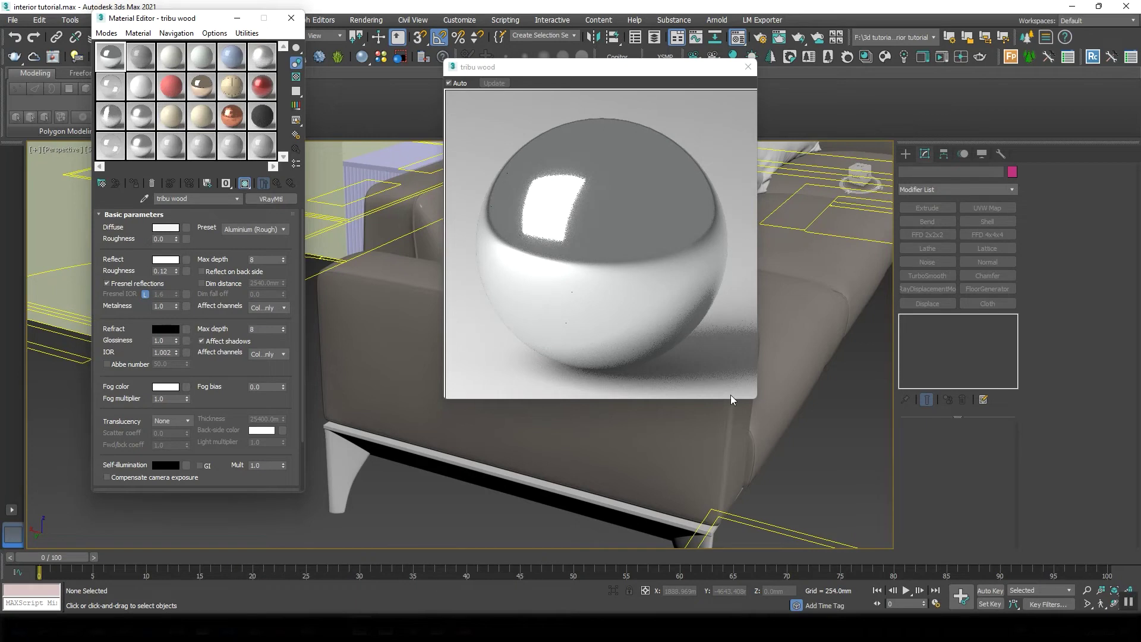
Shrink the tribu wood preview window and try the Aluminium (Brushed) and Chrome presets on the material
drag(756, 398, 625, 263)
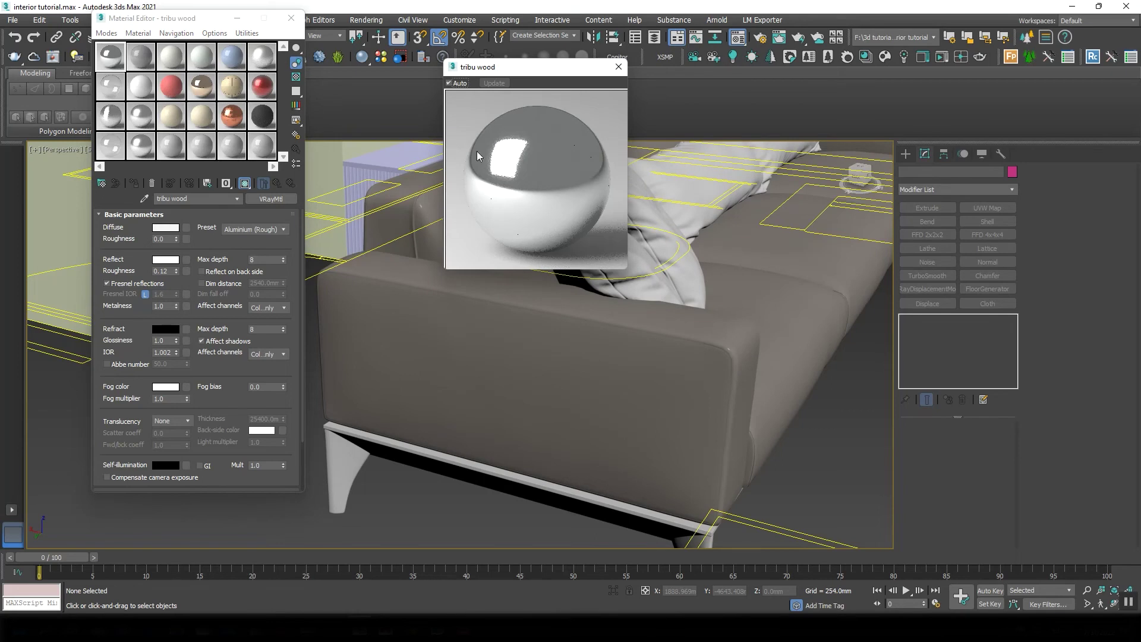
click(255, 230)
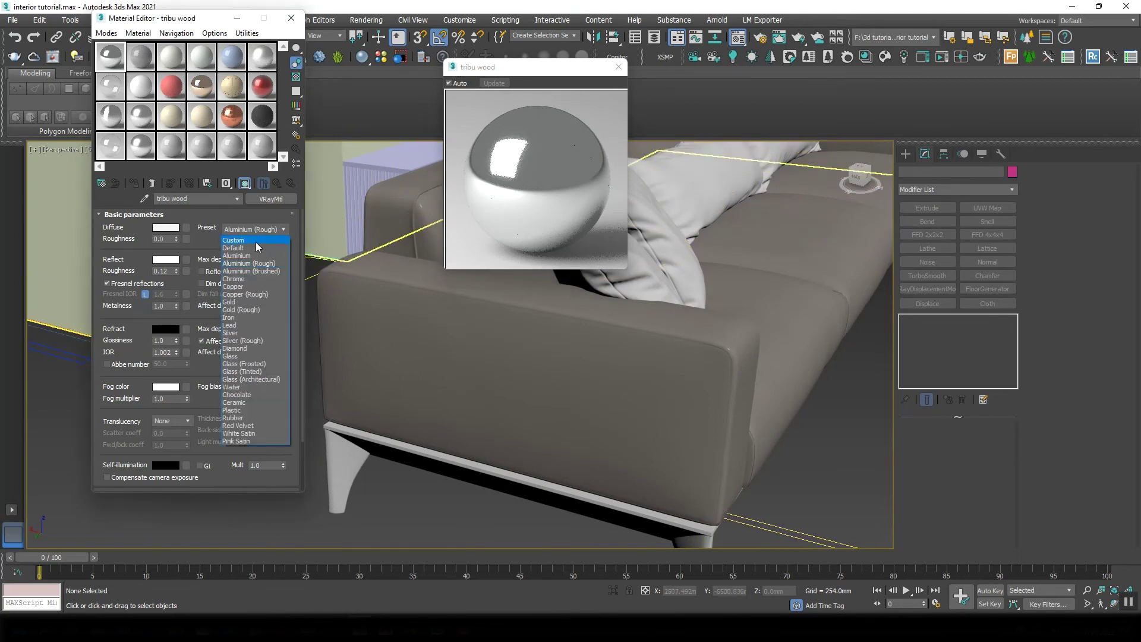
click(262, 272)
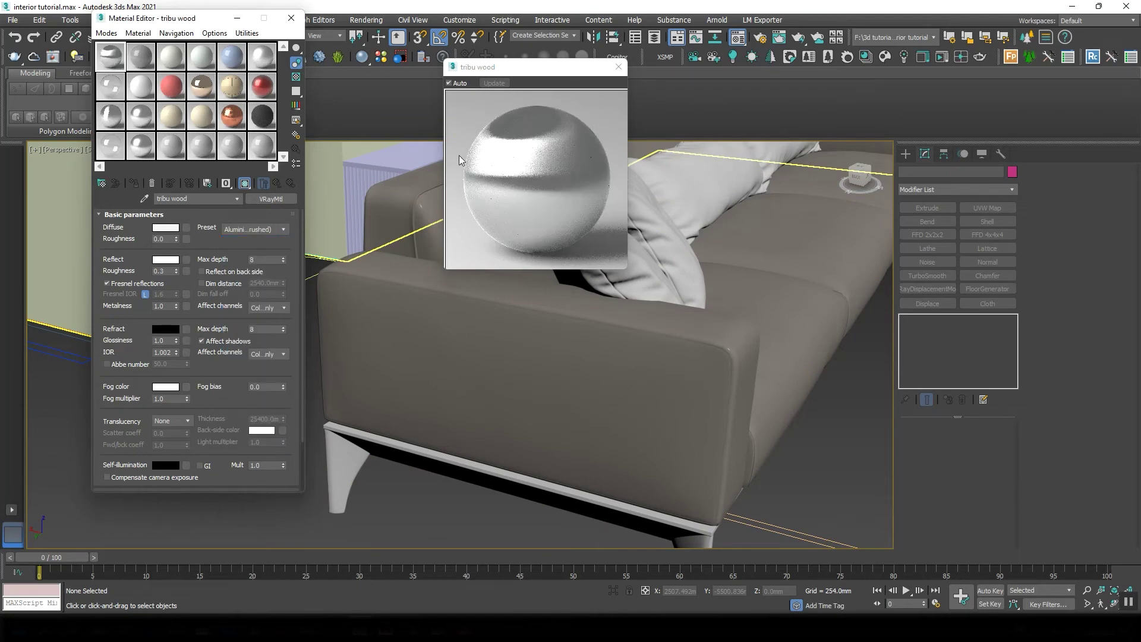
click(282, 230)
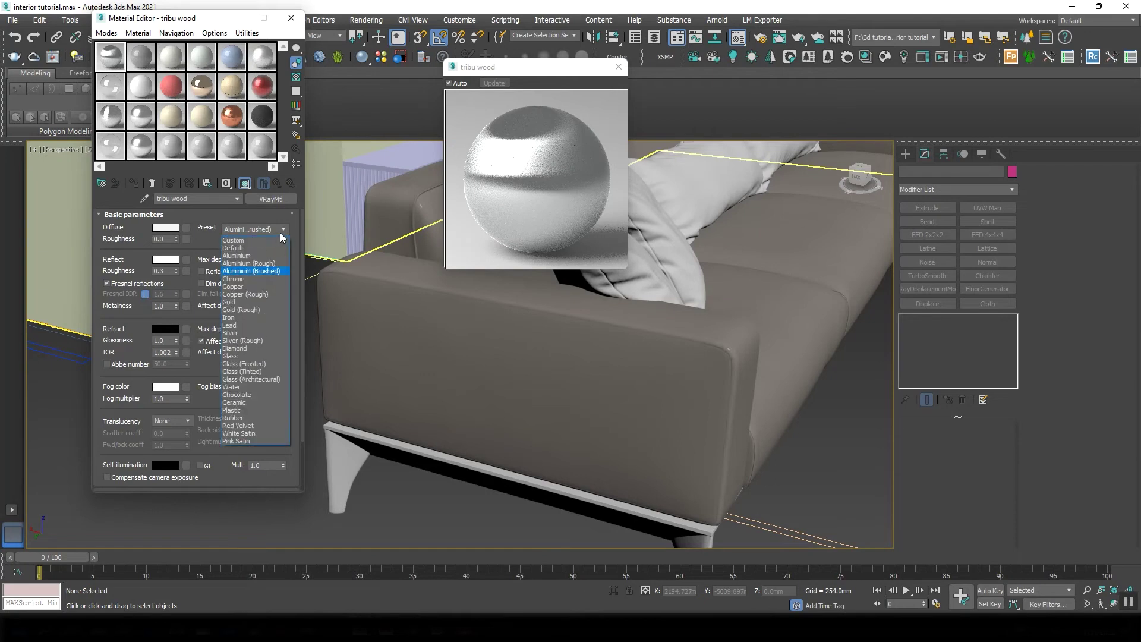
click(263, 280)
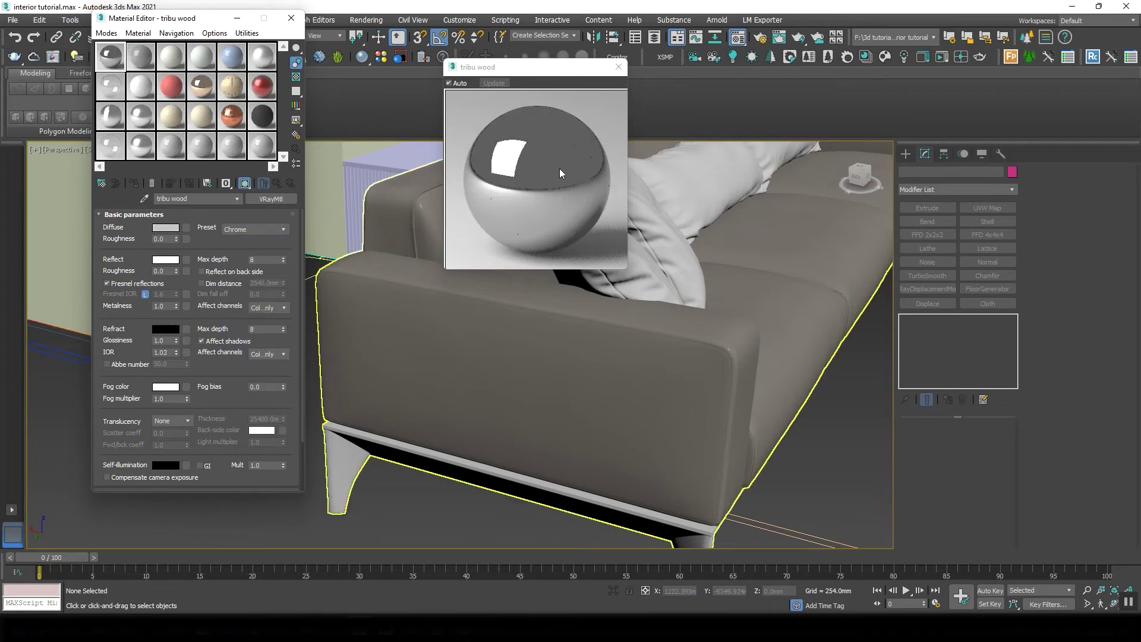
Try the Copper, Copper (Rough) and Gold presets on the tribu wood material
click(258, 228)
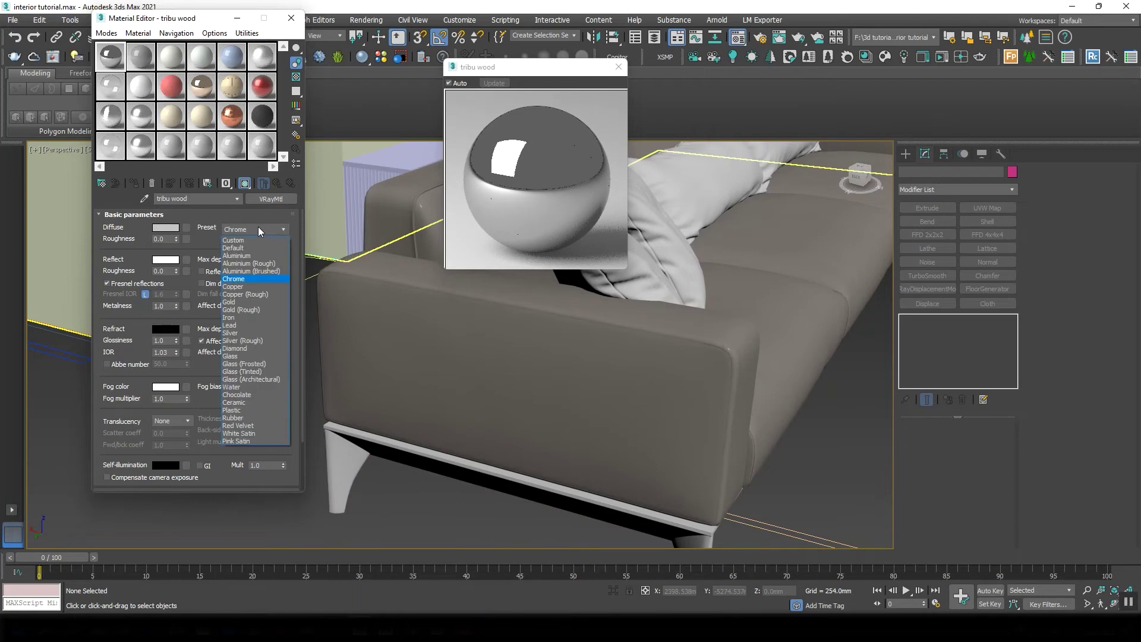
click(253, 287)
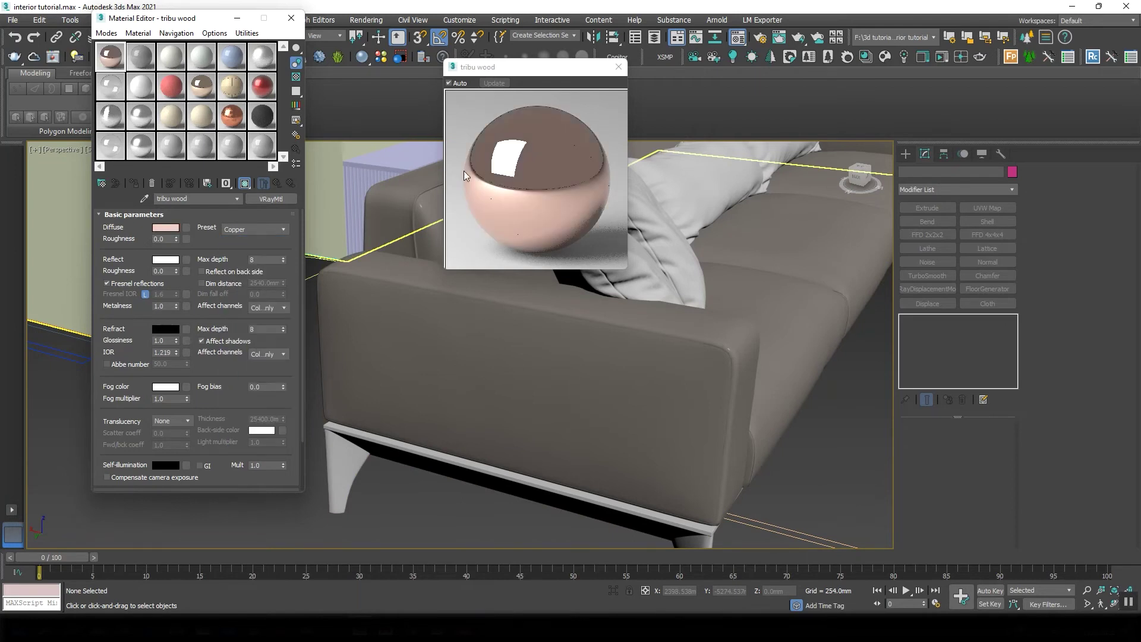
click(265, 230)
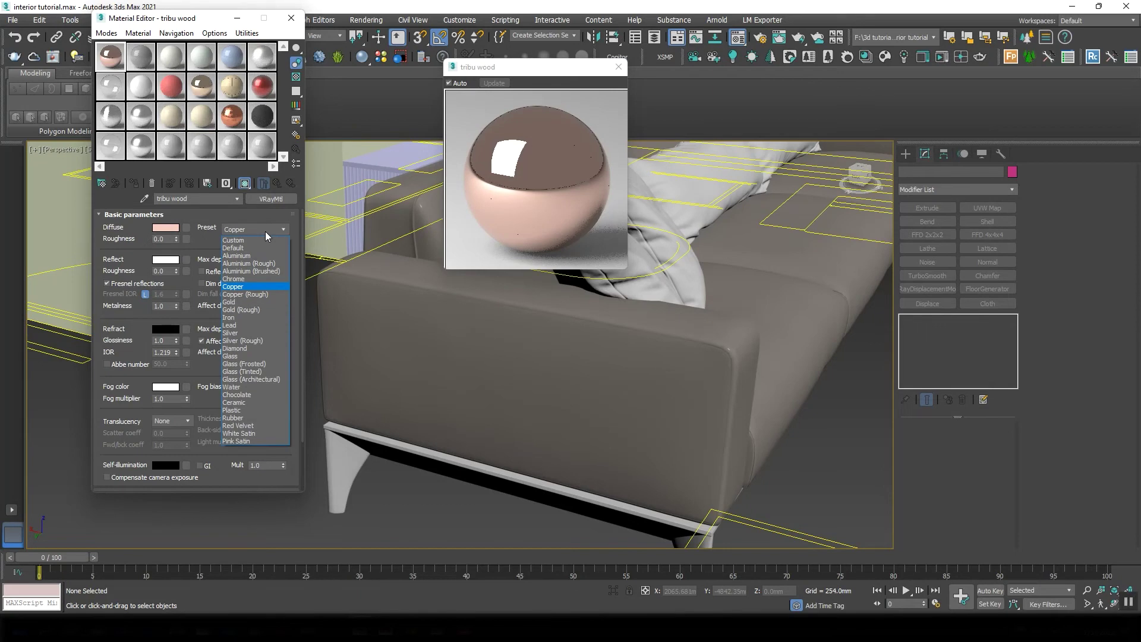
click(259, 294)
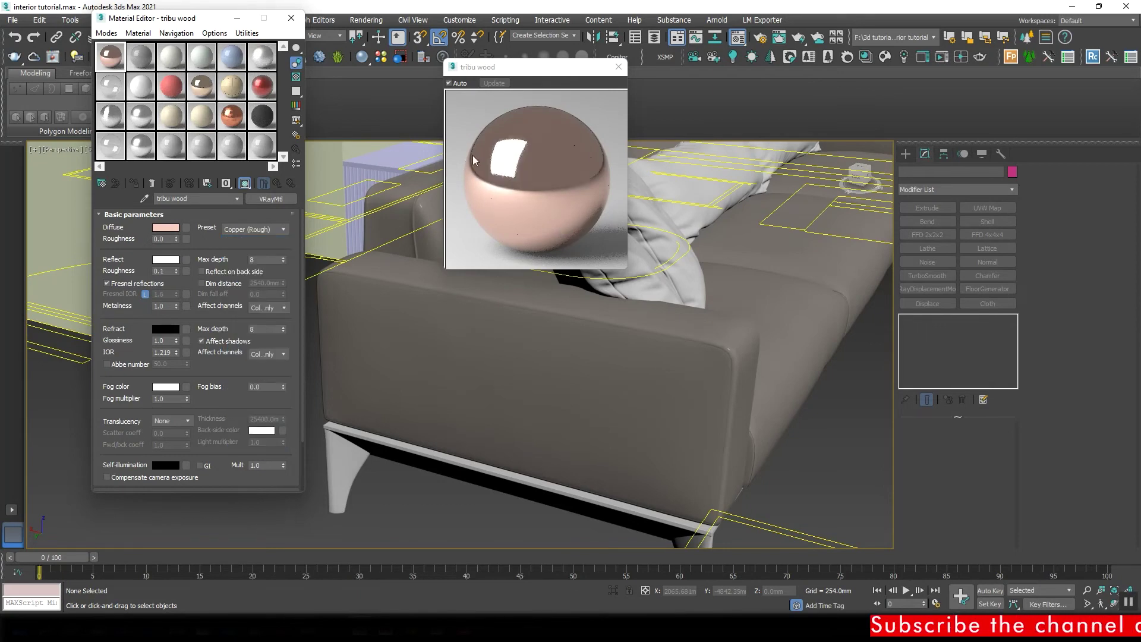
click(280, 228)
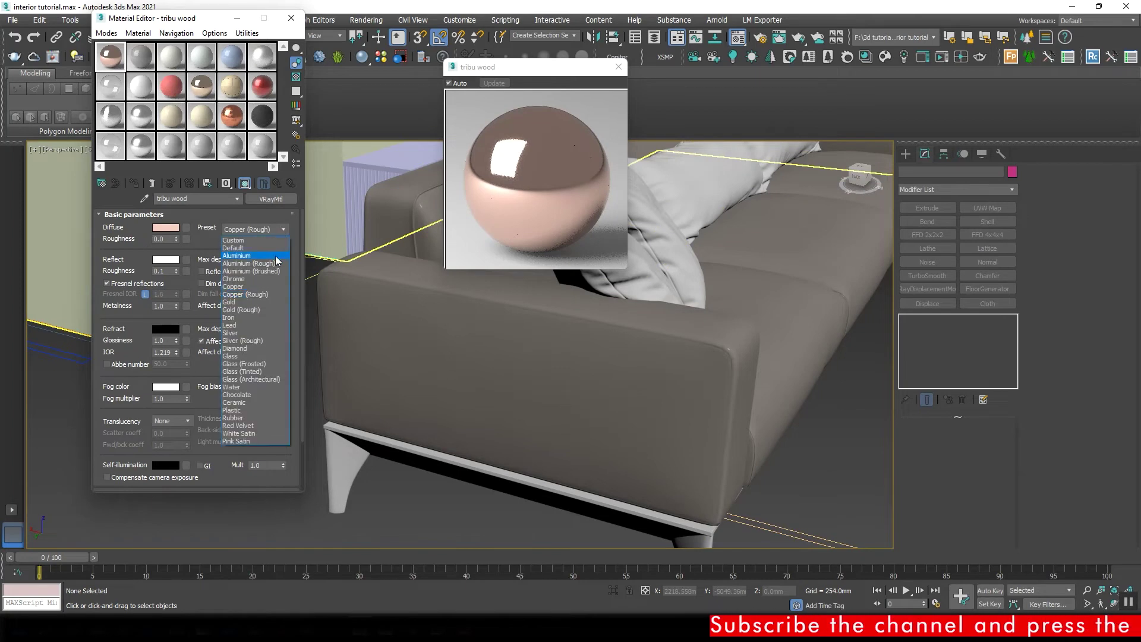
click(253, 303)
Try the Chocolate, Water and Plastic presets on the tribu wood material
click(265, 230)
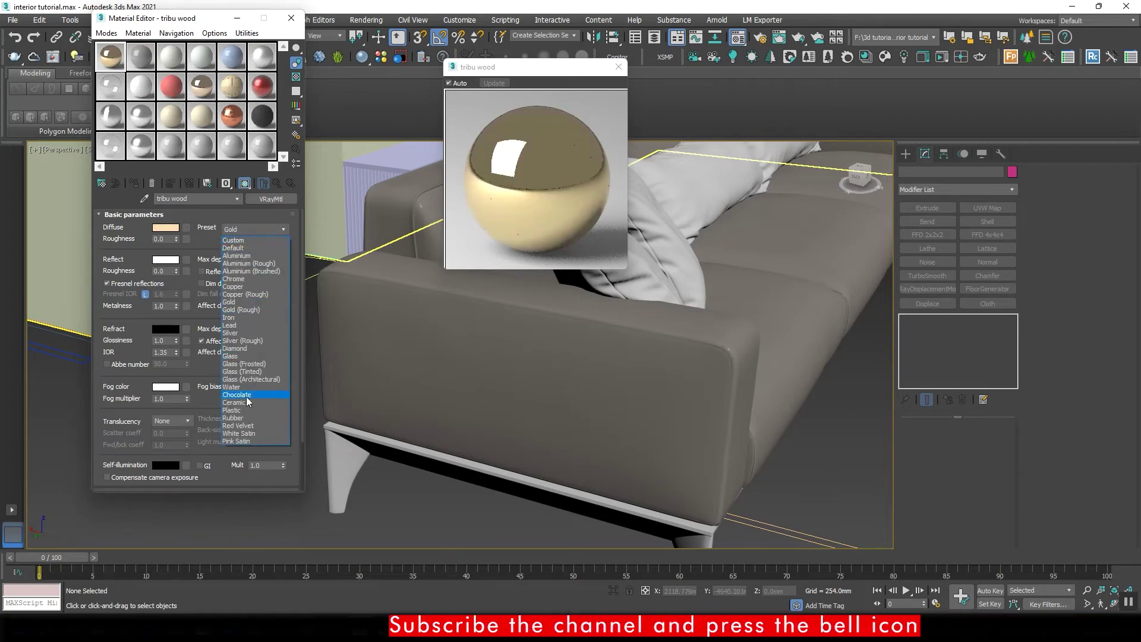
click(236, 394)
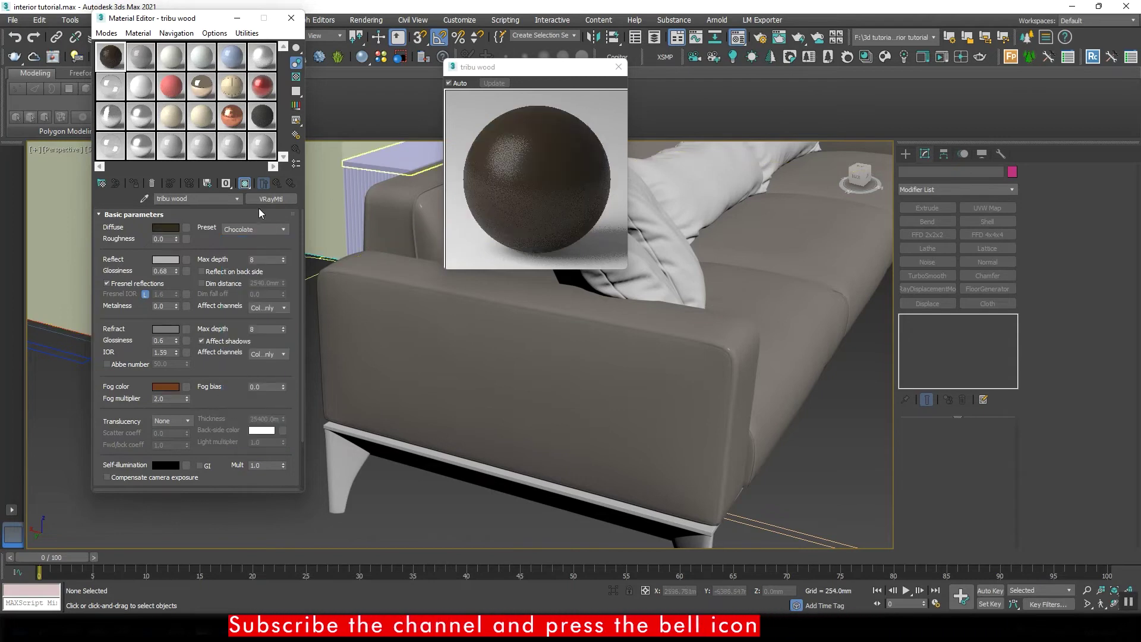
click(274, 230)
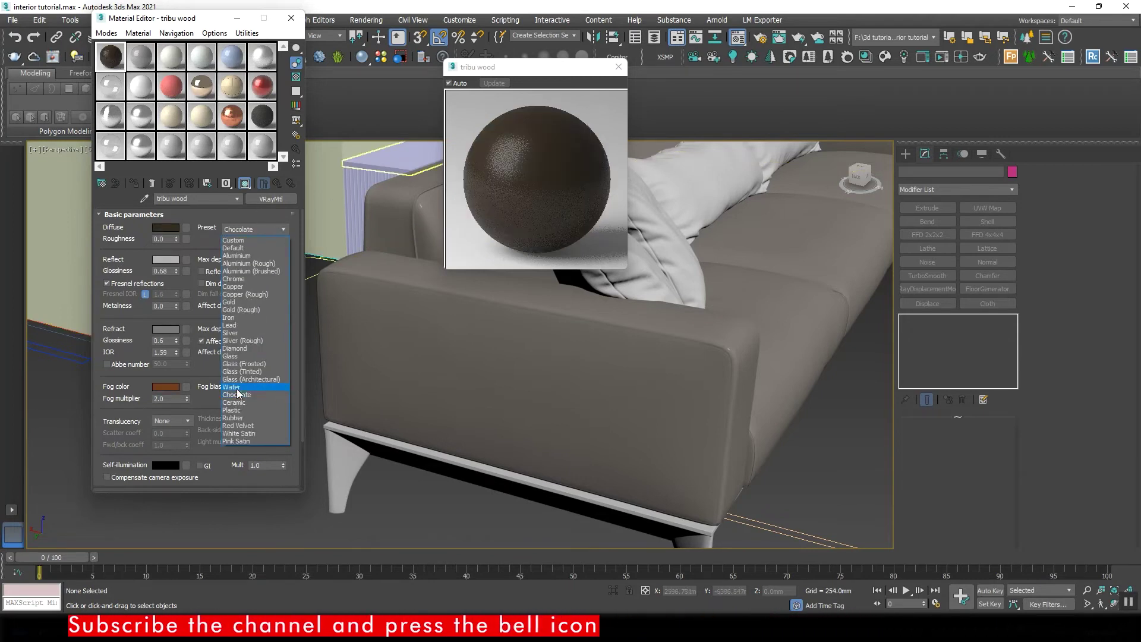
click(232, 367)
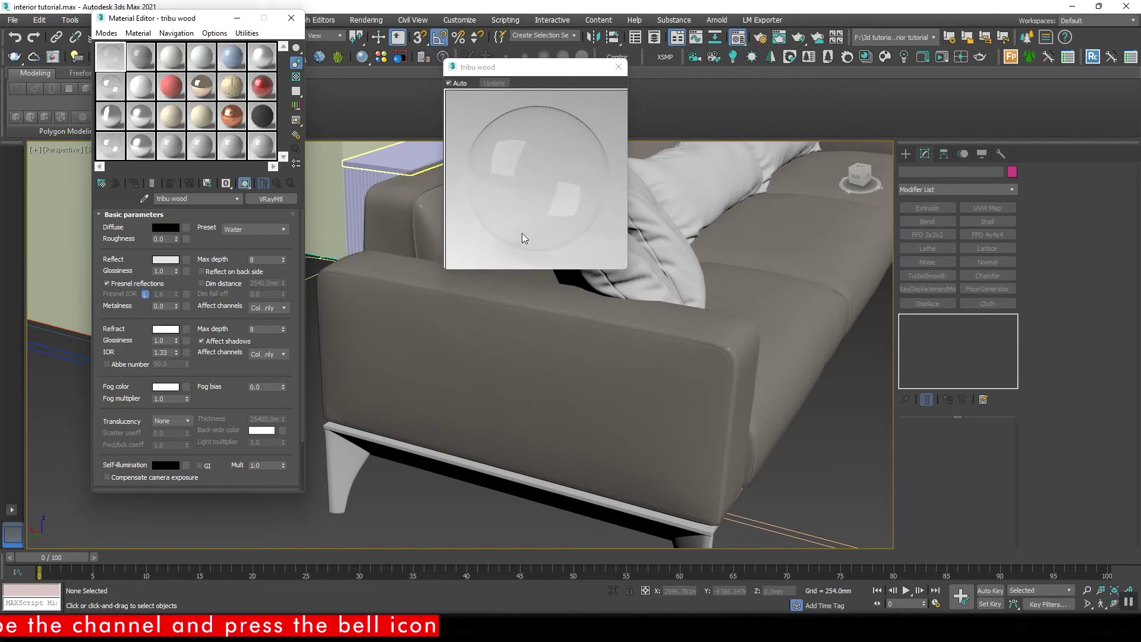
click(272, 229)
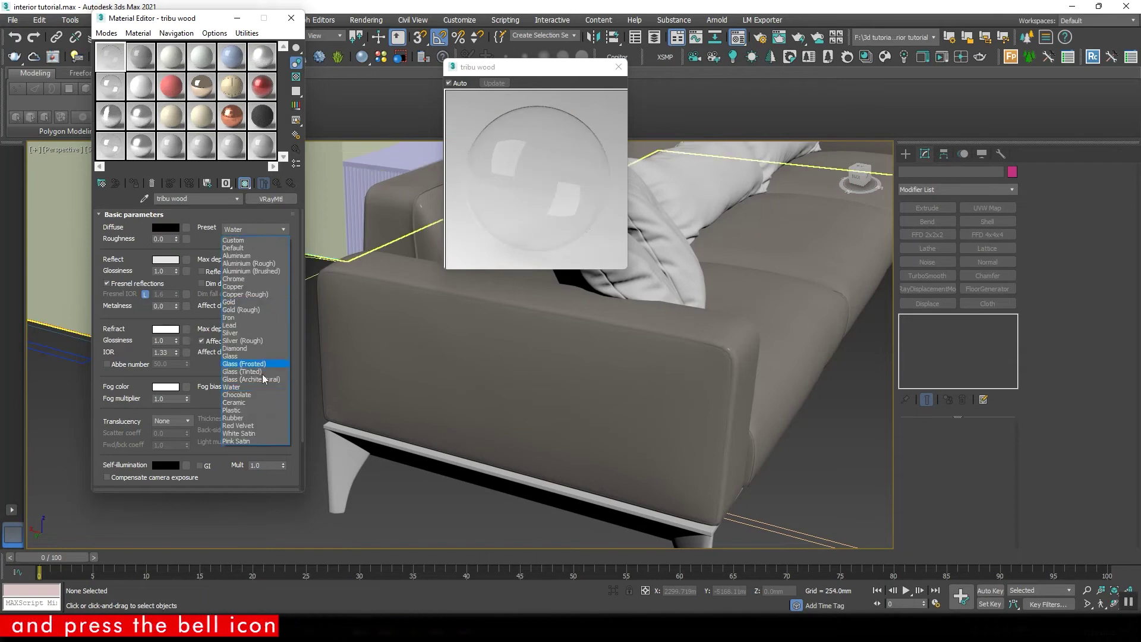
click(245, 410)
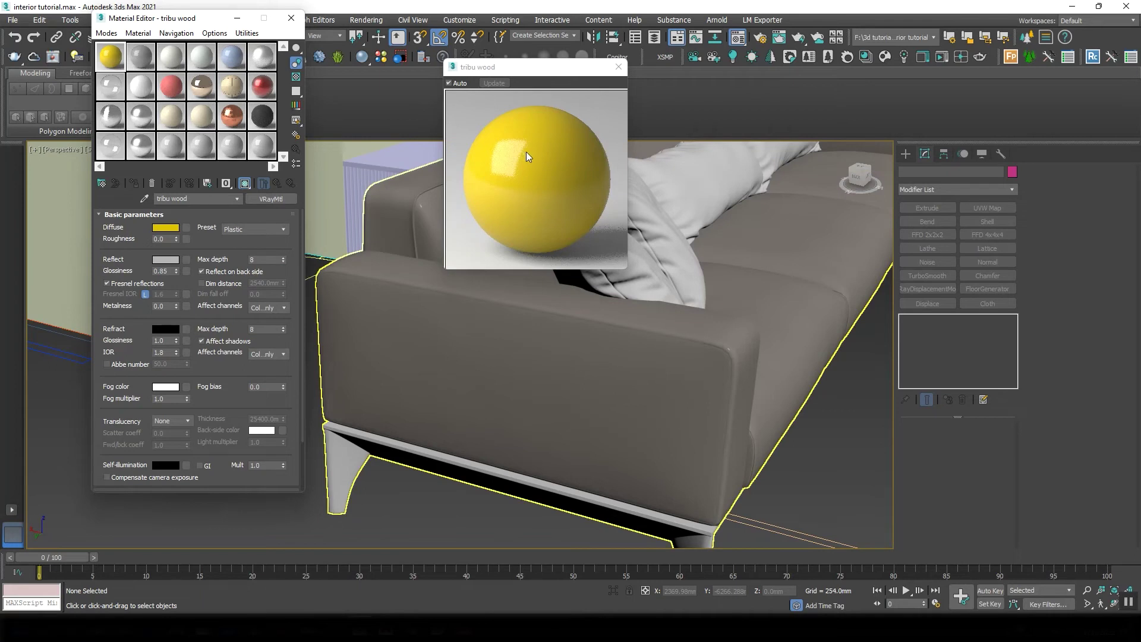
Try the White Satin, Pink Satin and Ceramic presets on the tribu wood material
click(276, 228)
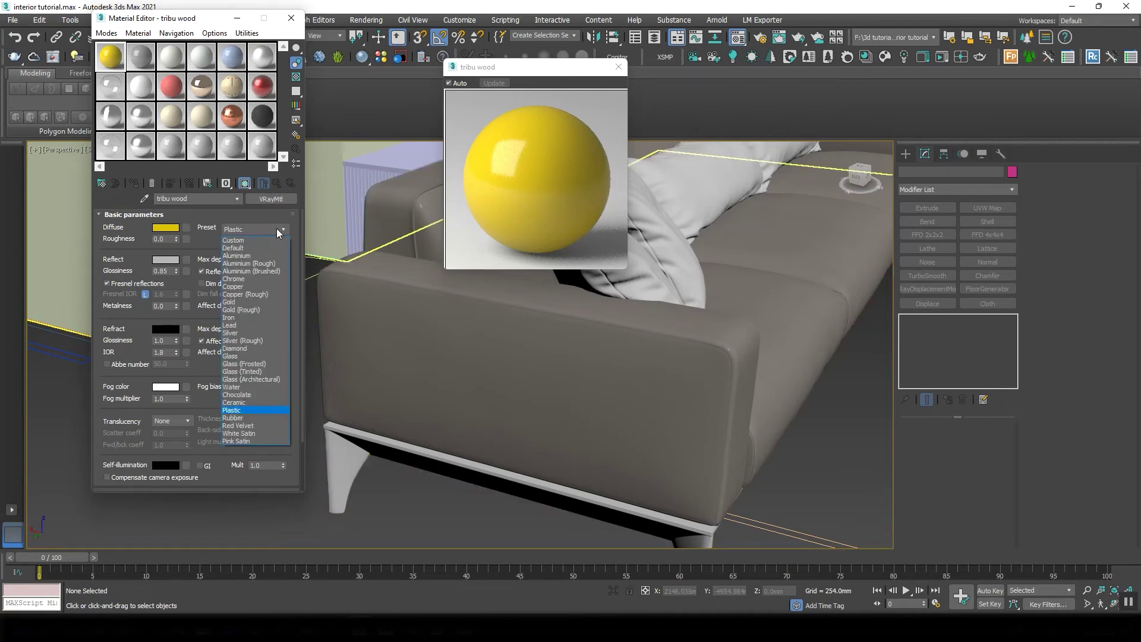
click(249, 435)
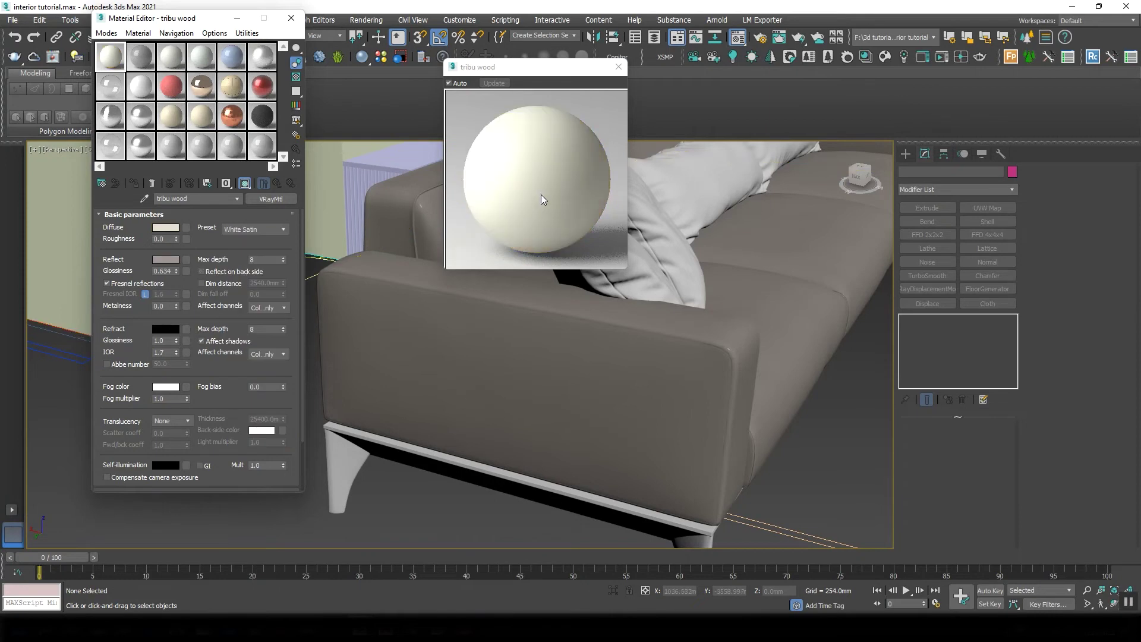
click(280, 230)
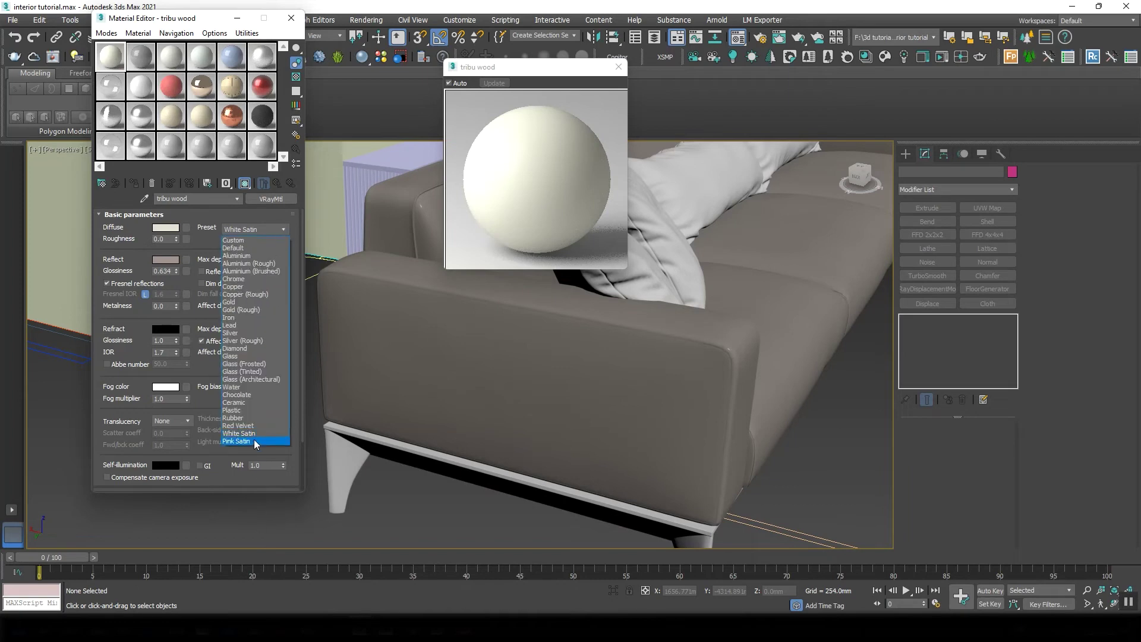
click(254, 441)
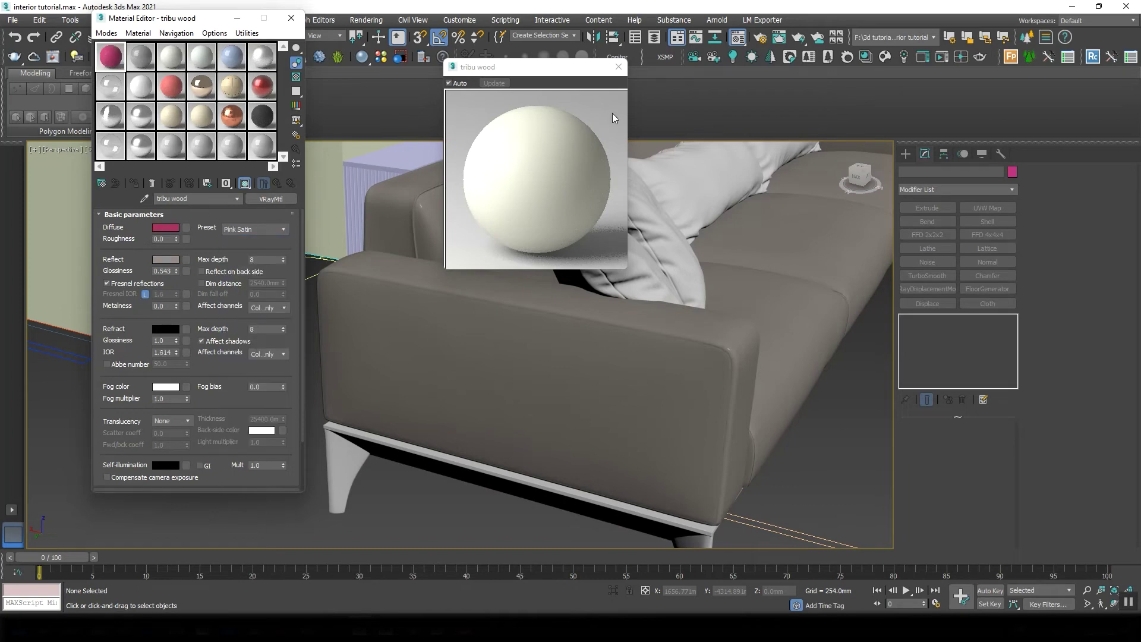
click(271, 229)
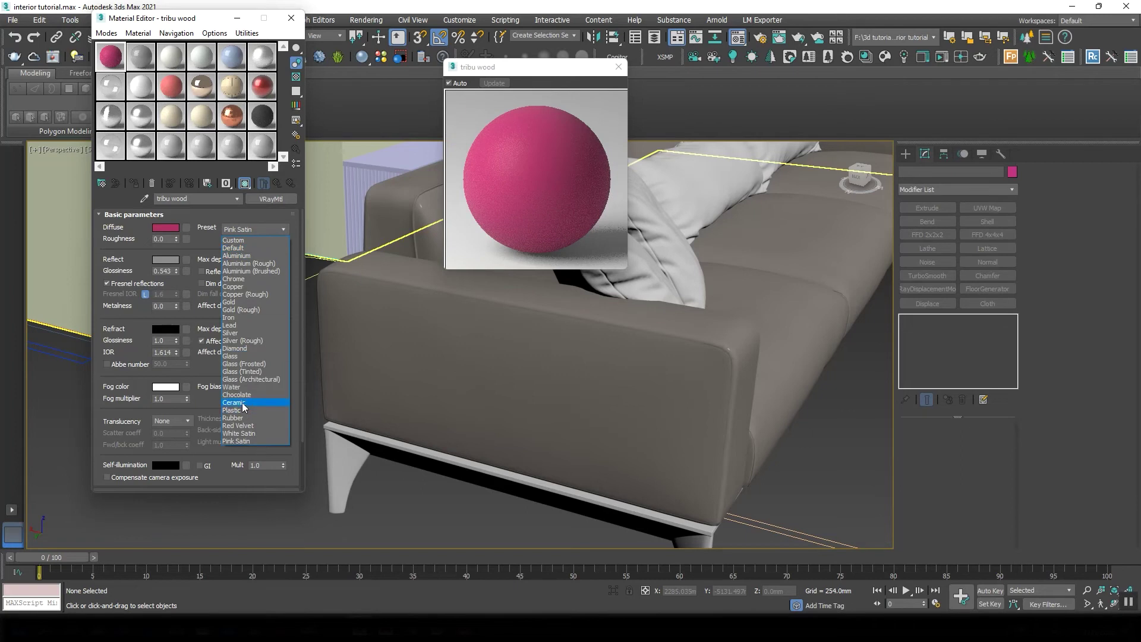
click(237, 402)
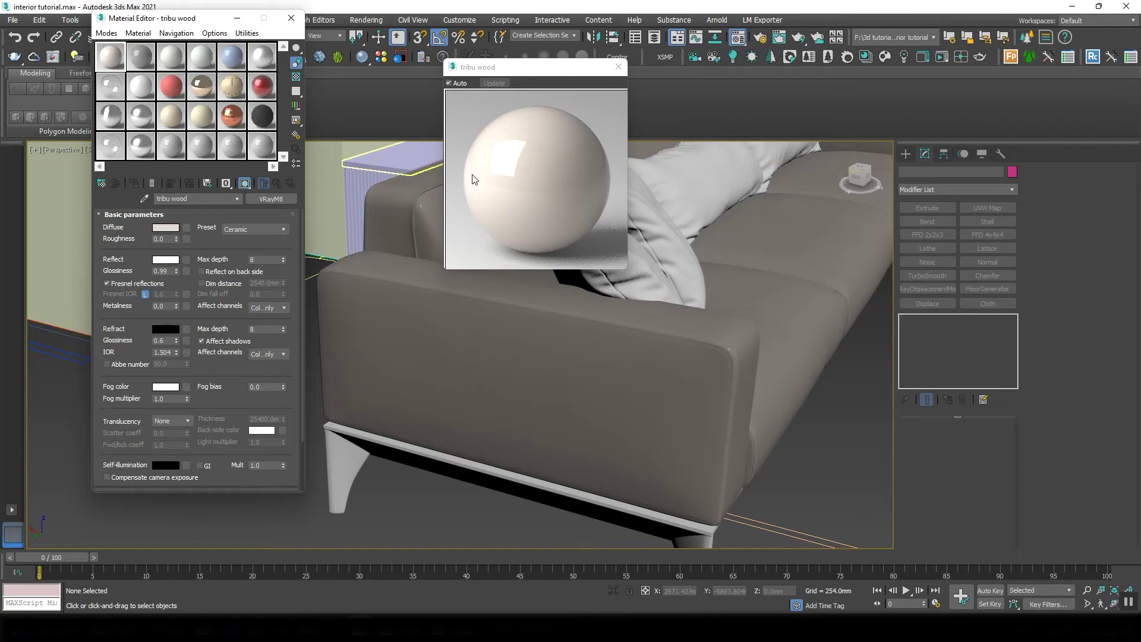
Try a dark blue diffuse colour on the Ceramic preset and discard the colour change
click(169, 228)
drag(810, 165, 827, 178)
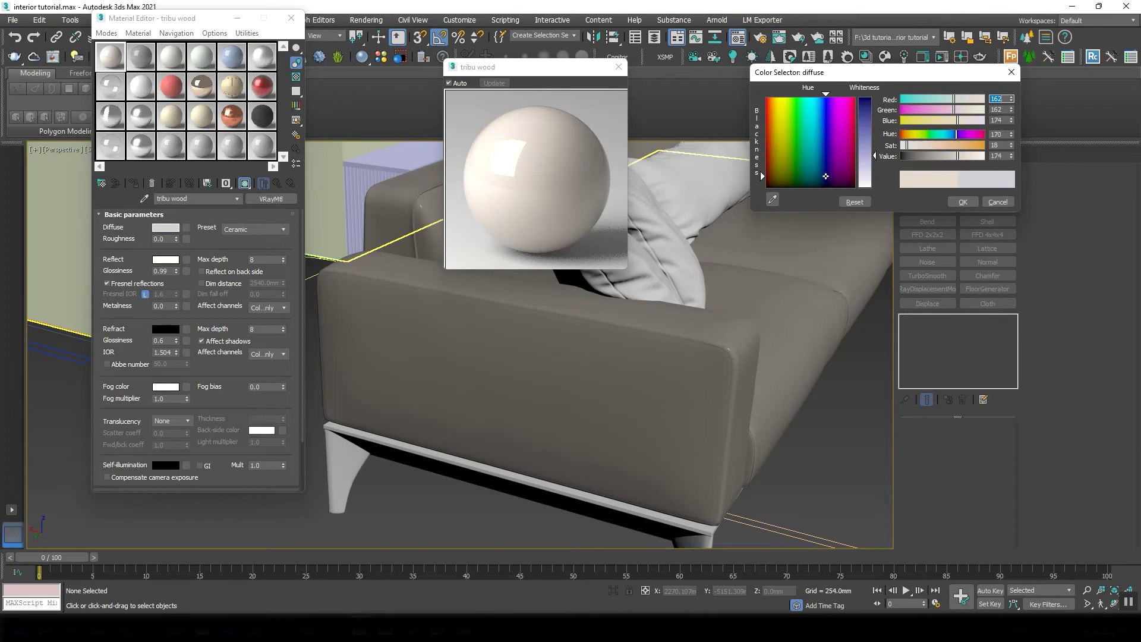
drag(932, 155, 909, 160)
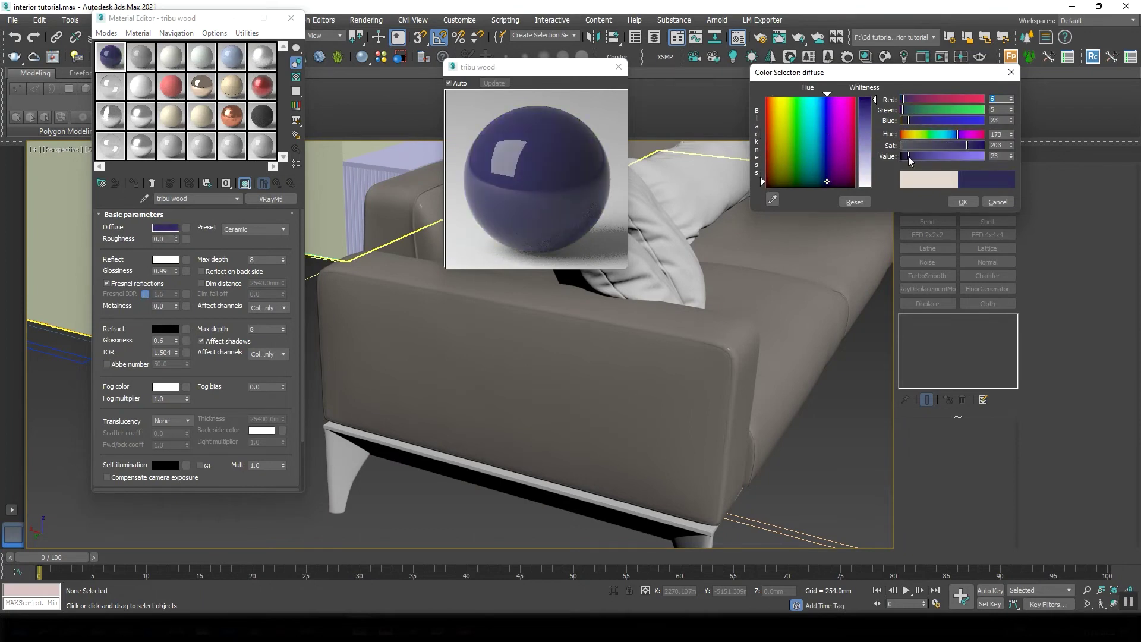
click(997, 202)
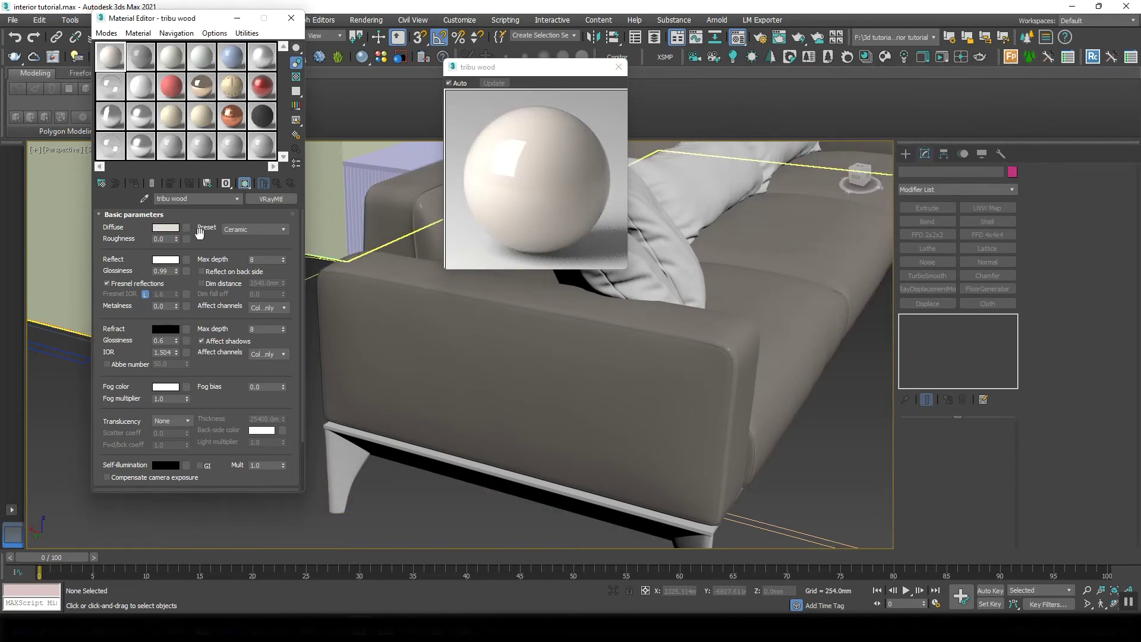
Apply the Default preset to the tribu wood material and, after trying blue, set its reflection colour to pure white
click(246, 230)
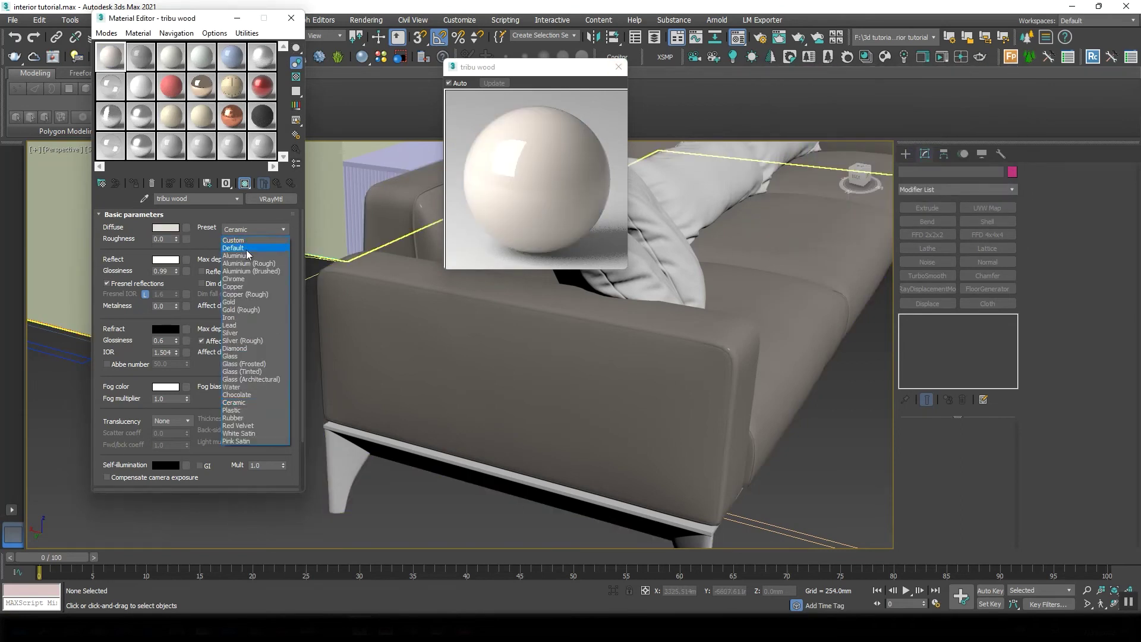
click(236, 247)
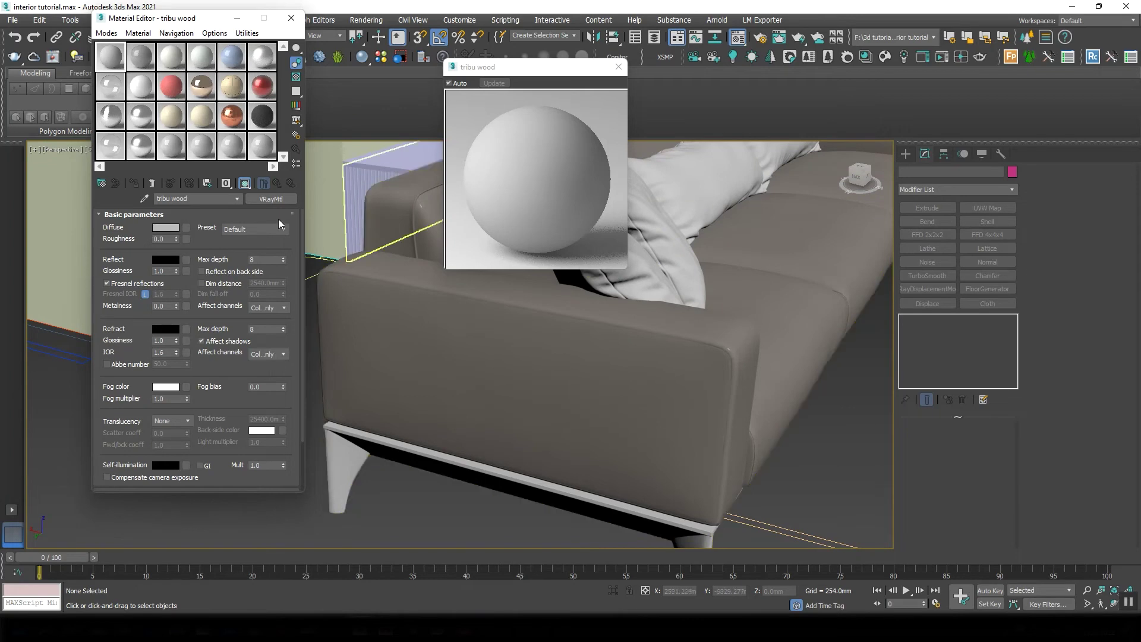
click(178, 260)
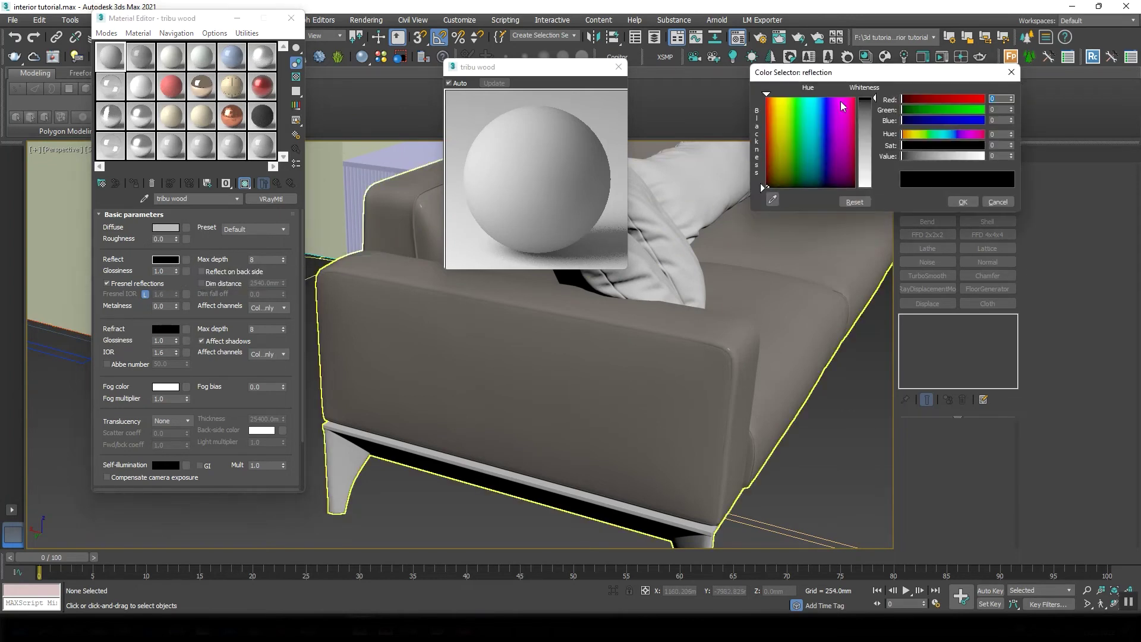
mouse_move(788, 145)
mouse_down()
mouse_move(771, 97)
mouse_move(765, 188)
mouse_move(762, 98)
mouse_move(822, 98)
mouse_up()
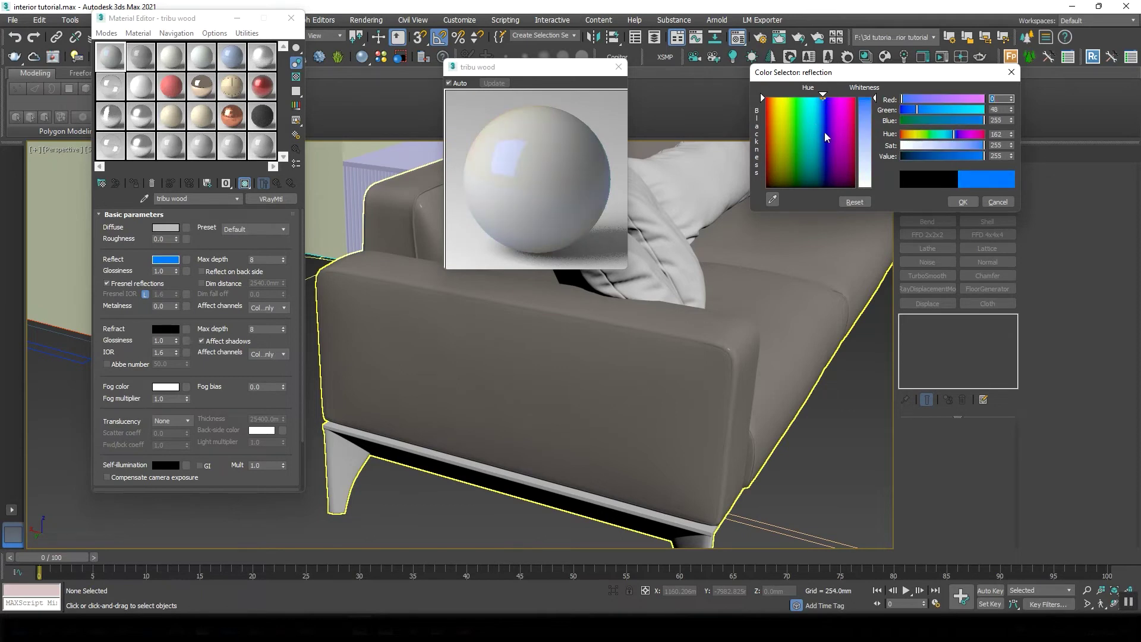
mouse_move(821, 111)
mouse_down()
mouse_move(790, 119)
mouse_move(764, 189)
mouse_up()
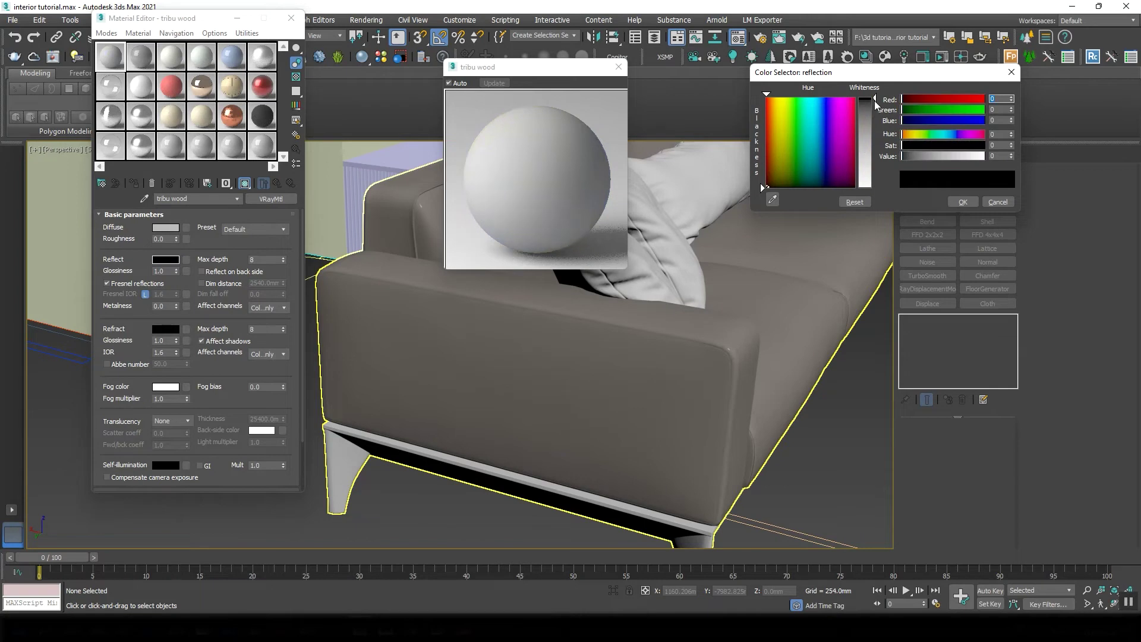
drag(866, 101, 866, 189)
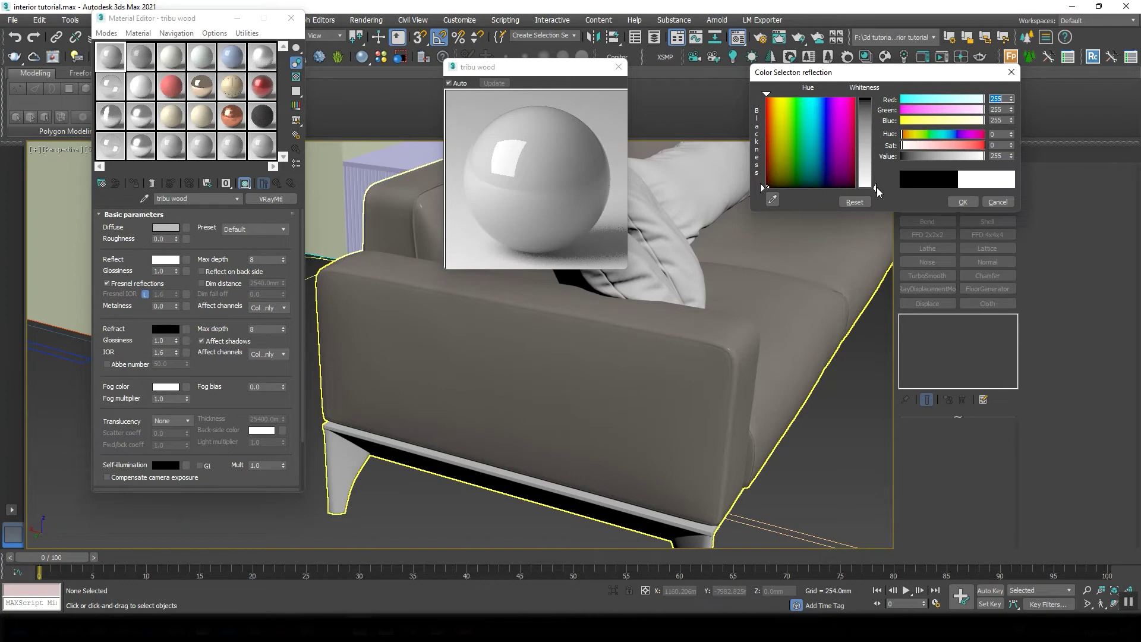
mouse_move(876, 187)
mouse_down()
mouse_move(871, 105)
mouse_move(871, 189)
mouse_up()
click(954, 201)
Try a diffuse roughness of 1.0 on the tribu wood material and return it to 0
drag(172, 239, 135, 245)
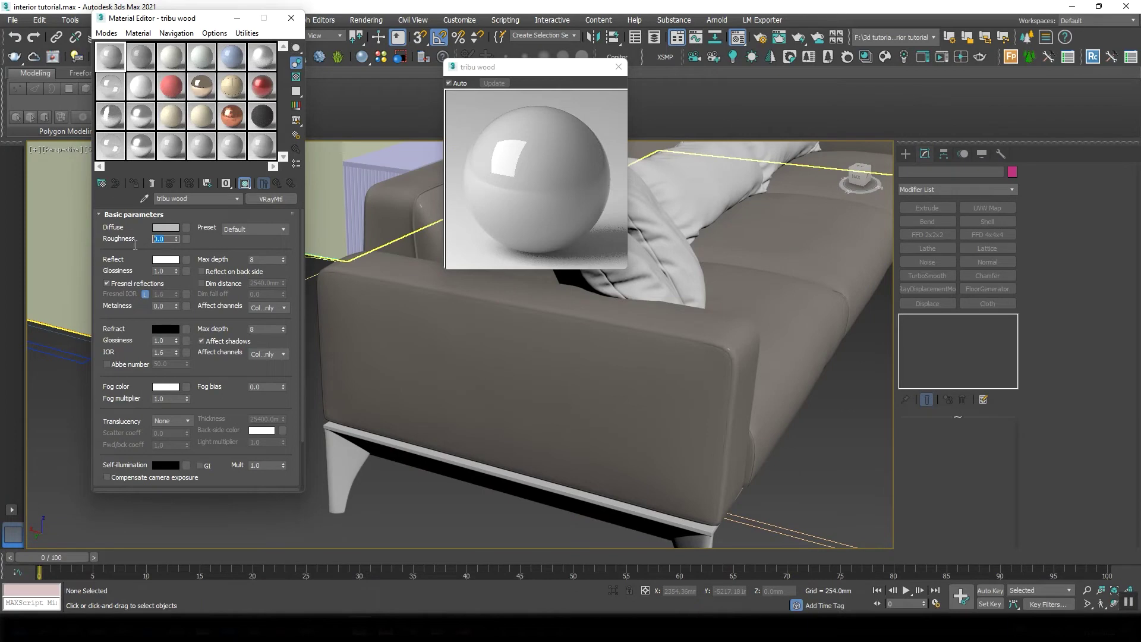
text(1)
key(Return)
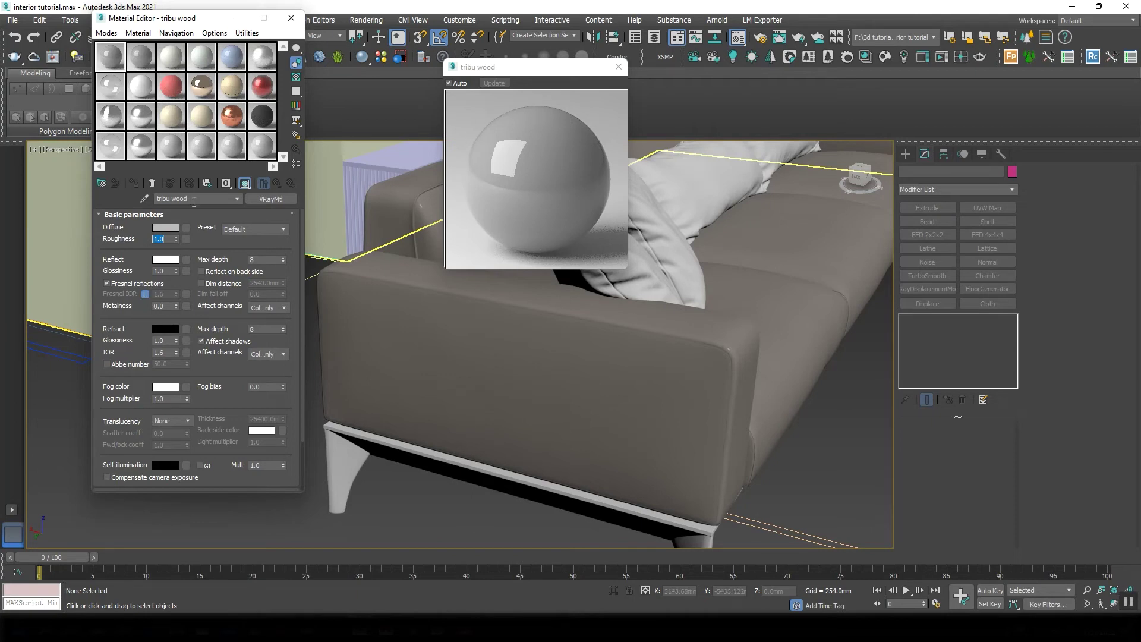
text(0)
key(Return)
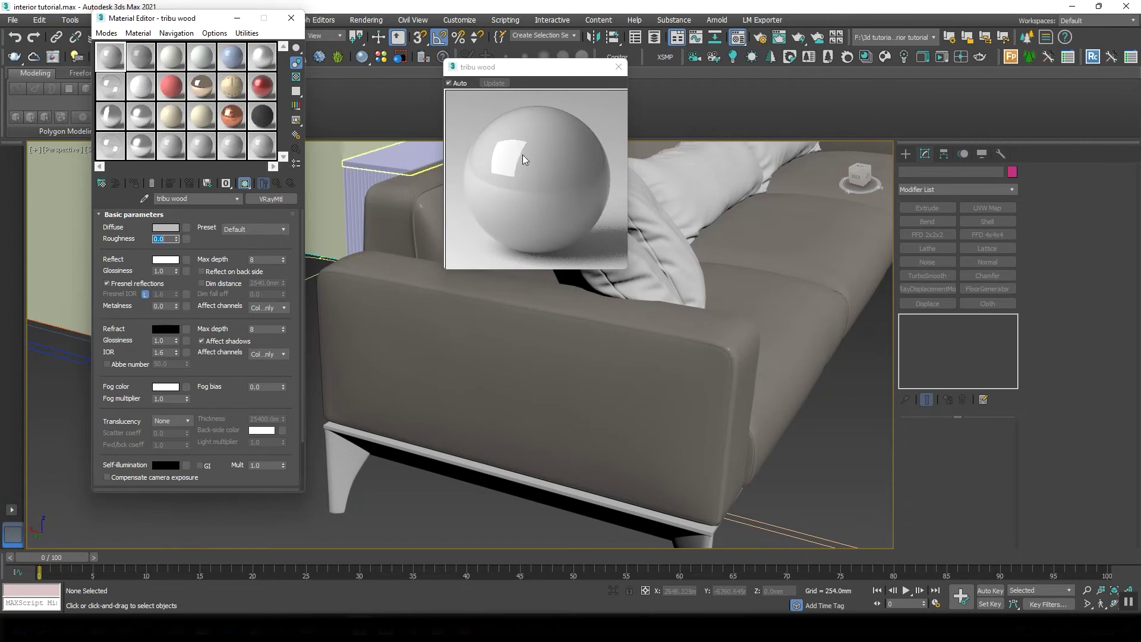
Try reflection glossiness values of 0.5, 0.1, 0.8 and 0.85 on the tribu wood material
click(159, 271)
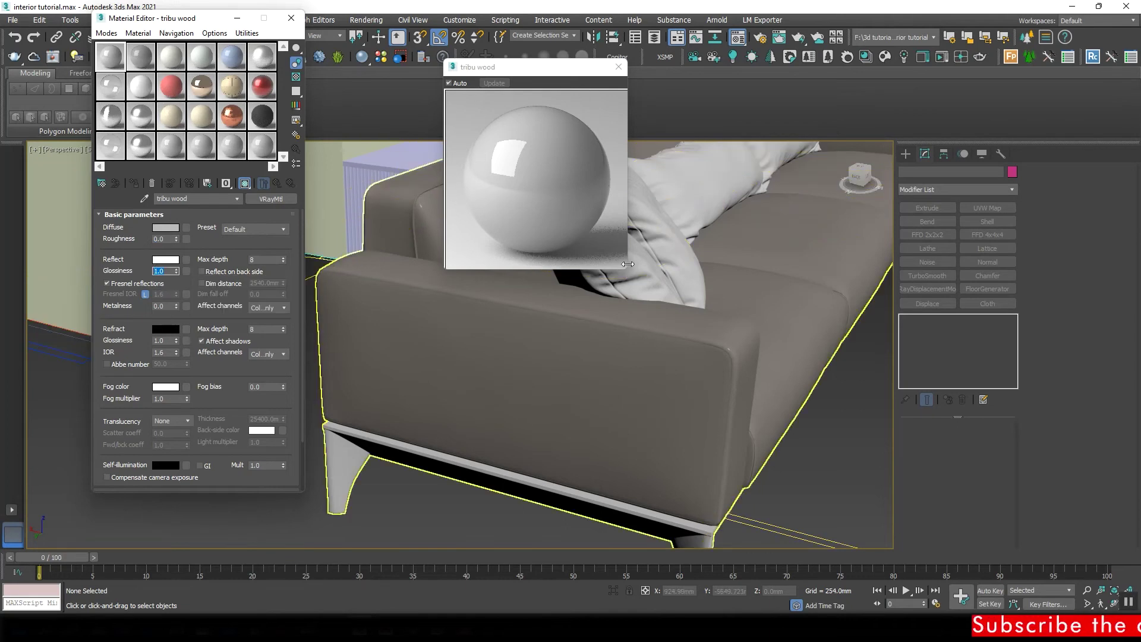
text(.5)
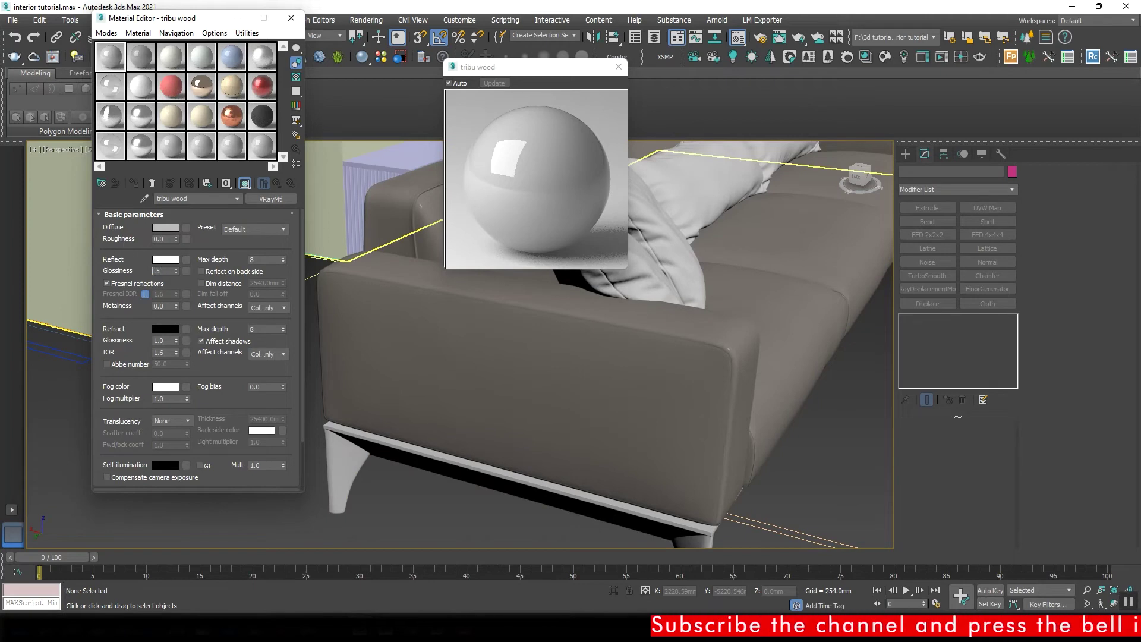
key(Return)
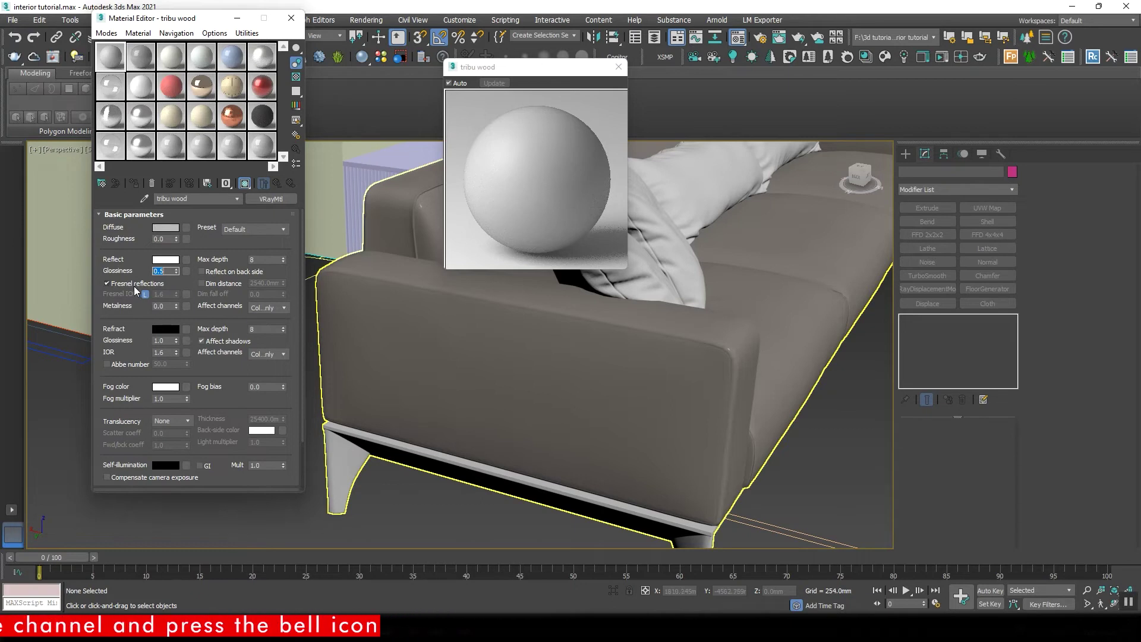
mouse_move(135, 290)
text(0.1)
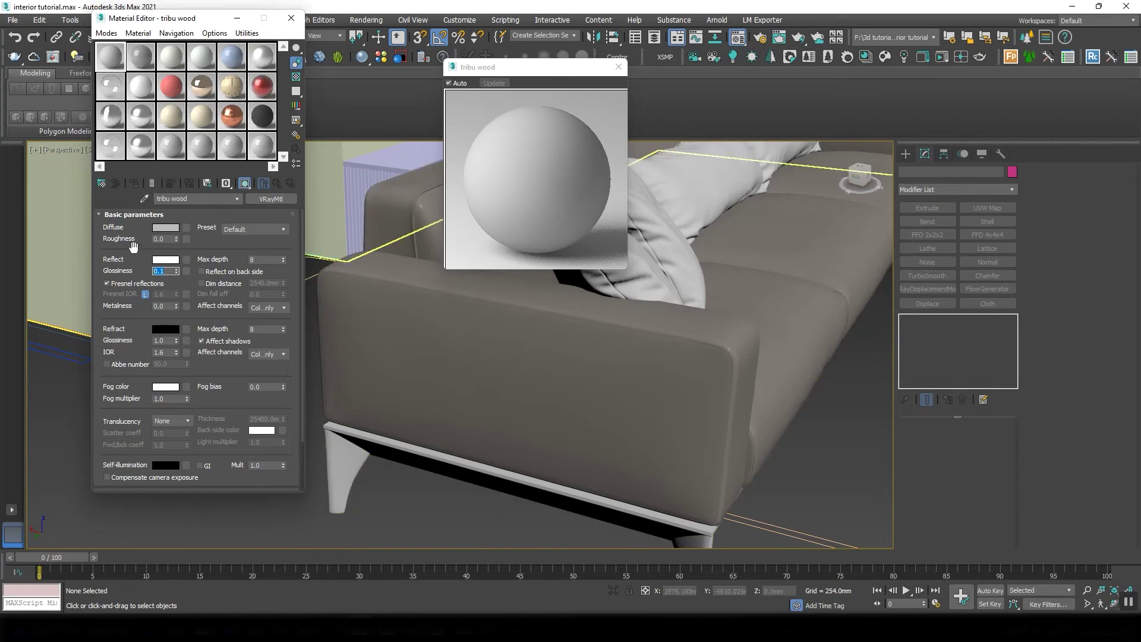
text(.8)
key(Return)
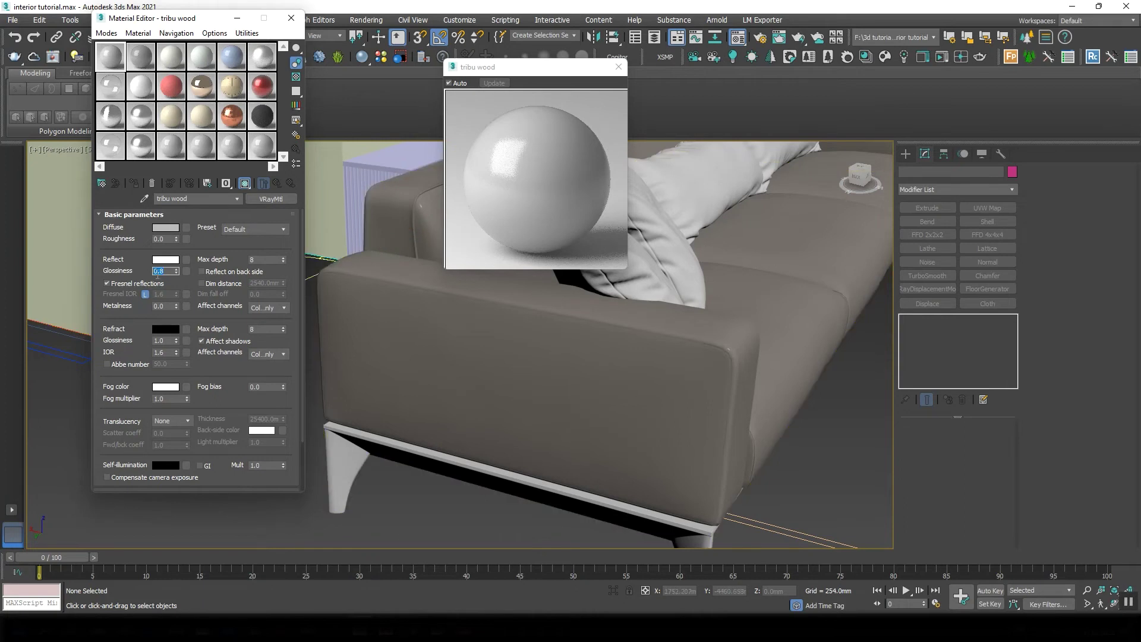
text(.55)
key(Return)
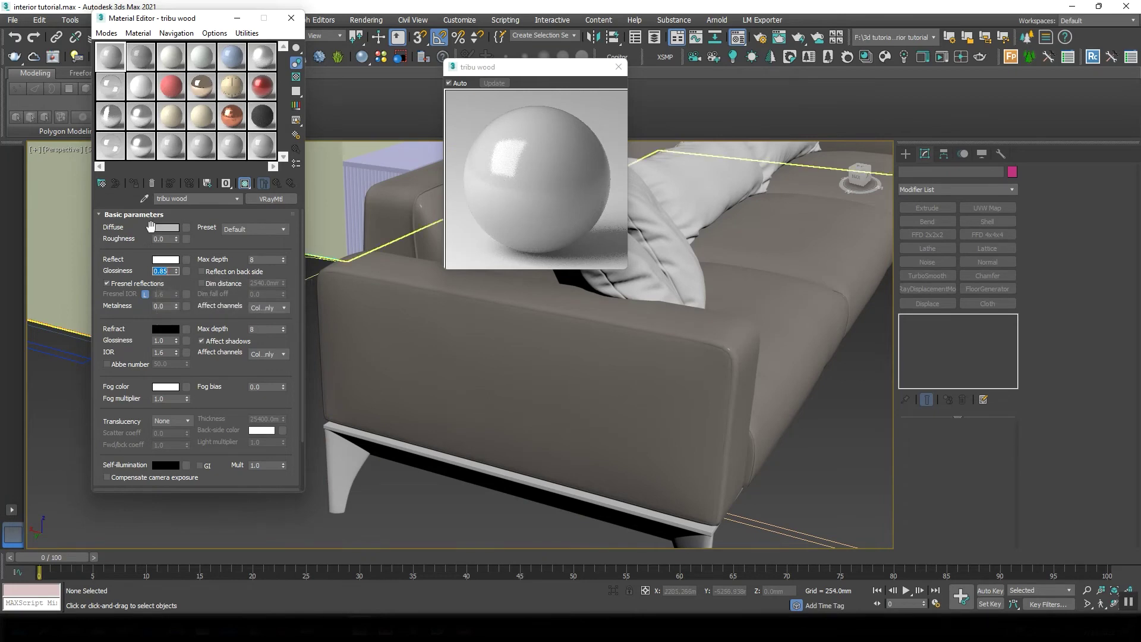
Set the material's reflection colour to black and its reflection glossiness to 1.0
click(172, 260)
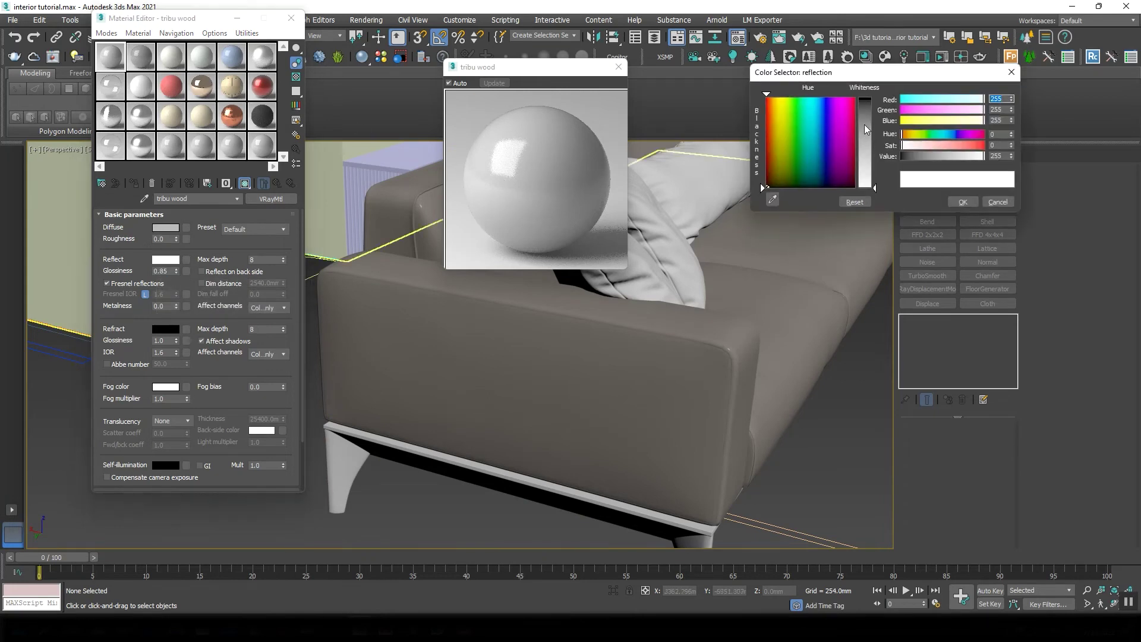
drag(864, 124, 866, 189)
click(961, 201)
drag(169, 271, 99, 271)
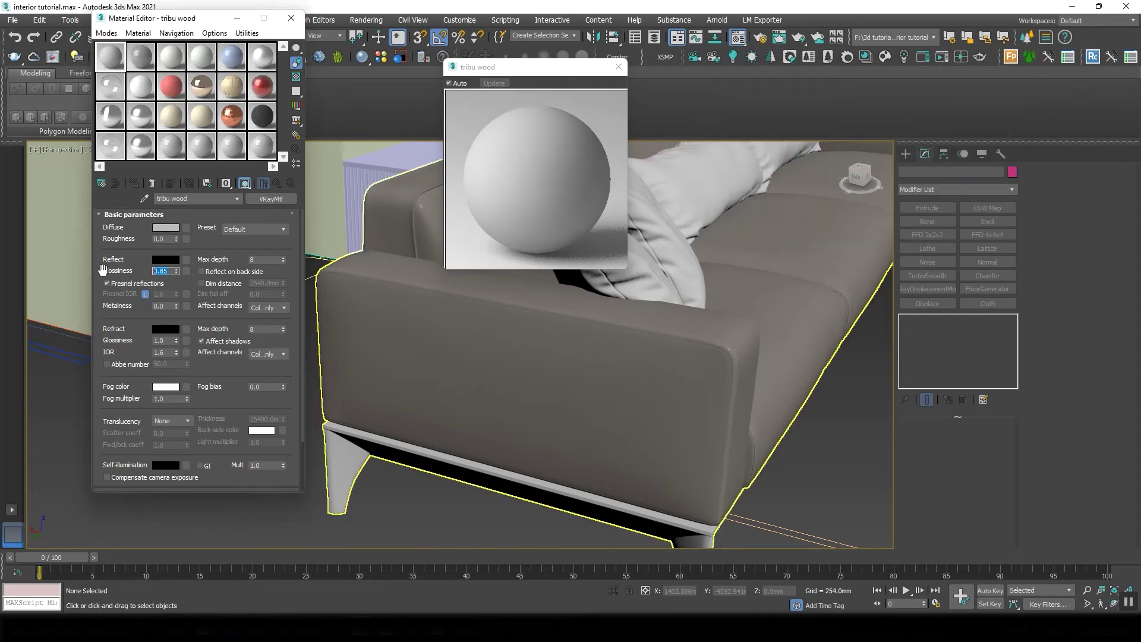
text(1)
key(Return)
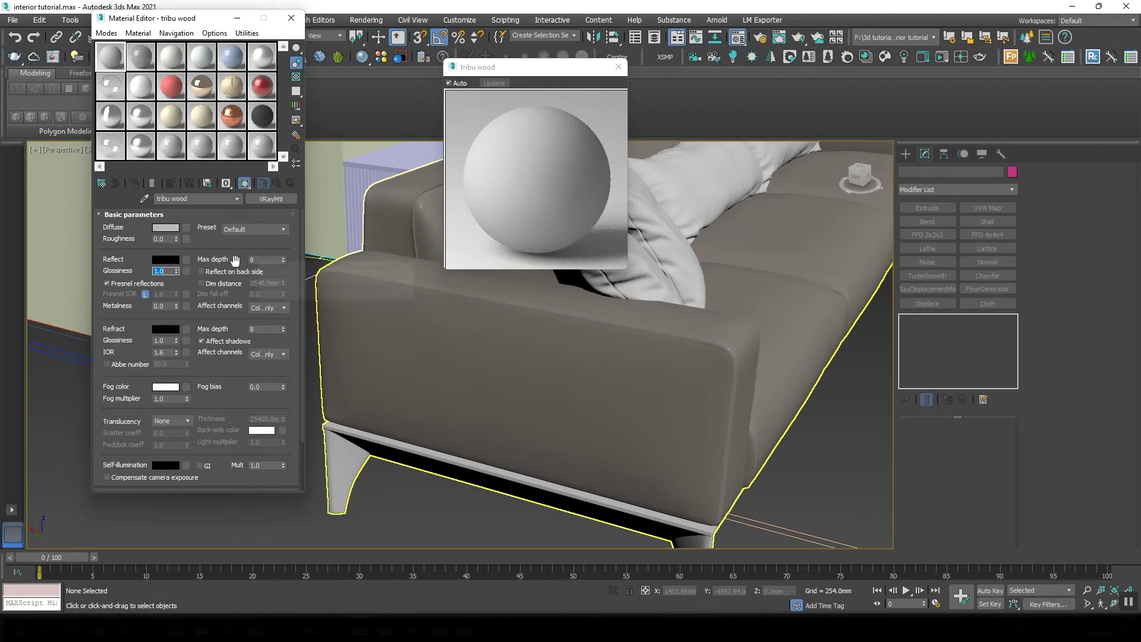
Set the tribu wood material's reflection colour back to pure white
click(166, 261)
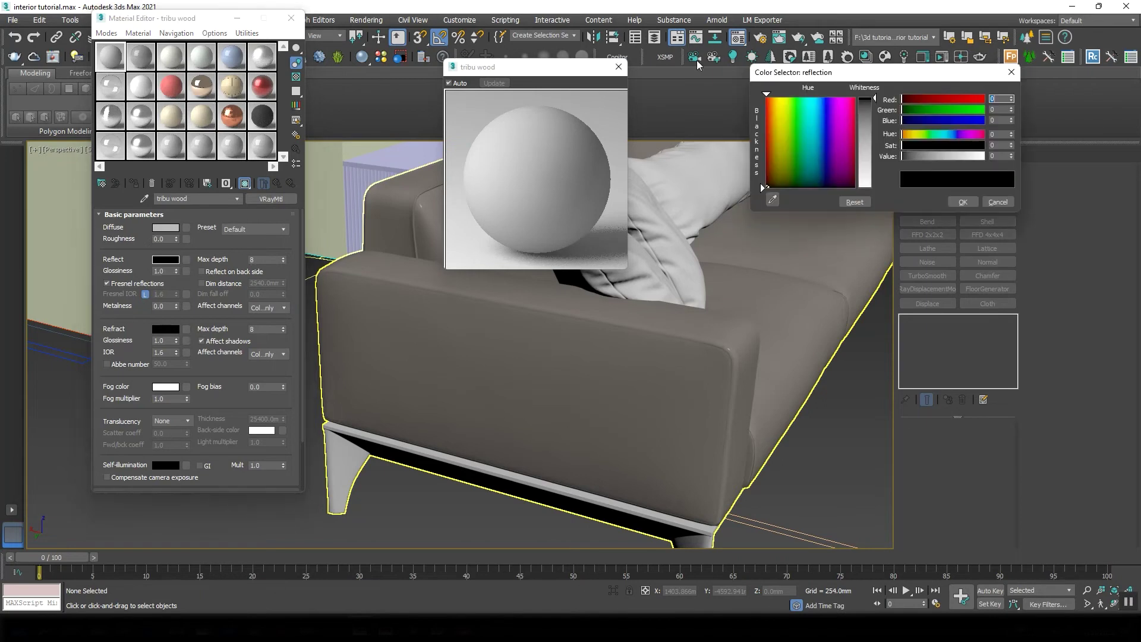
drag(854, 104, 864, 186)
click(963, 202)
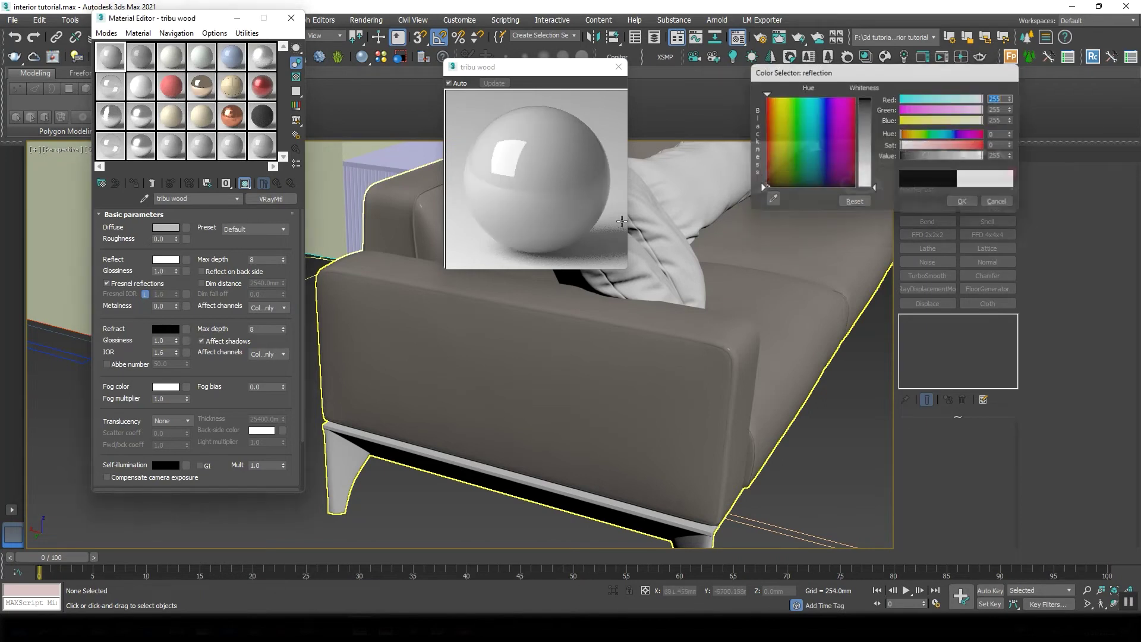
Try a reflection max depth of 20 and set it to 5
double_click(257, 260)
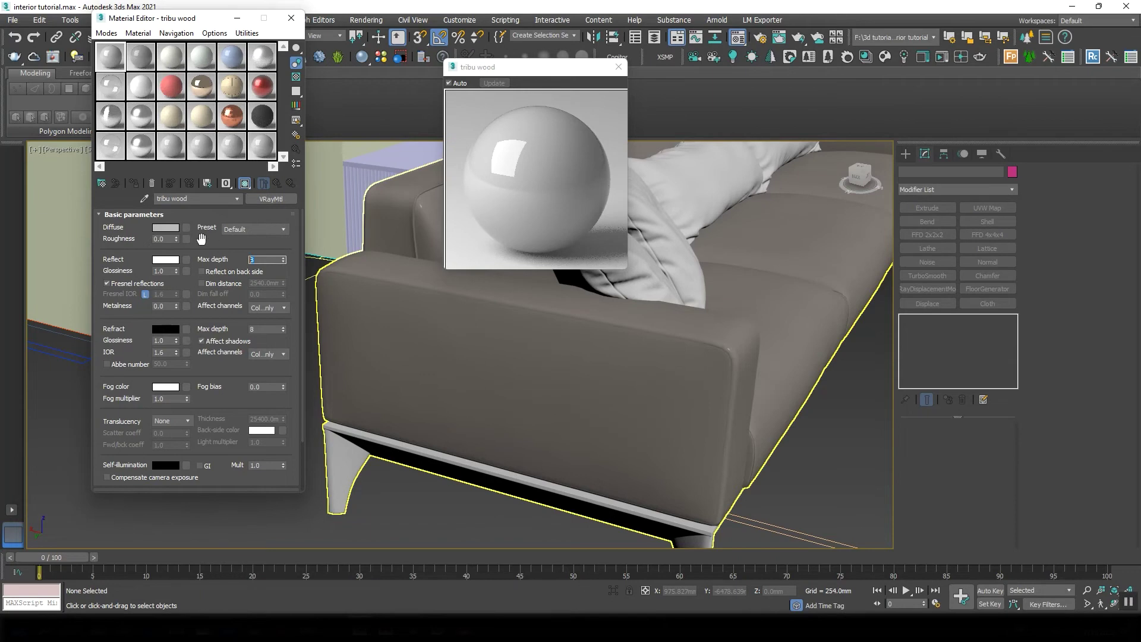
text(3)
key(BackSpace)
text(20)
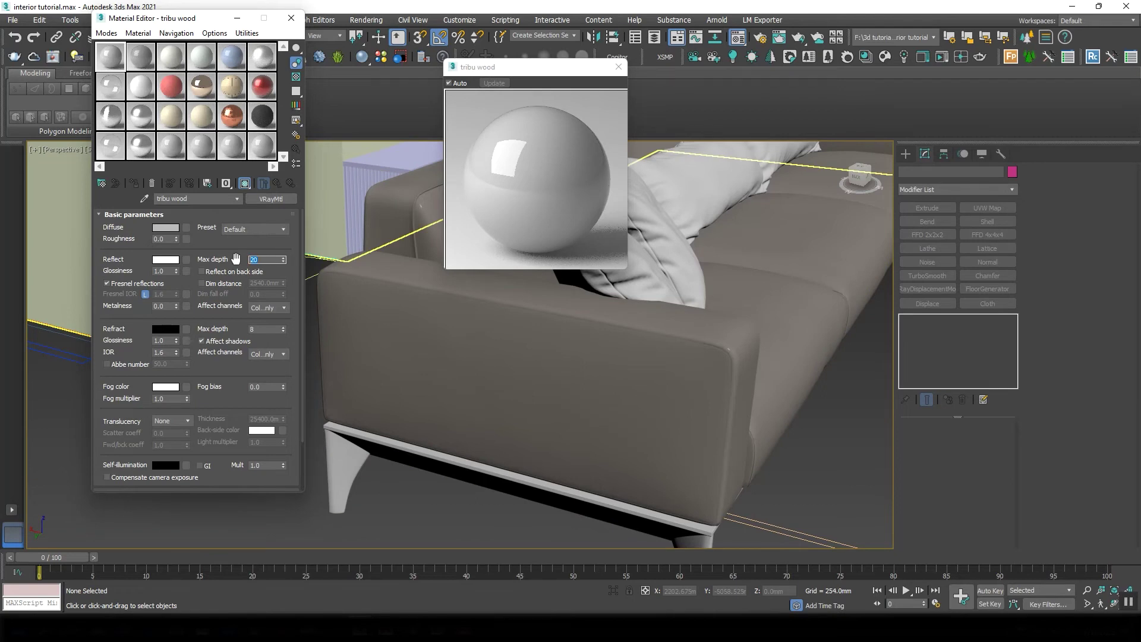
text(5)
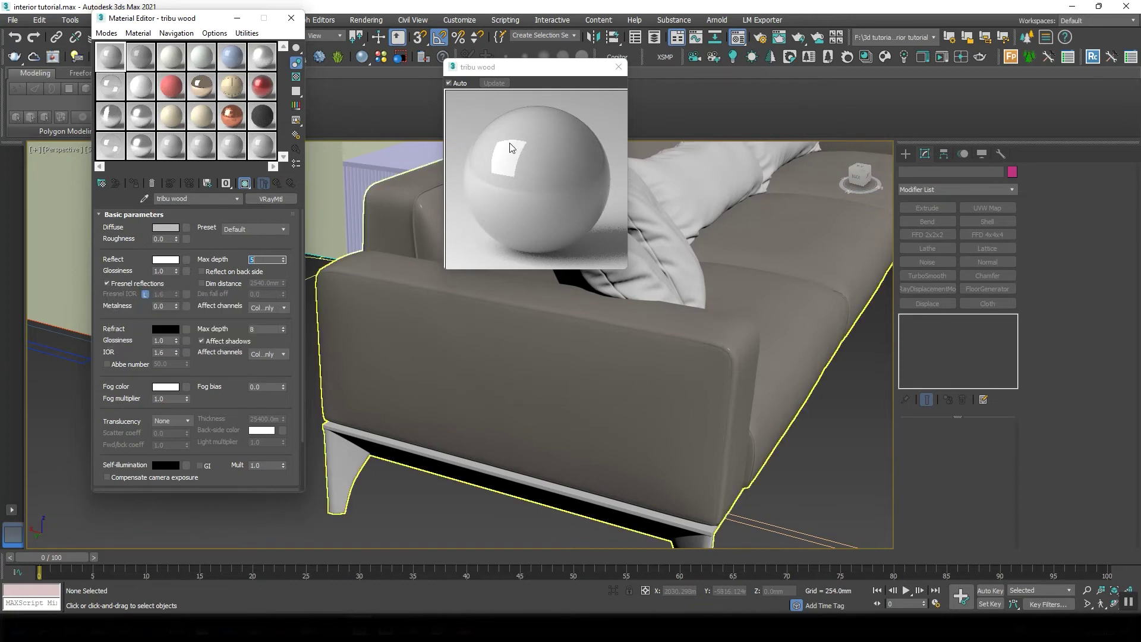
Toggle Fresnel reflections off and back on, and set the unlocked Fresnel IOR to 5
click(108, 284)
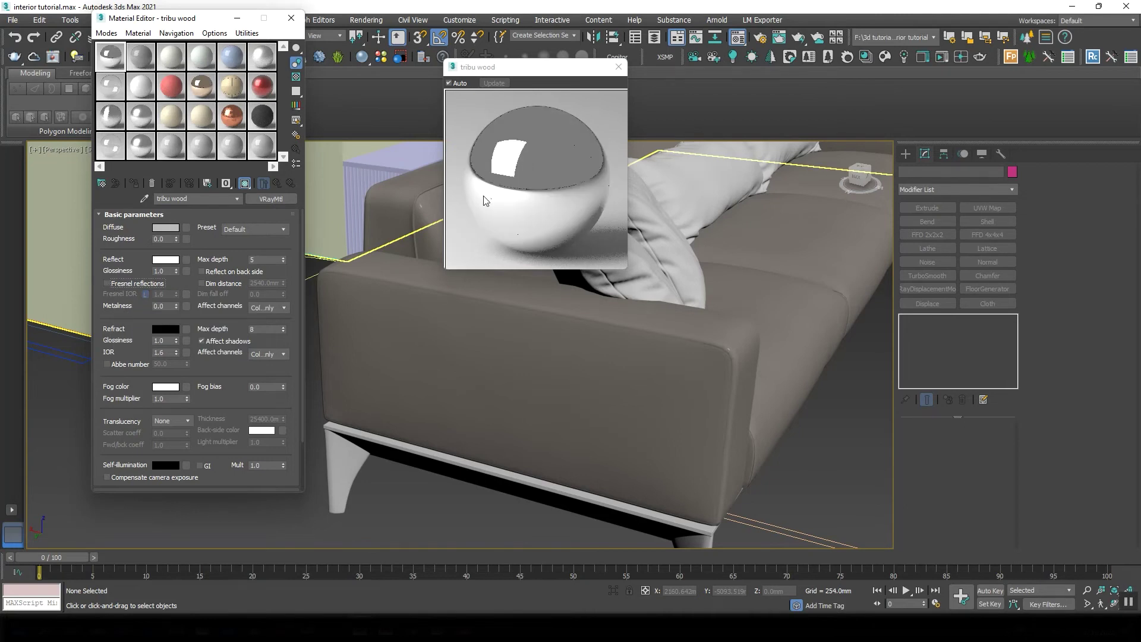
click(127, 285)
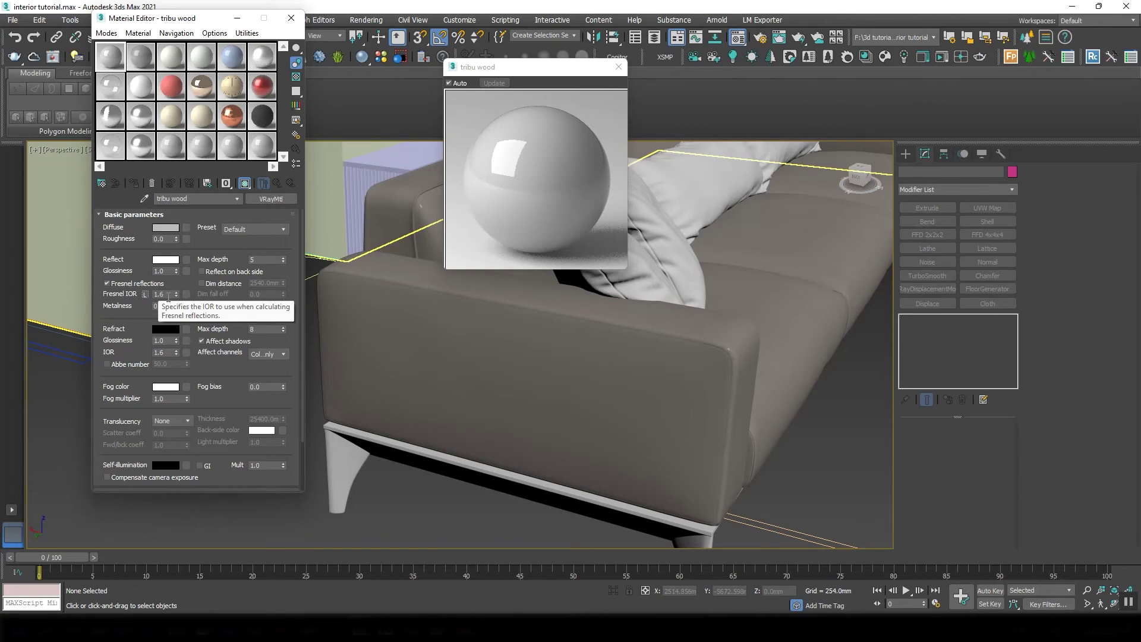
double_click(164, 294)
text(5)
key(Return)
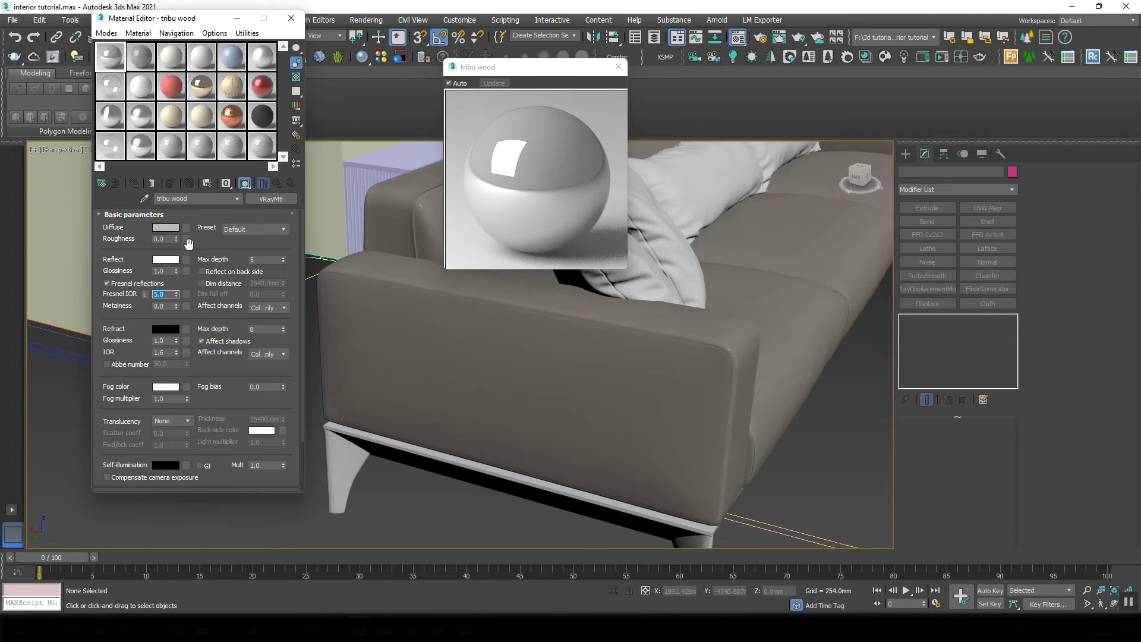
Set the tribu wood material's Fresnel IOR to 1.6 and its metalness to 1.0
text(1.6)
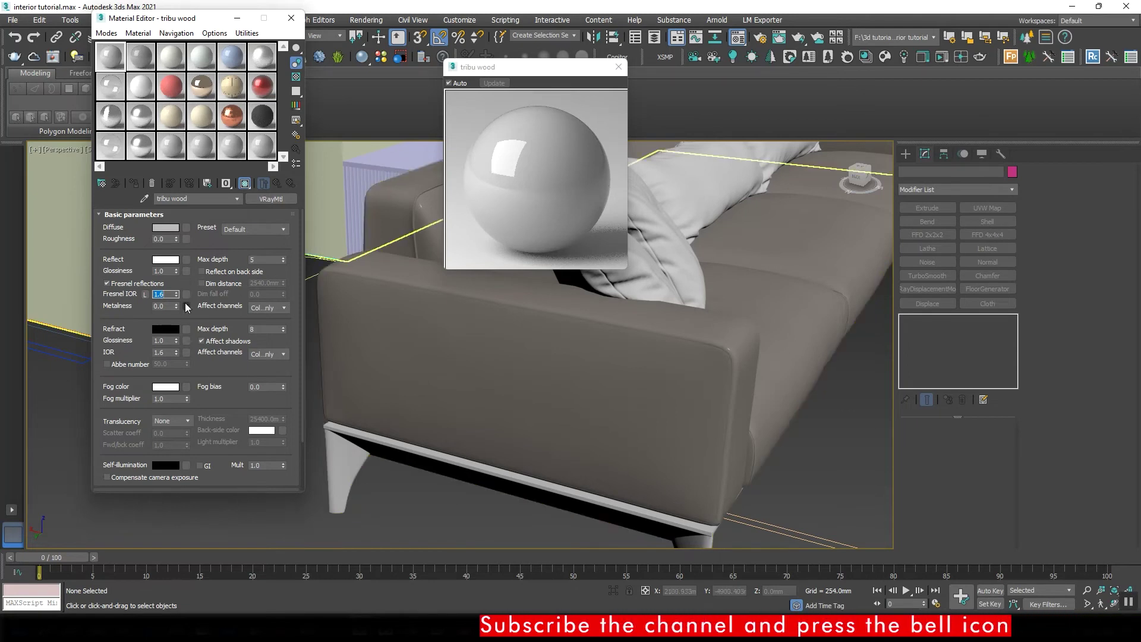
double_click(159, 306)
text(1)
key(Return)
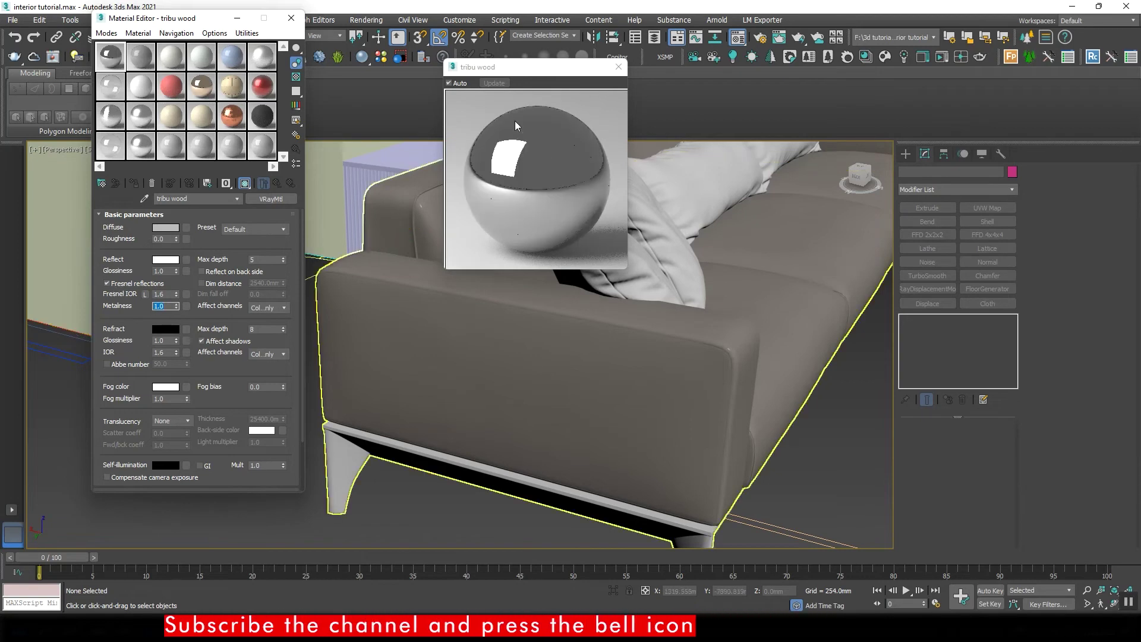
Try a reflection glossiness of 0.6 together with a metalness of 0.53 on the tribu wood material
double_click(169, 270)
text(0.6)
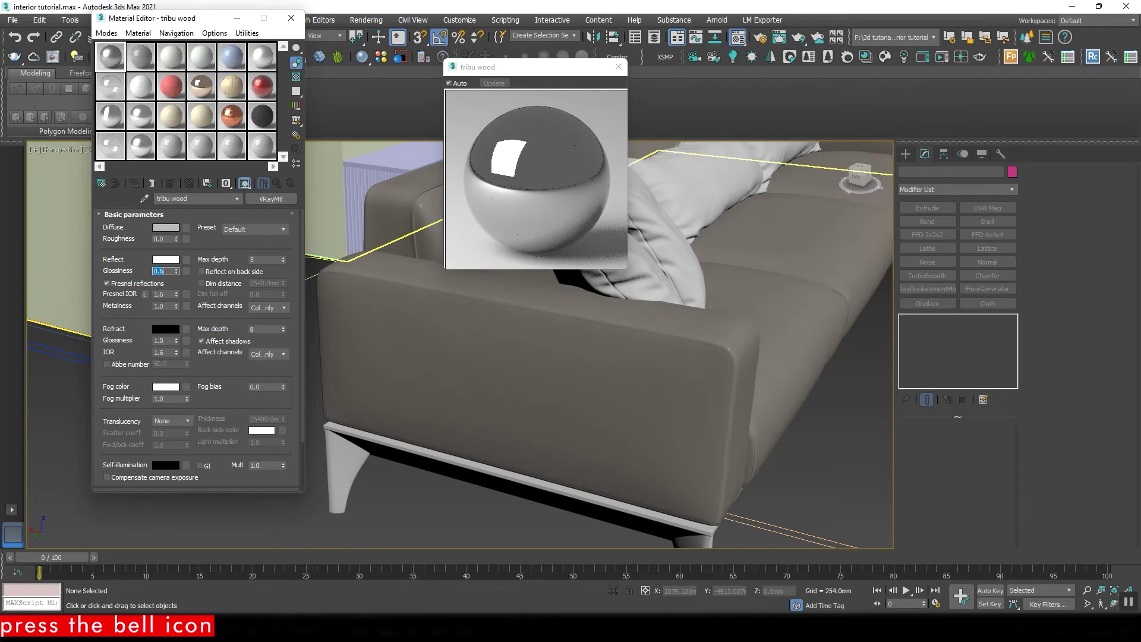
double_click(168, 306)
text(0.53)
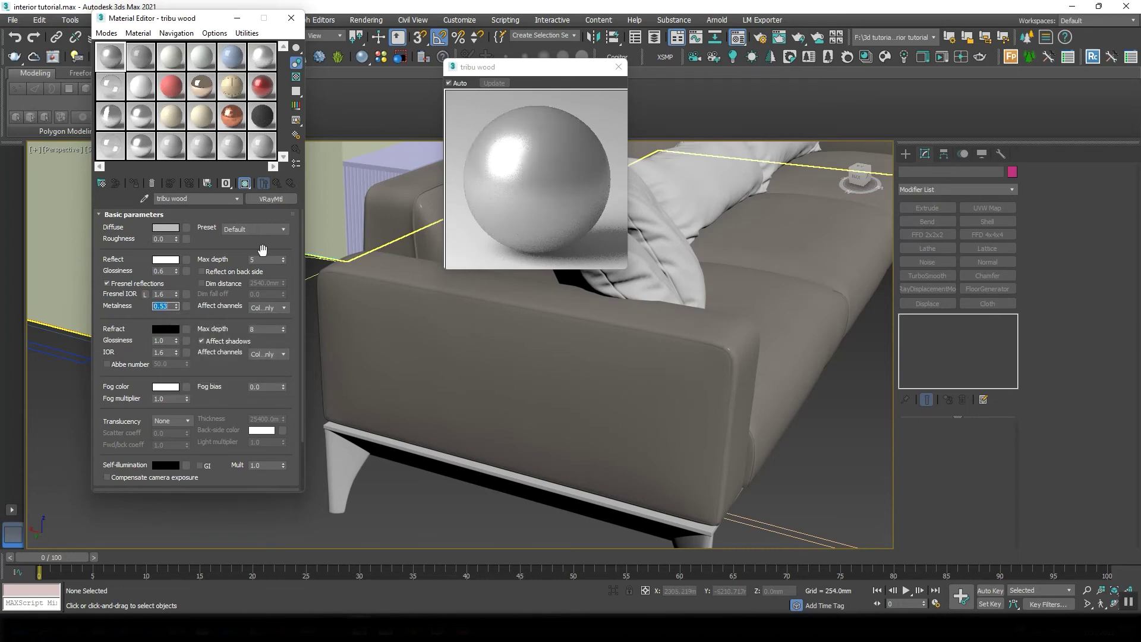
Set the tribu wood material's diffuse colour to pure blue (0, 0, 255), trying lighter blue tints along the way
click(169, 228)
drag(829, 113, 826, 96)
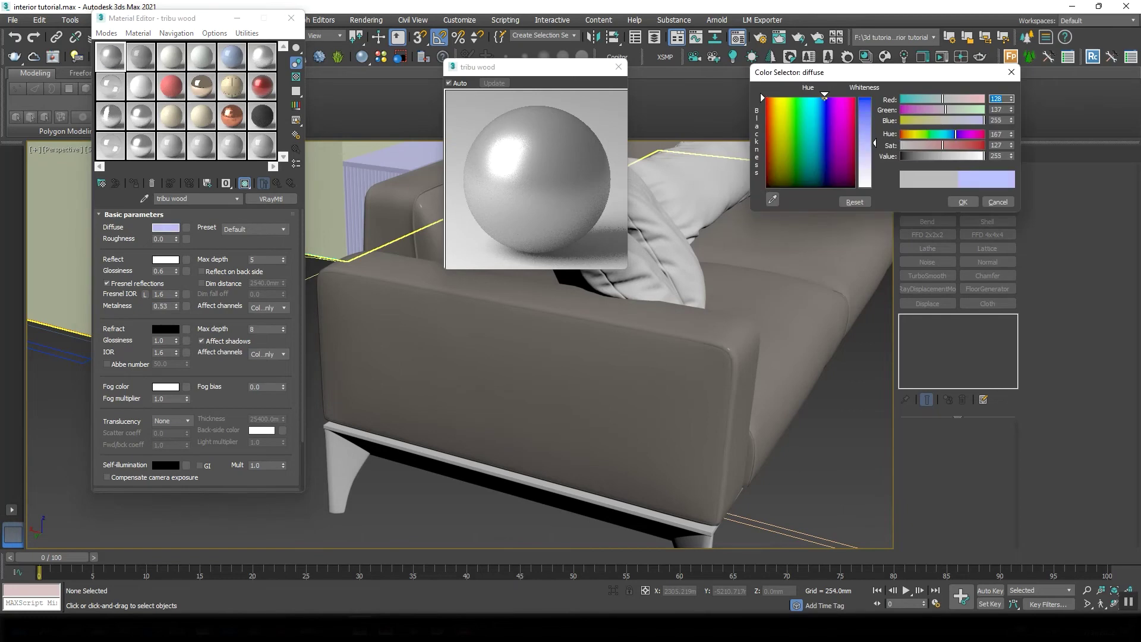
click(868, 110)
click(867, 109)
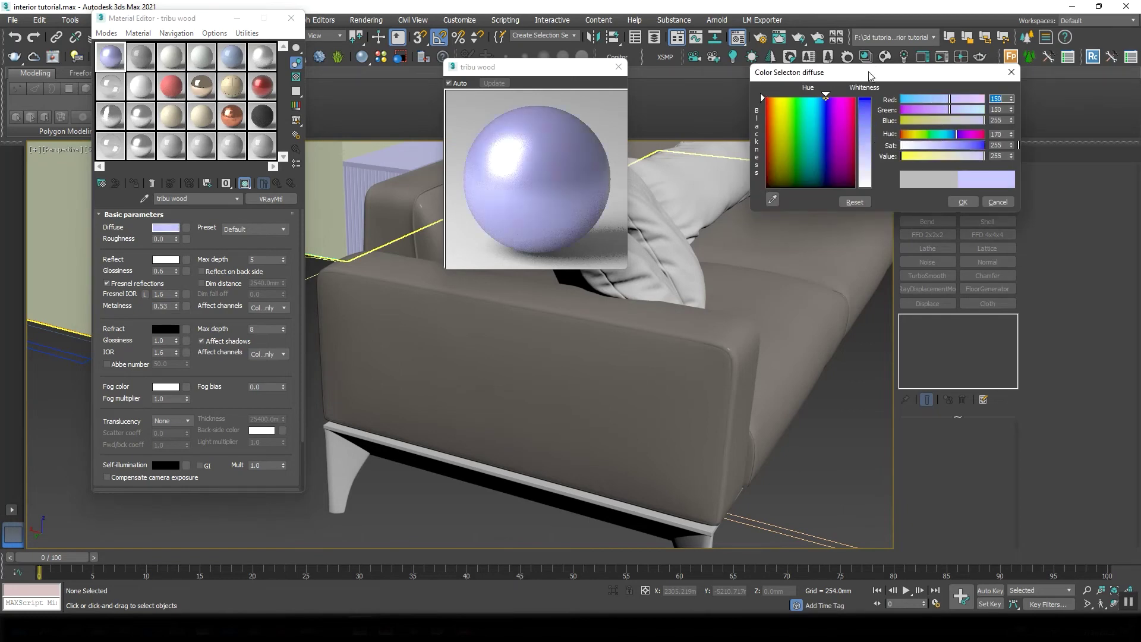
click(871, 104)
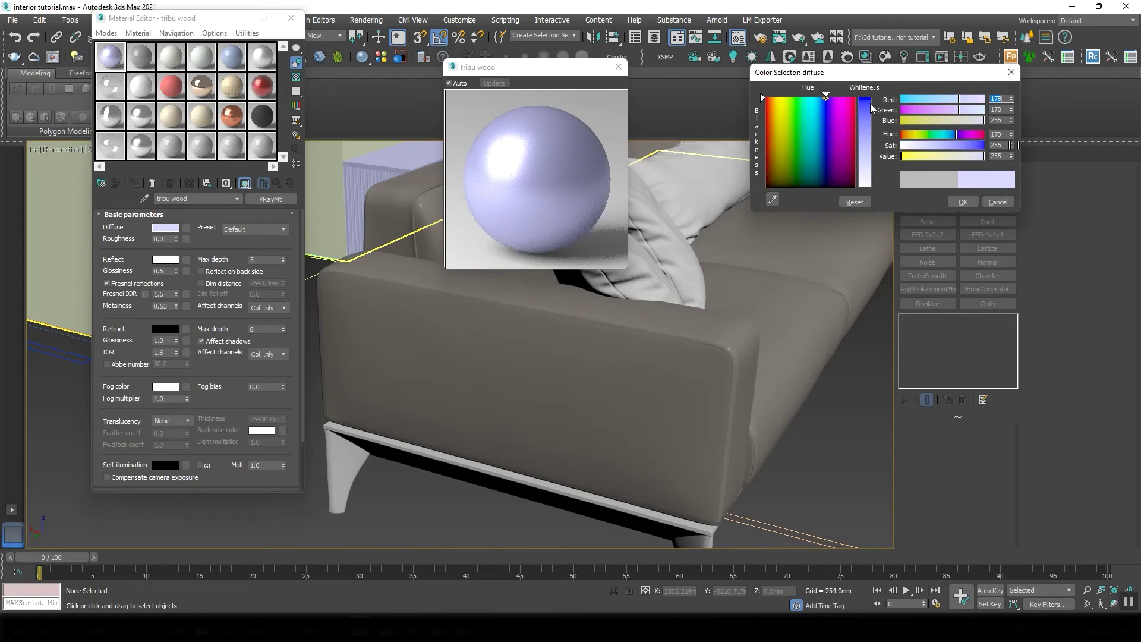
click(868, 105)
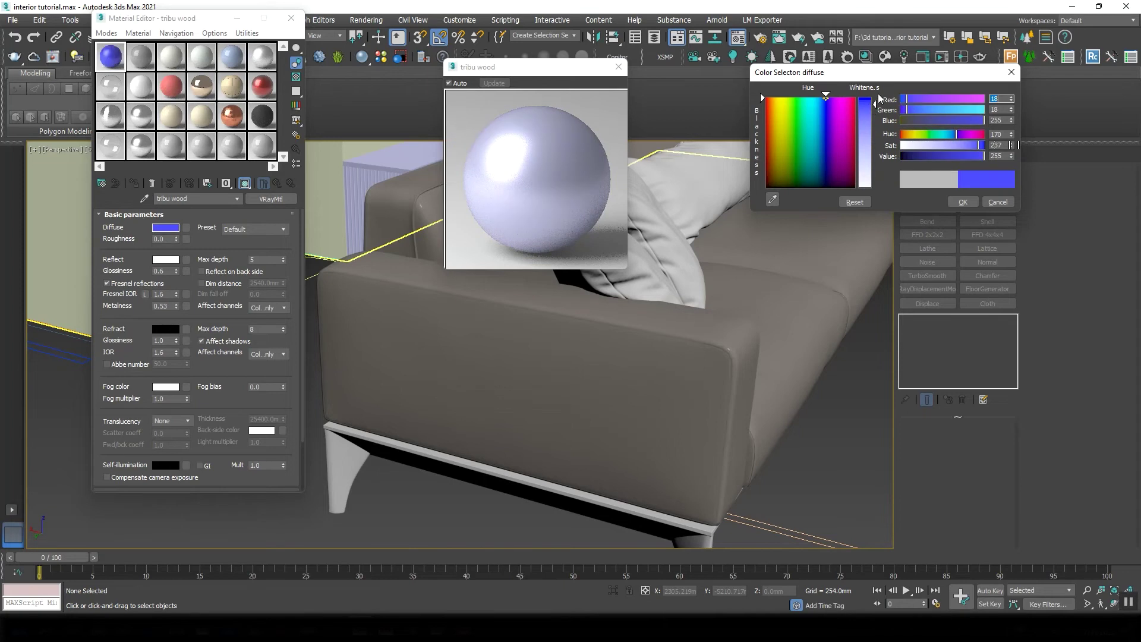
click(870, 104)
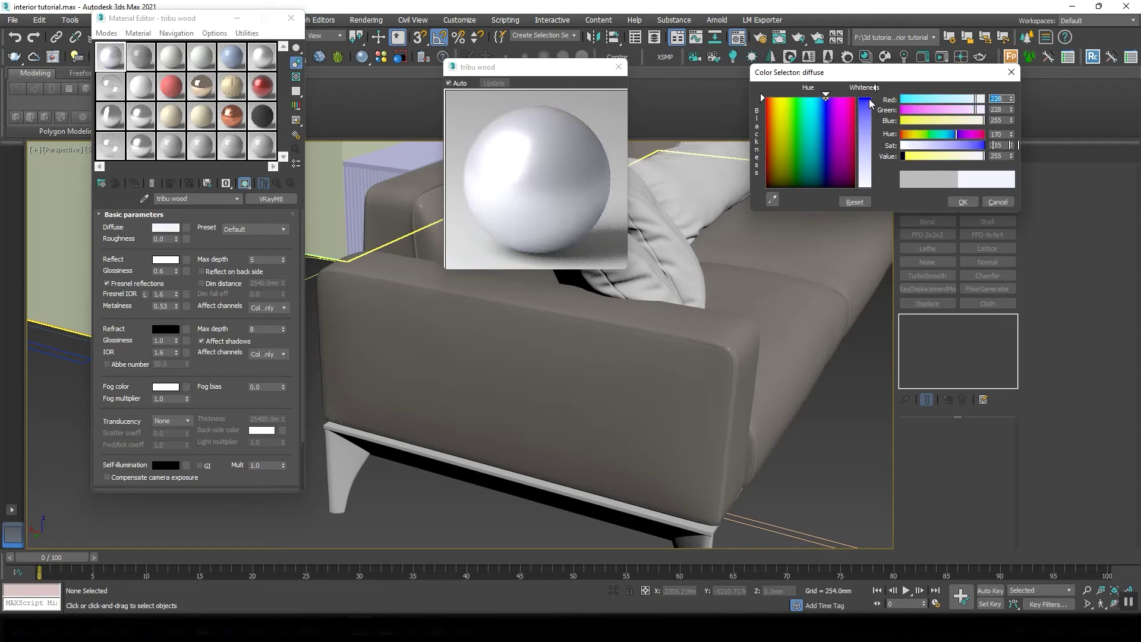
click(870, 101)
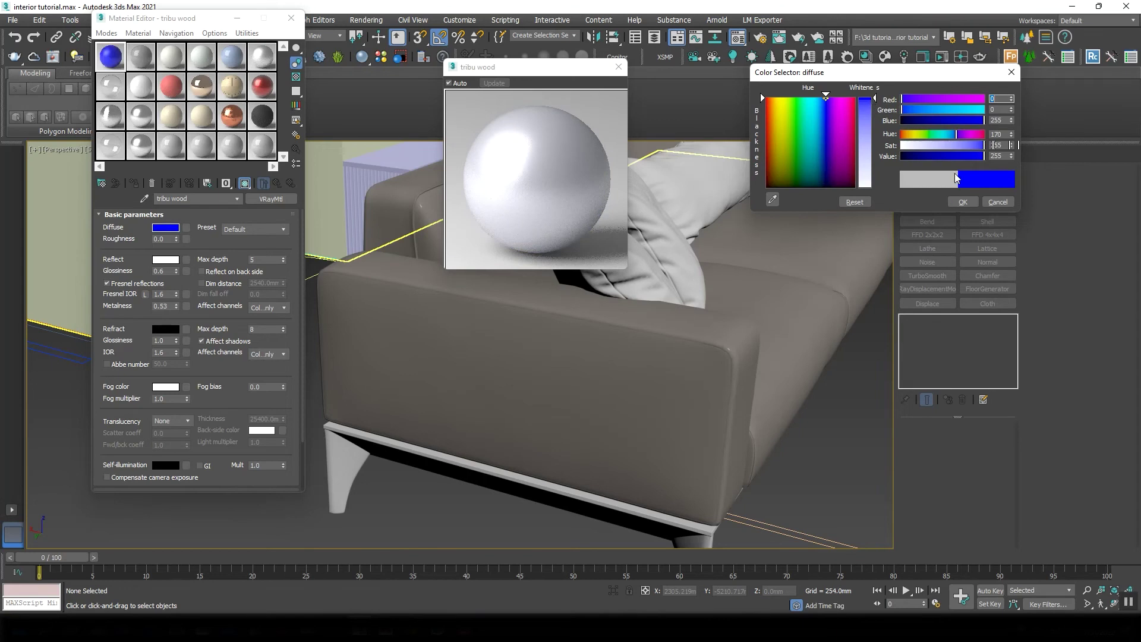
click(963, 202)
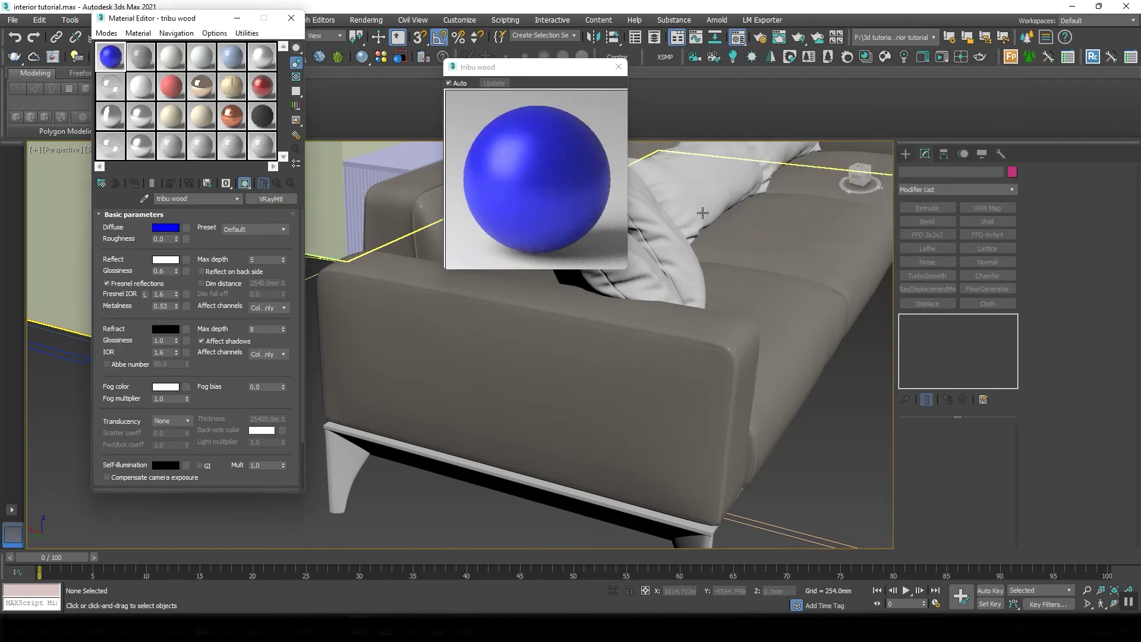
Set both the metalness and the reflection glossiness of the blue material to 1.0
double_click(162, 307)
text(1.0)
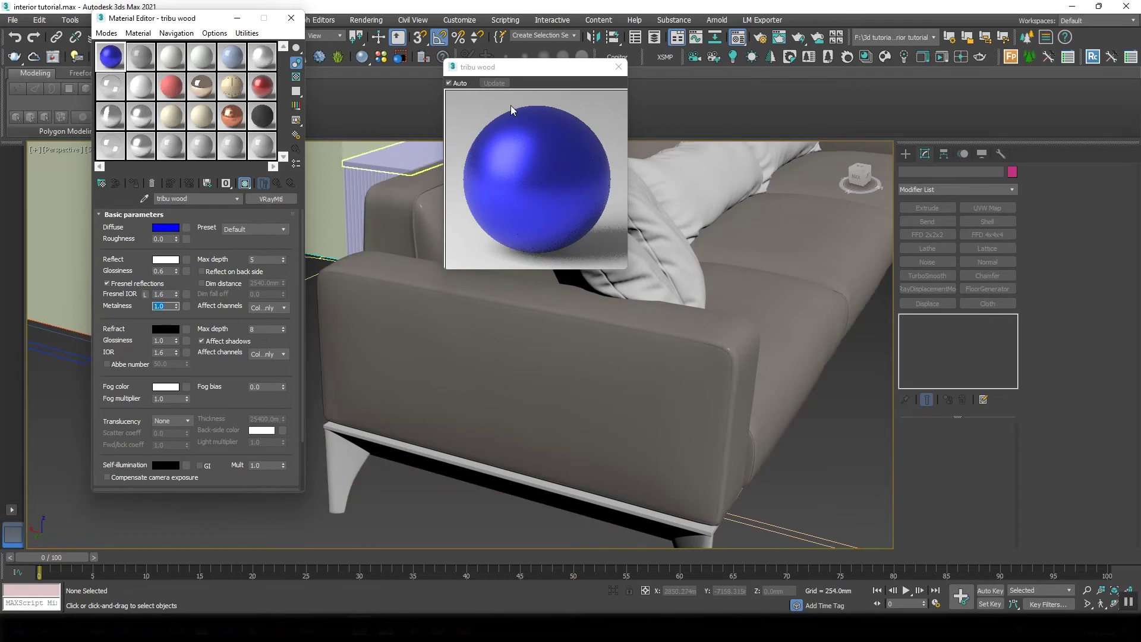
double_click(161, 271)
text(1.0)
key(Return)
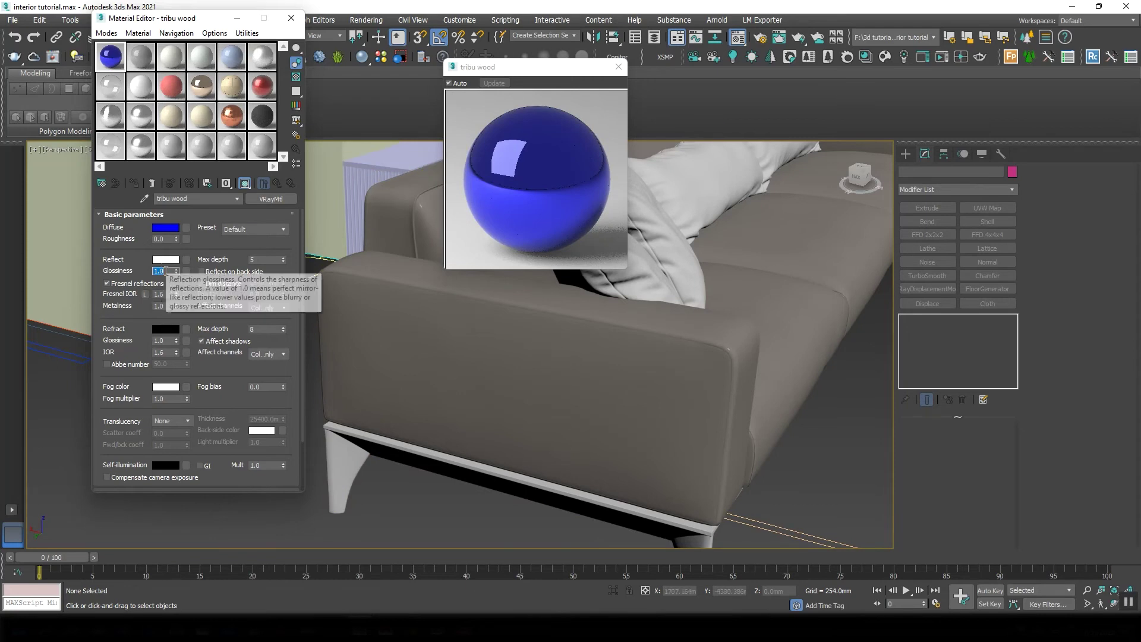
Set the material's metalness to 0
click(135, 305)
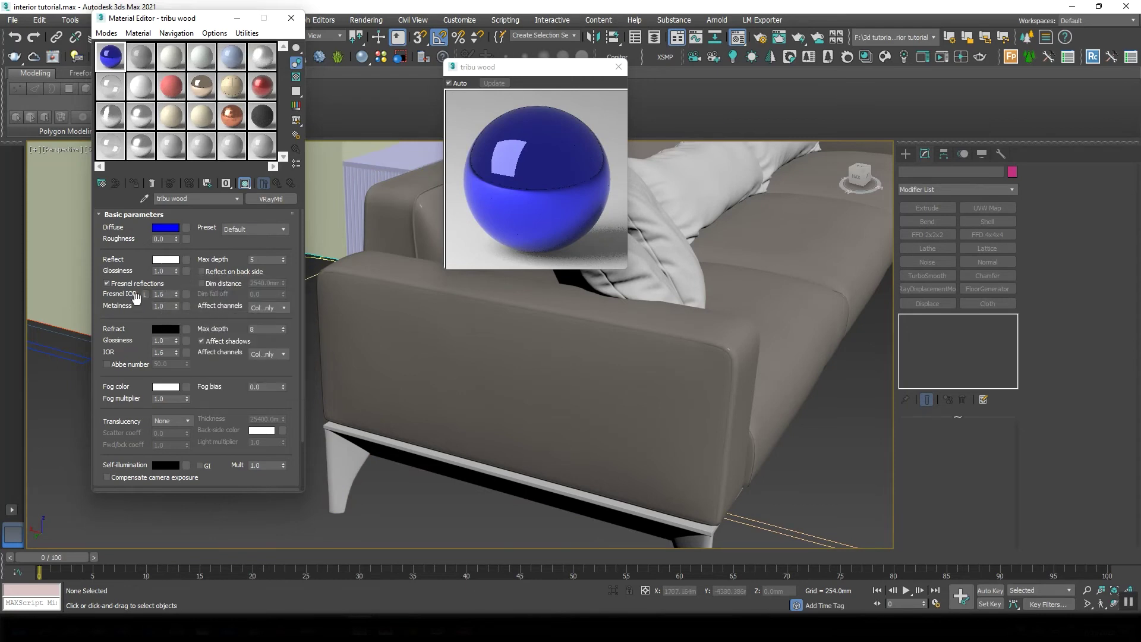
double_click(160, 306)
text(0)
key(Return)
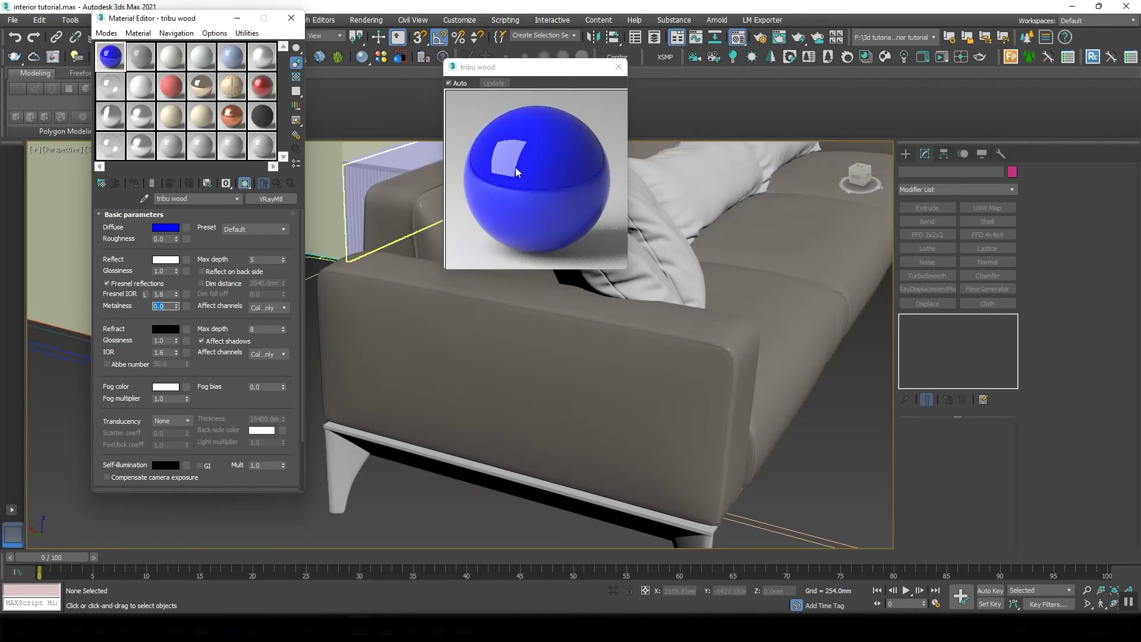
Set the blue material's reflection colour to black
click(165, 260)
click(874, 103)
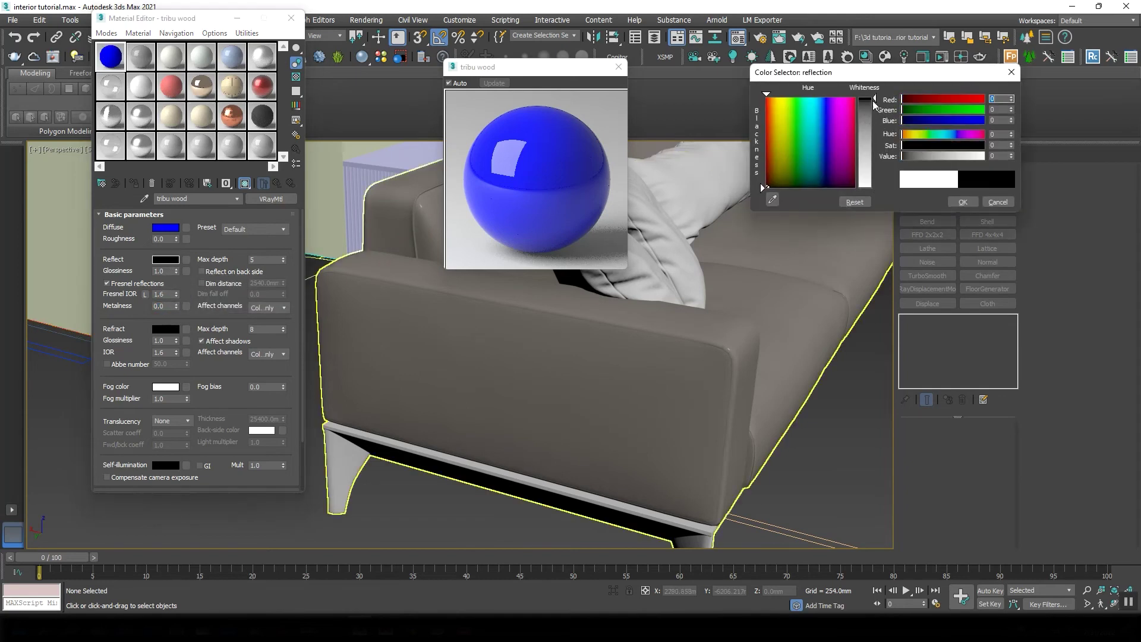
click(962, 203)
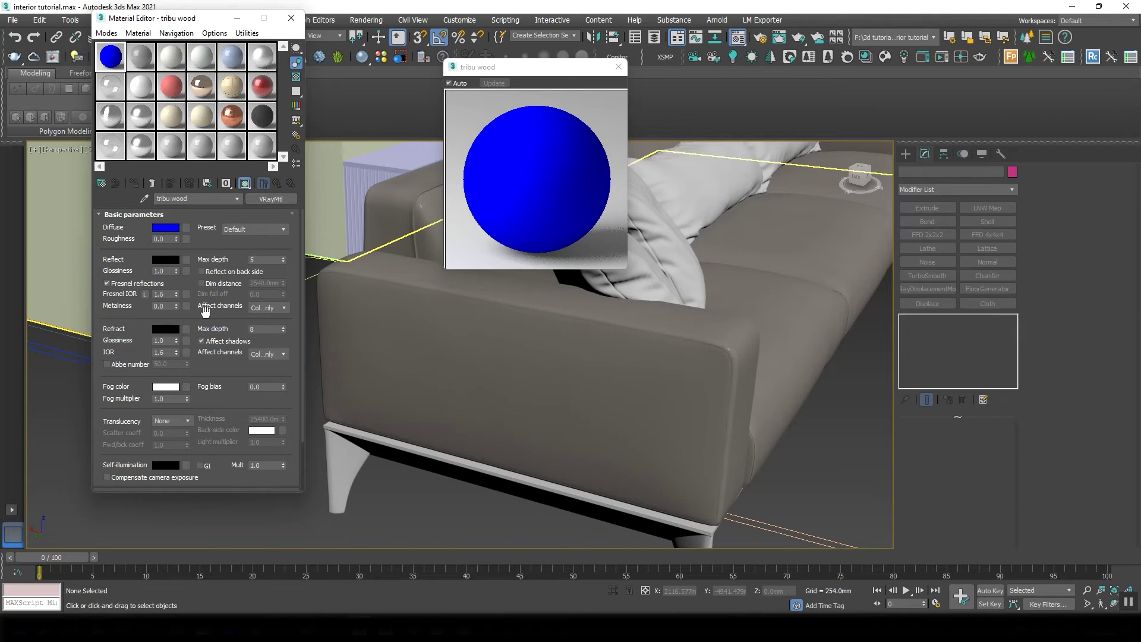
Try a pure white and a 126 grey refraction colour, and set it to a light grey of 181
click(165, 330)
drag(872, 102, 873, 188)
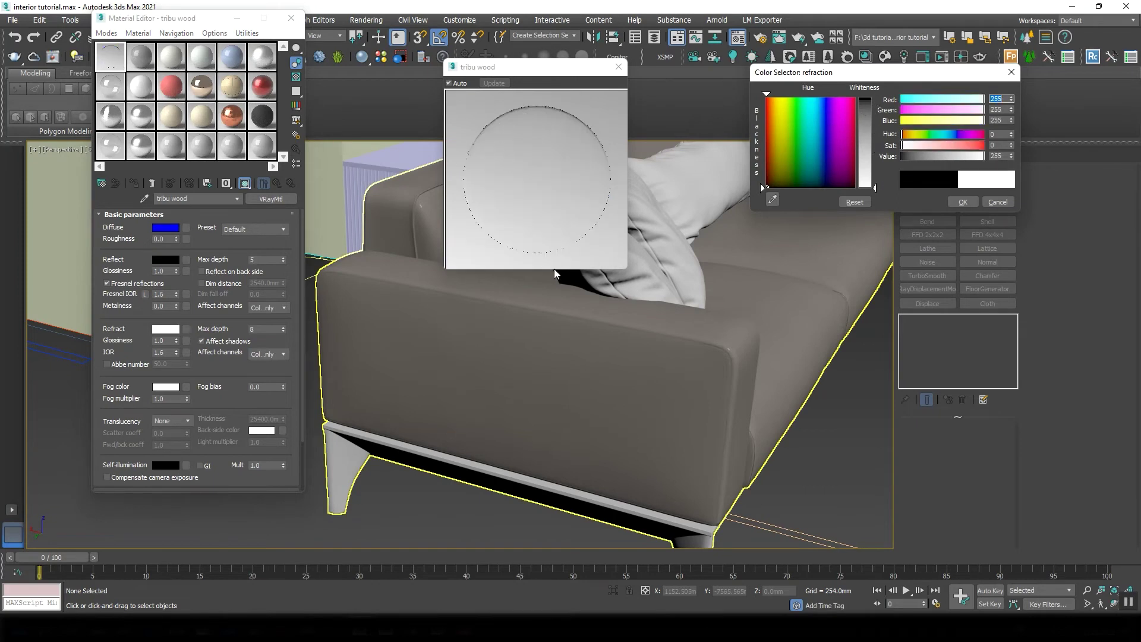
click(870, 142)
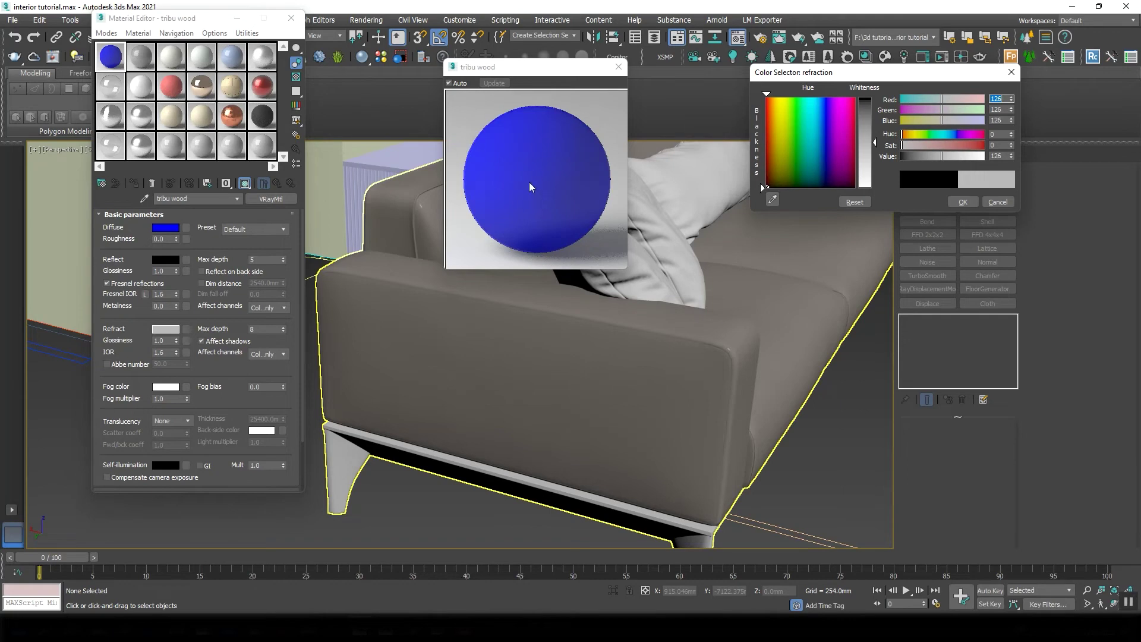
click(865, 160)
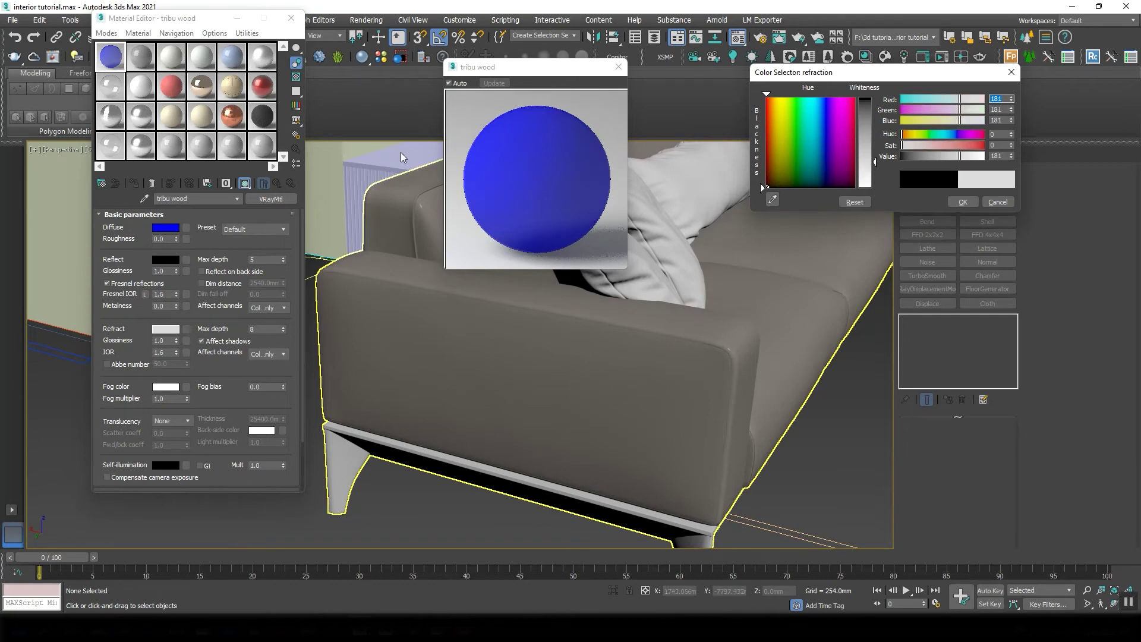
Set the material's reflection colour to a light grey of 168
click(165, 259)
click(871, 157)
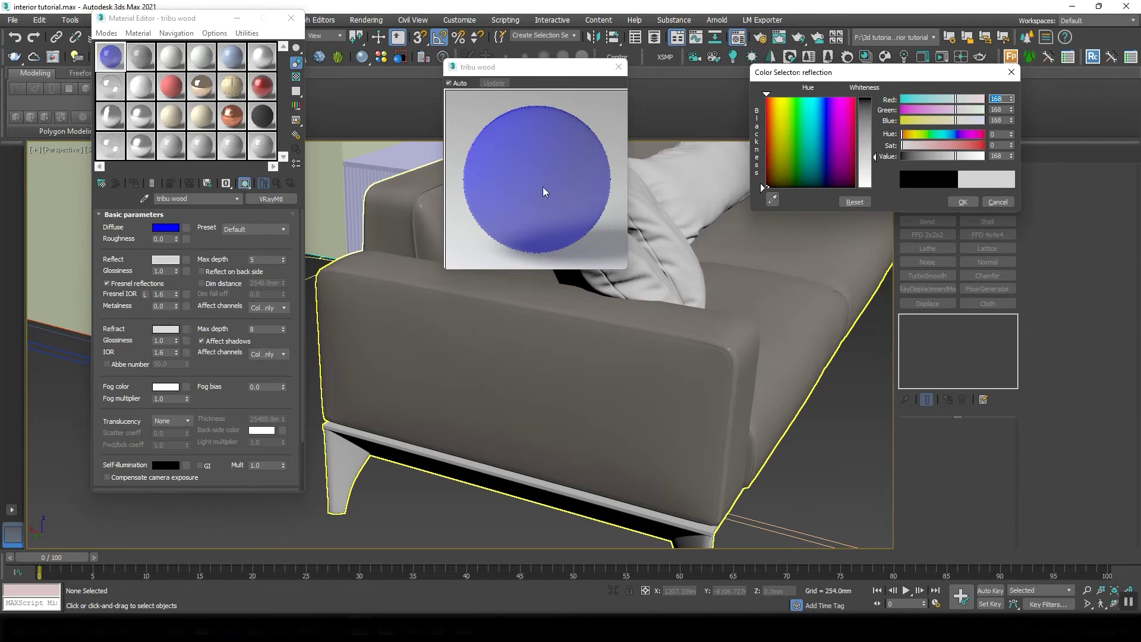
key(Return)
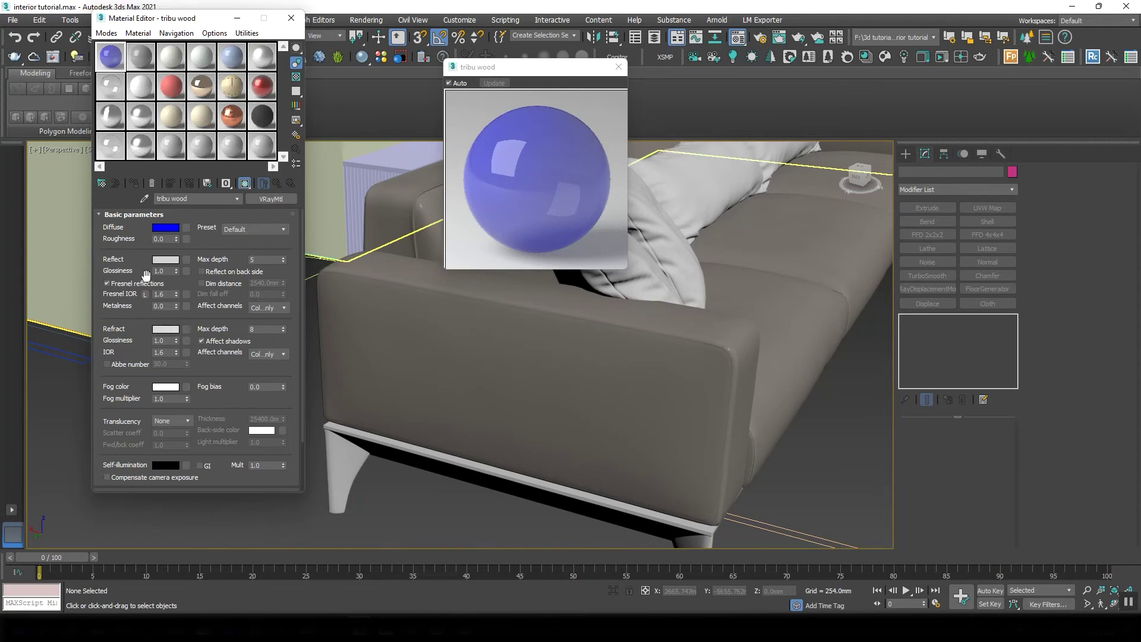
Set the material's refraction colour to pure white (255)
click(169, 330)
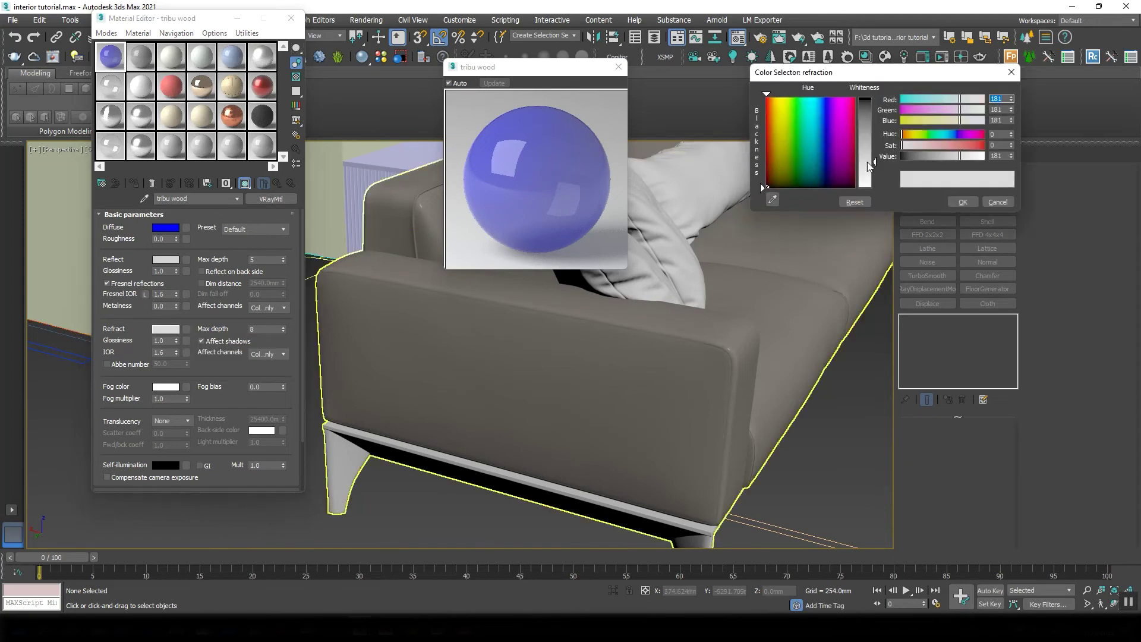
drag(867, 161, 869, 187)
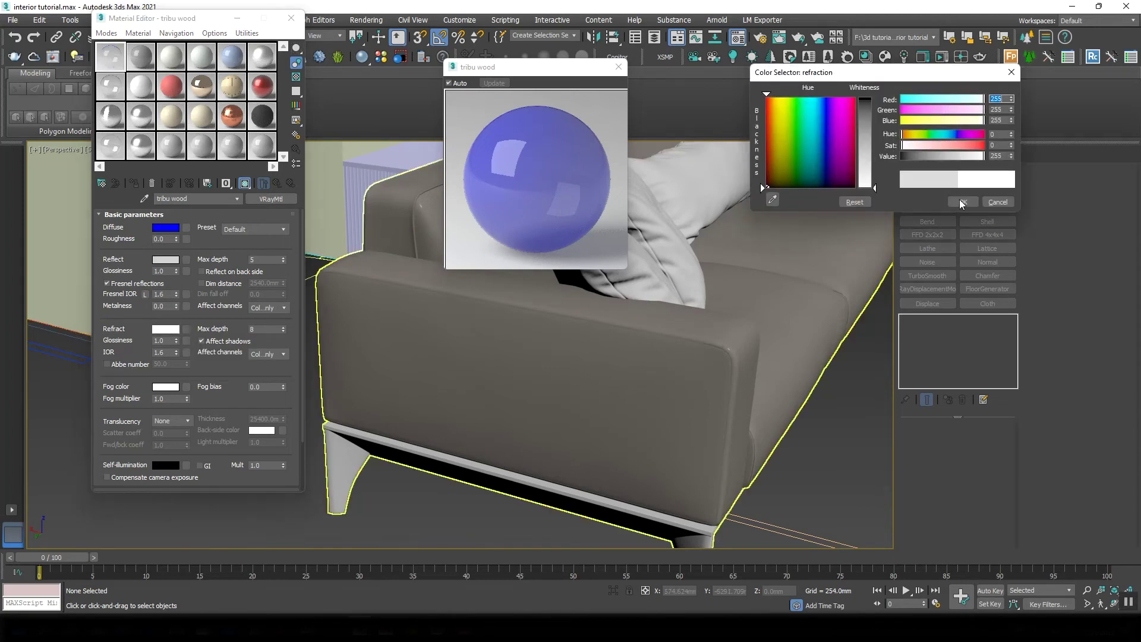
key(Return)
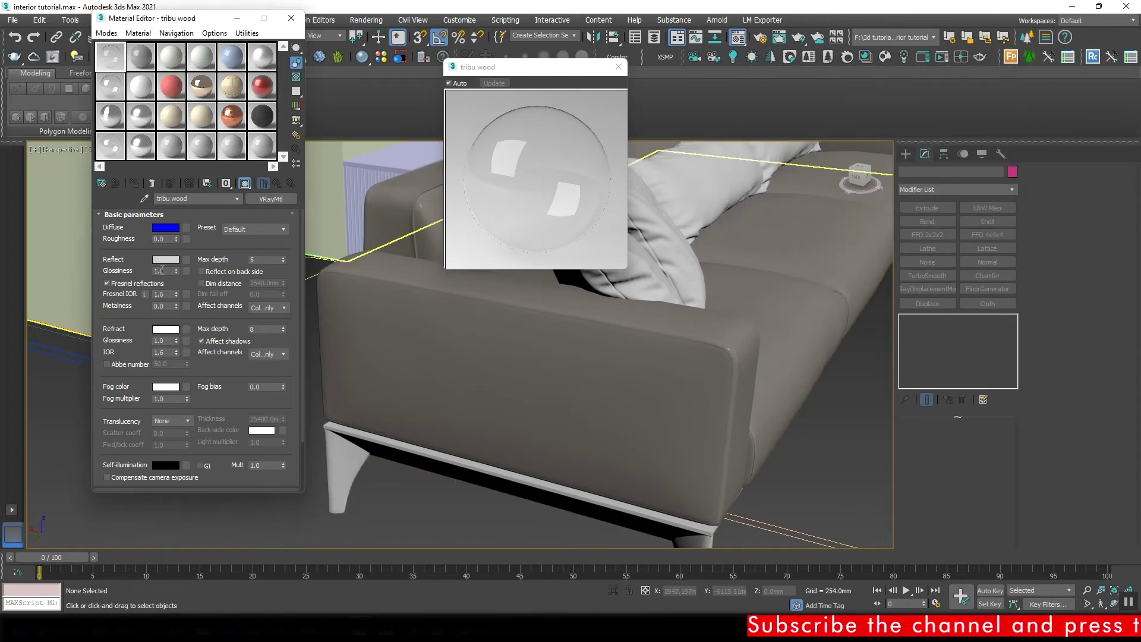
Try a refraction glossiness of 0.5 and set it back to 1.0
double_click(160, 340)
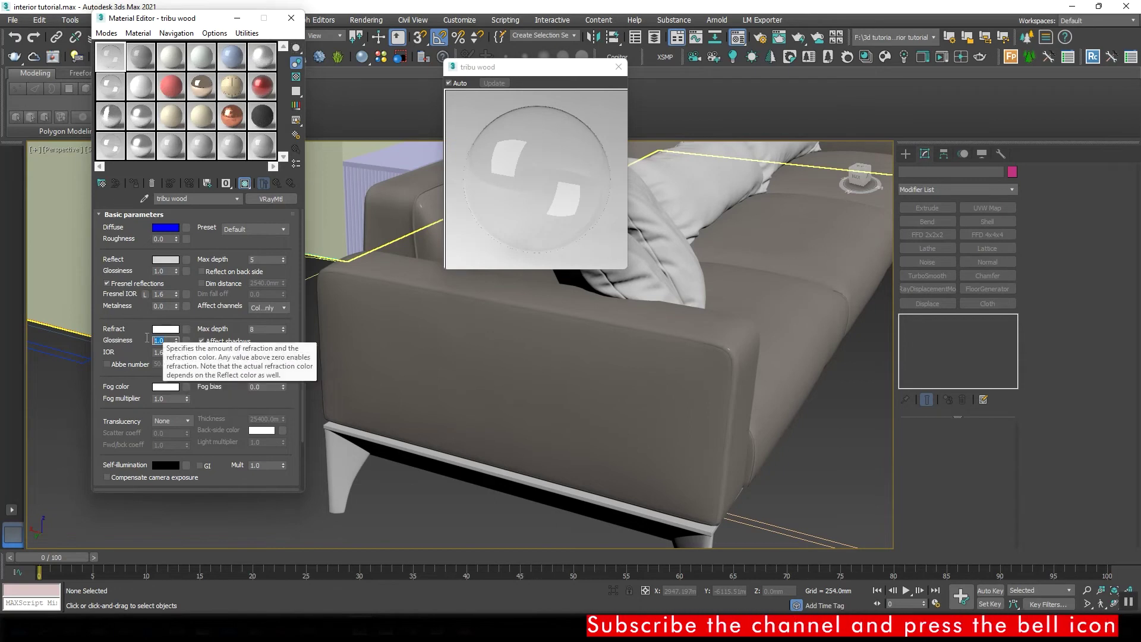
text(0.5)
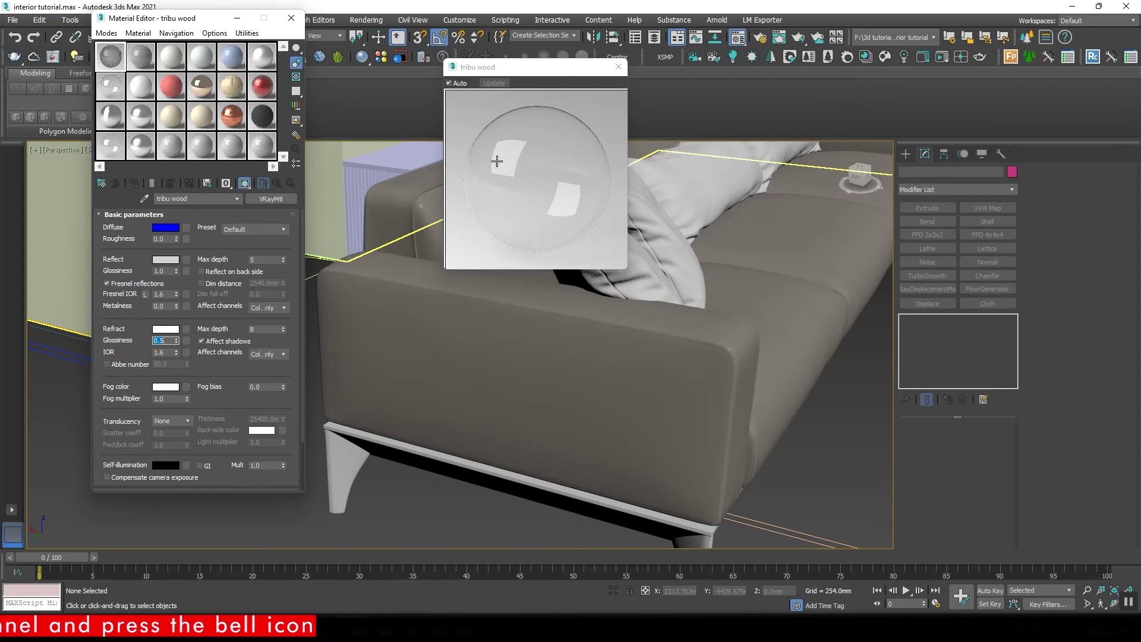
key(Return)
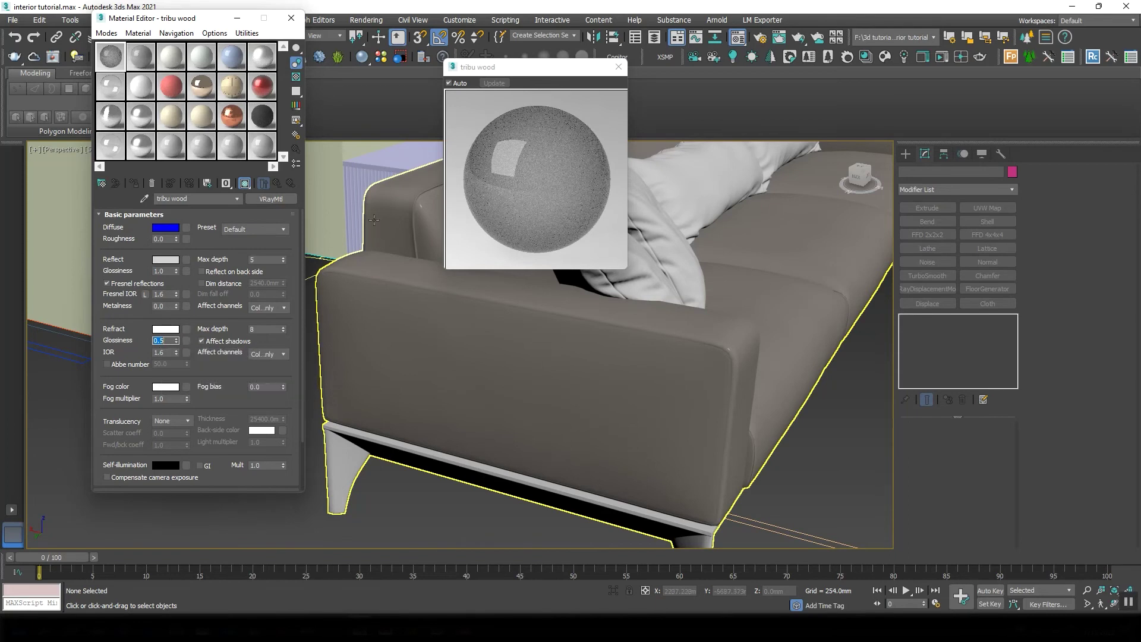
click(156, 340)
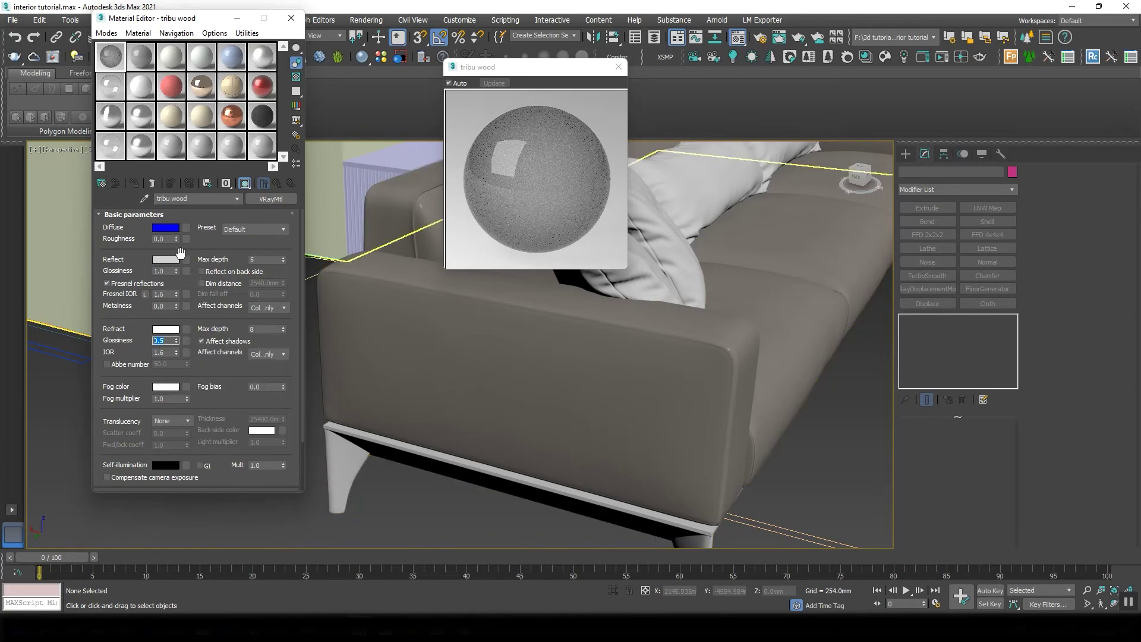
text(1)
key(Return)
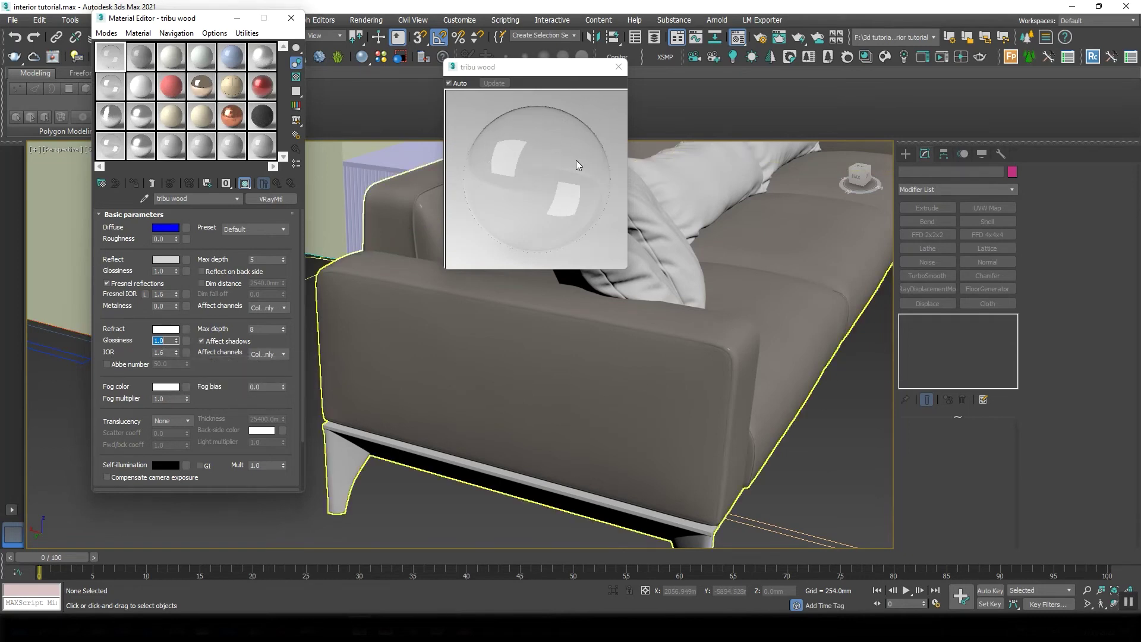
Try refraction IOR values of 1.33 and 5, and set the IOR back to 1.6
key(Tab)
text(1.33)
key(Return)
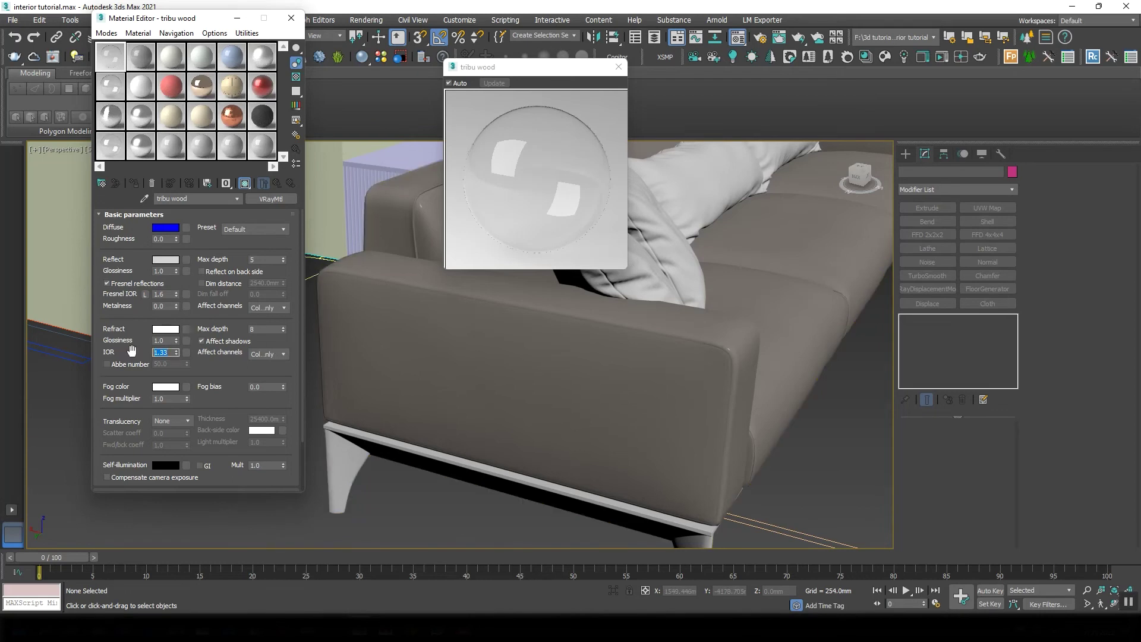
text(1.0)
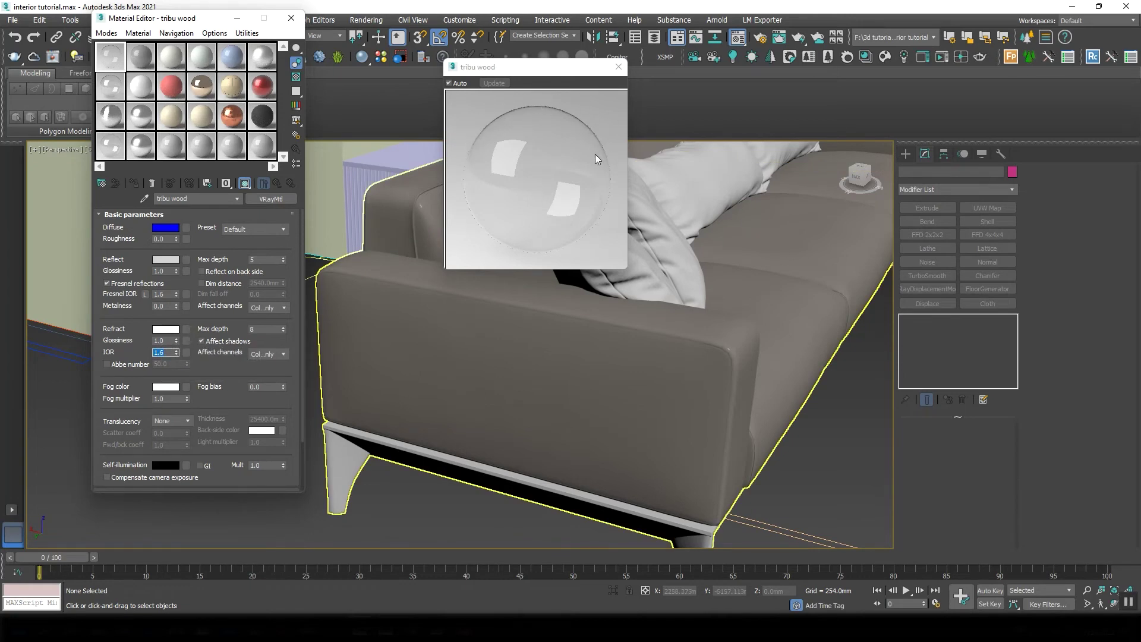
text(5)
key(Return)
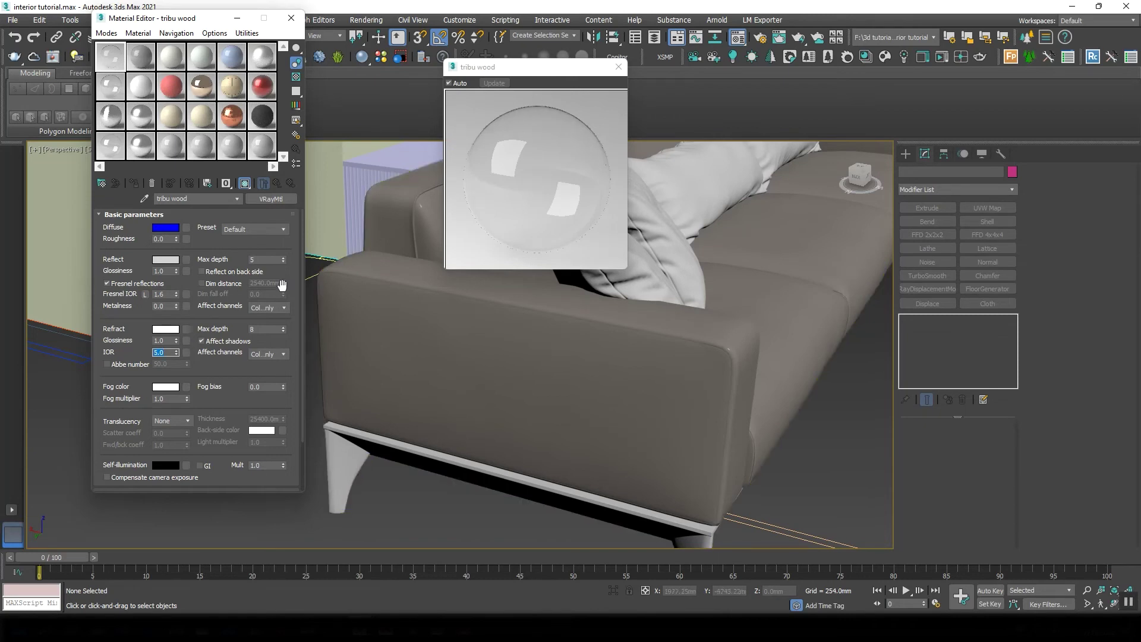
text(1.6)
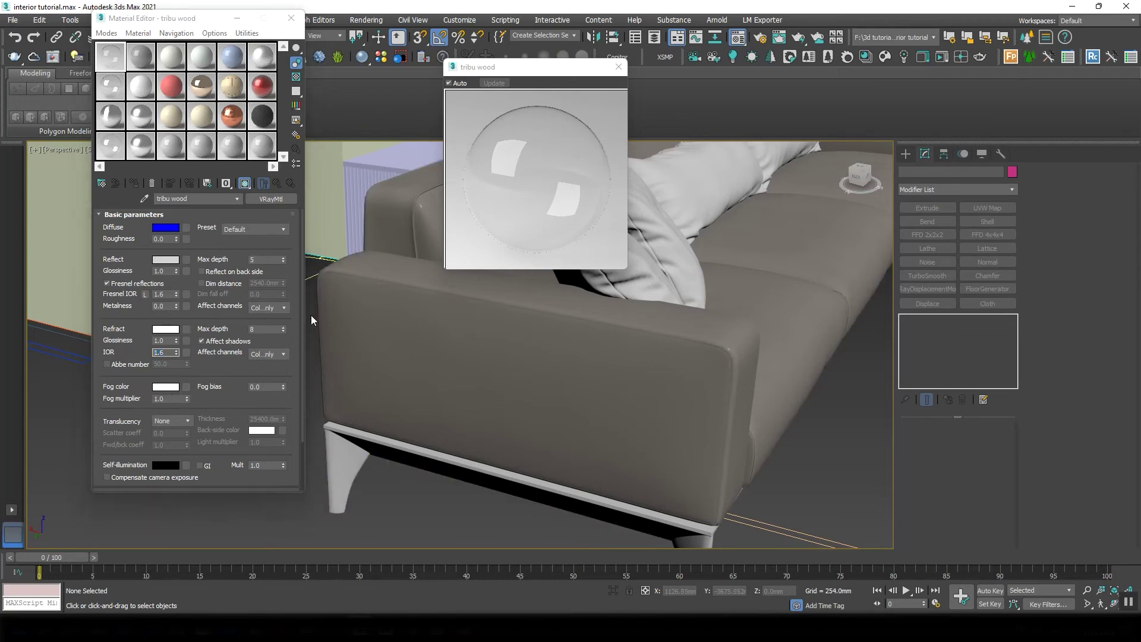
Try light, medium and dark green fog colours, ending on a pale green (211, 221, 212)
click(171, 386)
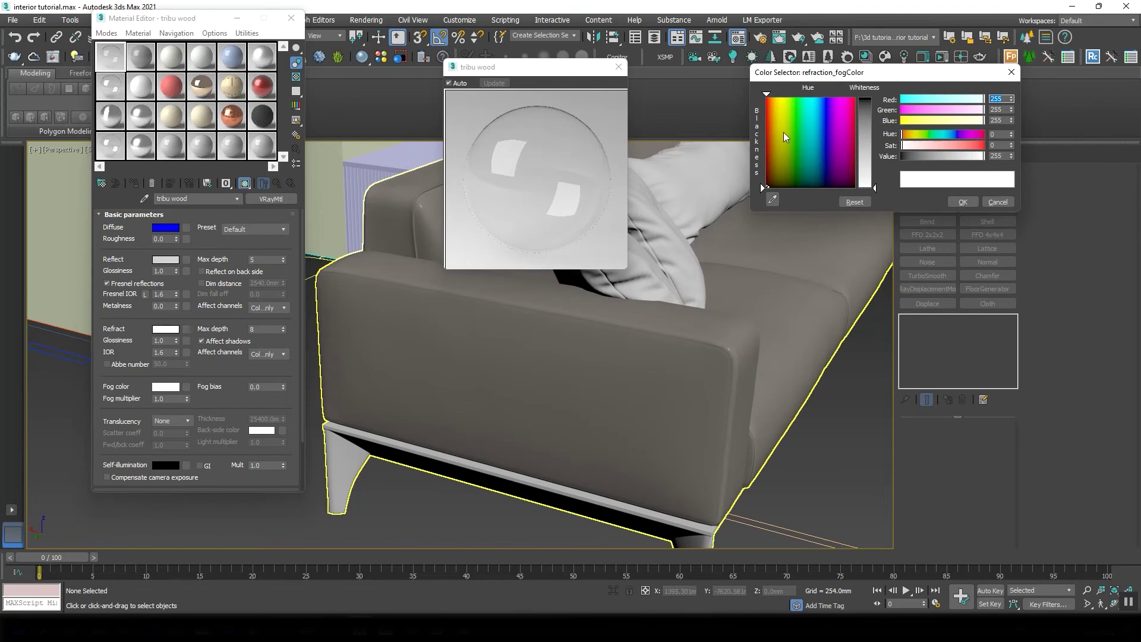
click(797, 168)
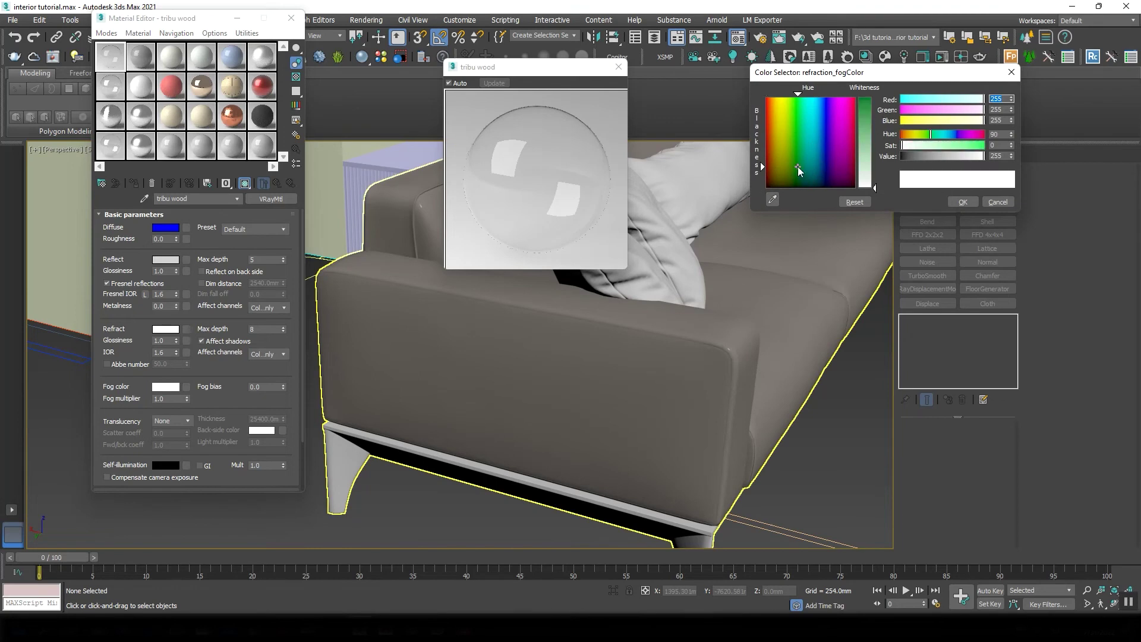
click(865, 159)
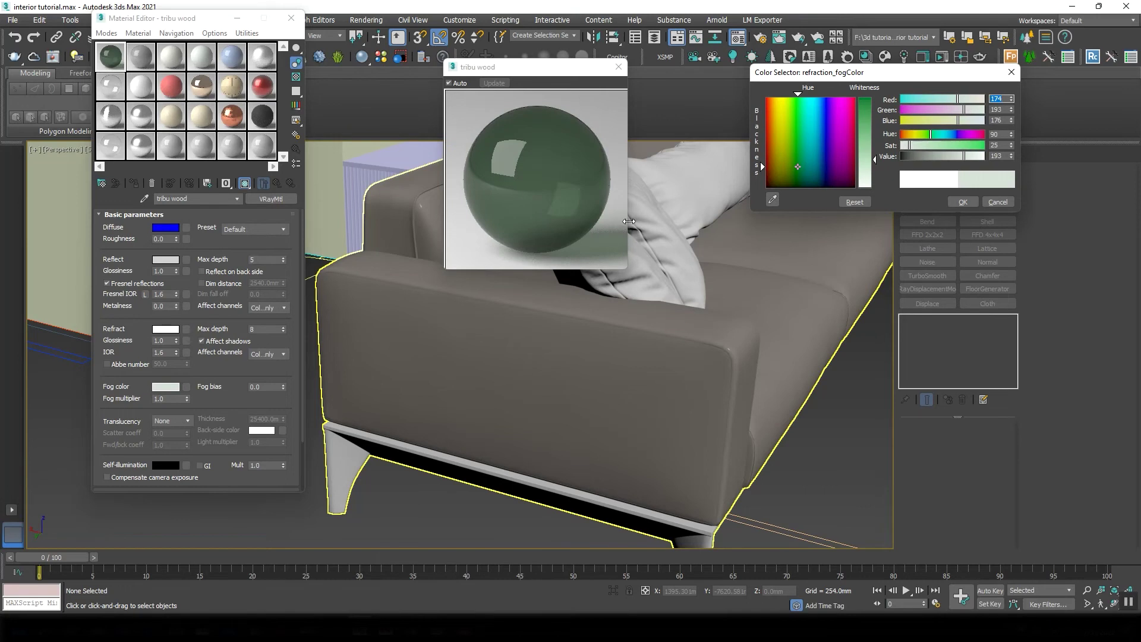
click(866, 102)
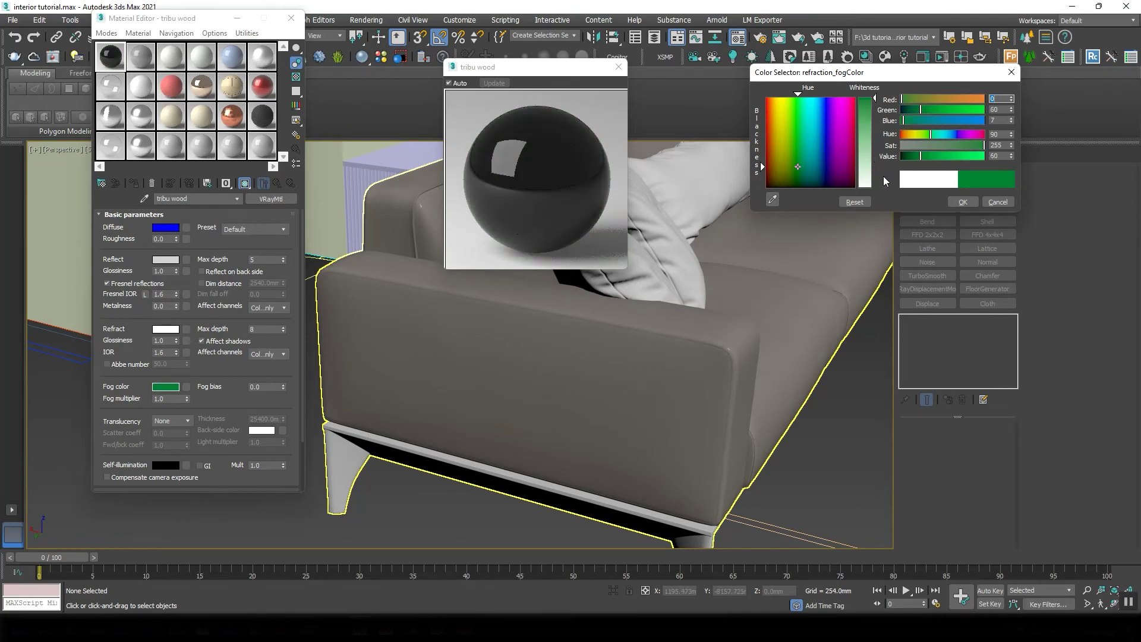
click(866, 176)
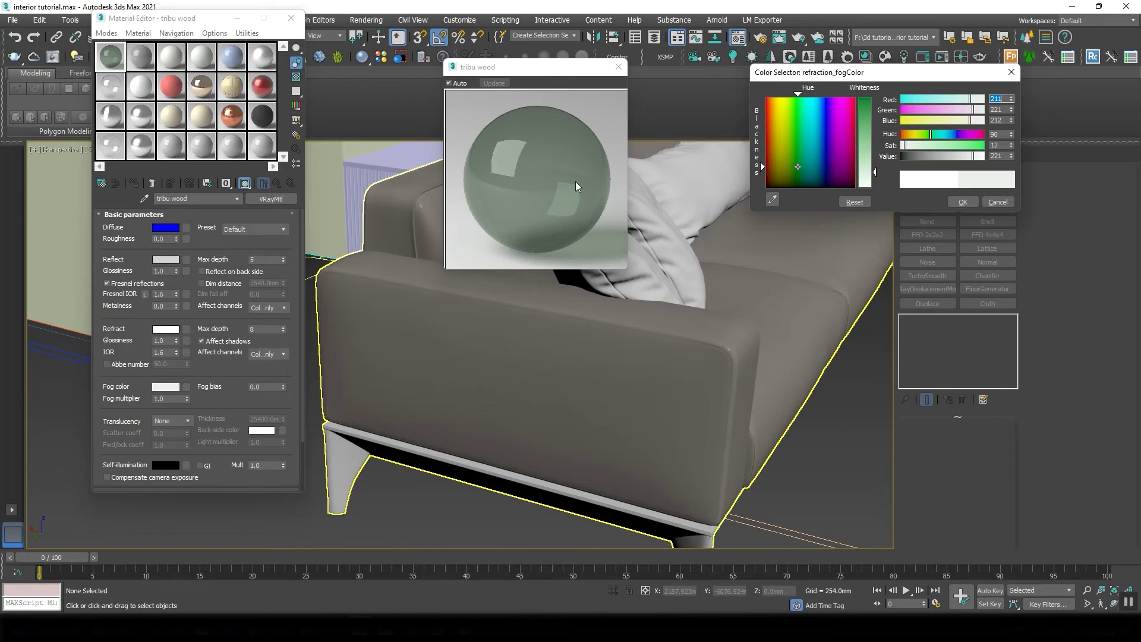
Try fog multipliers of 0.2 and 12, set the multiplier back to 1.0, and discard the green fog colour
click(168, 399)
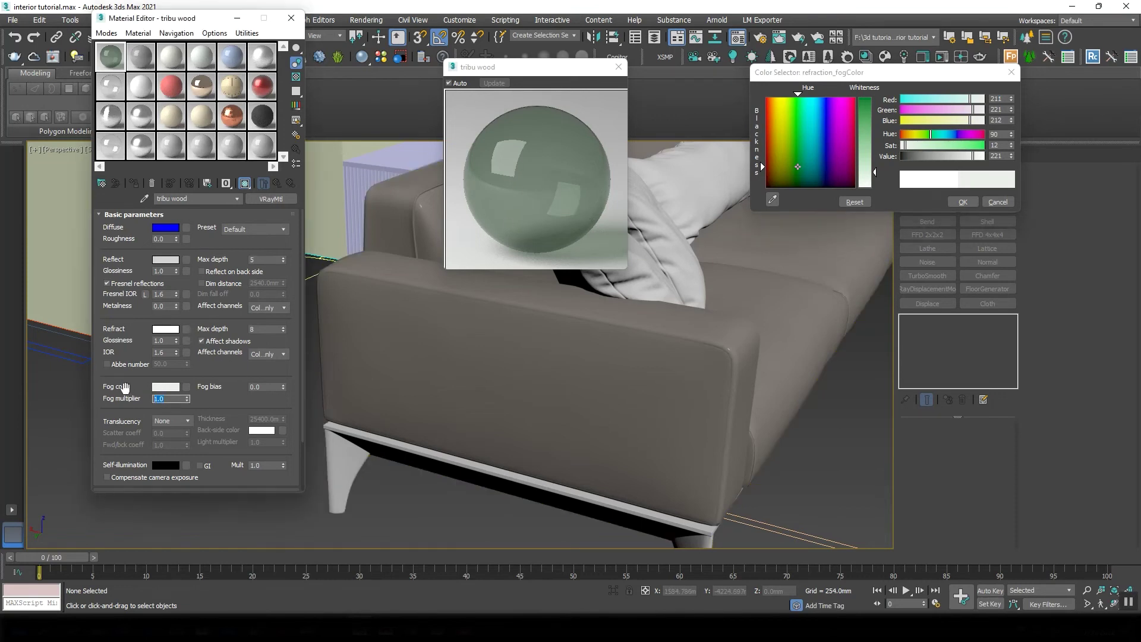
text(0.2)
key(Return)
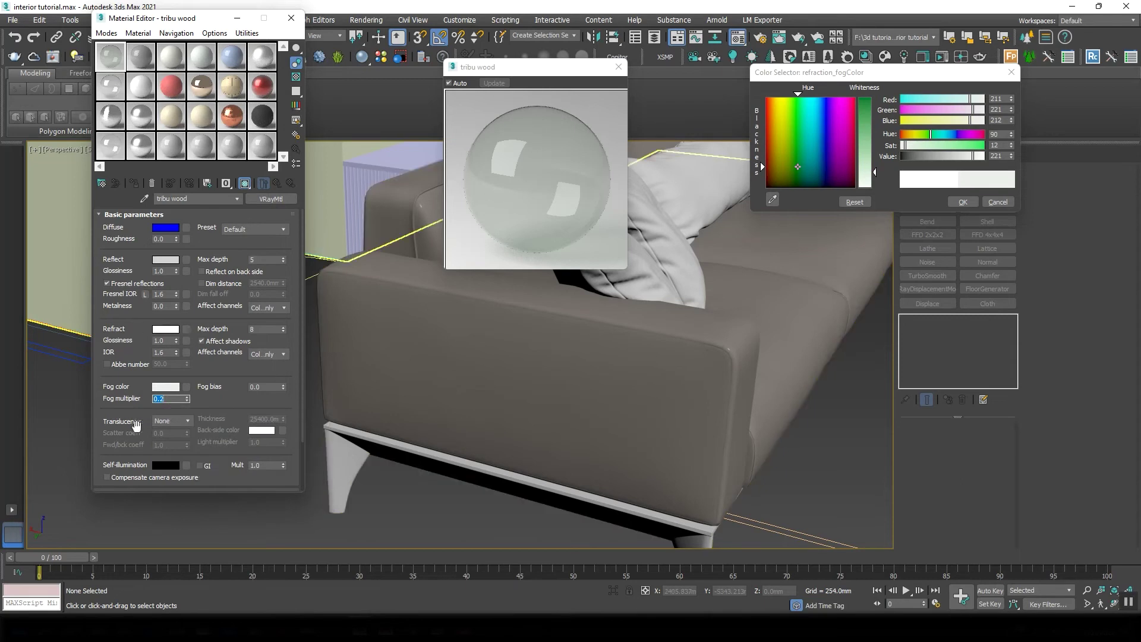
text(12)
key(Return)
key(Return)
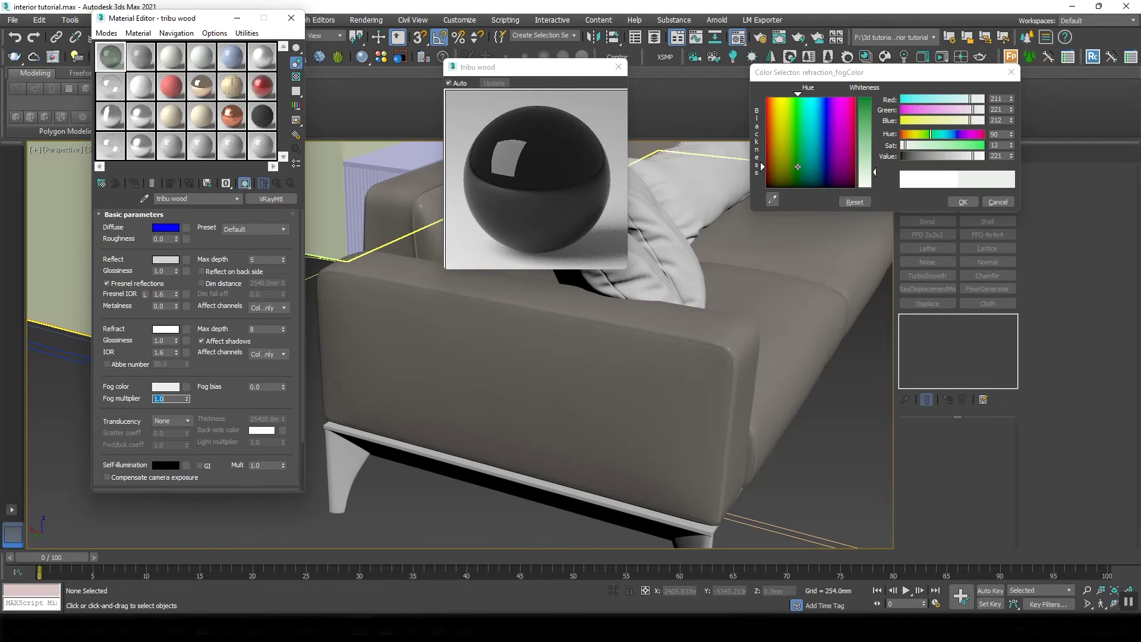
click(993, 201)
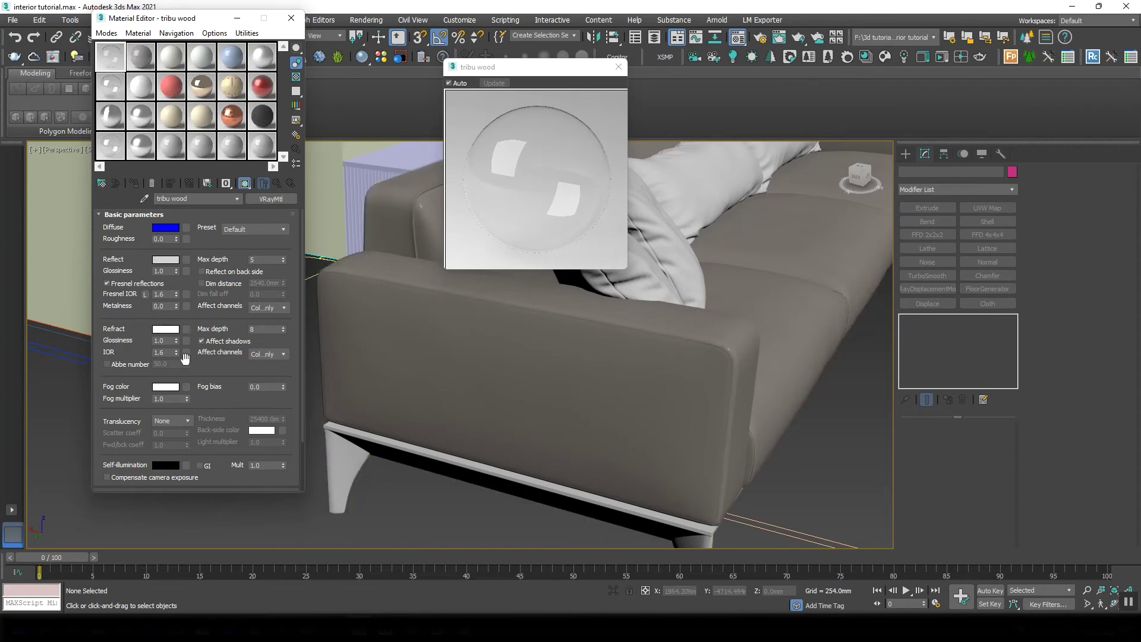
Set the material's self-illumination colour to pure red (255, 0, 0)
scroll(217, 459, down, 1)
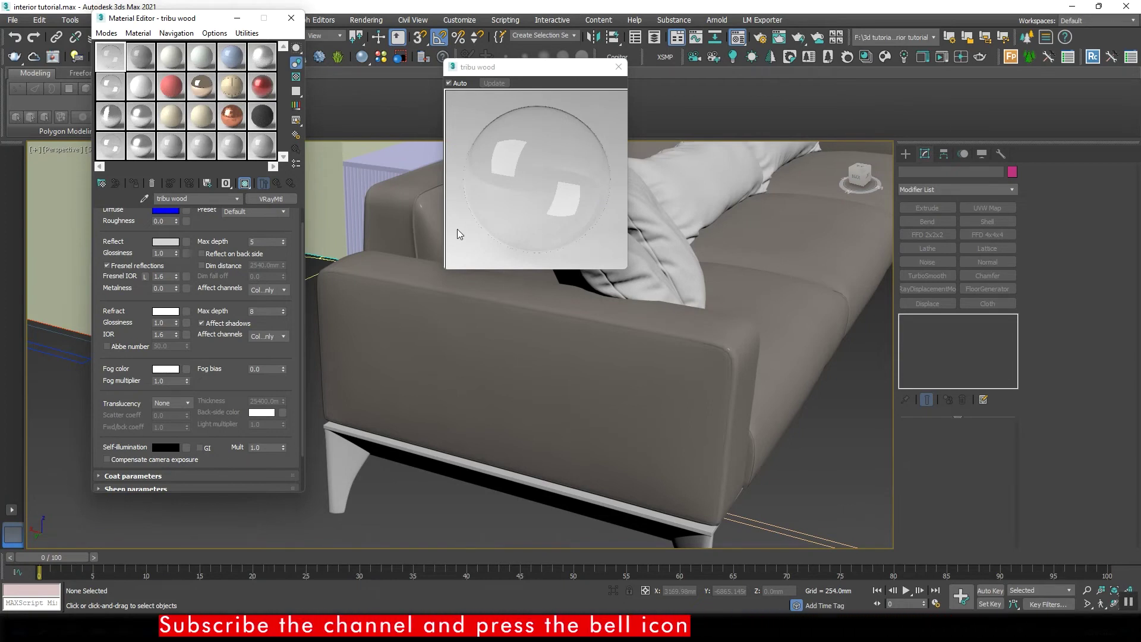
click(165, 447)
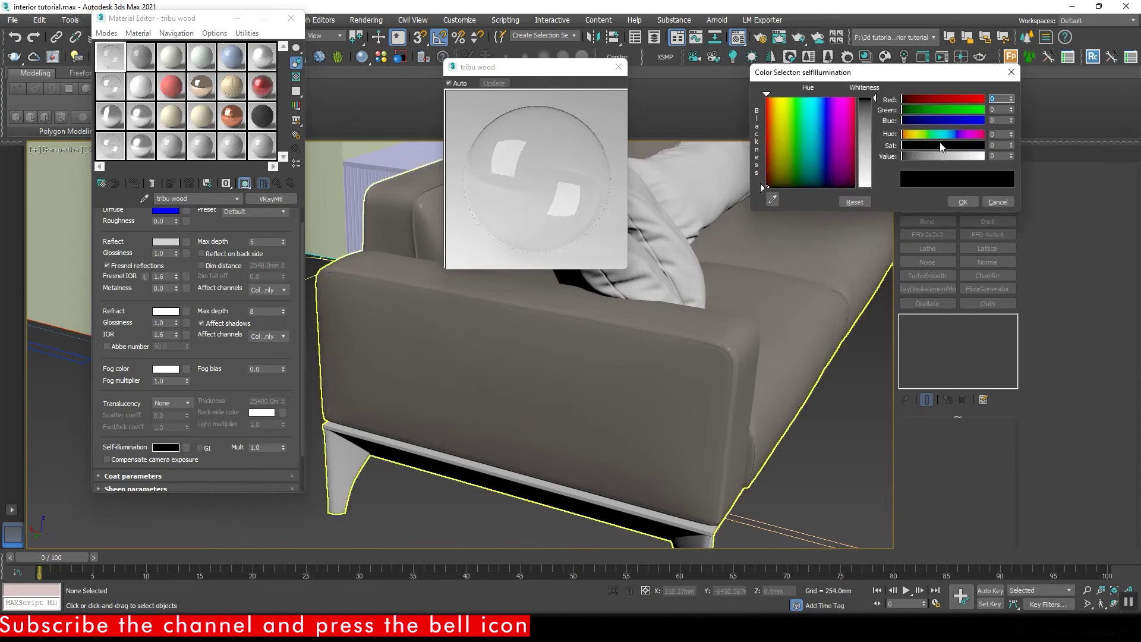
drag(763, 185, 760, 92)
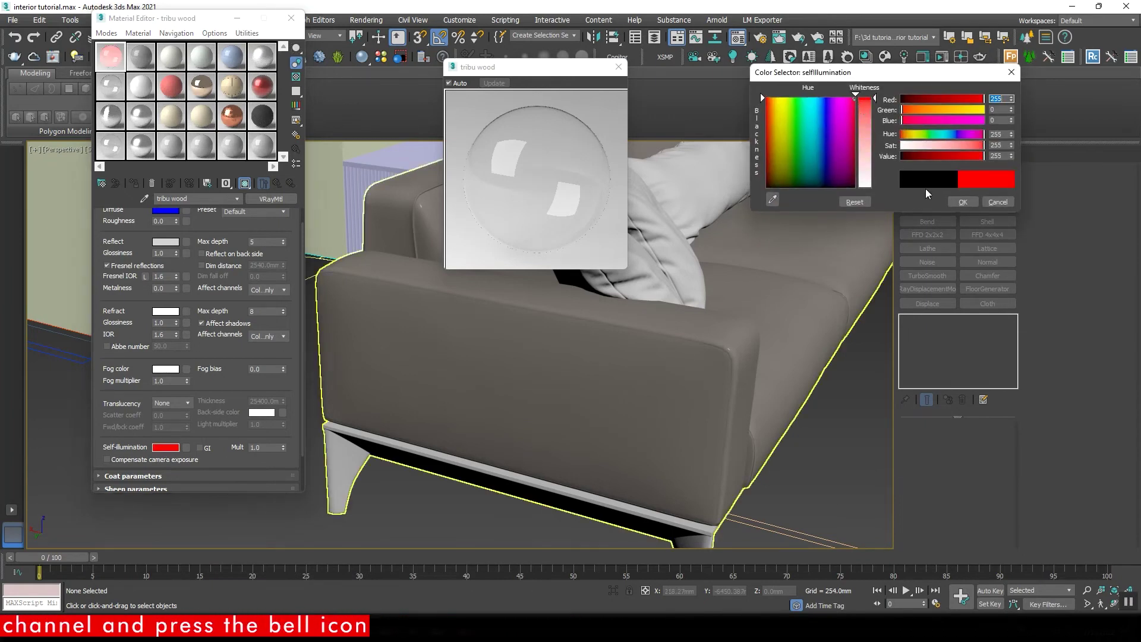
click(964, 203)
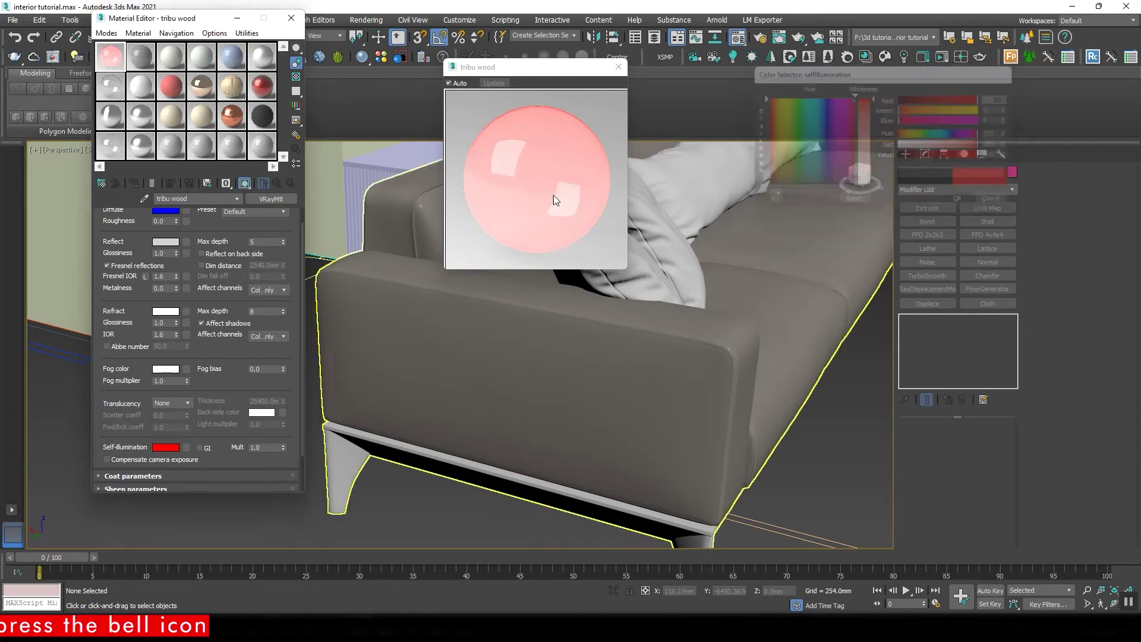
Set both the reflection and refraction colours of the material to black (0)
click(172, 243)
drag(866, 141, 921, 184)
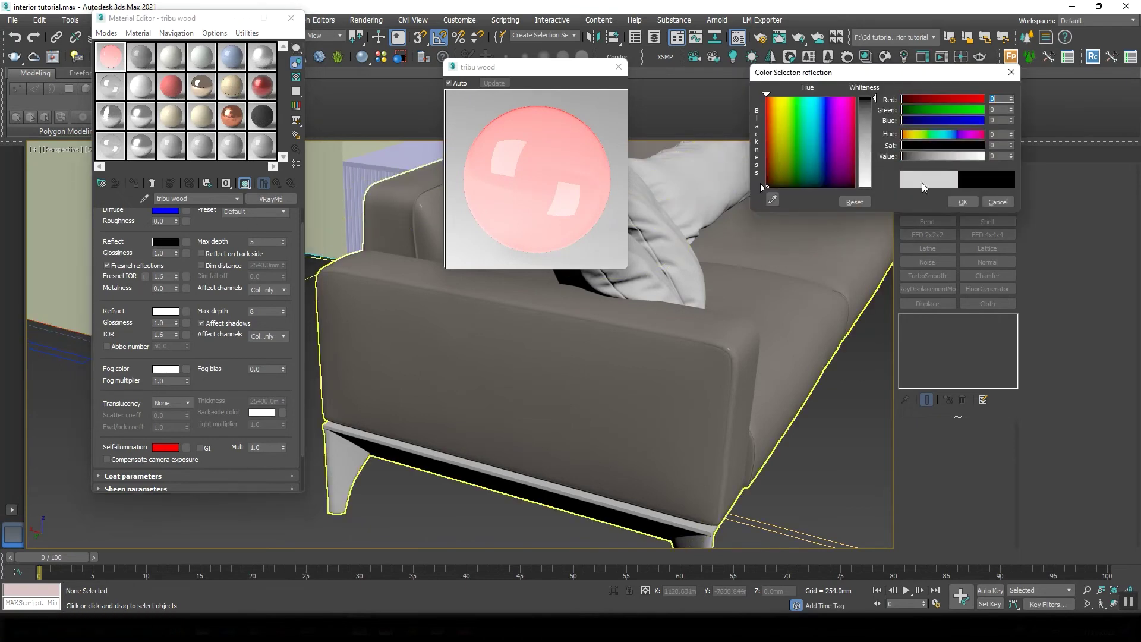
click(963, 201)
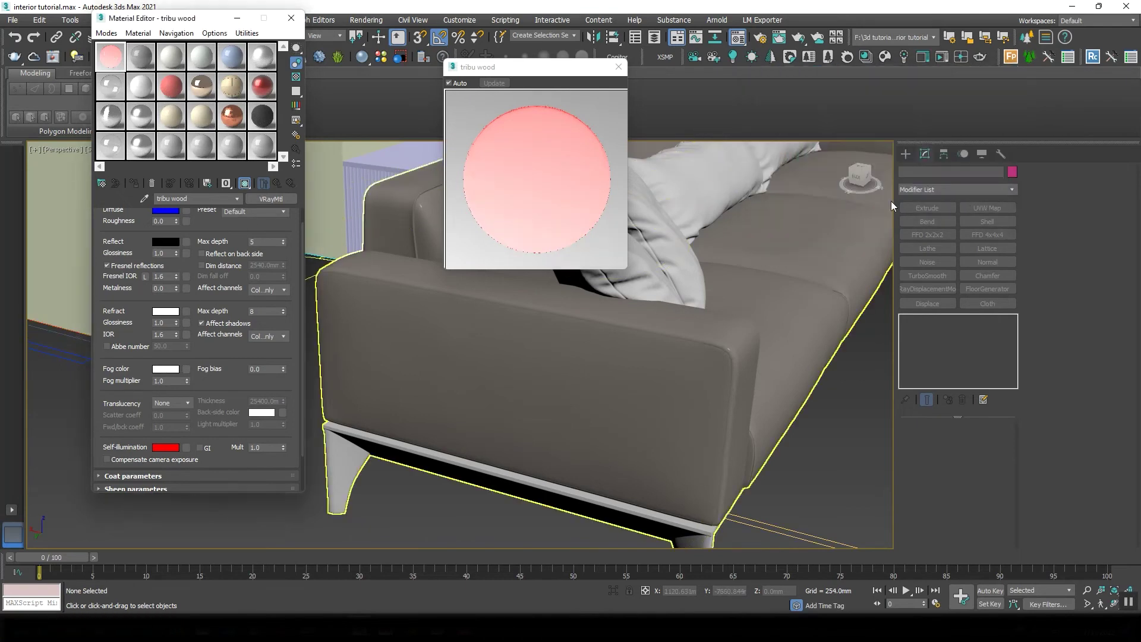
click(167, 311)
drag(870, 135, 928, 155)
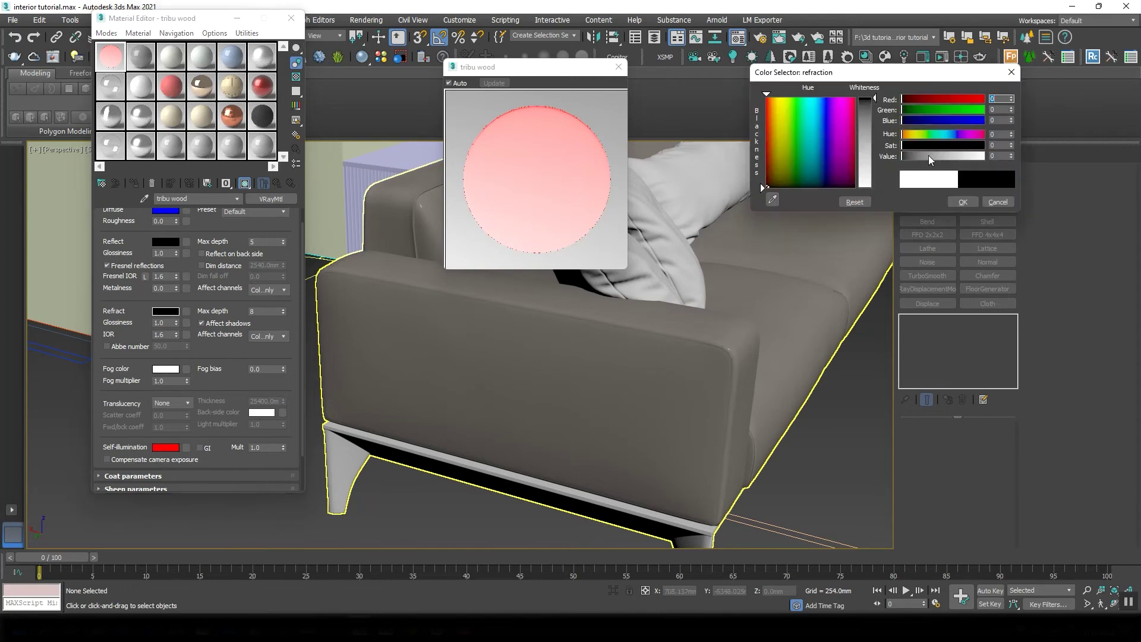
click(963, 201)
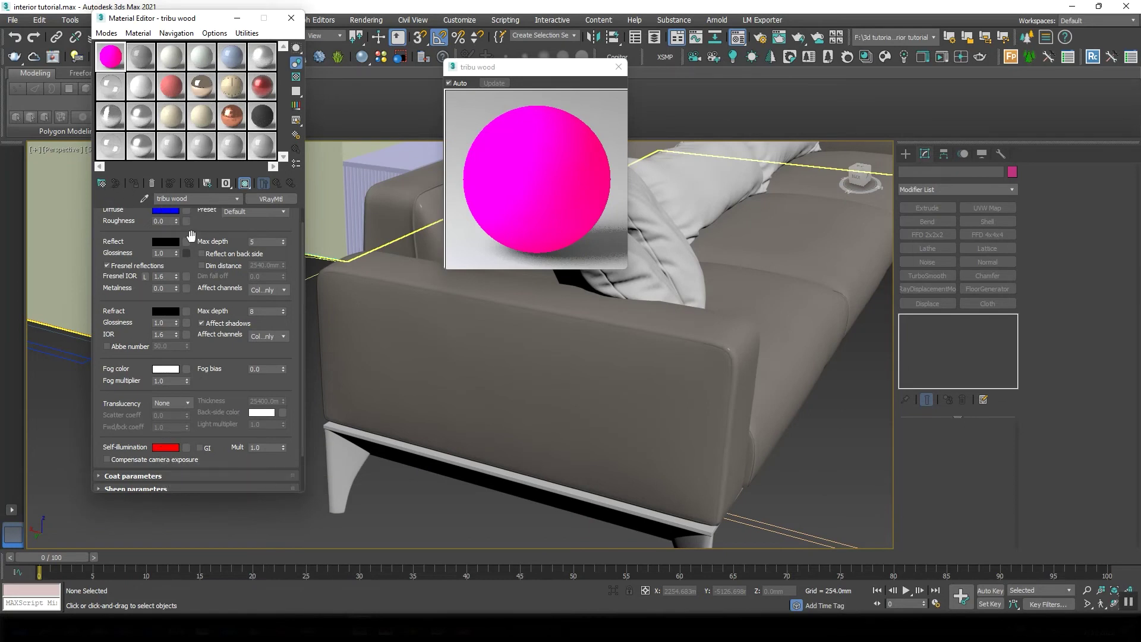
Change the self-illumination colour to pure yellow (255, 255, 0)
scroll(172, 213, up, 2)
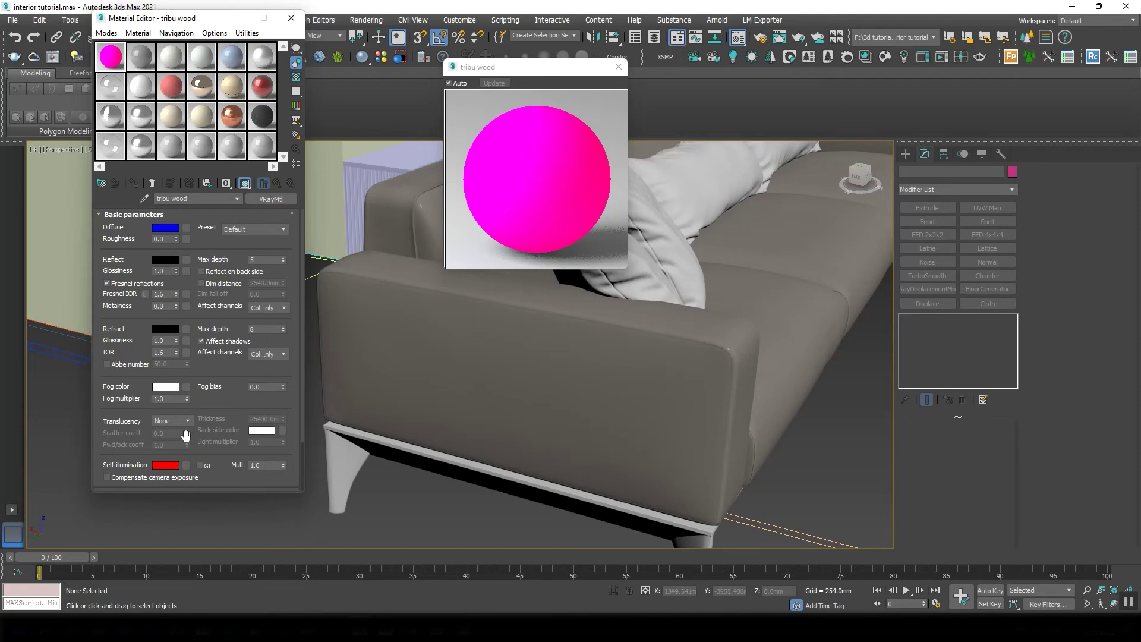
click(169, 465)
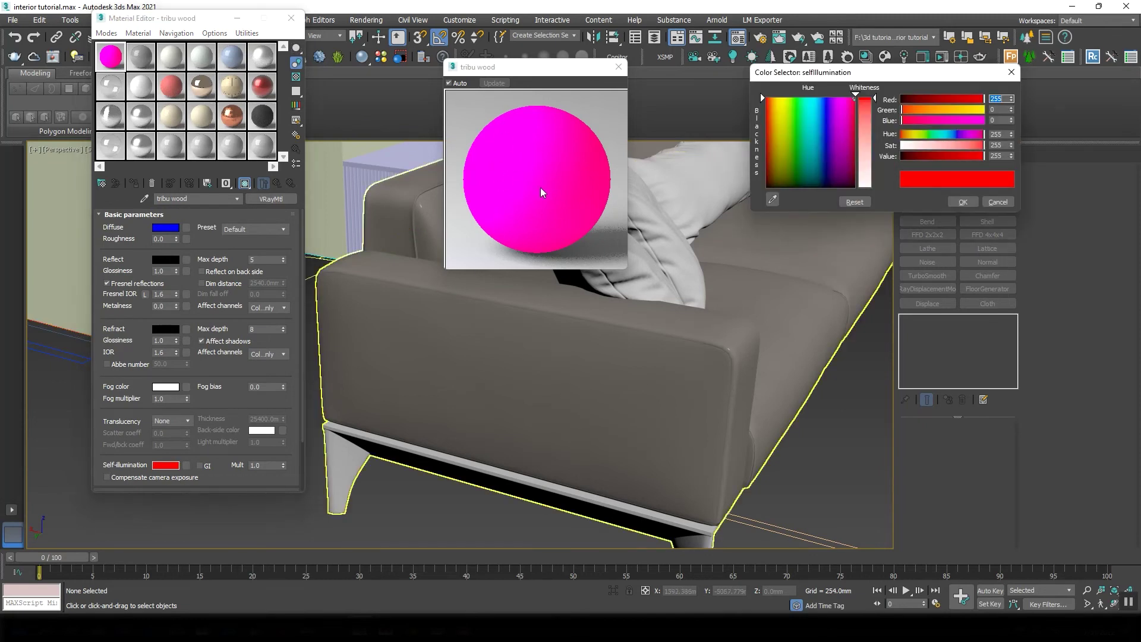
drag(780, 96, 779, 96)
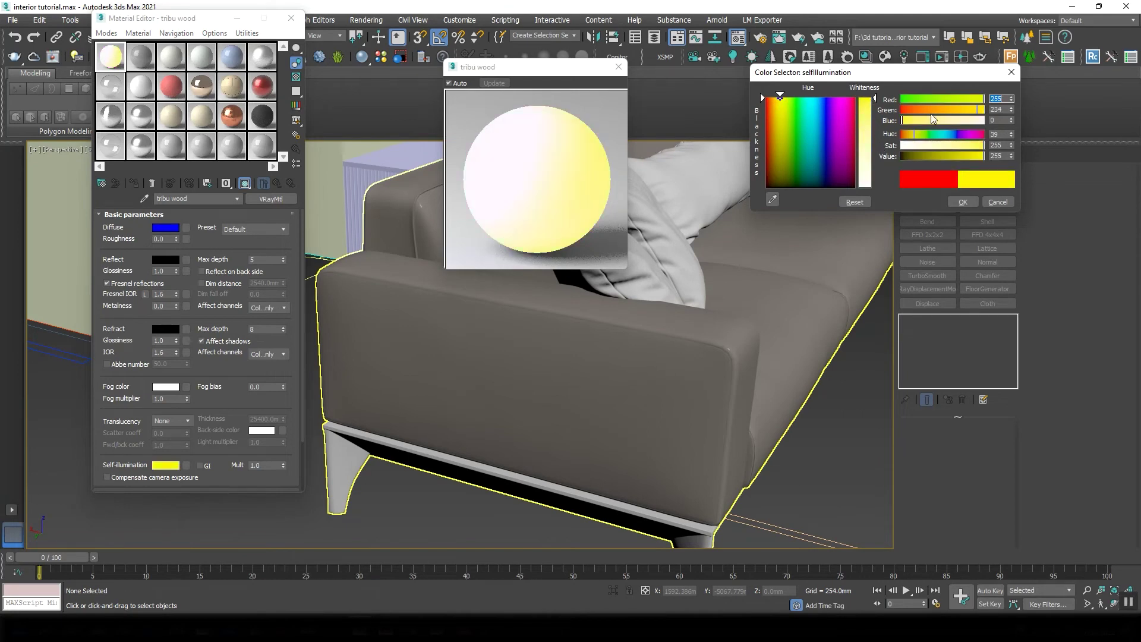
drag(980, 109, 1001, 110)
click(963, 202)
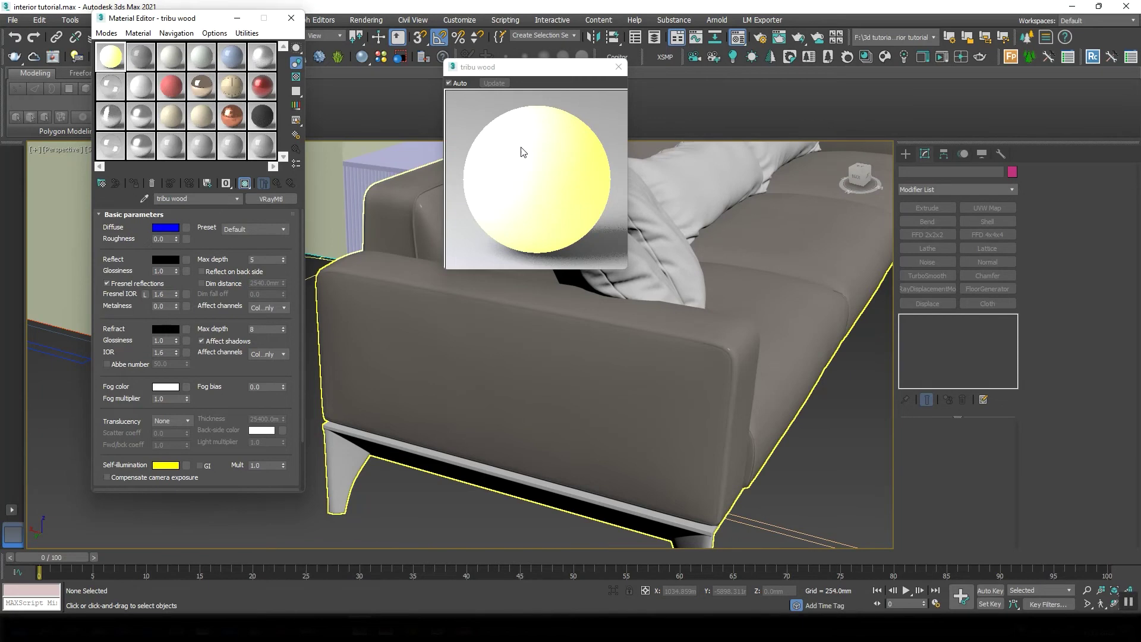
Try green, blue, red and dark green self-illumination colours, and cancel the colour change
click(171, 465)
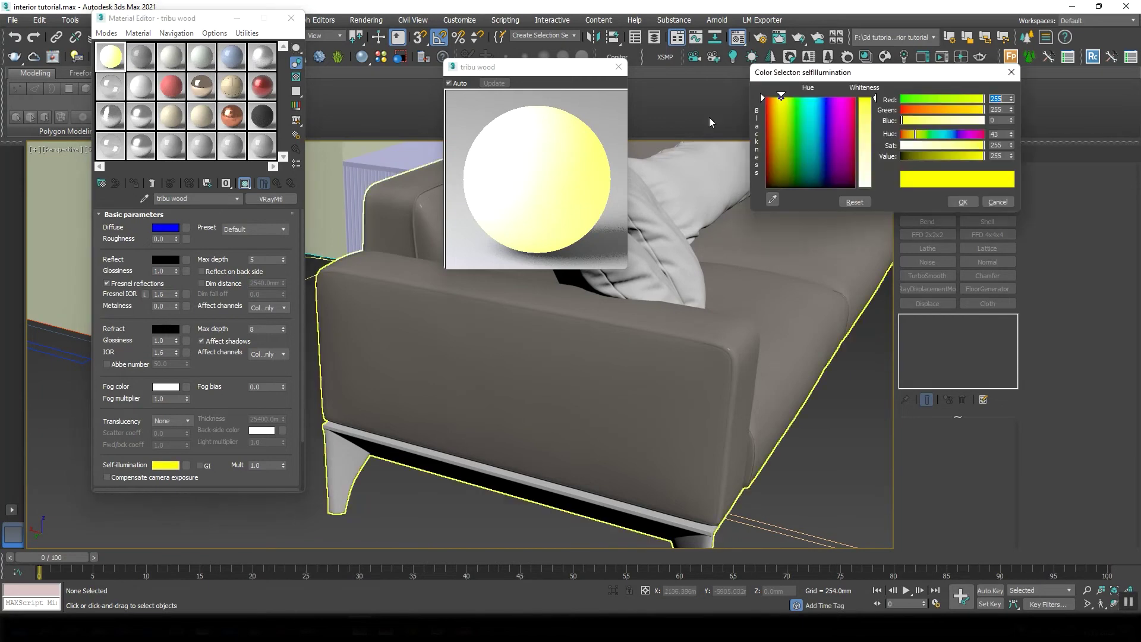
click(796, 97)
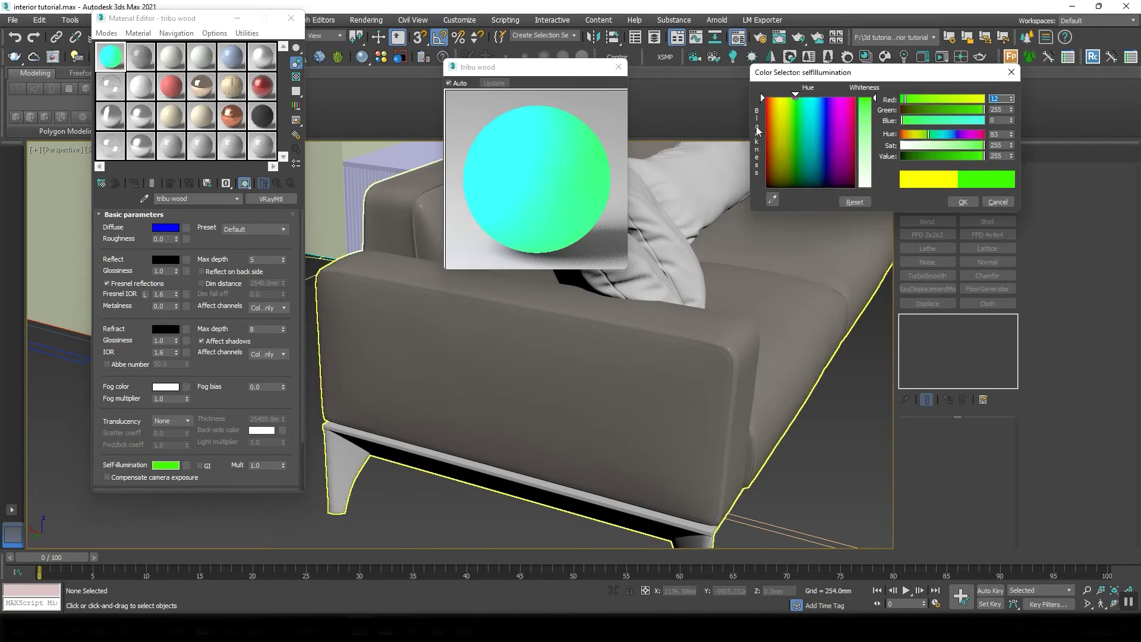
click(827, 97)
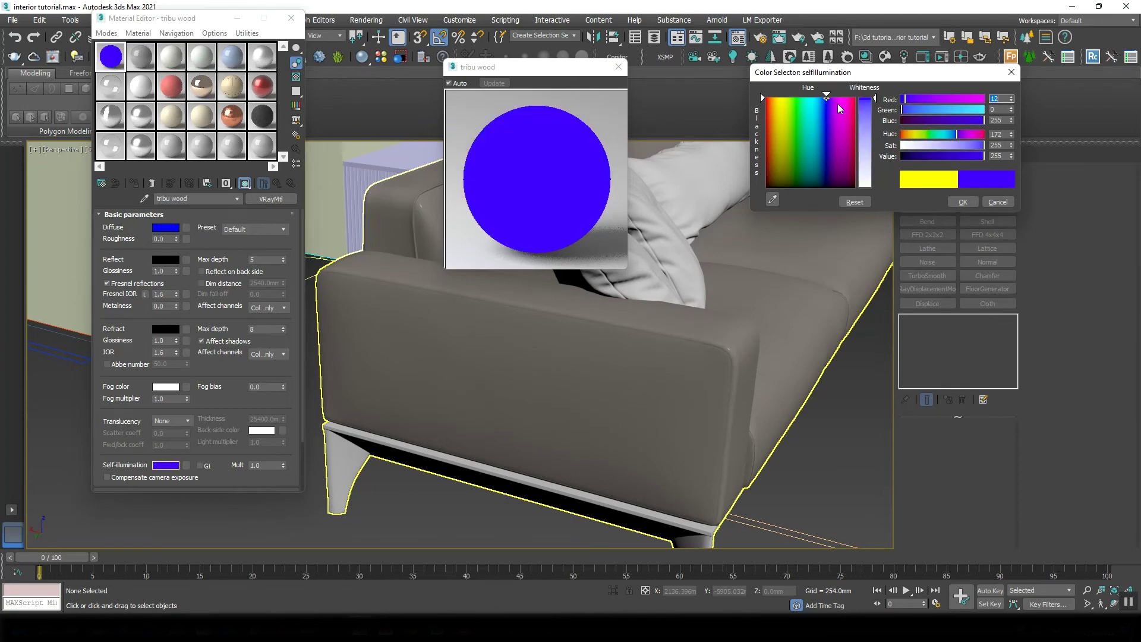
click(762, 94)
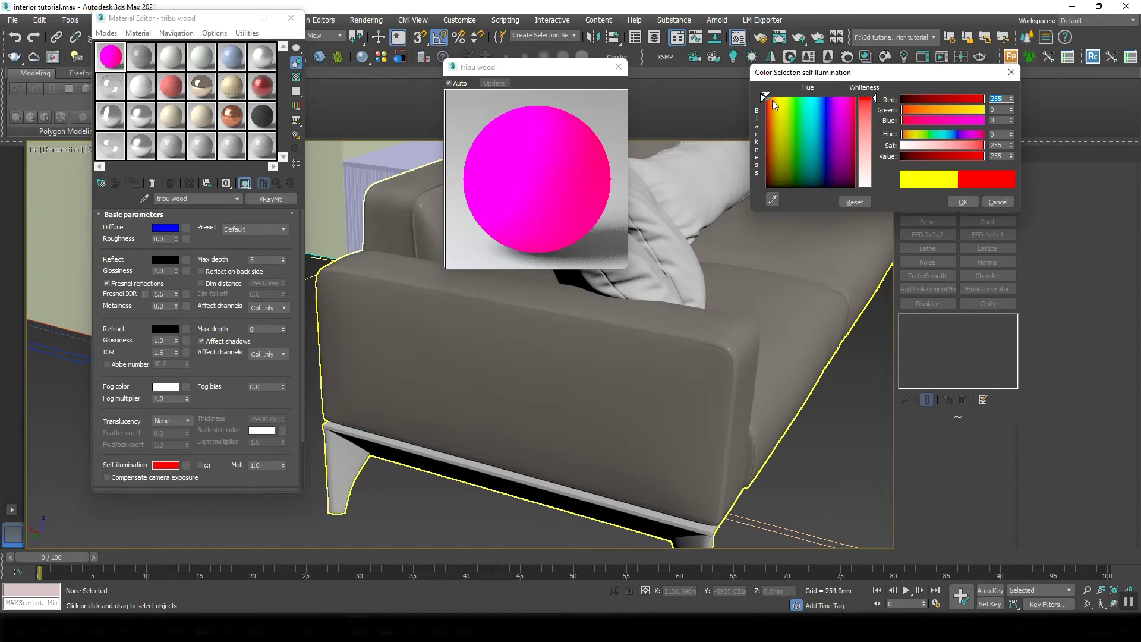
mouse_move(772, 100)
mouse_down()
mouse_move(767, 160)
mouse_move(809, 182)
mouse_move(795, 179)
mouse_up()
click(803, 174)
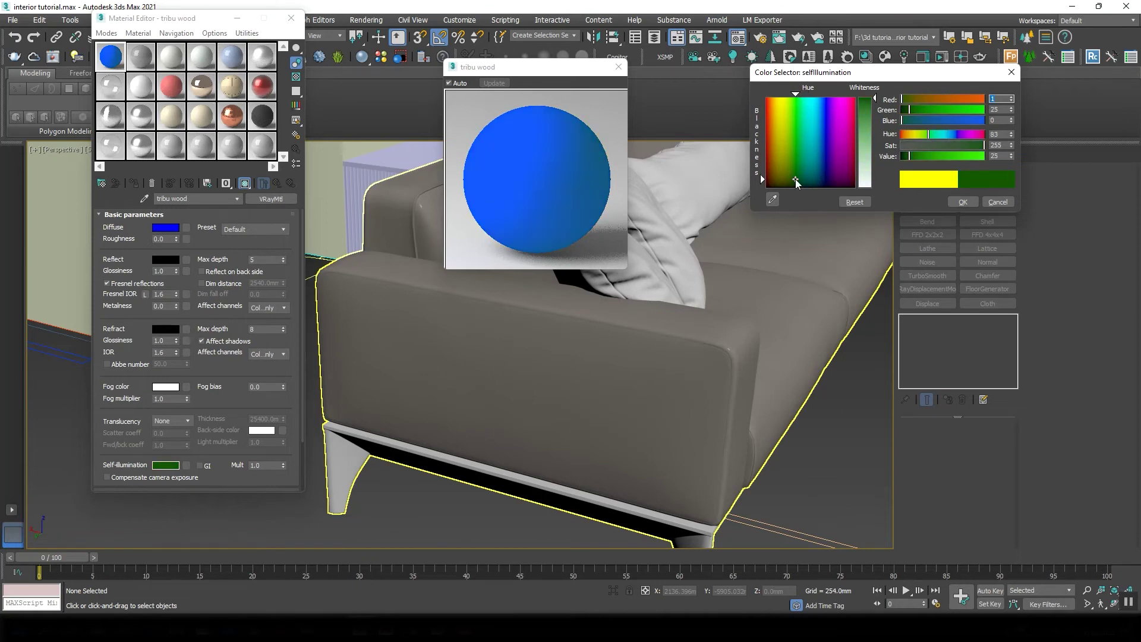
click(997, 202)
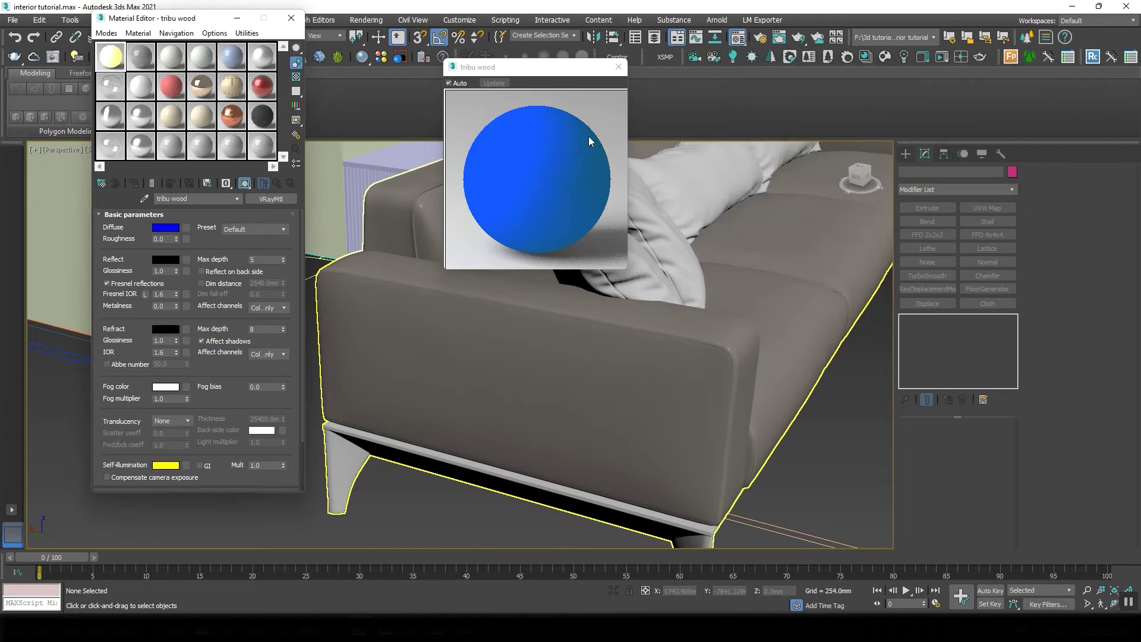
Set the self-illumination colour to black (0)
click(160, 466)
drag(914, 158, 911, 189)
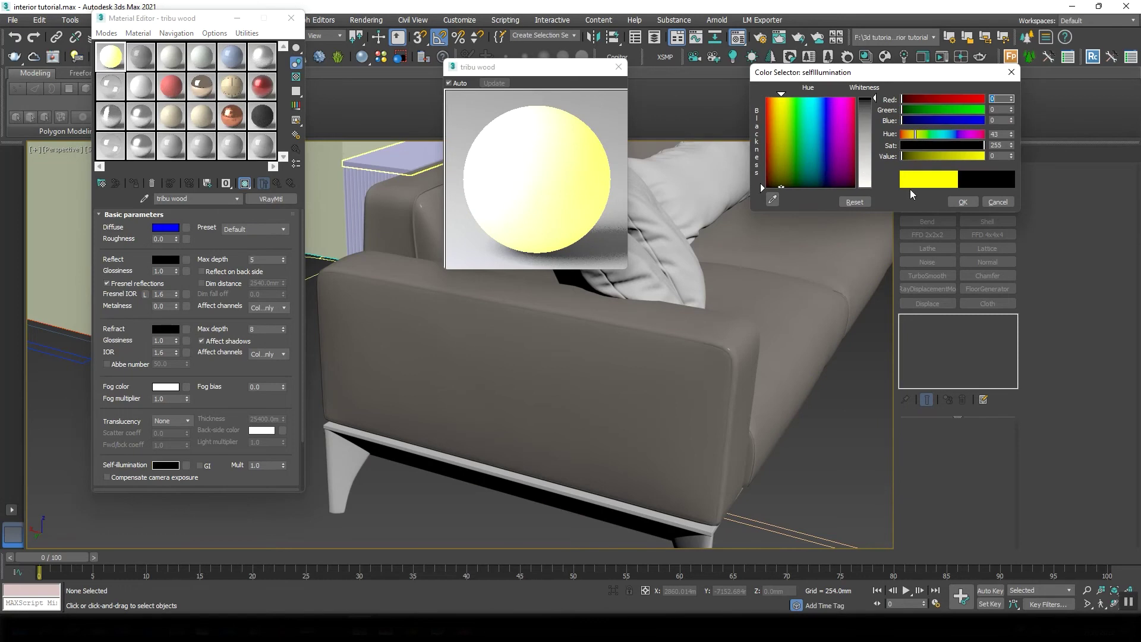
click(964, 202)
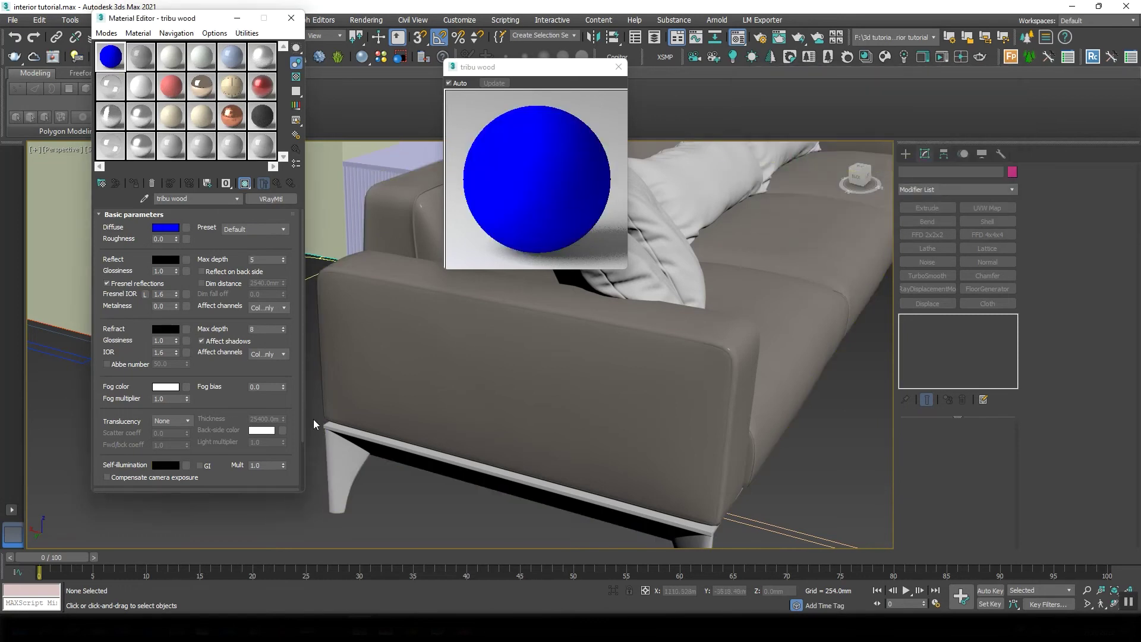
Collapse the basic parameters, expand the coat parameters, and set the coat amount to 1.0
drag(302, 374, 305, 437)
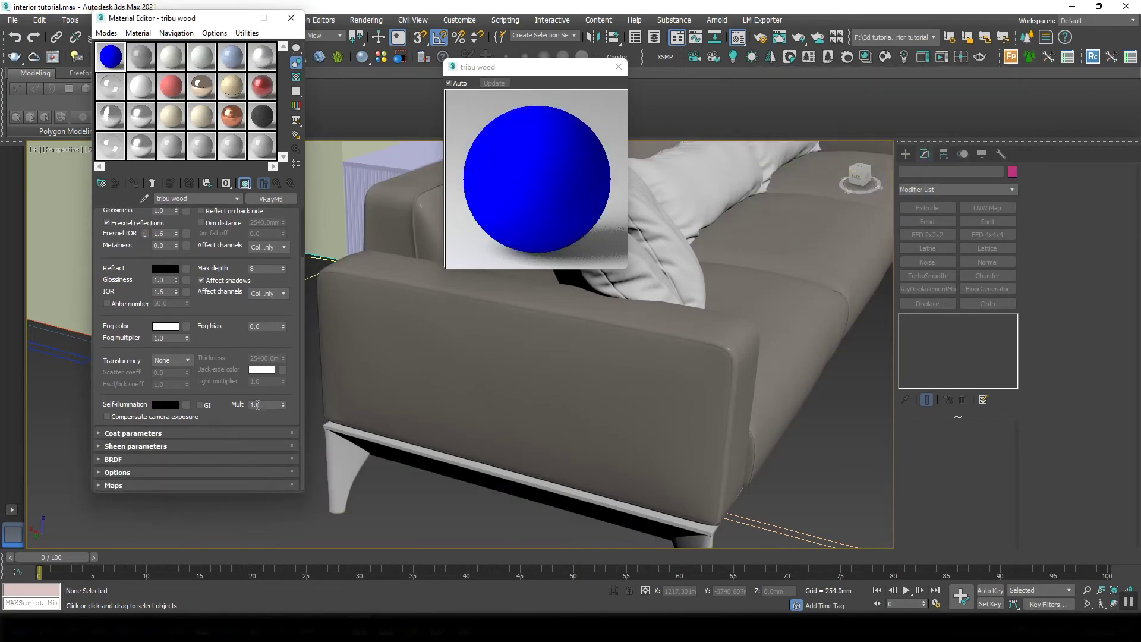
scroll(141, 261, up, 2)
scroll(110, 219, up, 1)
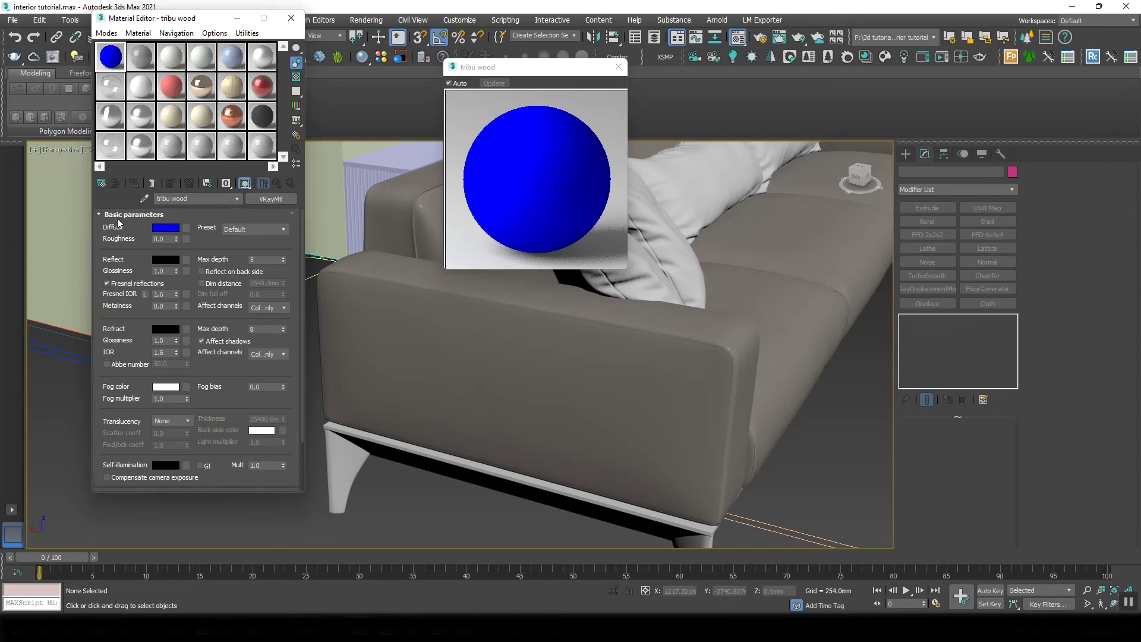
click(119, 216)
click(132, 228)
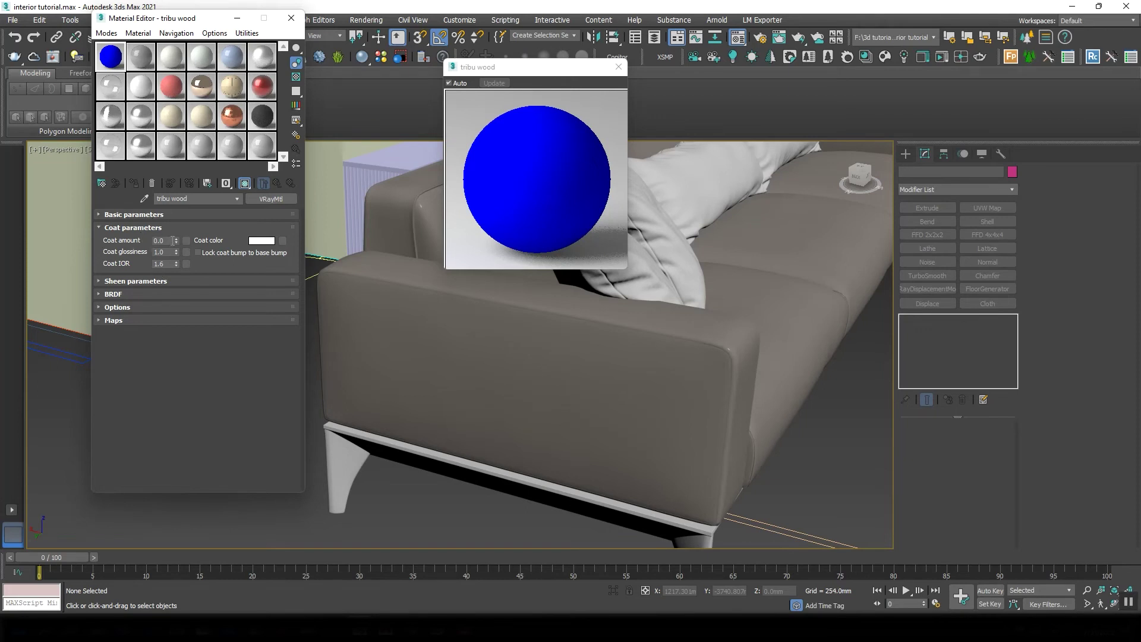
double_click(174, 240)
text(1)
key(Return)
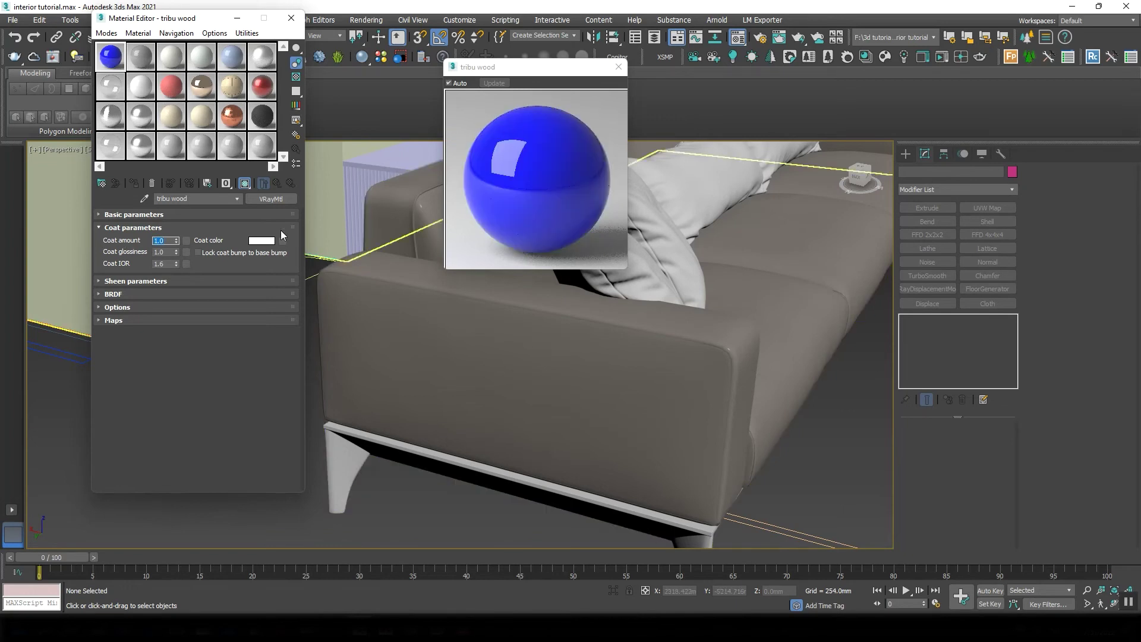
Set the coat colour to a fully saturated red
click(262, 240)
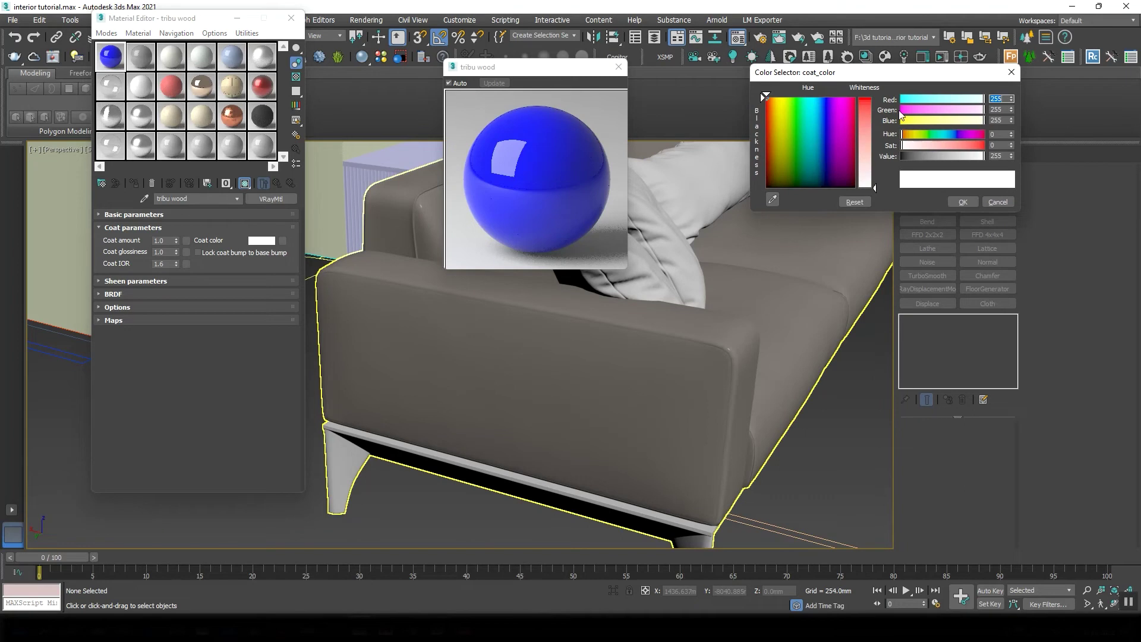
drag(865, 108, 866, 97)
click(963, 202)
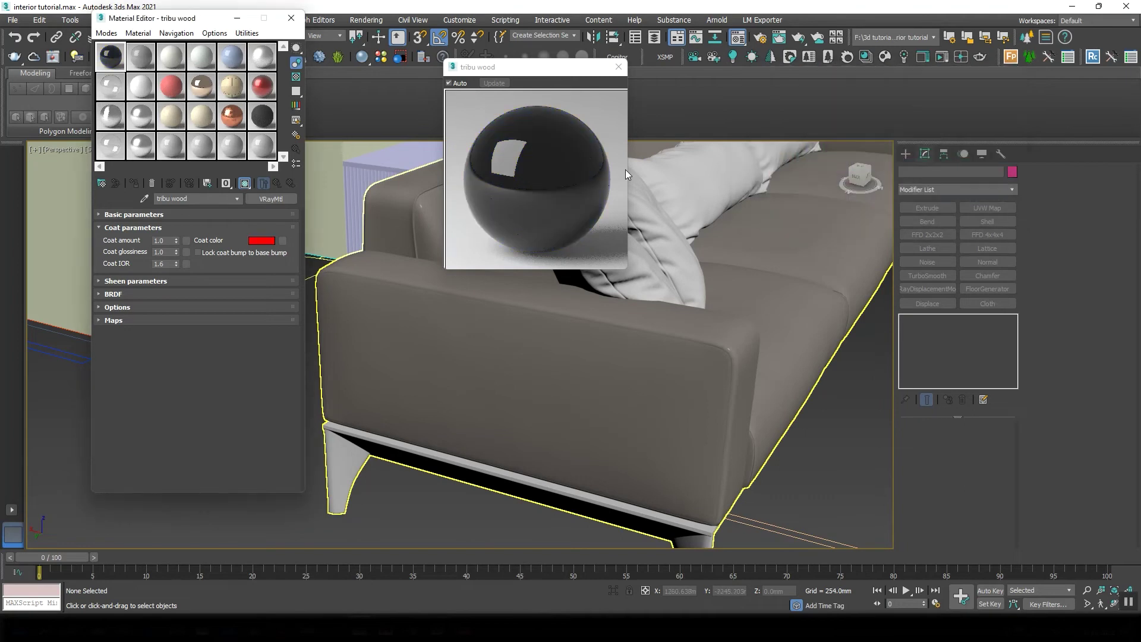
Set the coat glossiness of the tribu wood material to 0.5
click(160, 252)
text(.)
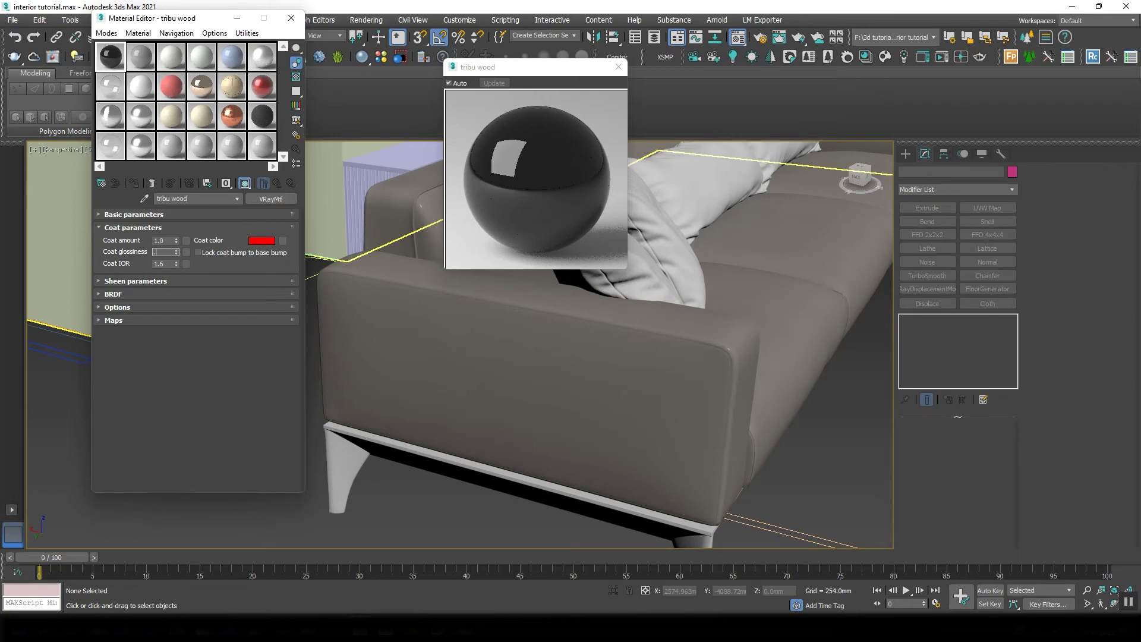
text(5)
key(Return)
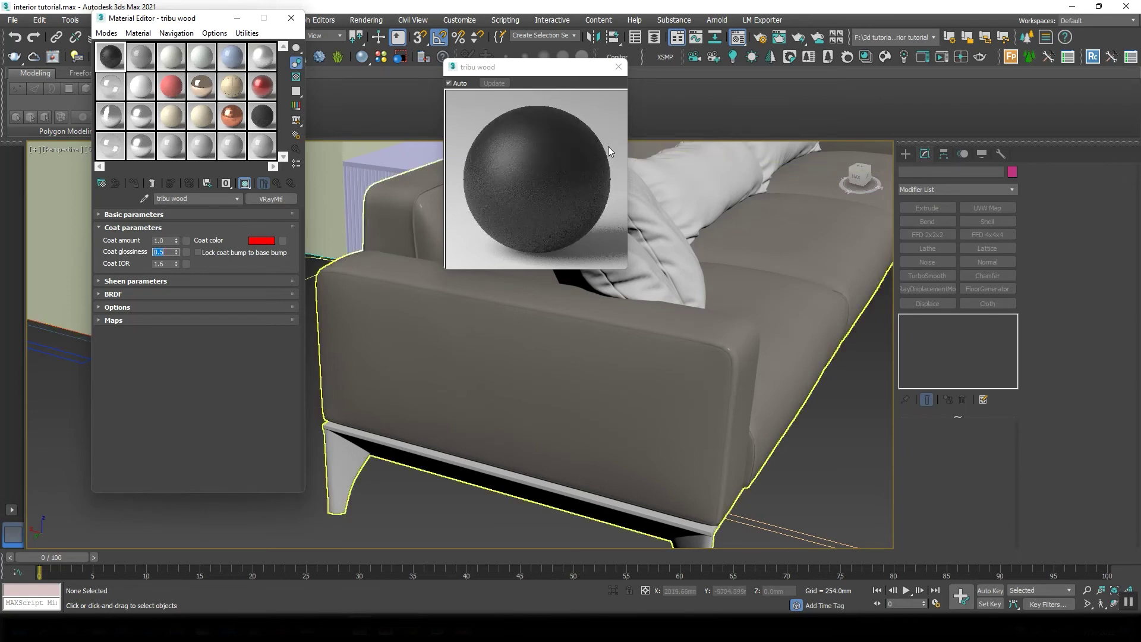
Try coat amounts of 0.5 and 0.7, with the coat colour opened for editing
key(shift+Tab)
text(.)
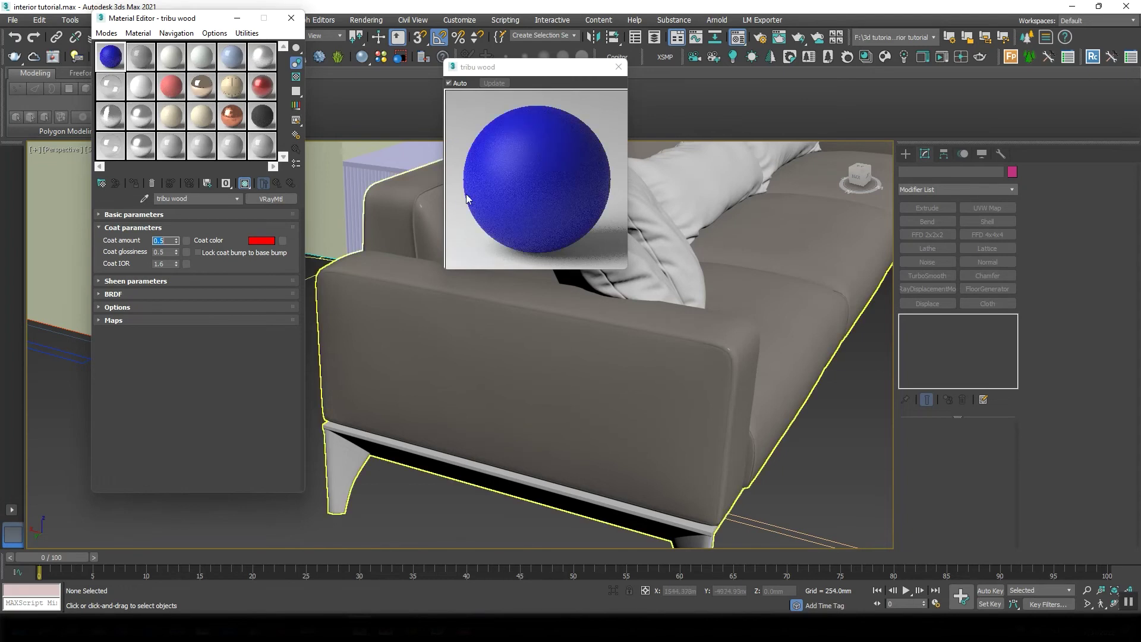
click(270, 241)
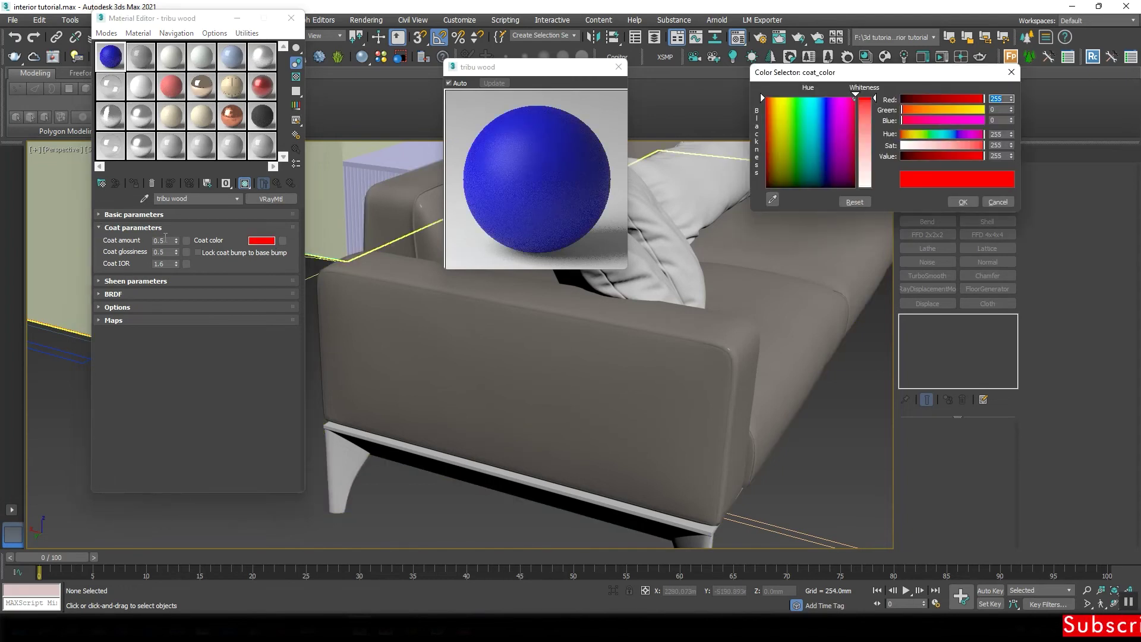
text(.7)
key(Return)
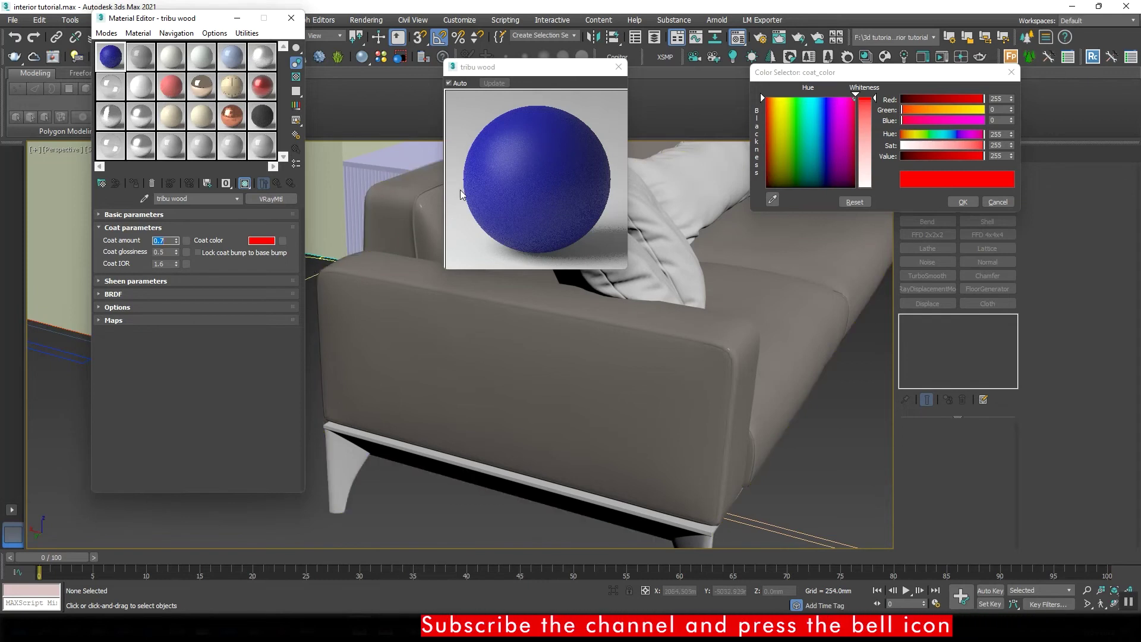
Try white and yellow-green coat colours, and cancel the colour change
drag(864, 99, 865, 187)
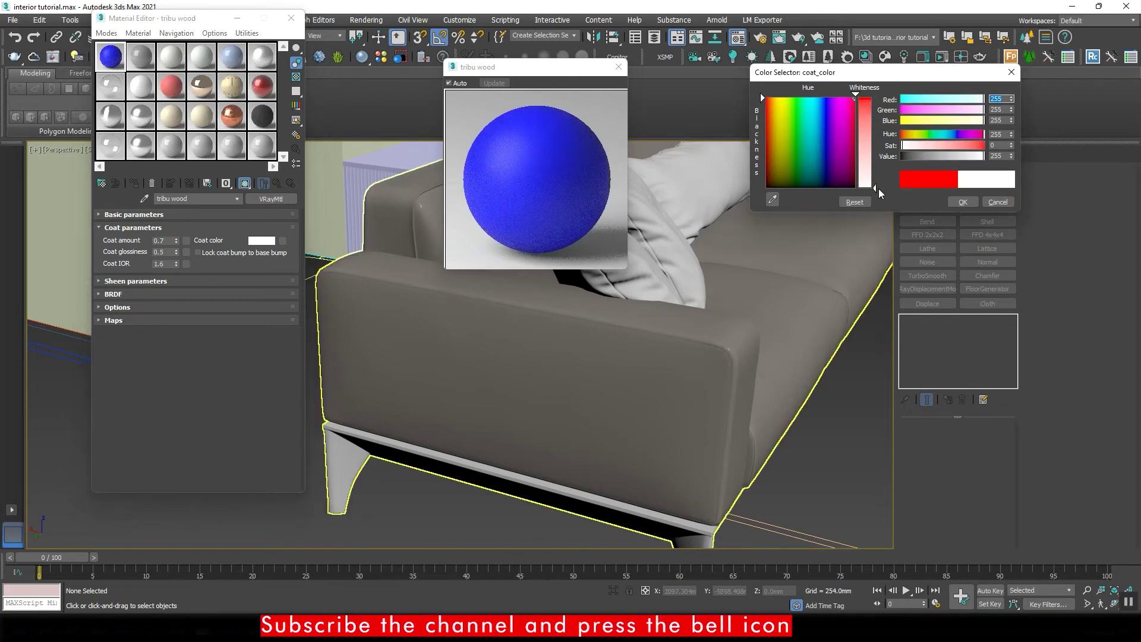
click(842, 106)
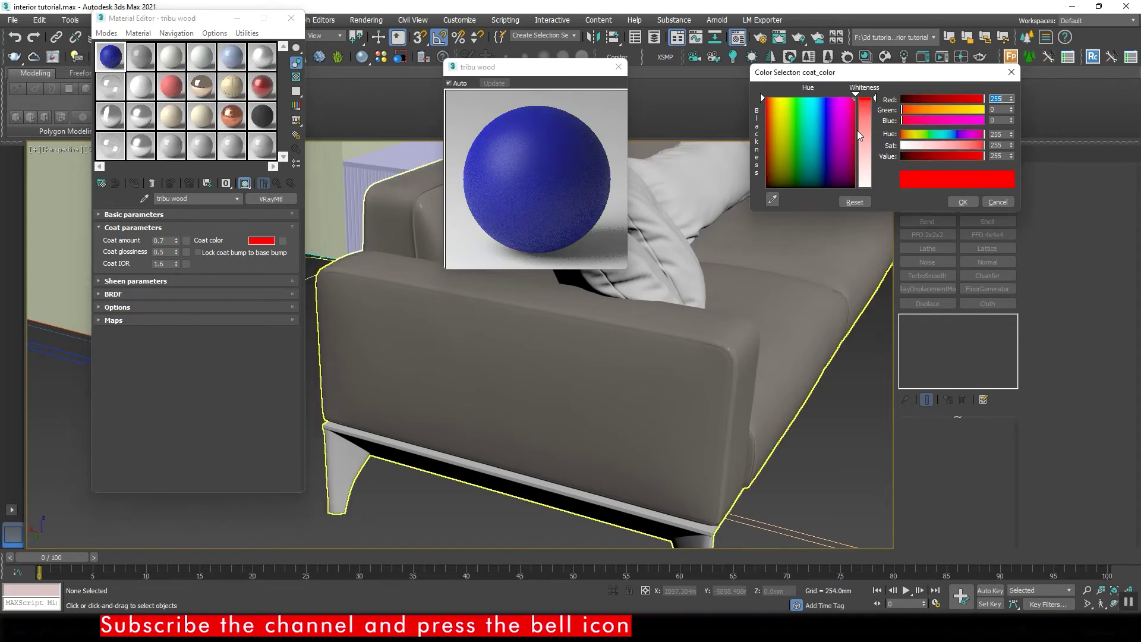
drag(843, 105, 786, 114)
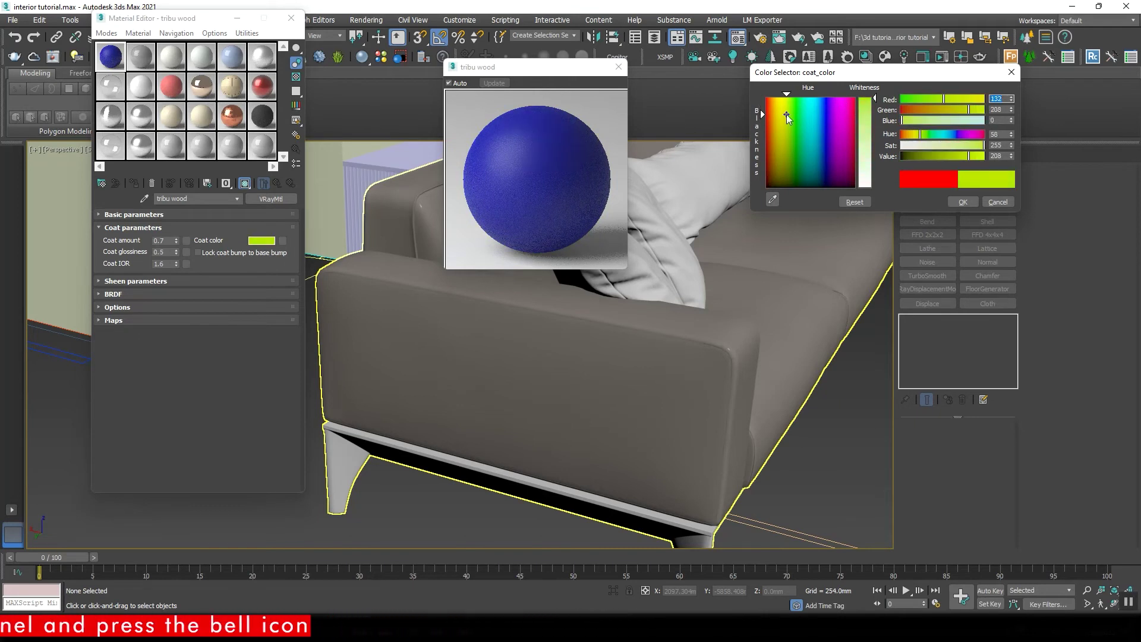
click(997, 202)
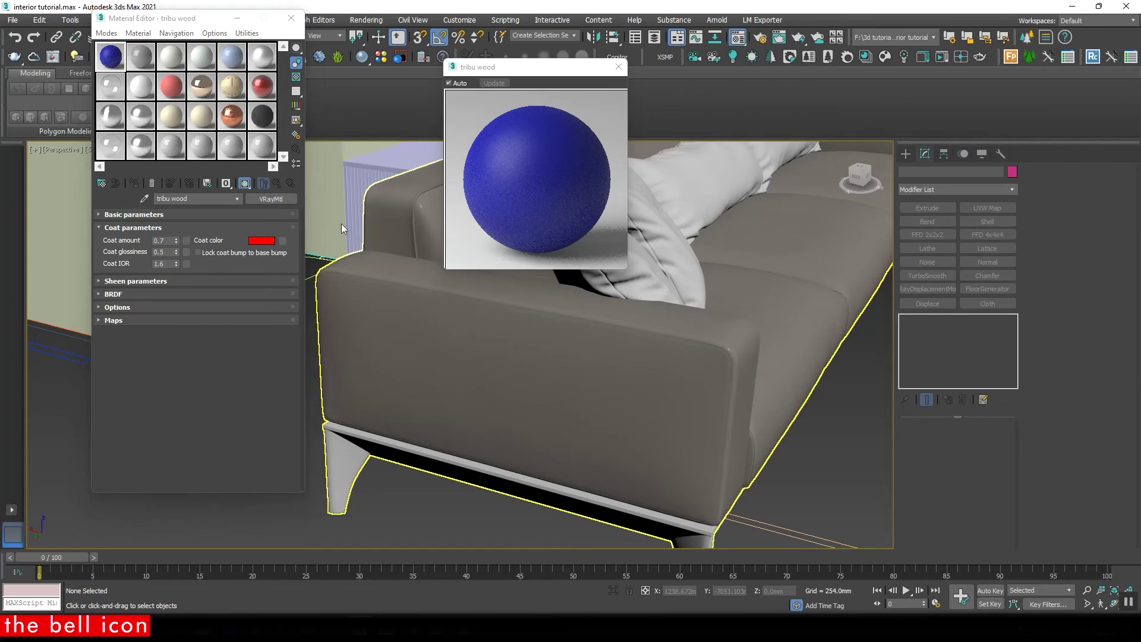
Set the coat colour to white (255, 255, 255)
click(261, 240)
drag(874, 129, 874, 187)
click(963, 202)
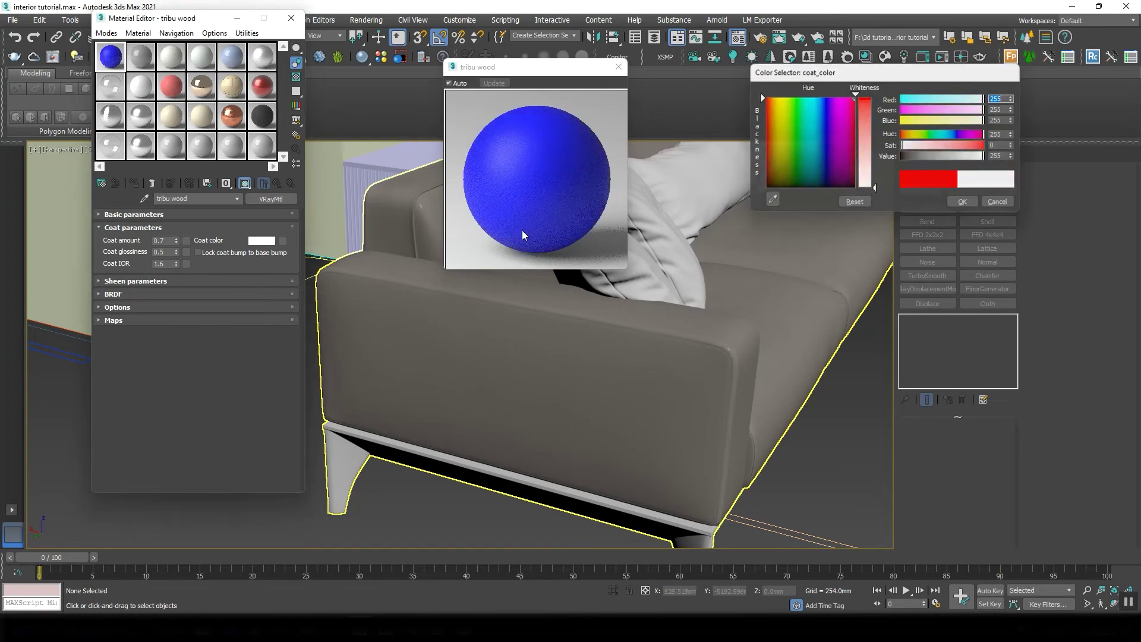
Set the coat amount and coat glossiness to 0.0, and collapse the coat parameters
double_click(164, 240)
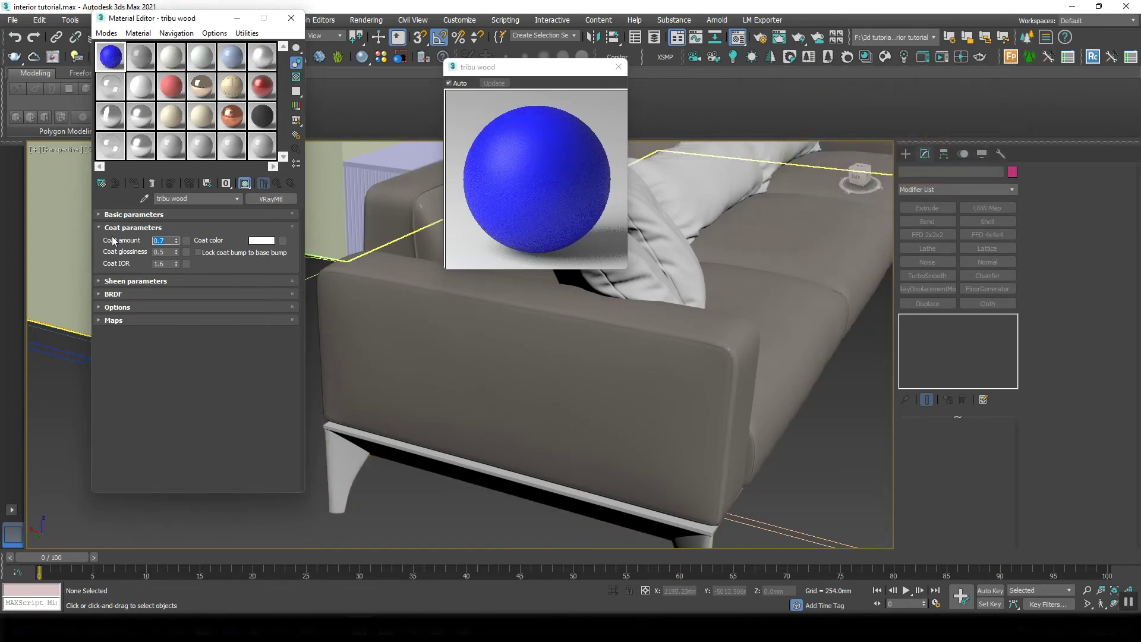
double_click(169, 252)
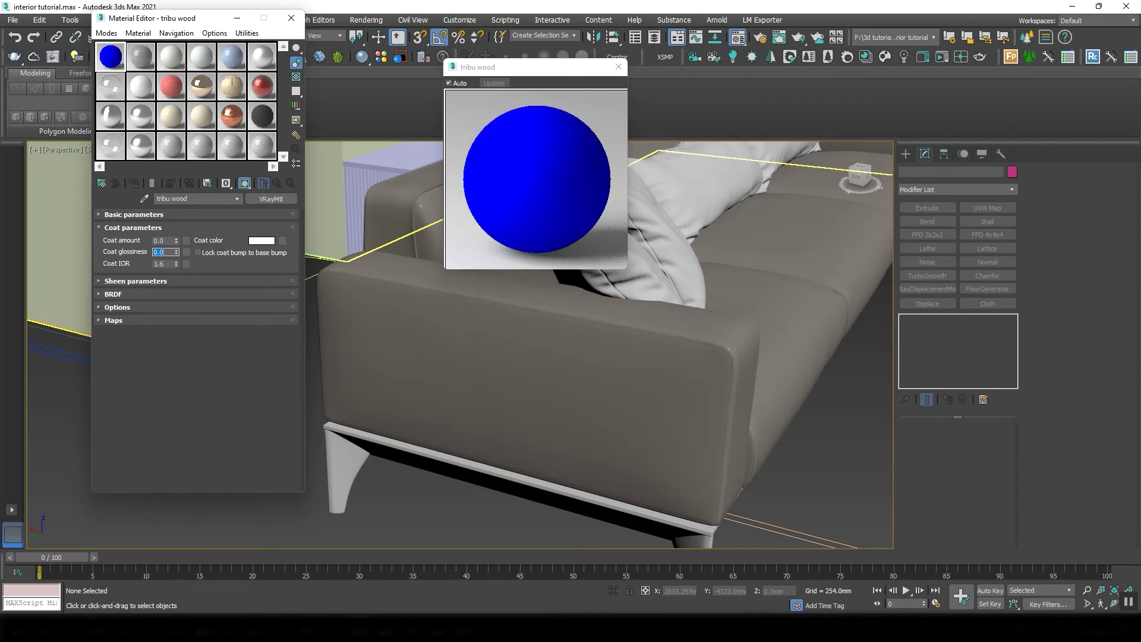
click(135, 227)
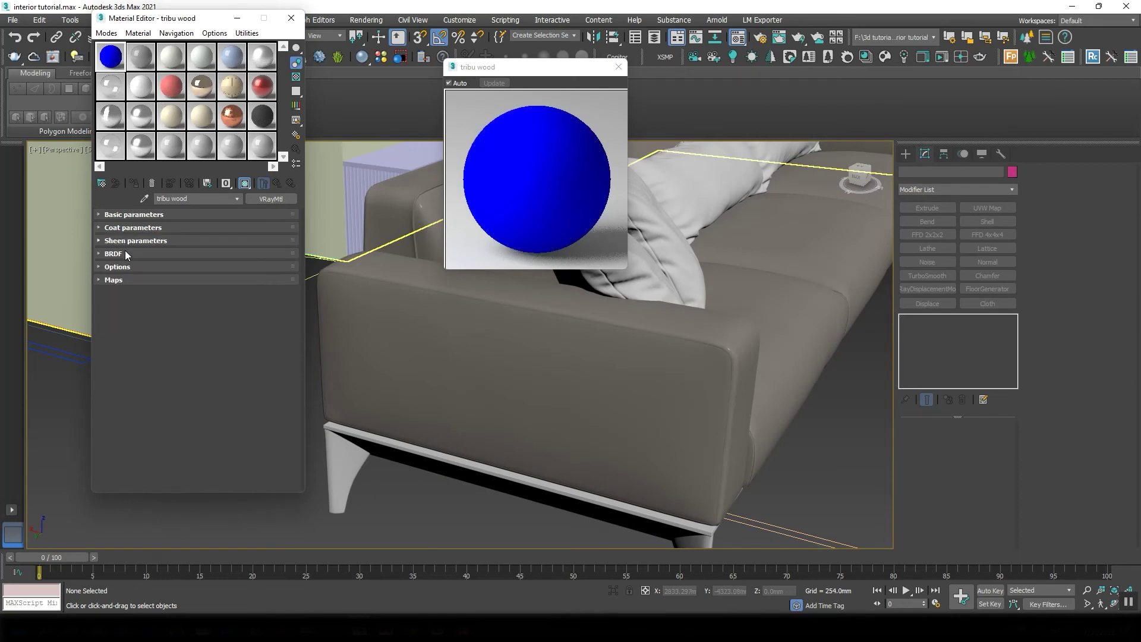
Expand the sheen parameters, try a fully saturated red sheen colour, and cancel the colour change
click(111, 241)
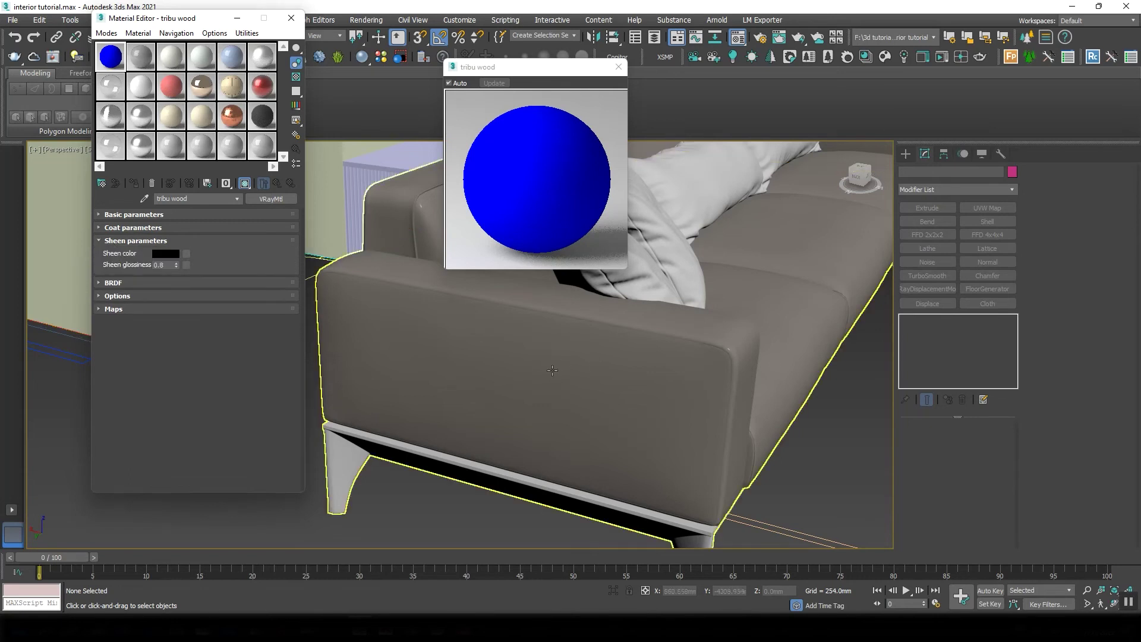
click(176, 253)
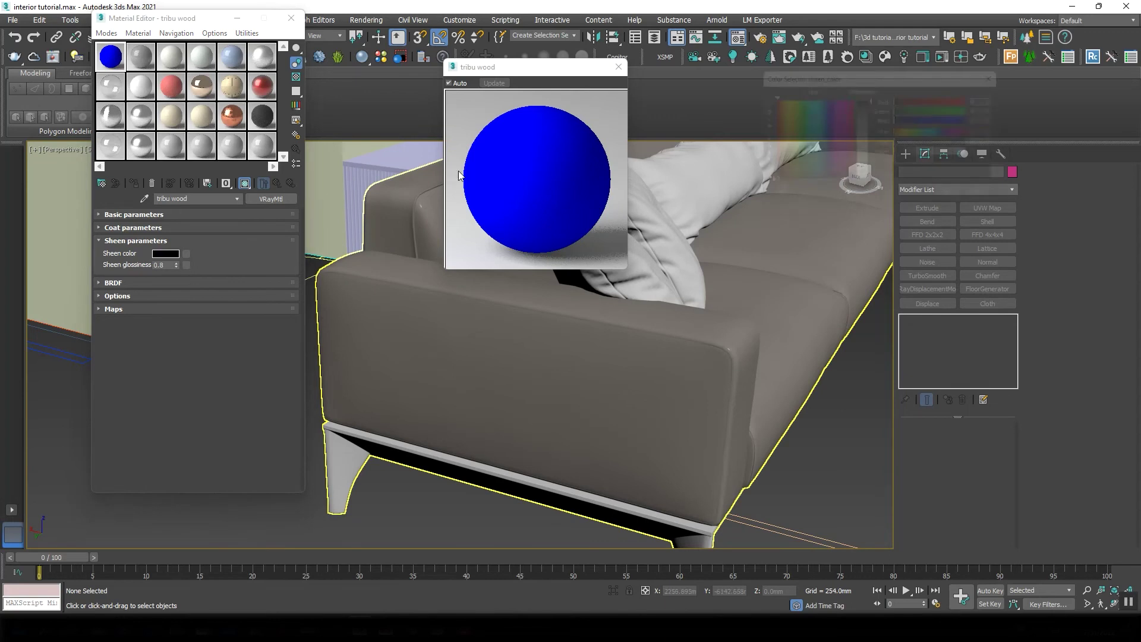
drag(801, 138, 867, 116)
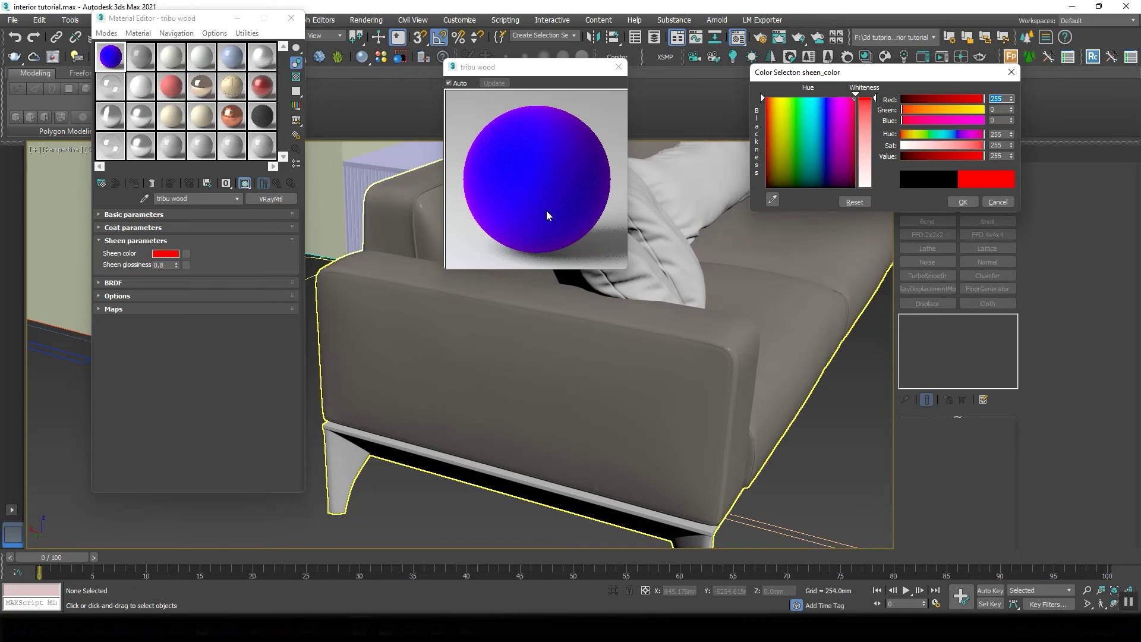
click(998, 201)
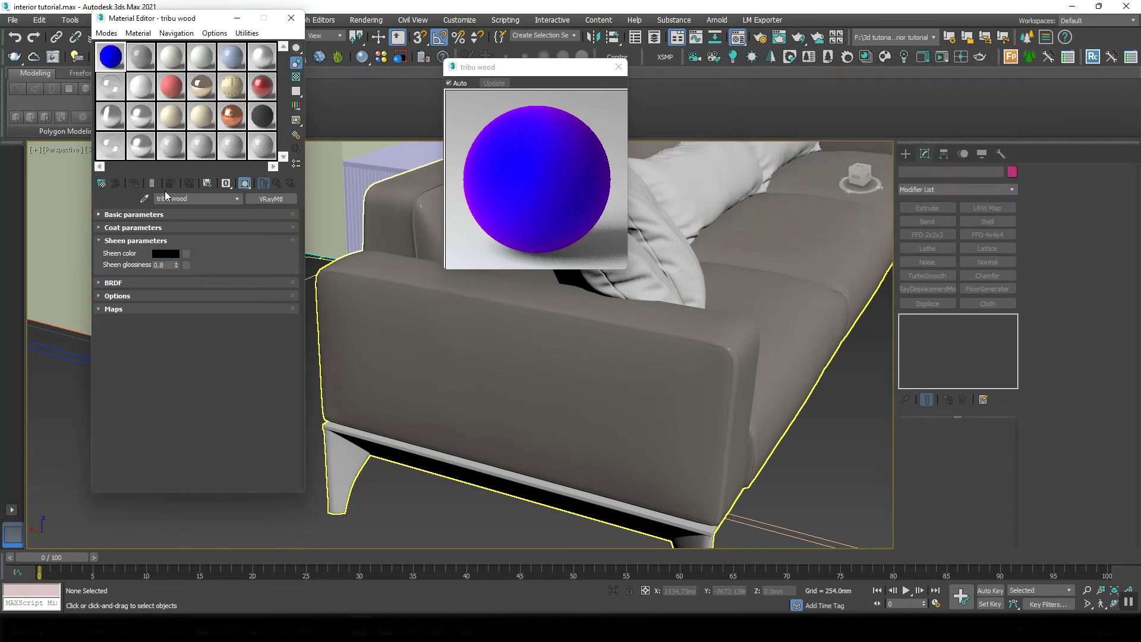
Expand the material's Maps section and examine its list of map slots
click(108, 310)
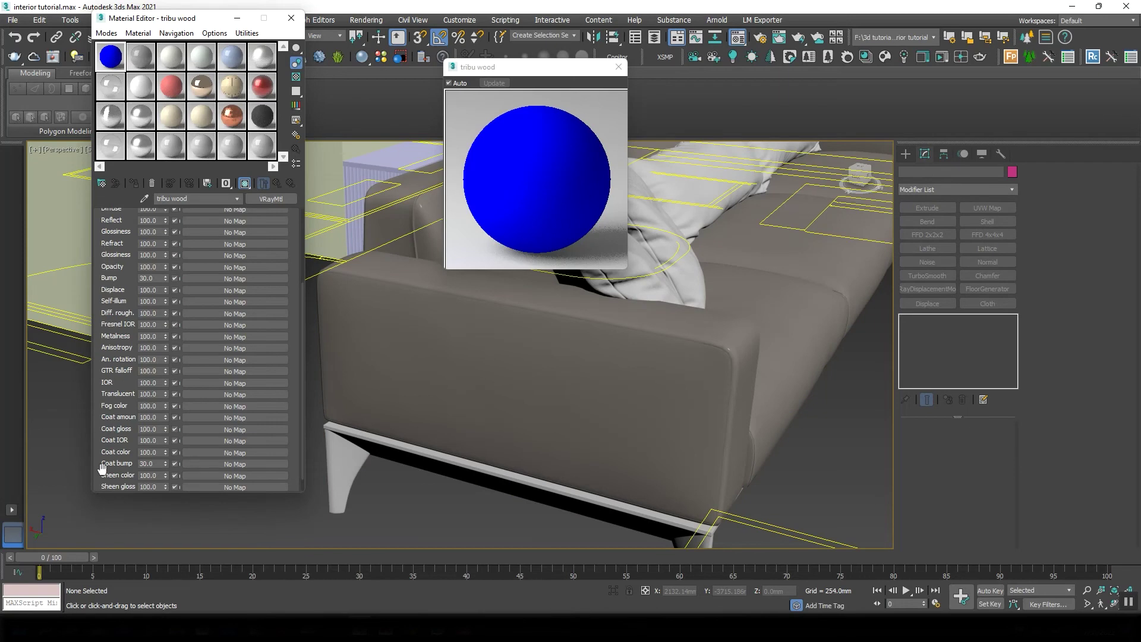
Collapse the Maps and Sheen parameters rollouts of the tribu wood material
scroll(102, 468, down, 1)
scroll(129, 422, up, 5)
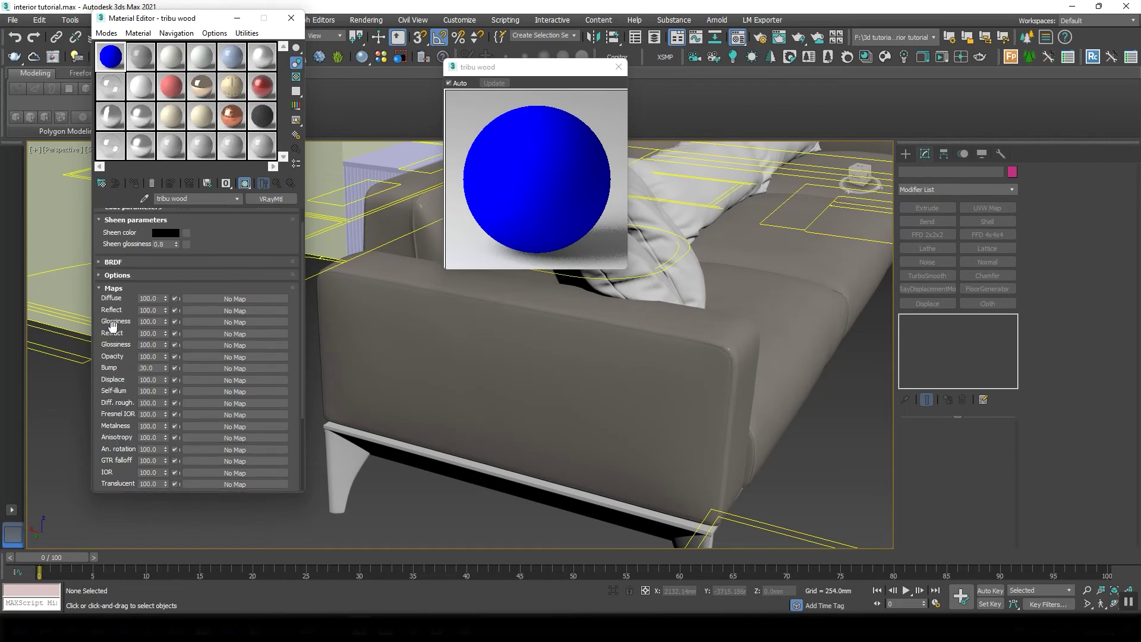
click(110, 288)
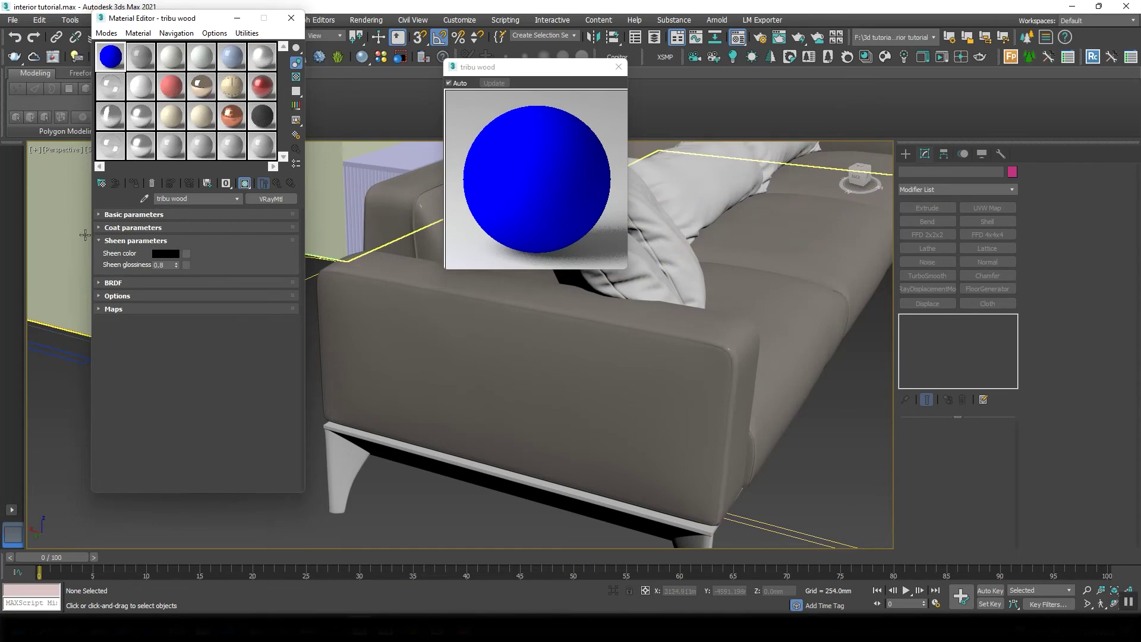
click(247, 238)
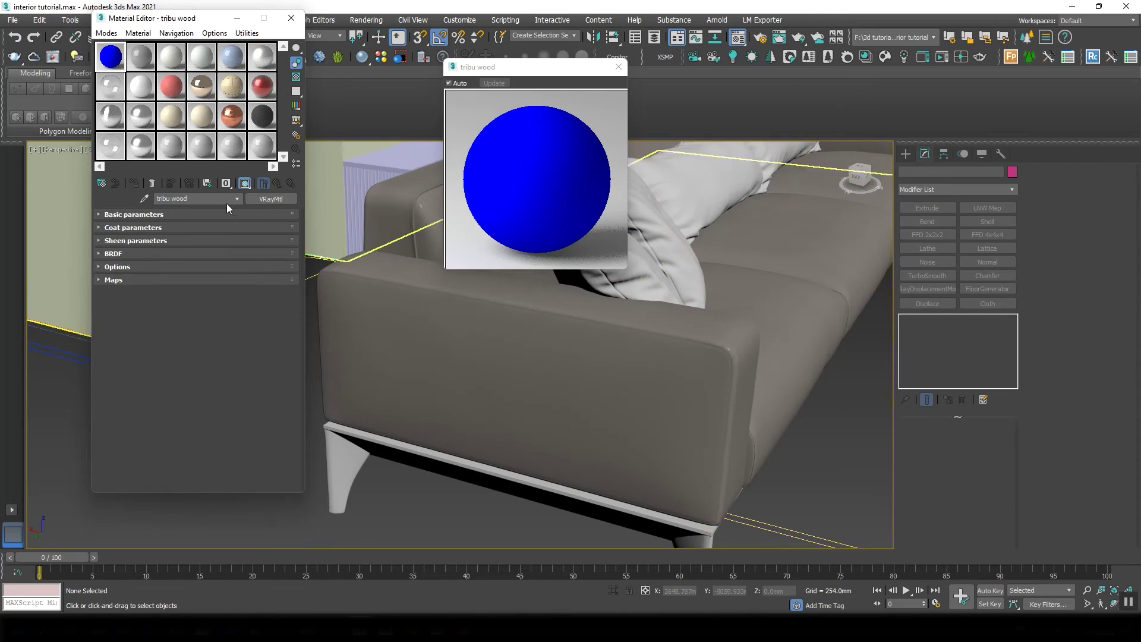
Close the tribu wood preview window, switch to the Slate Material Editor and maximize it
click(108, 34)
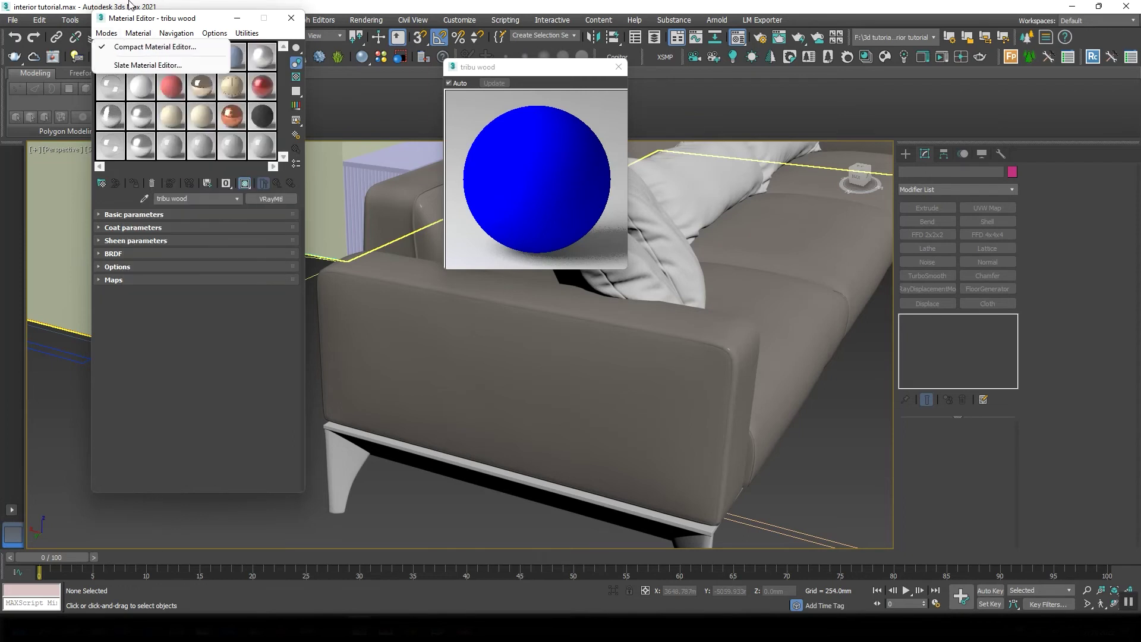
click(200, 23)
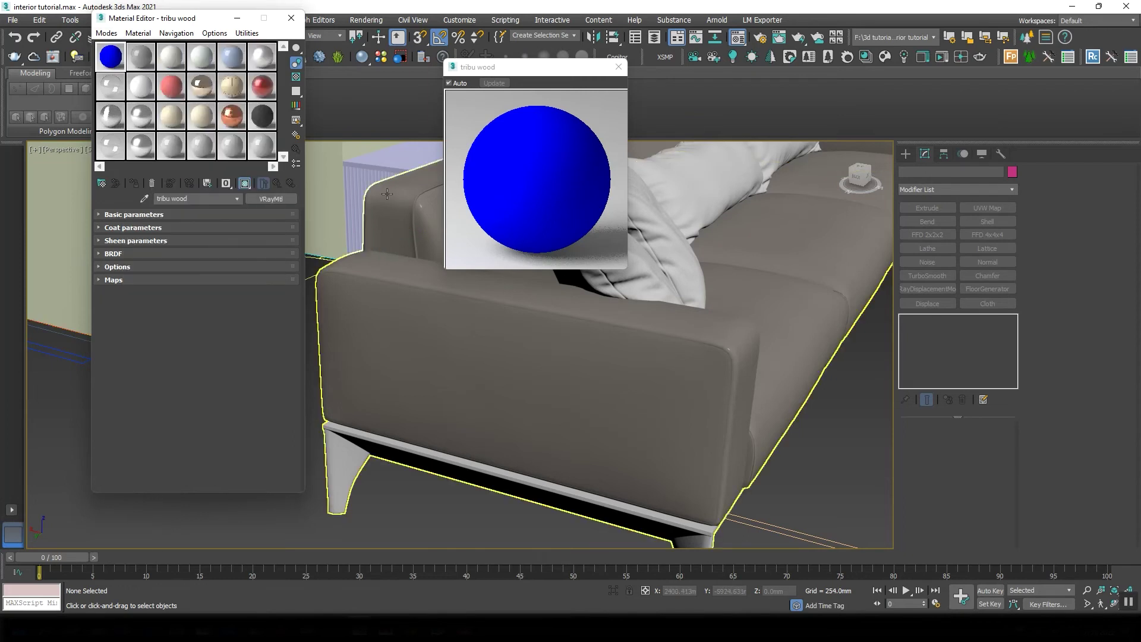
click(619, 68)
click(114, 36)
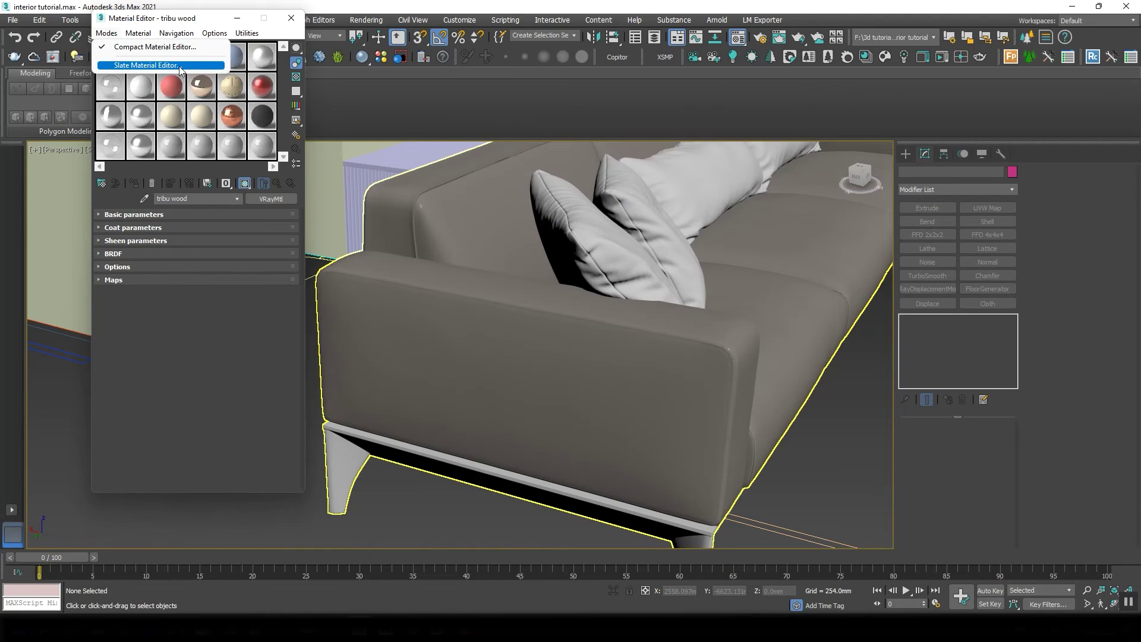
click(146, 65)
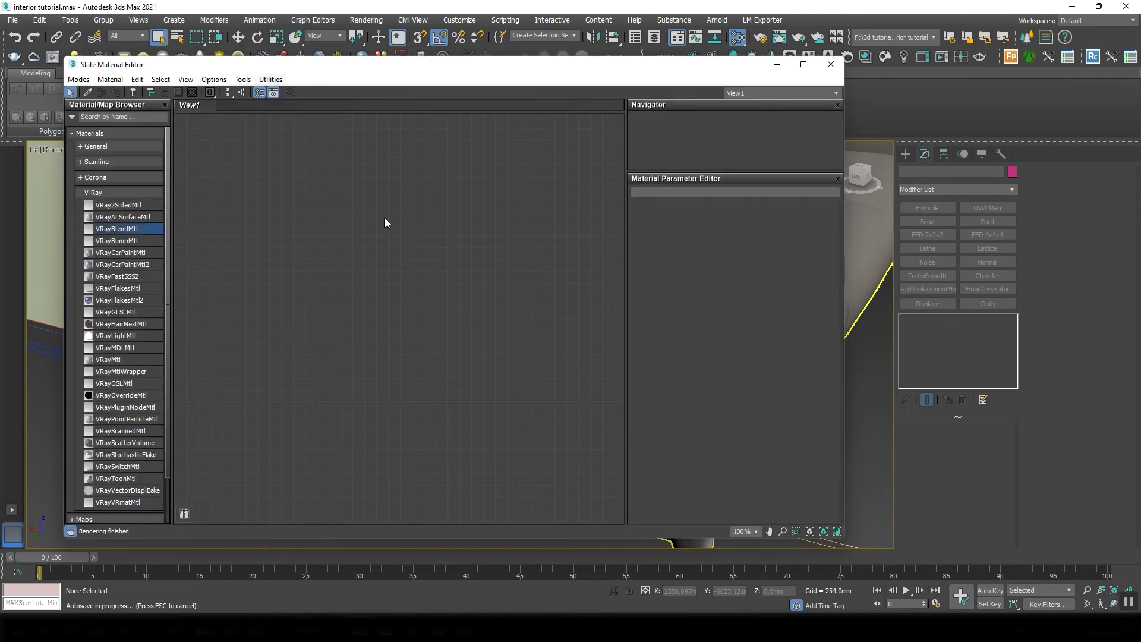
drag(364, 66, 574, 22)
click(1014, 21)
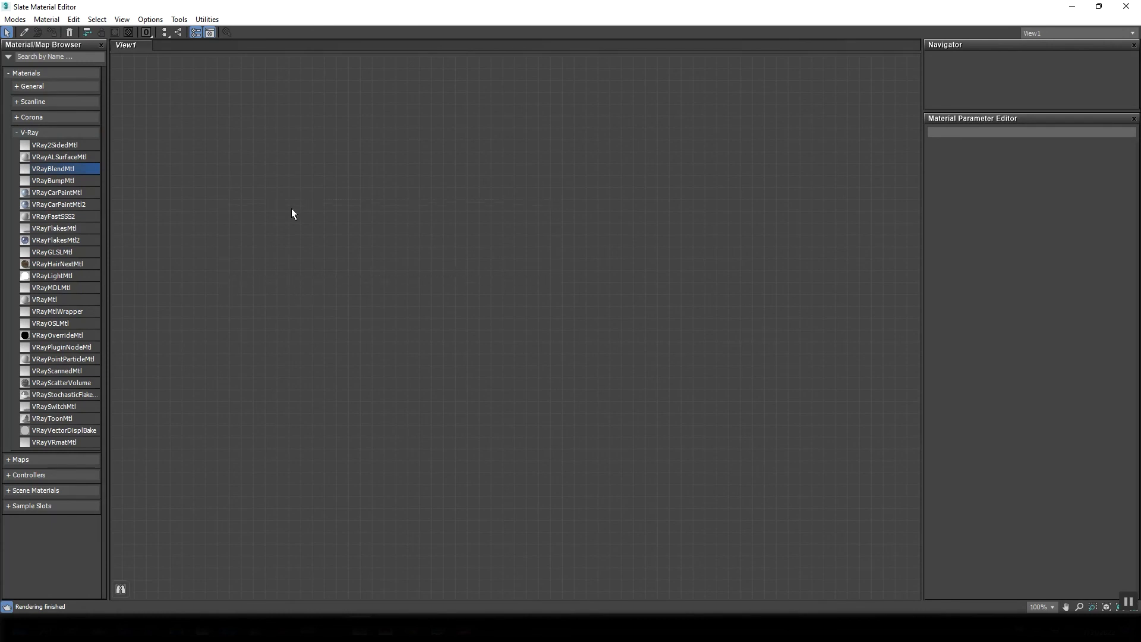
scroll(597, 178, down, 1)
click(209, 20)
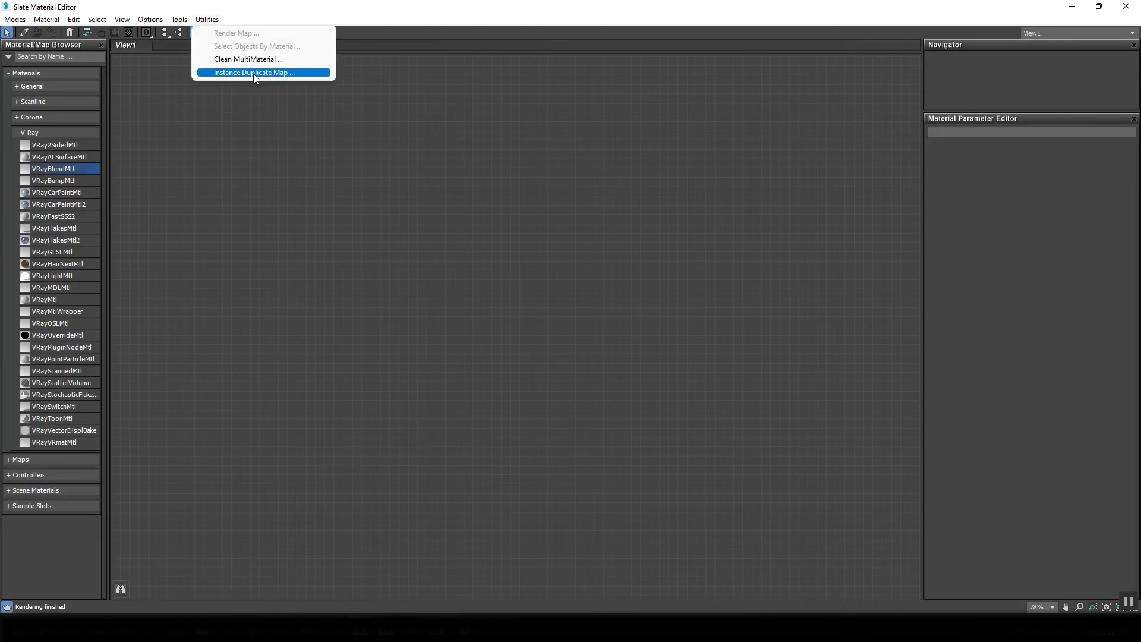
click(553, 145)
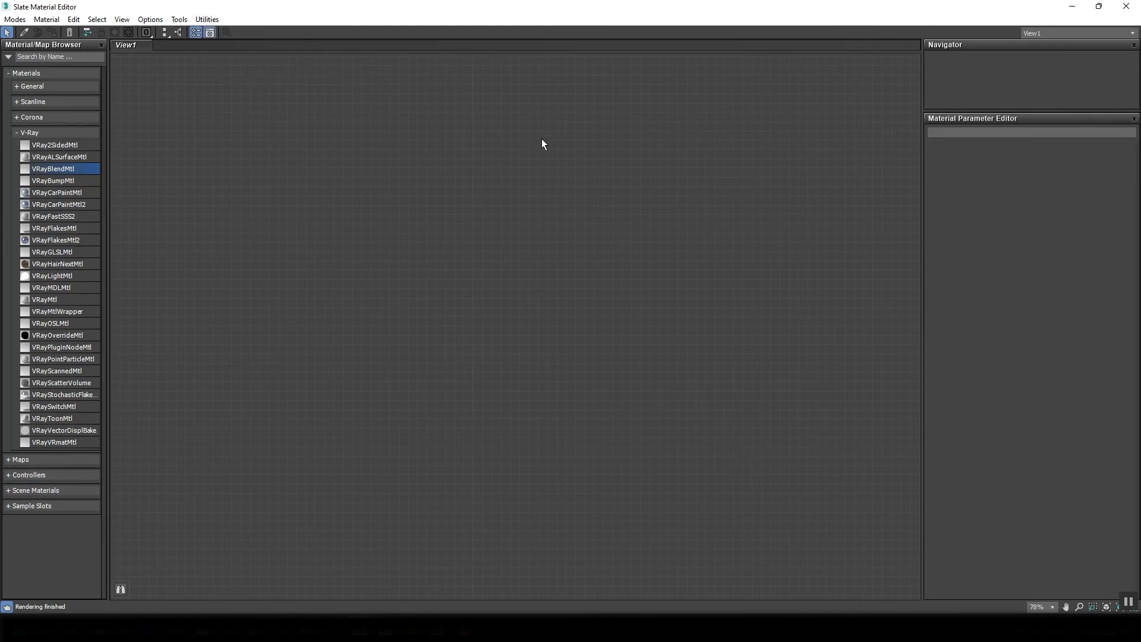
click(150, 19)
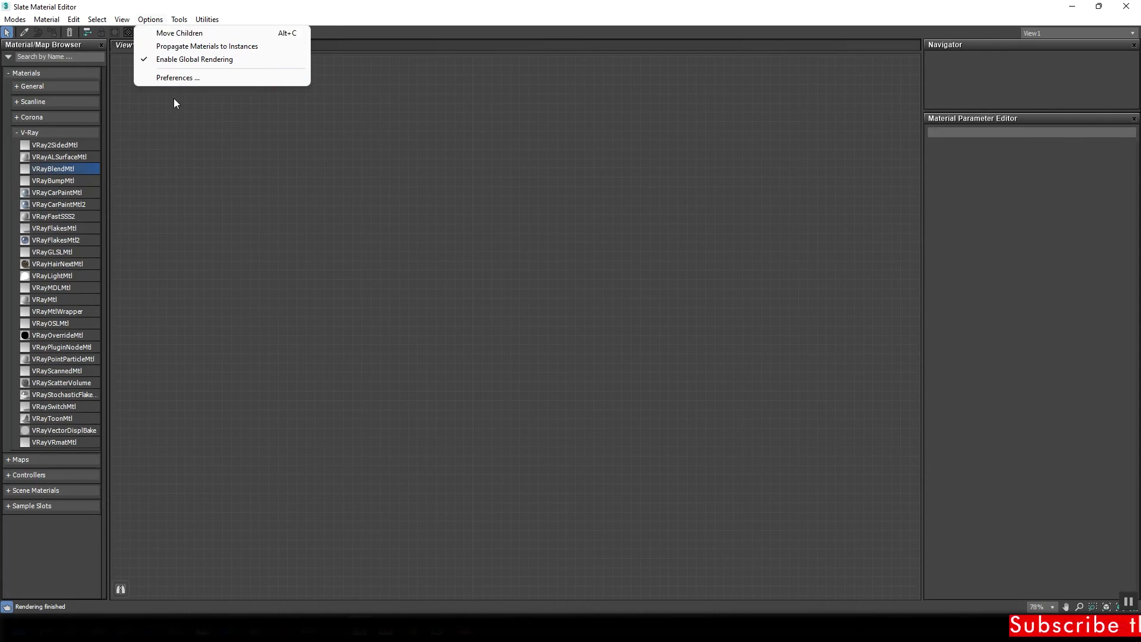
click(172, 134)
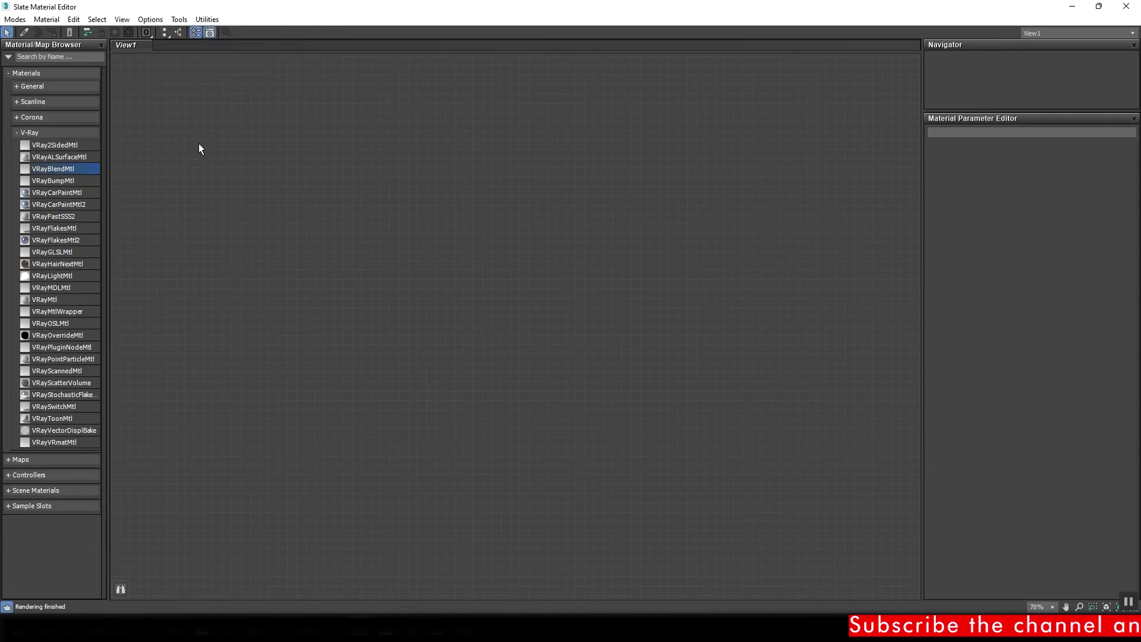
click(179, 19)
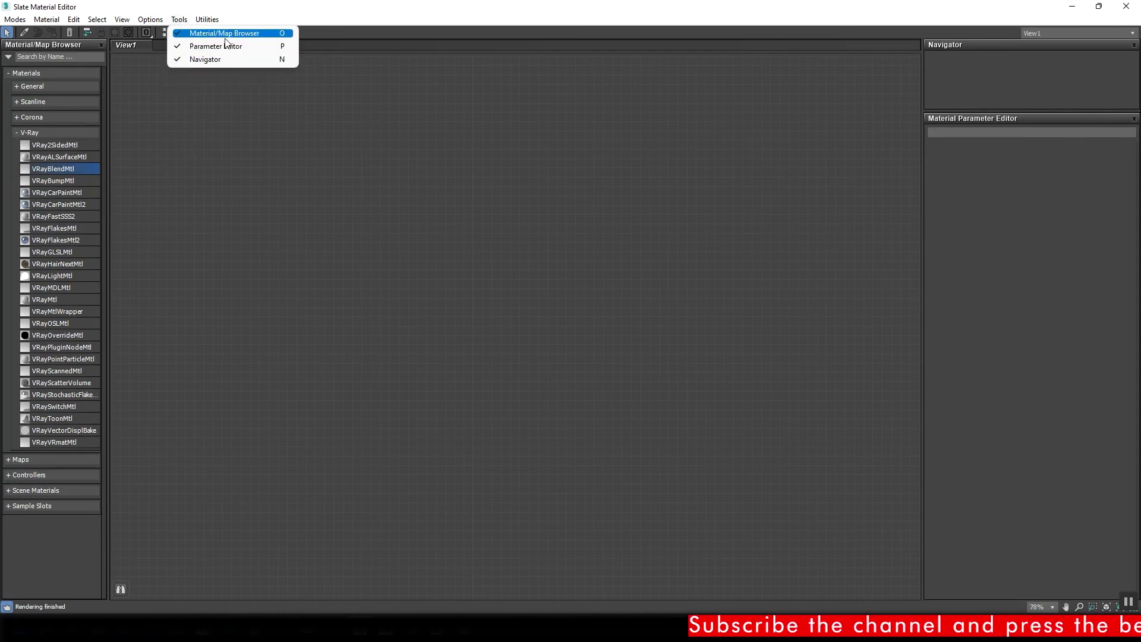
click(49, 34)
click(122, 19)
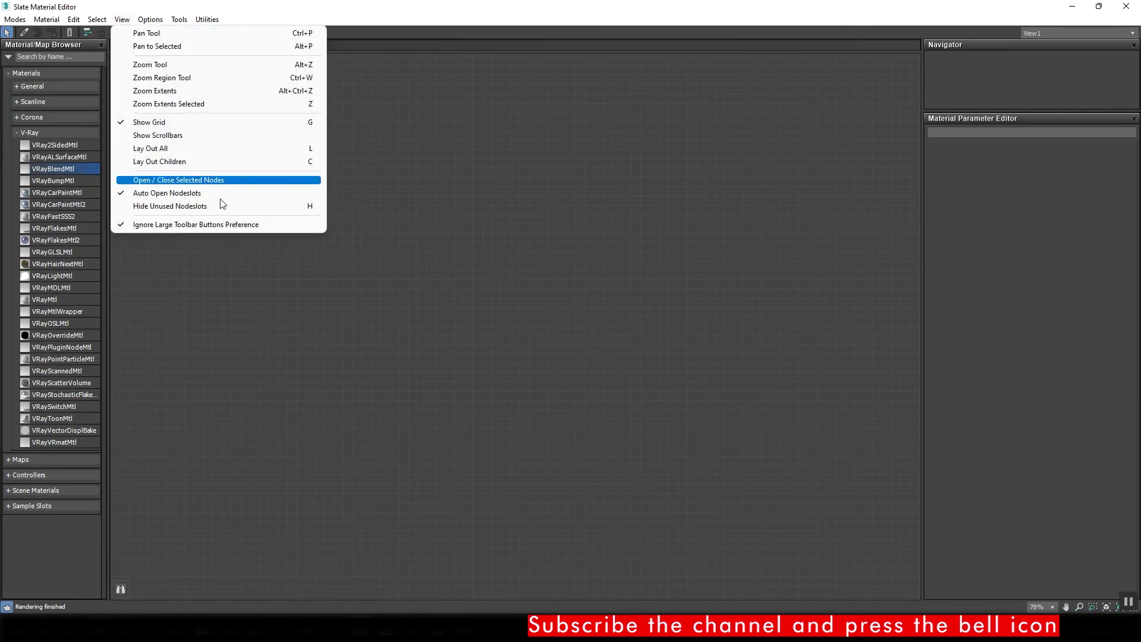
click(515, 186)
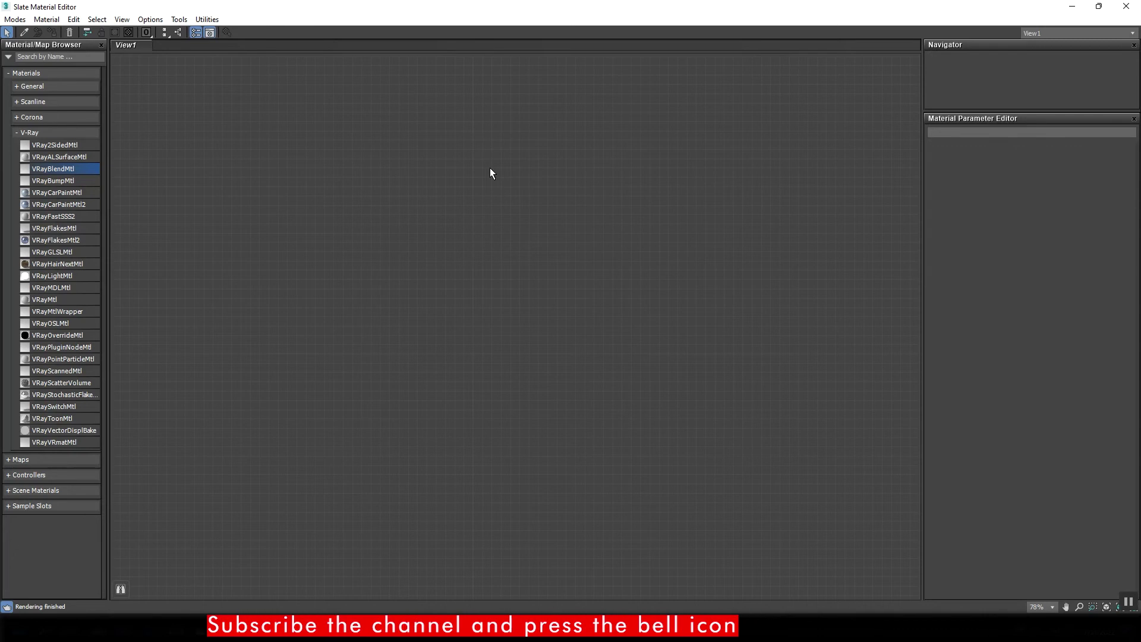
click(46, 19)
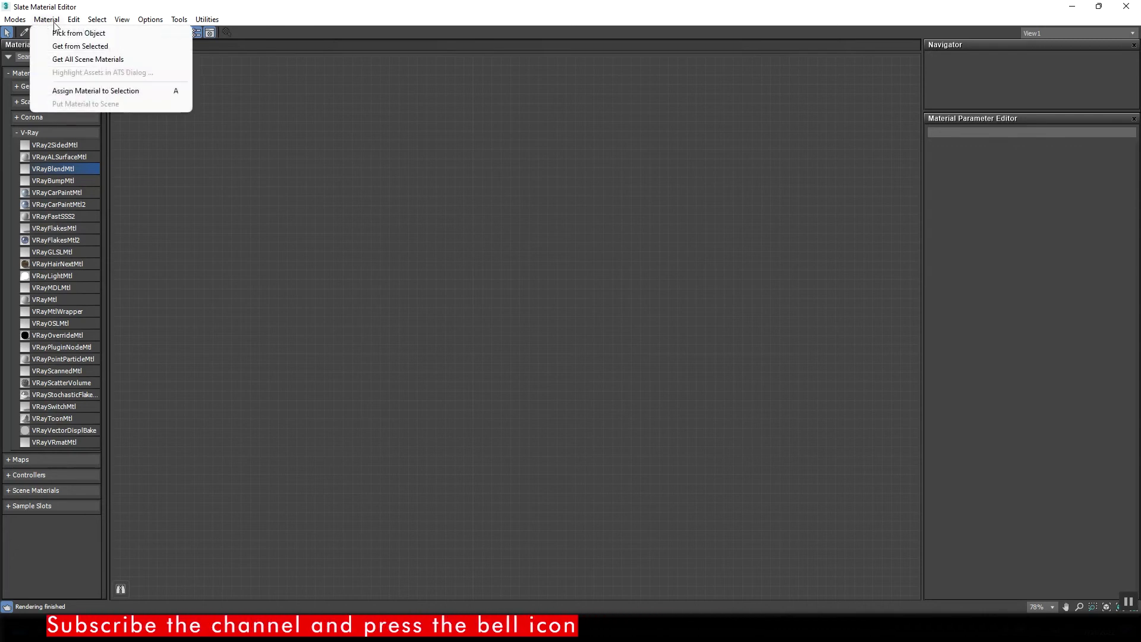
mouse_move(74, 20)
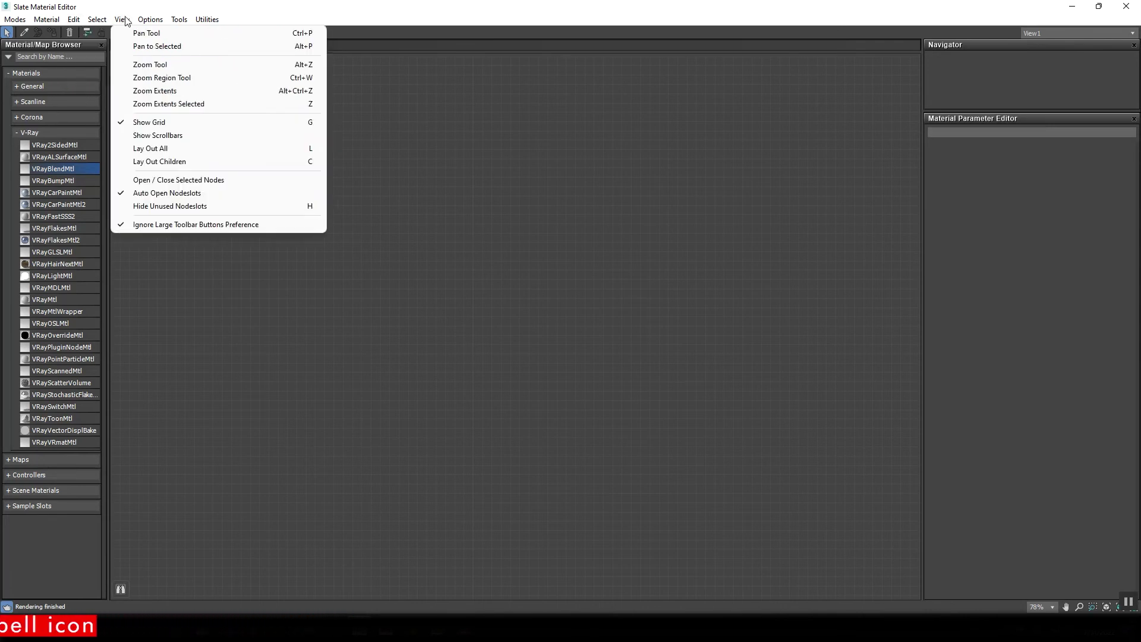
click(310, 141)
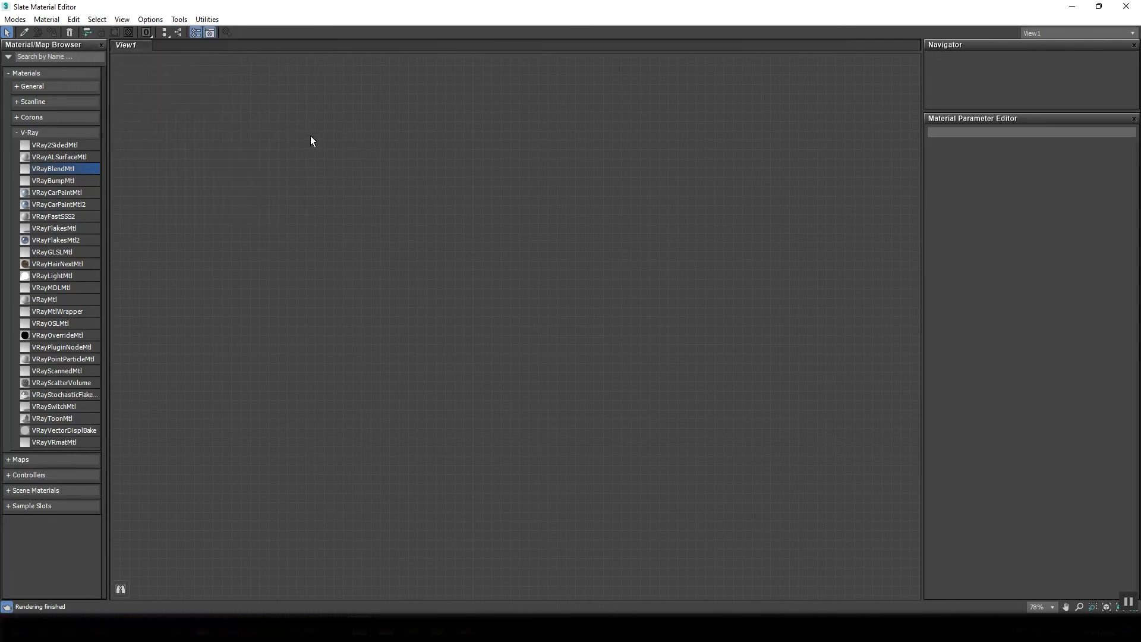
click(16, 21)
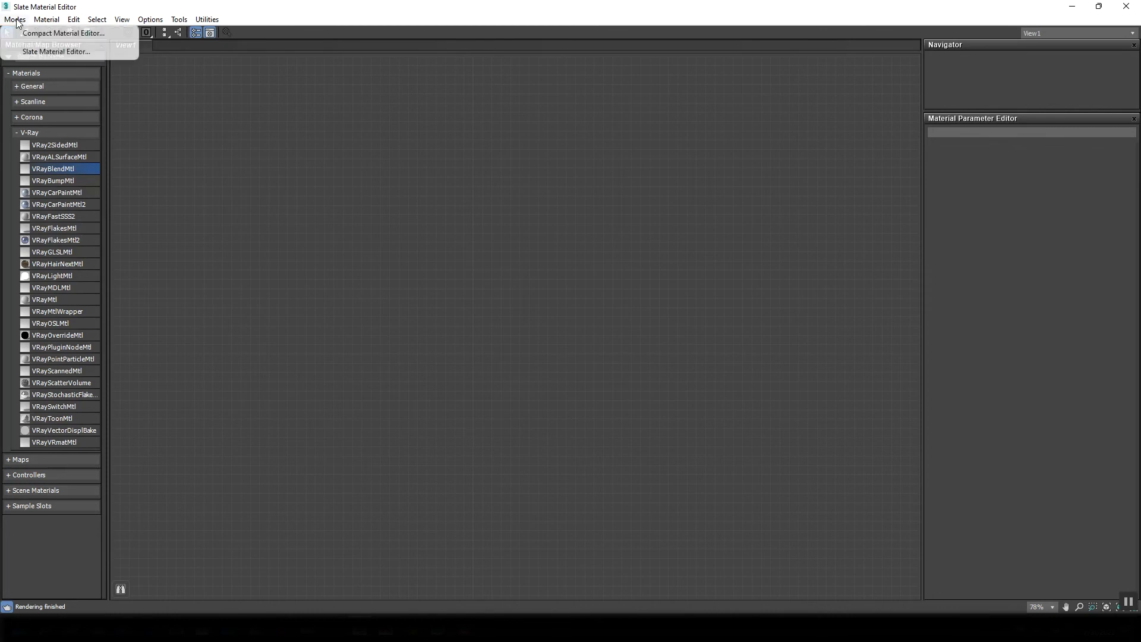
click(447, 120)
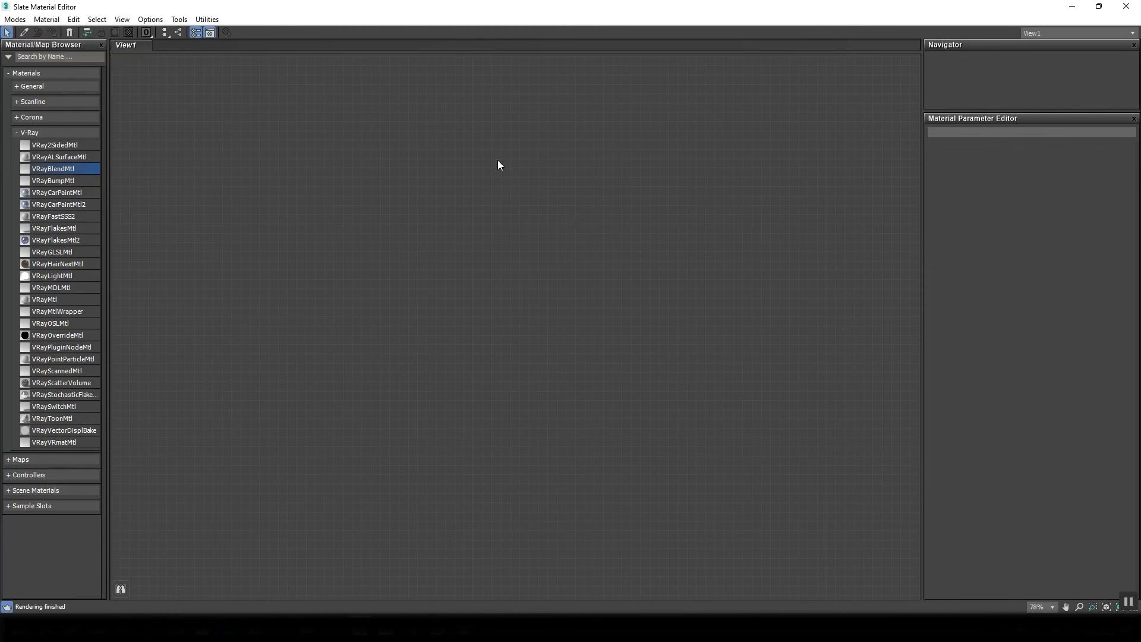
click(35, 133)
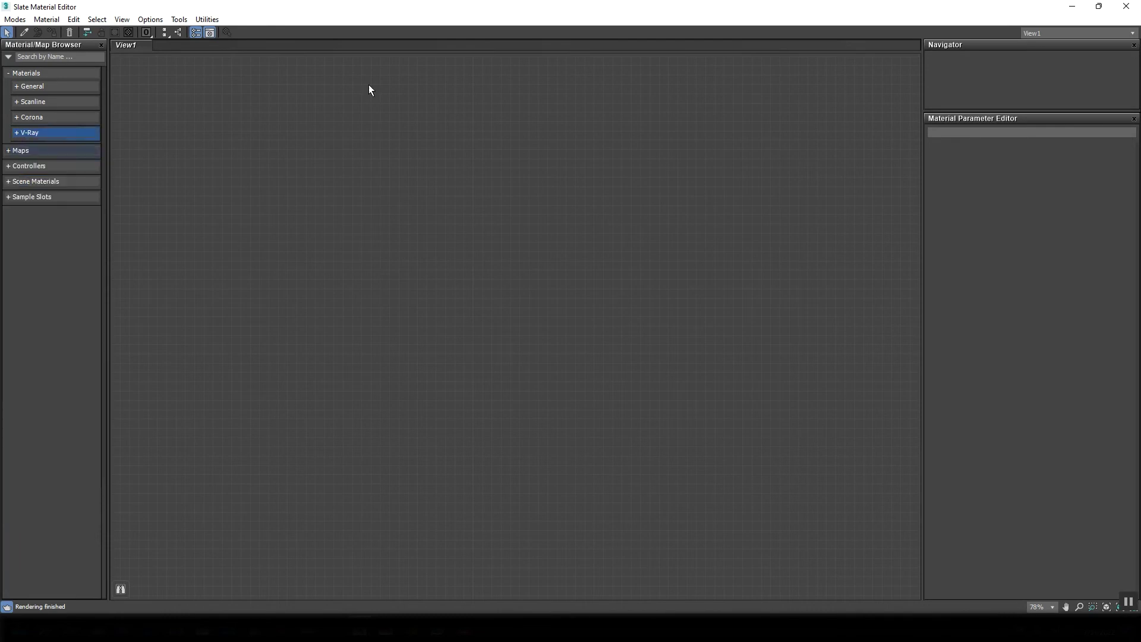
click(25, 132)
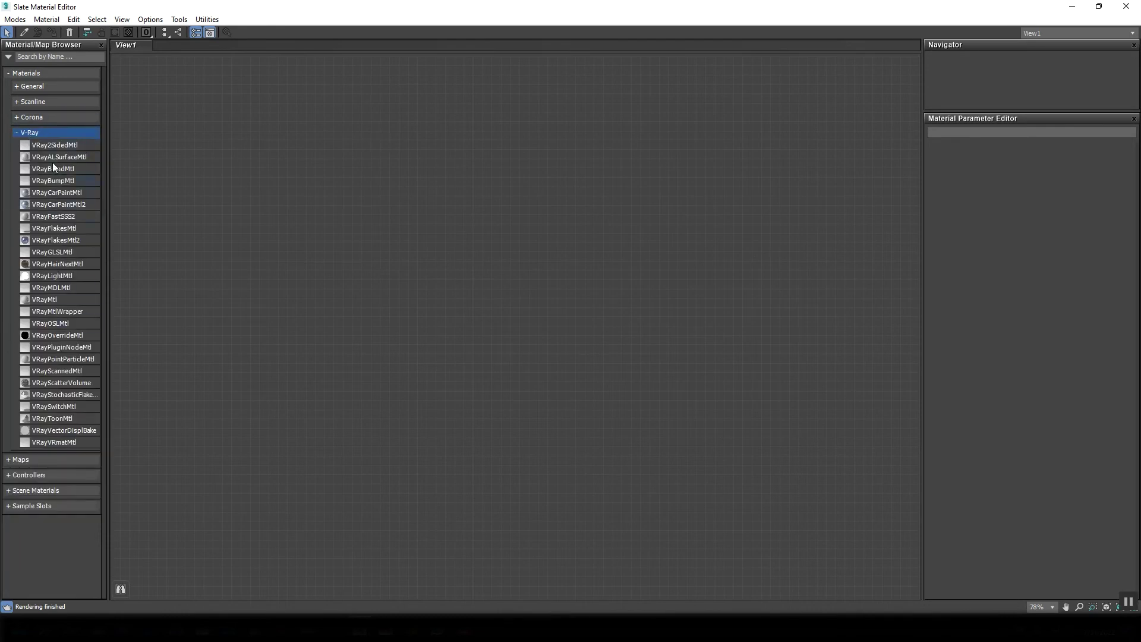
right_click(349, 215)
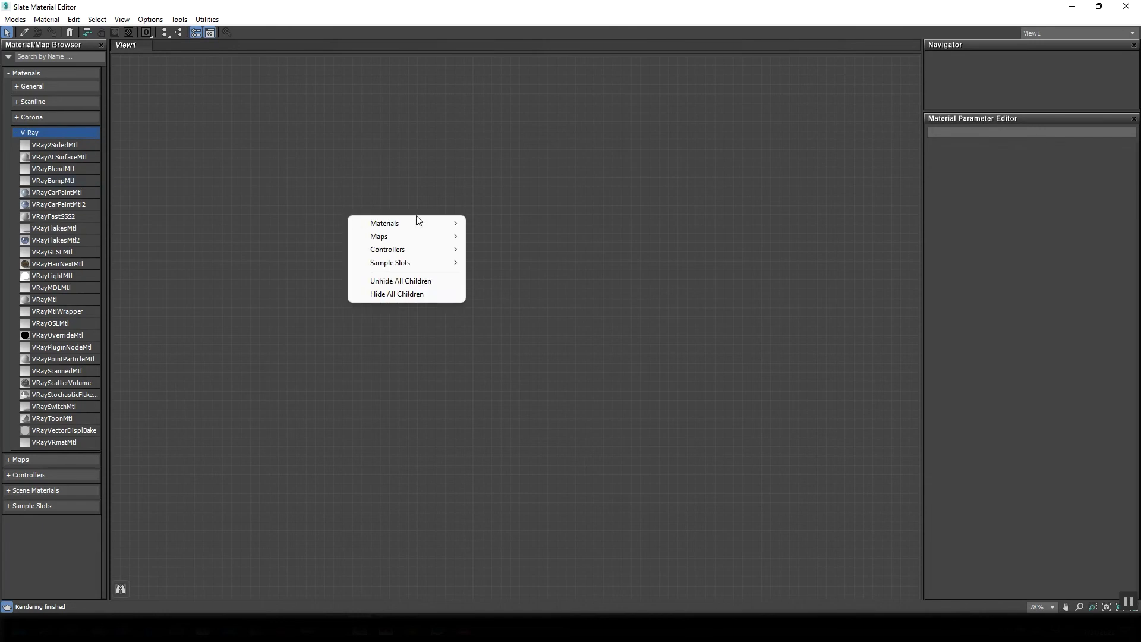
mouse_move(364, 225)
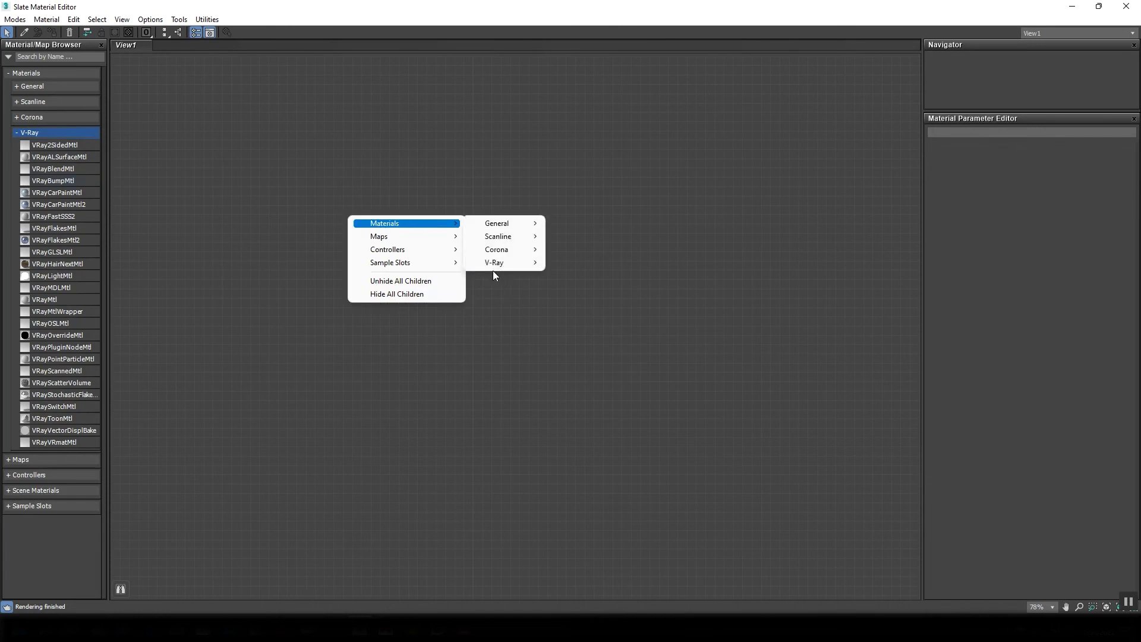
click(319, 140)
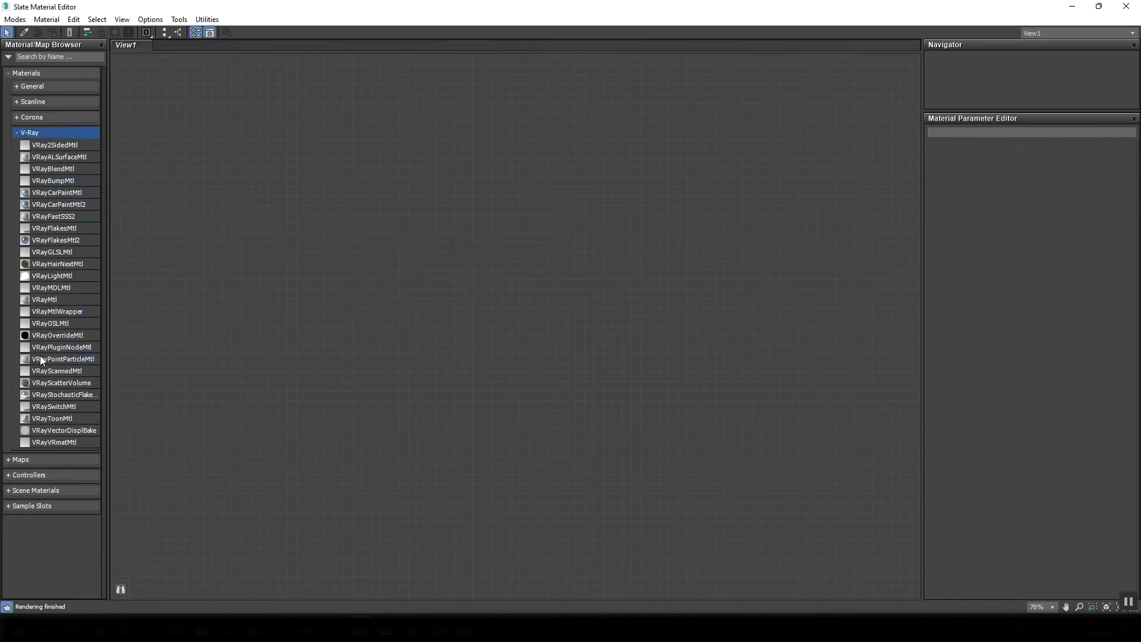
Add a VRayMtl node from the V-Ray materials to View1 and display its parameters
drag(44, 298, 391, 172)
double_click(408, 183)
scroll(371, 189, up, 5)
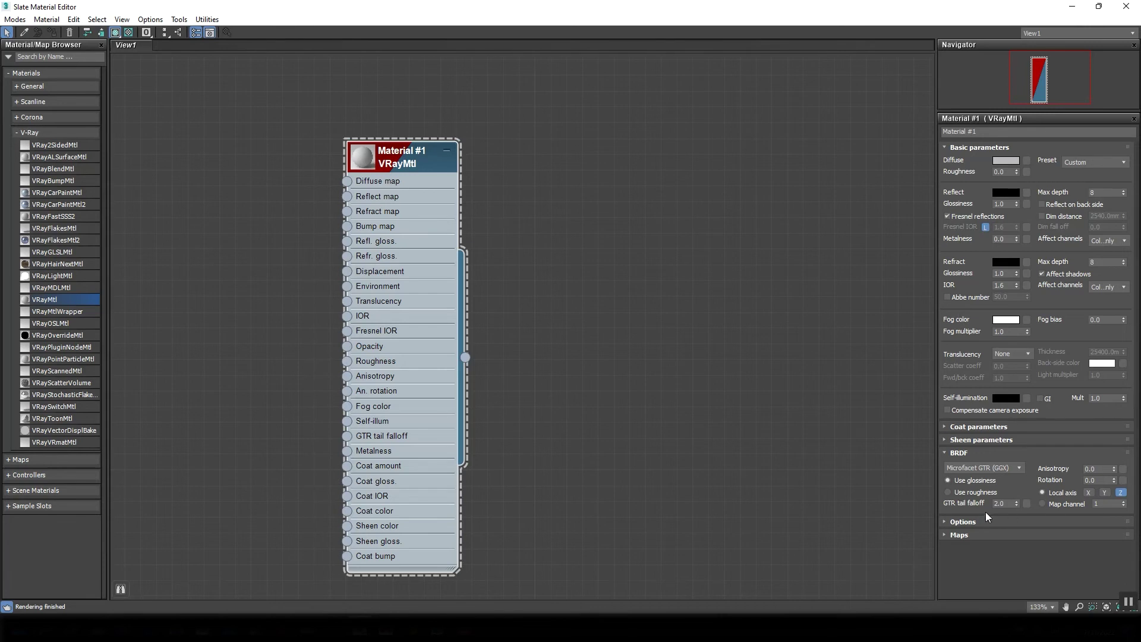
Collapse the VRayMtl's BRDF and Basic parameters rollouts and move its node closer to the middle of View1
click(954, 453)
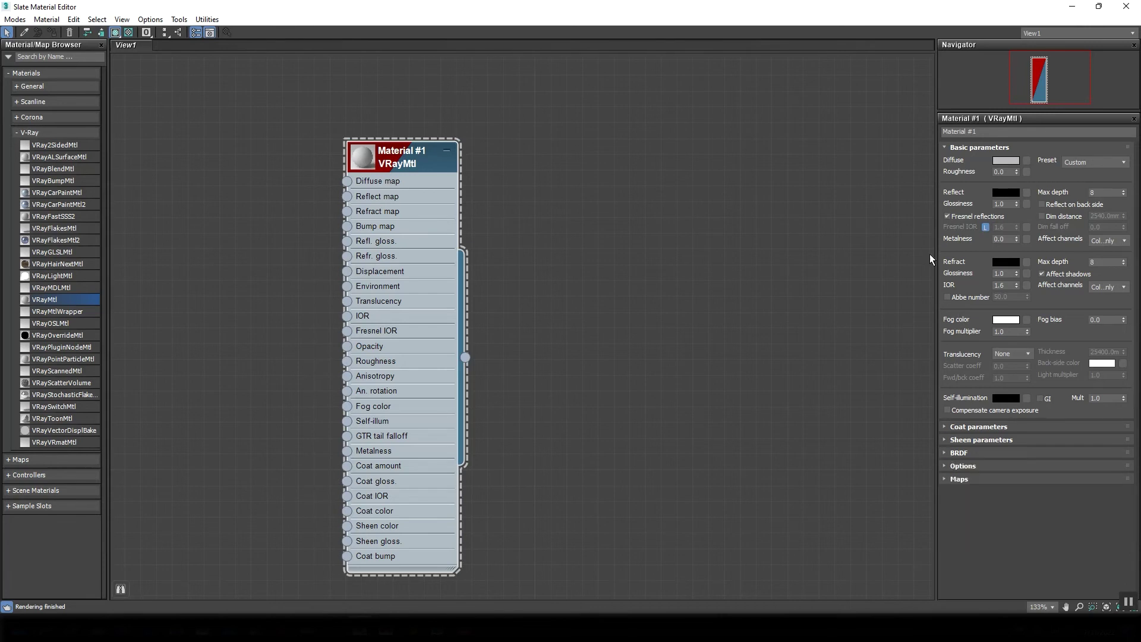
click(963, 150)
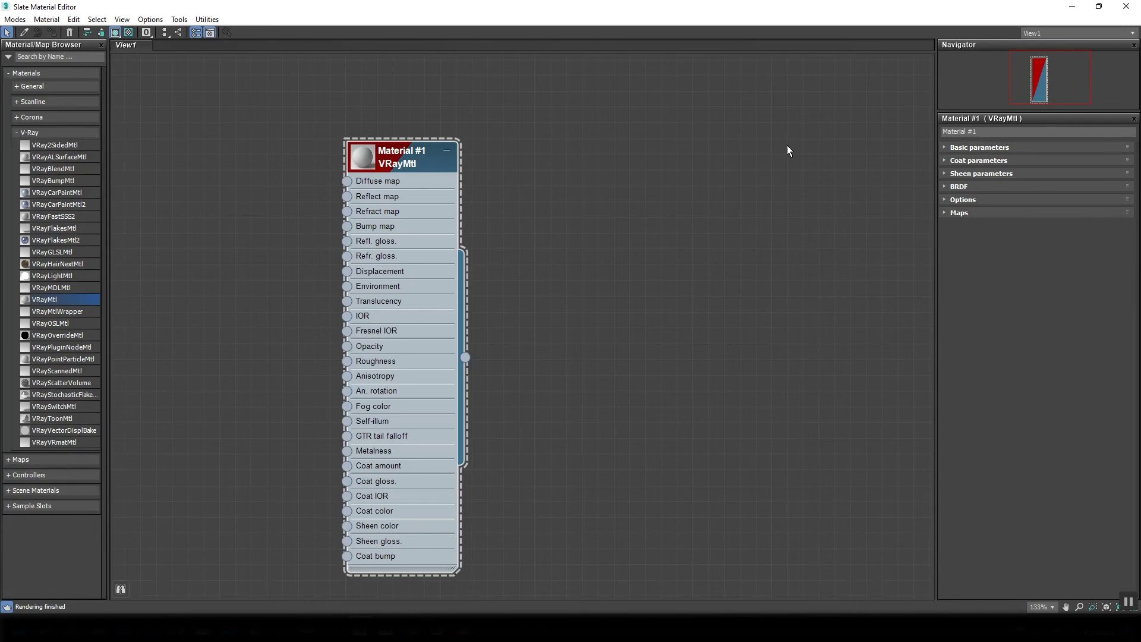
drag(390, 162, 579, 131)
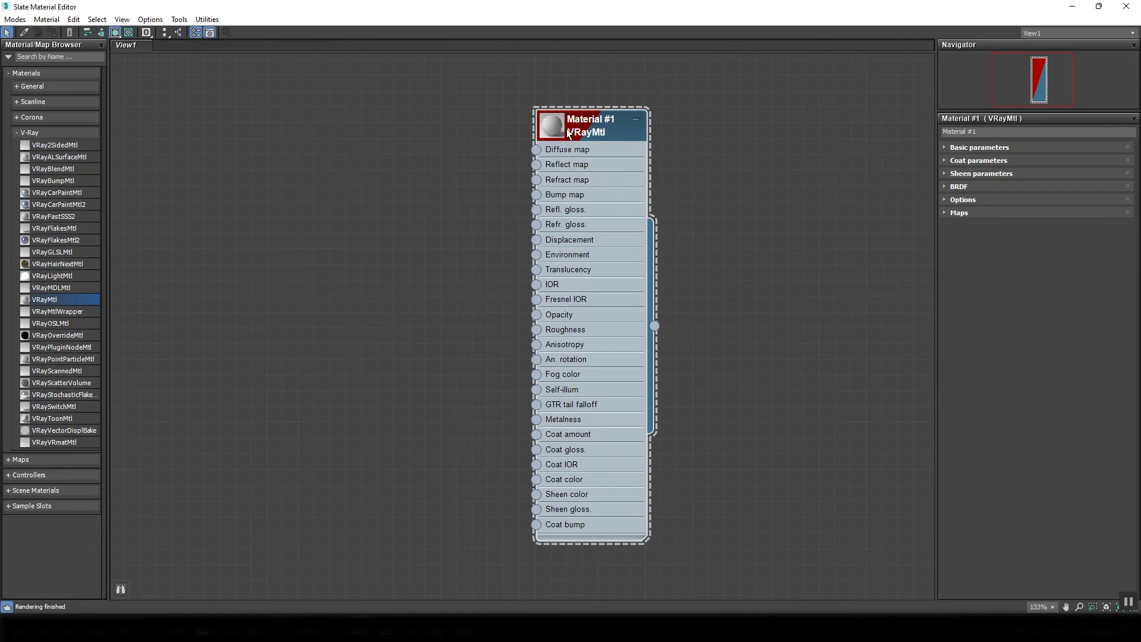
Set the VRayMtl's diffuse color to pure blue with red 0, green 0 and blue 255
click(955, 146)
click(1008, 160)
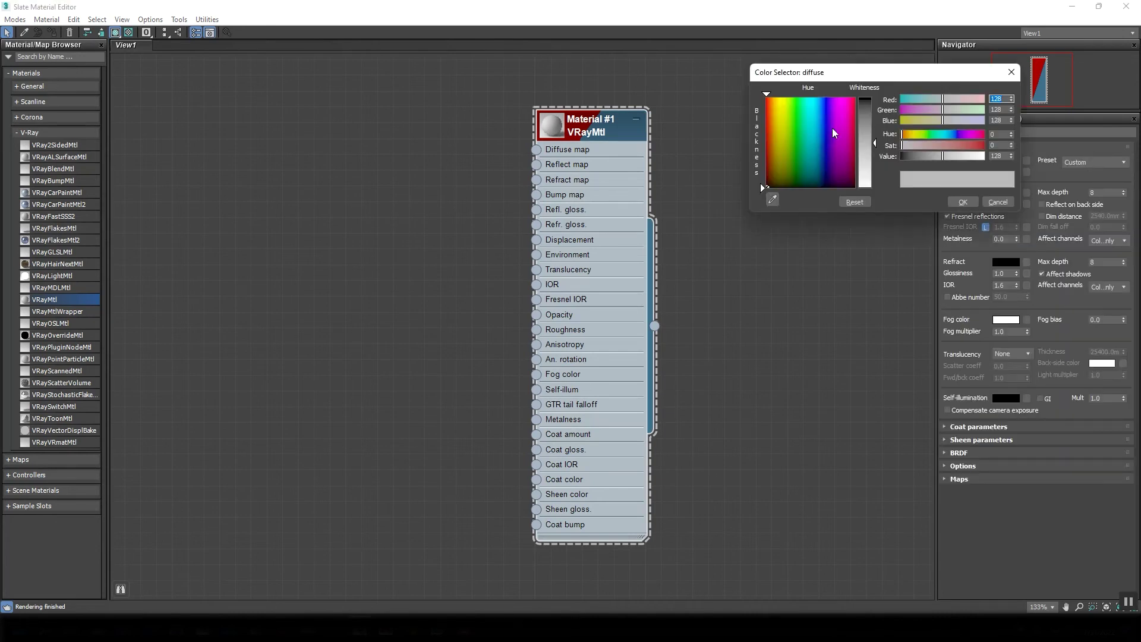
mouse_move(824, 118)
mouse_down()
mouse_move(828, 97)
mouse_move(870, 105)
mouse_up()
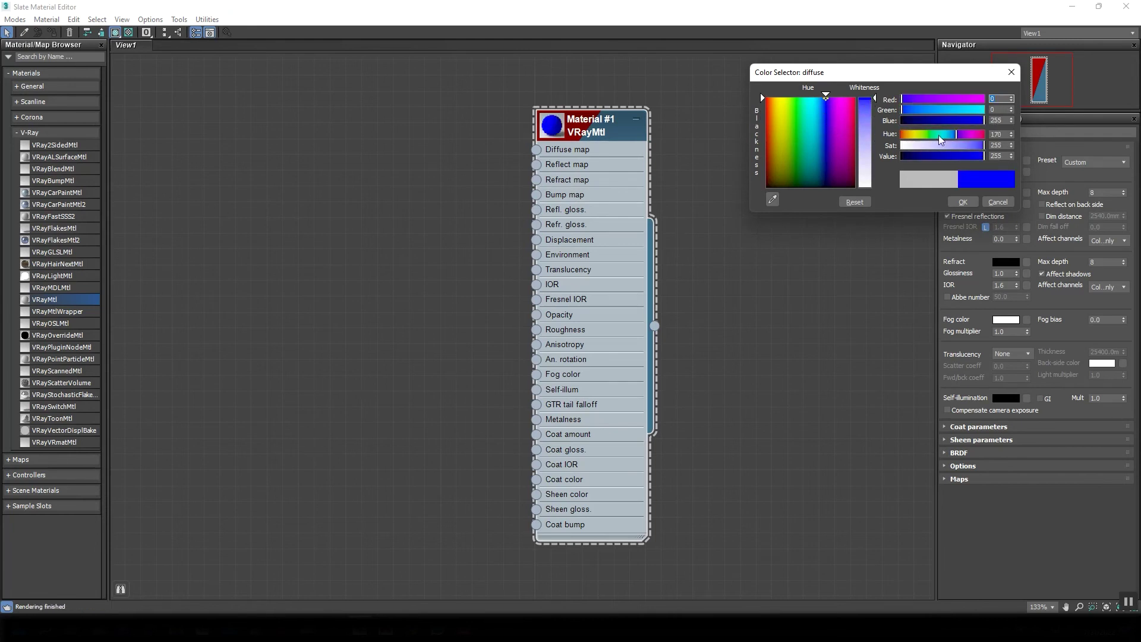
click(964, 202)
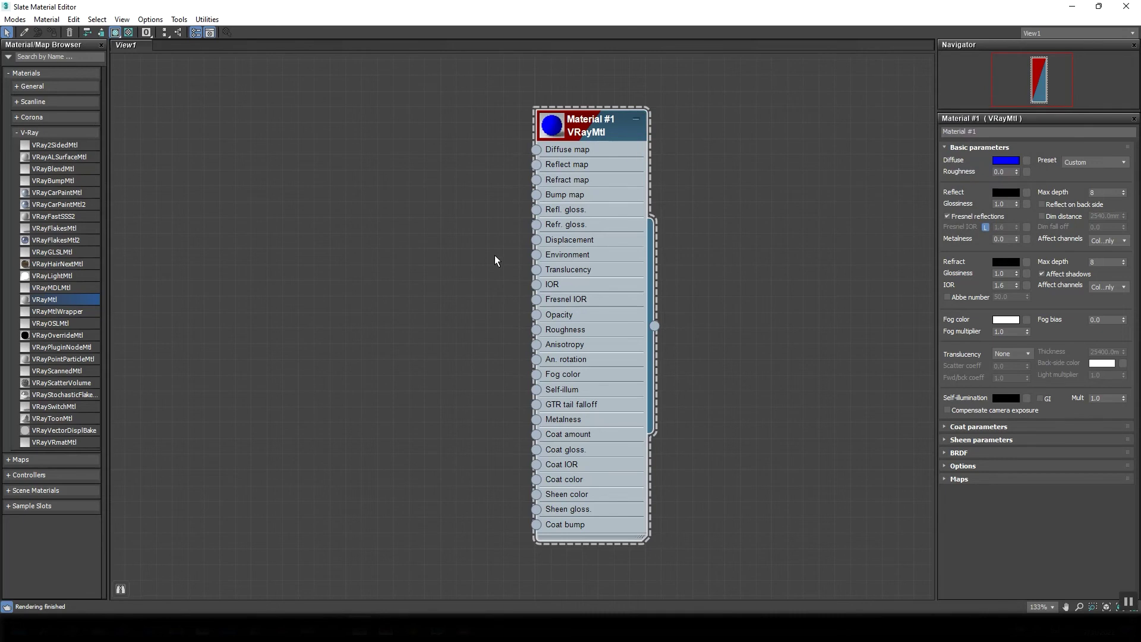
Enlarge the VRayMtl node's sample sphere preview and reduce it again, repeating the toggle once
double_click(551, 132)
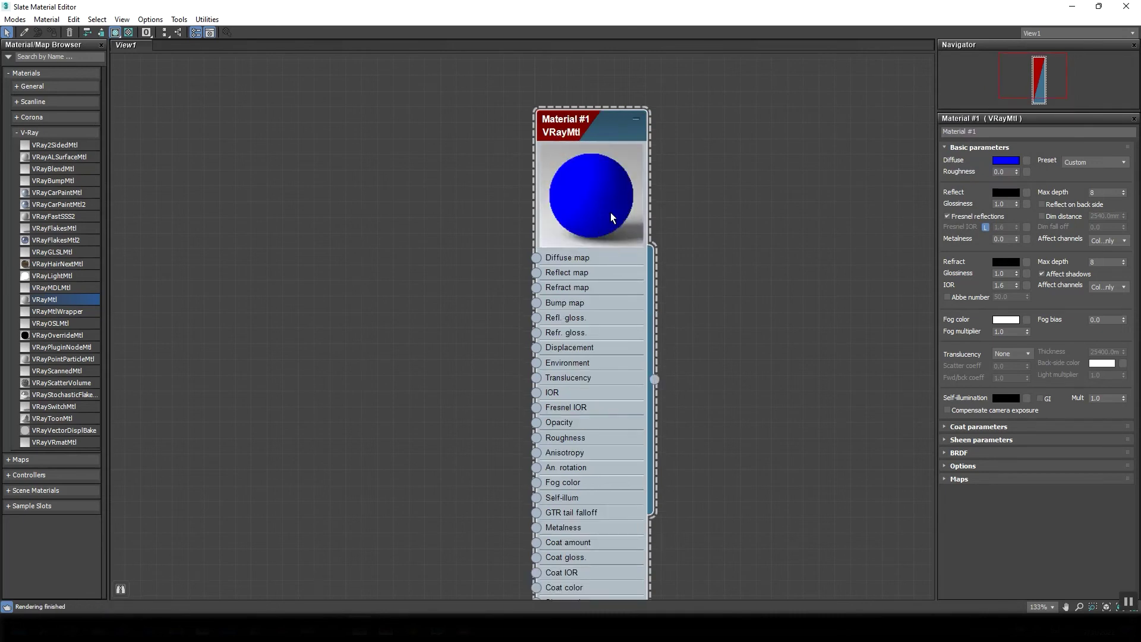
double_click(607, 205)
double_click(559, 132)
double_click(589, 191)
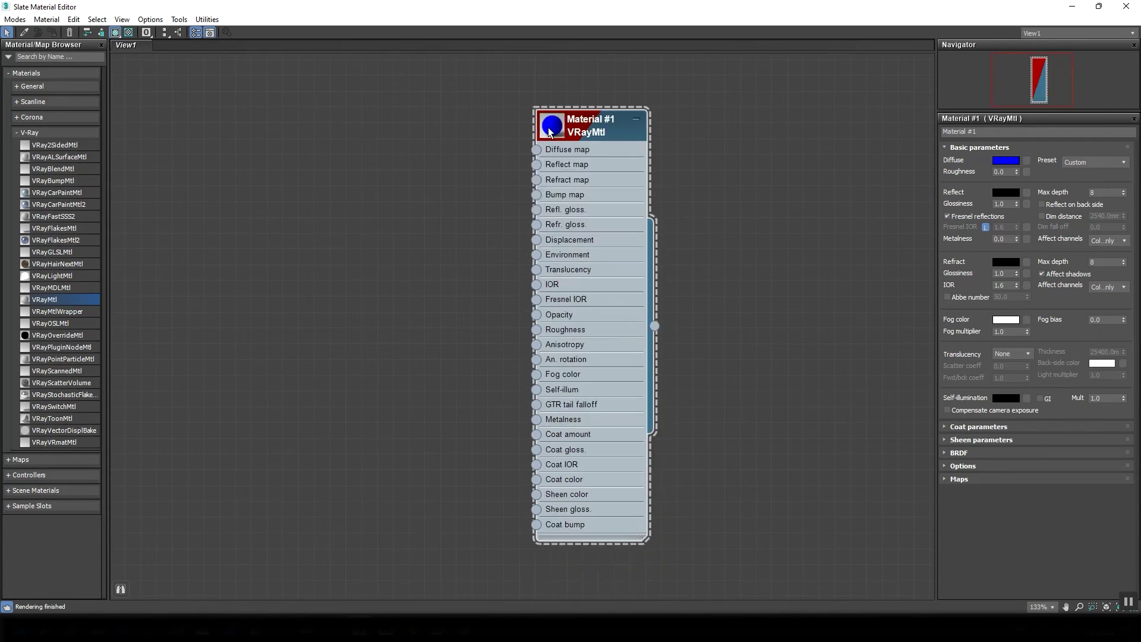
Open the VRayMtl's preview in a separate window, enlarge and move it clear of the node, and close it
right_click(550, 132)
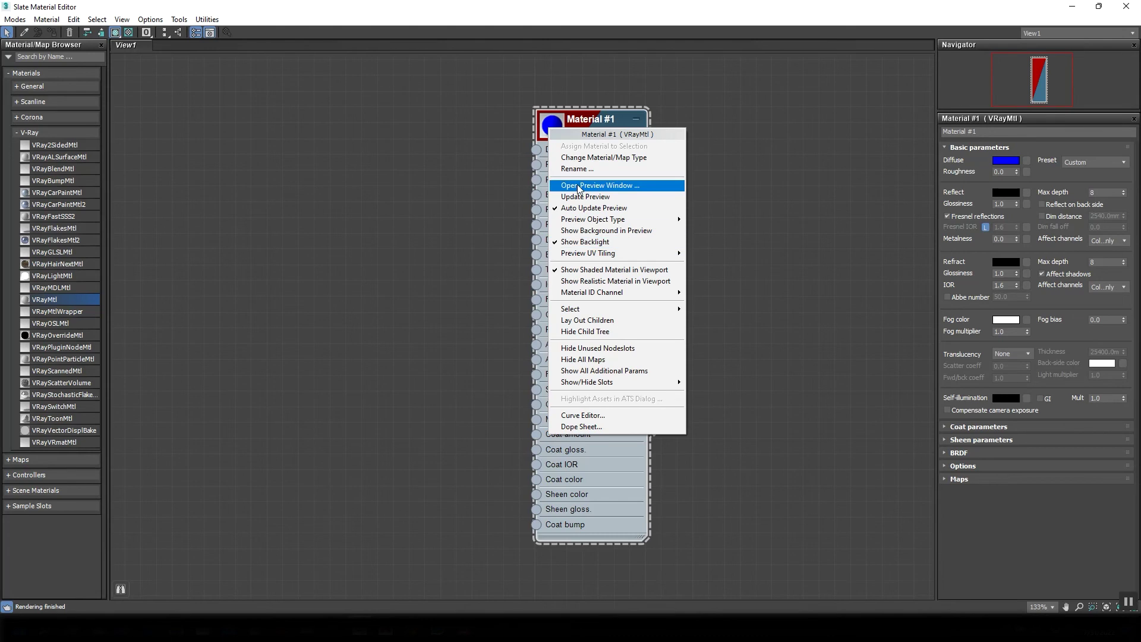
click(631, 189)
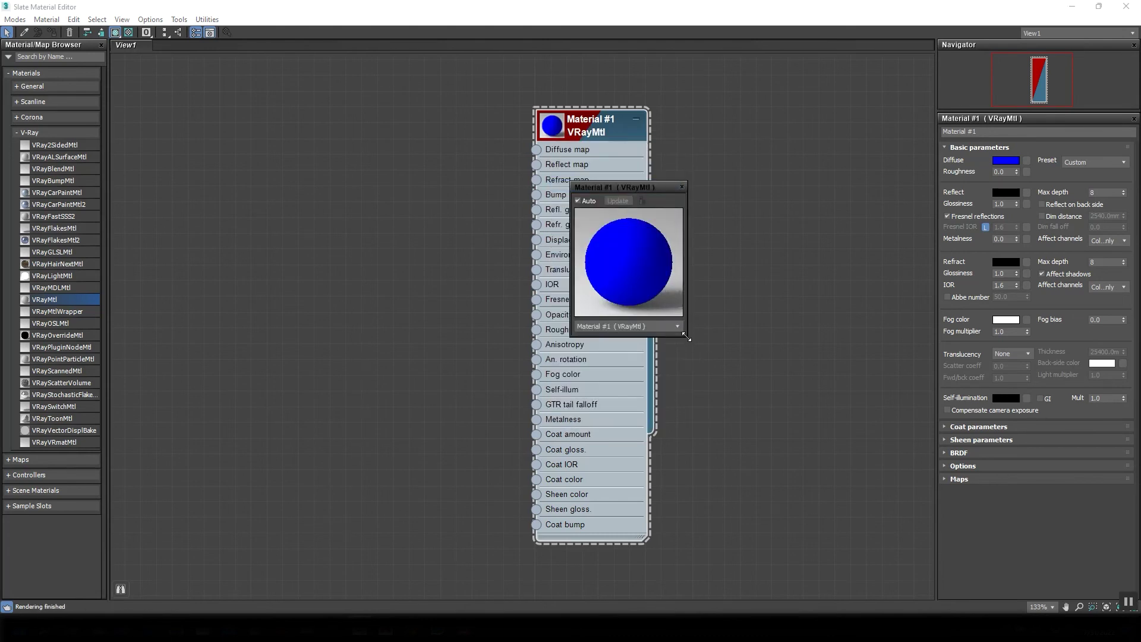
drag(689, 336, 781, 400)
drag(656, 184, 793, 164)
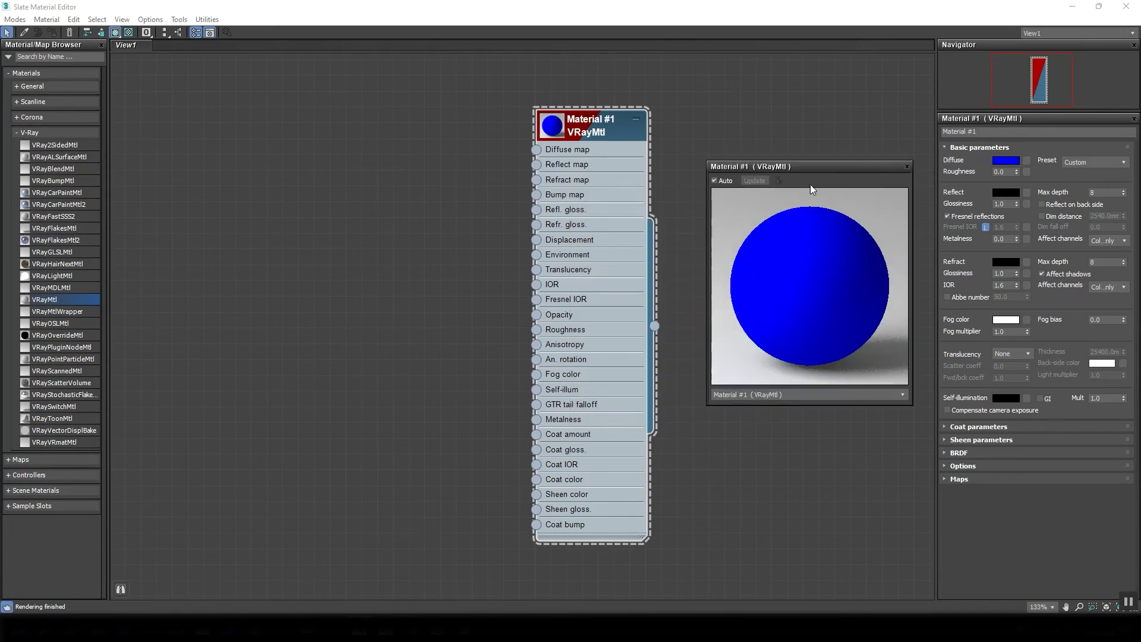
click(907, 167)
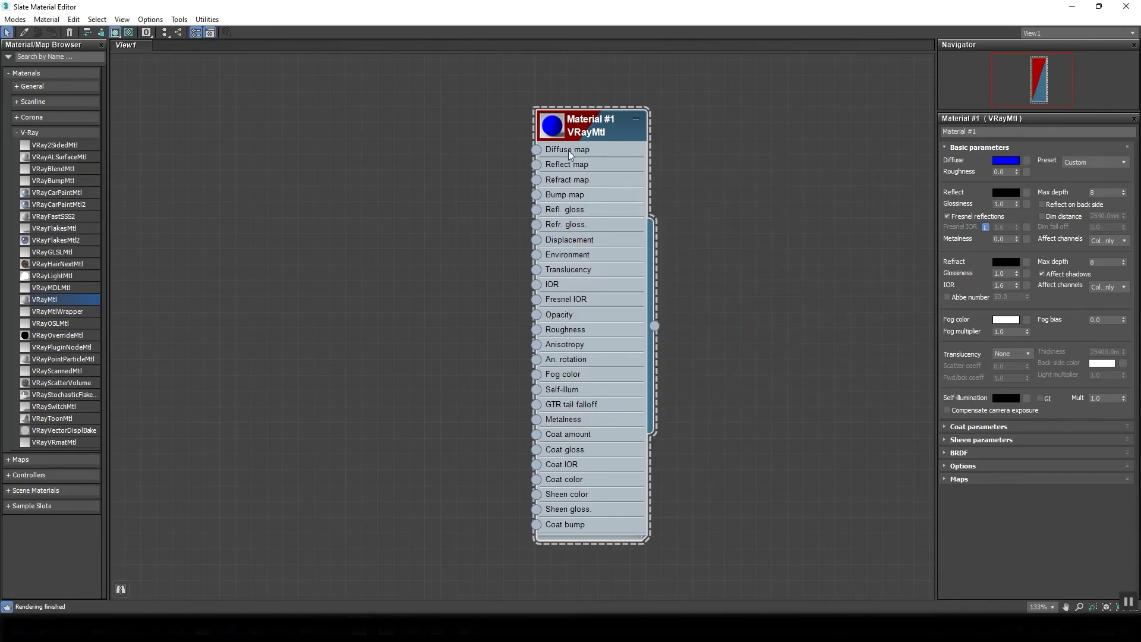
Enlarge the sample sphere preview on the VRayMtl node and bring the whole node into view
double_click(551, 127)
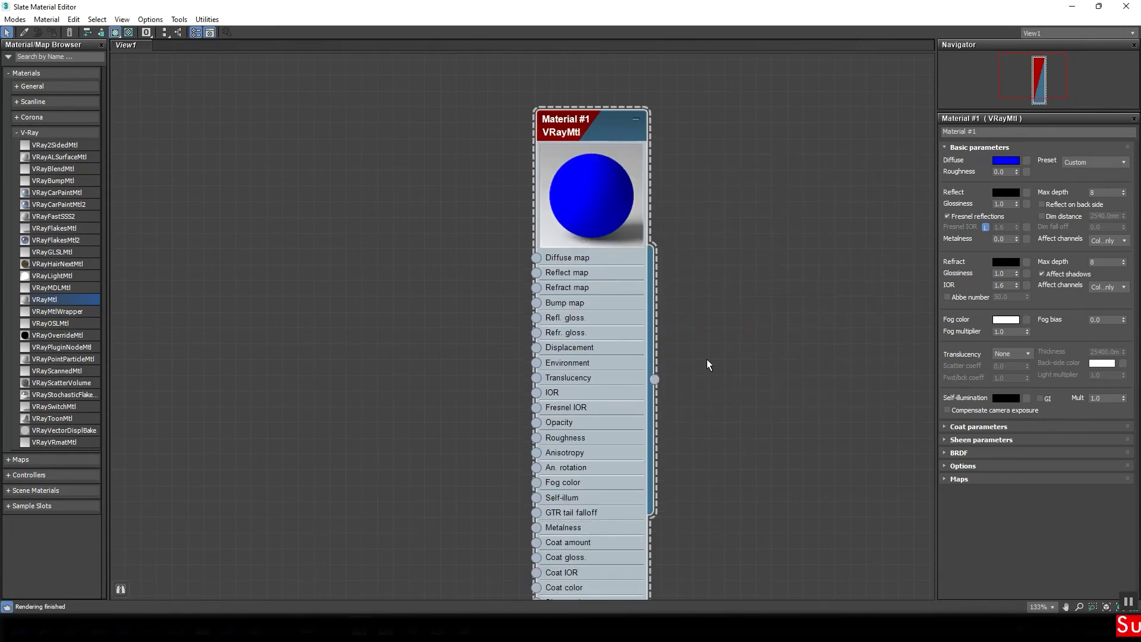
middle_drag(707, 359, 726, 313)
middle_drag(724, 355, 711, 242)
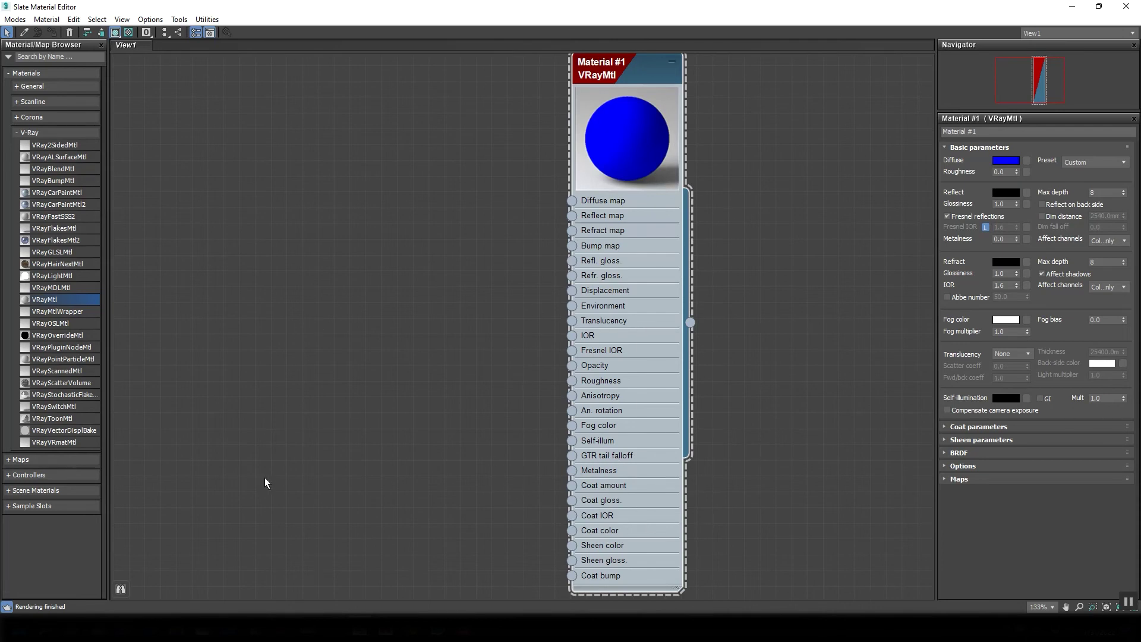
Switch to the File Explorer window showing the wood textures, place it over the material editor and look through the folder
mouse_move(177, 629)
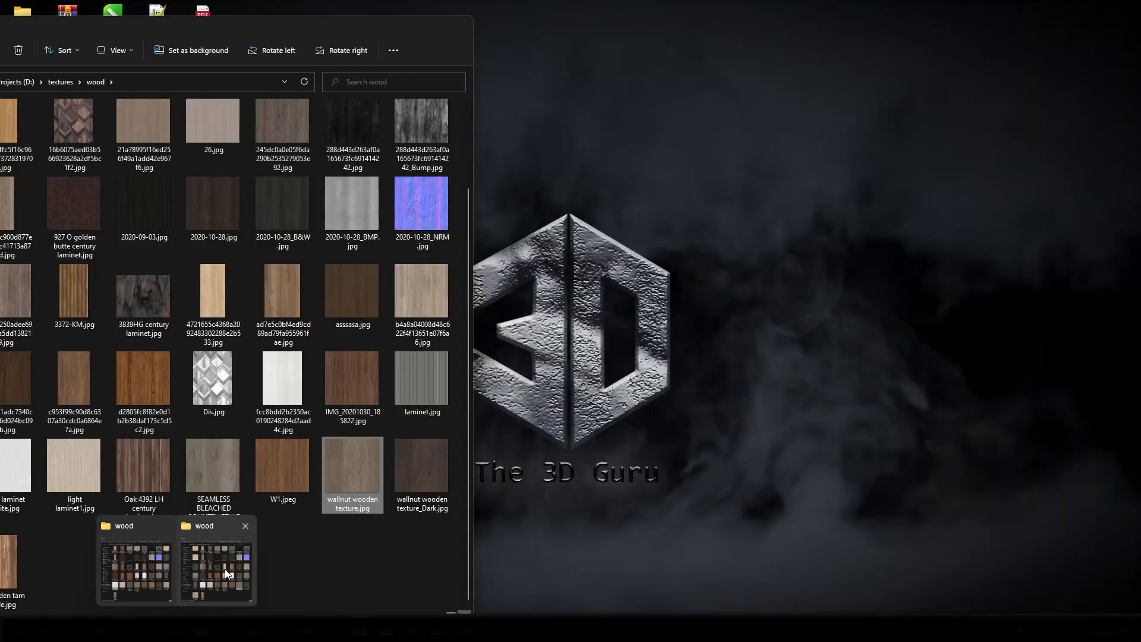
click(224, 568)
drag(256, 27, 608, 27)
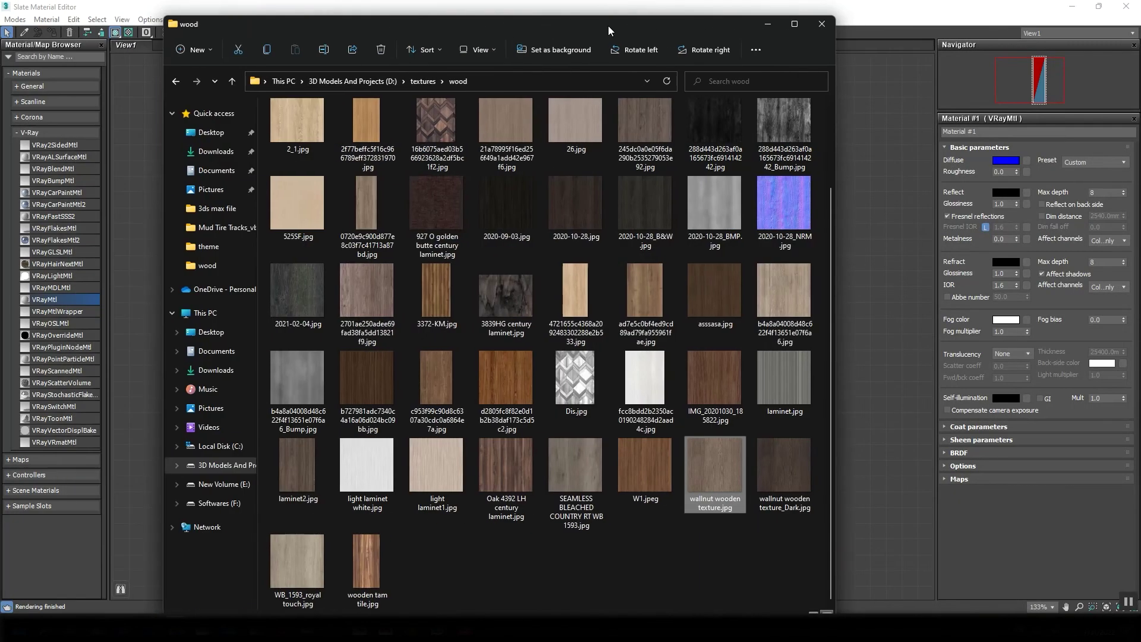
scroll(552, 262, up, 2)
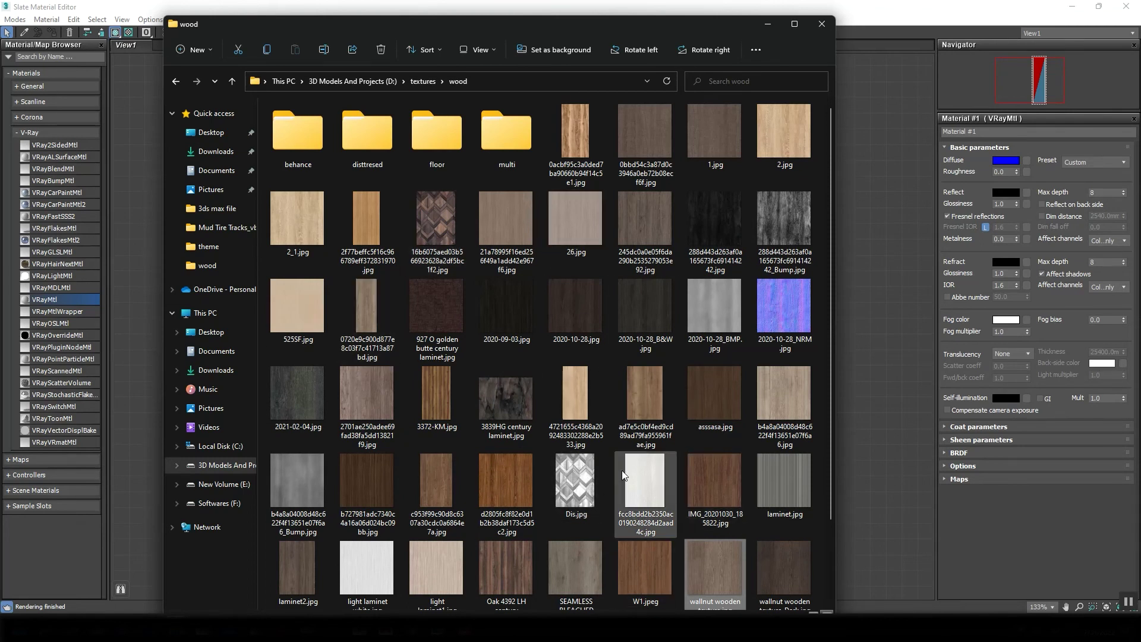
scroll(622, 470, down, 2)
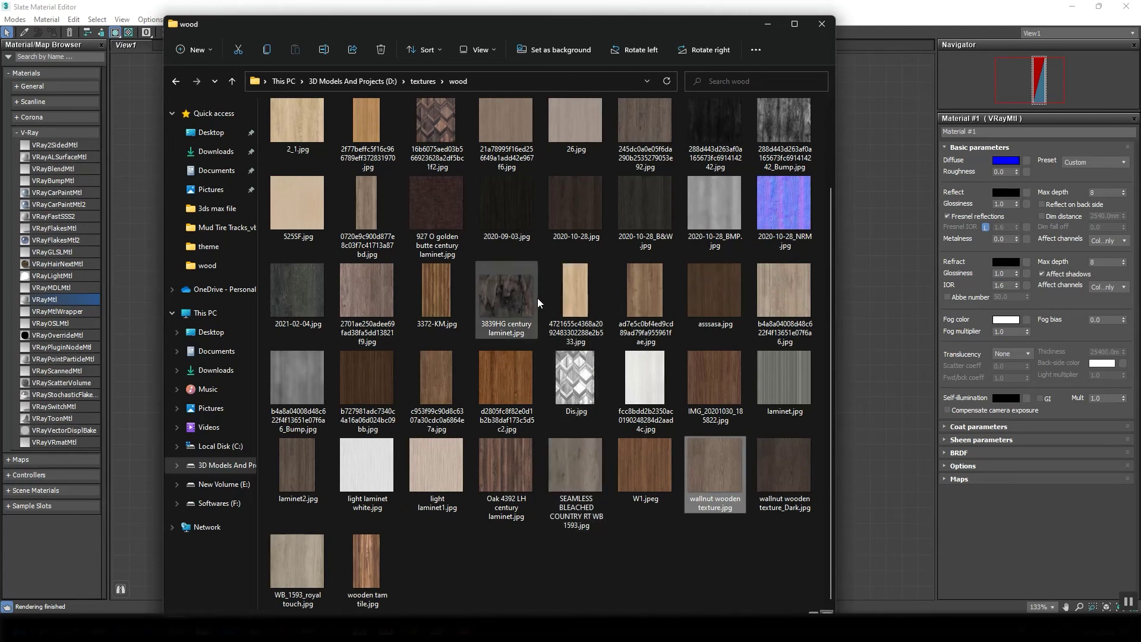
scroll(540, 301, up, 2)
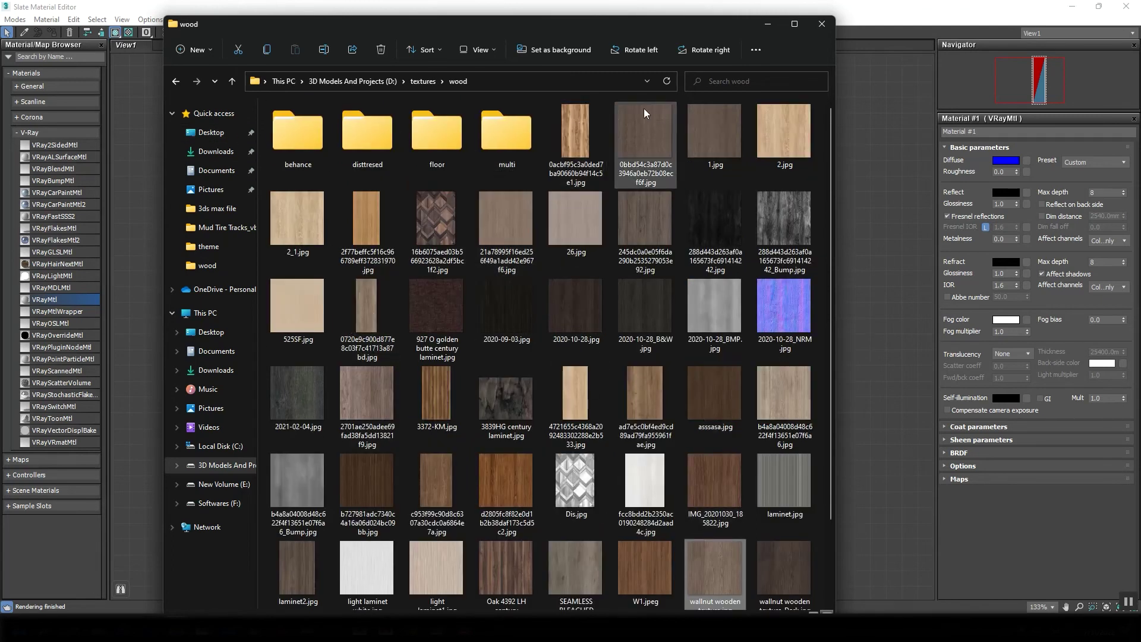
Go to the fabric folder under textures and bring grey fabric2.jpg into View1 as a bitmap node
click(177, 81)
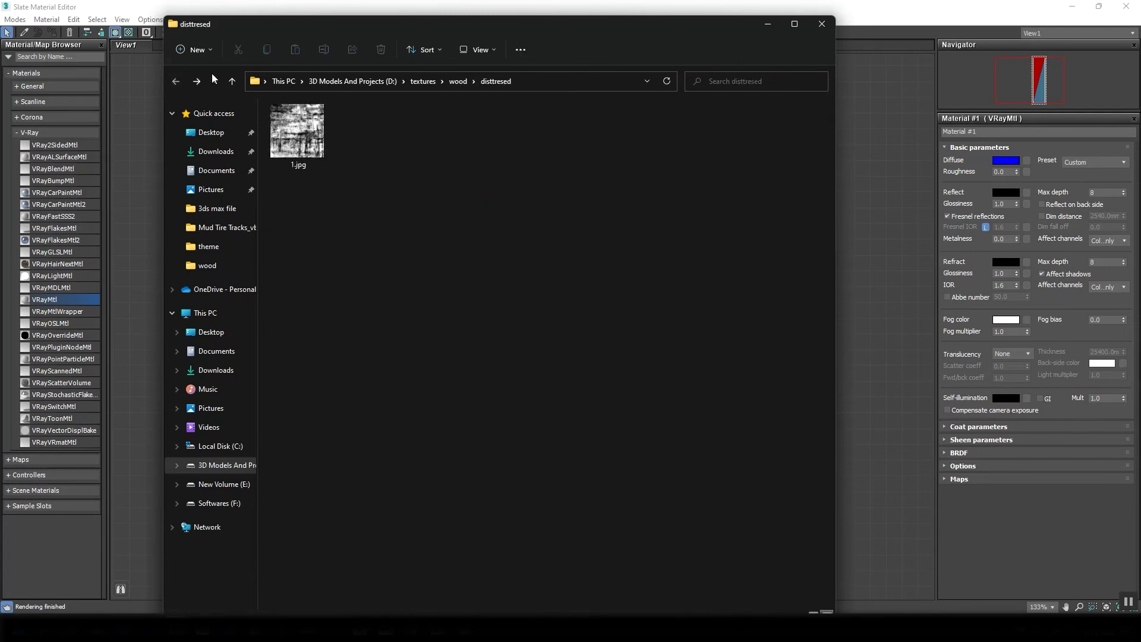
click(423, 81)
double_click(676, 132)
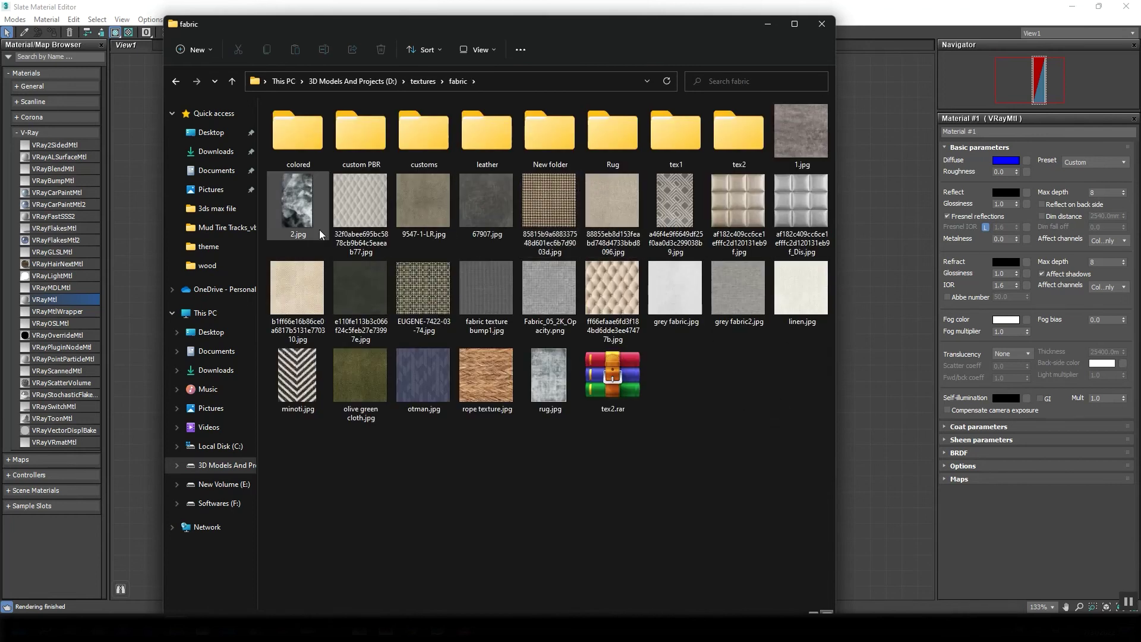
drag(739, 298, 137, 156)
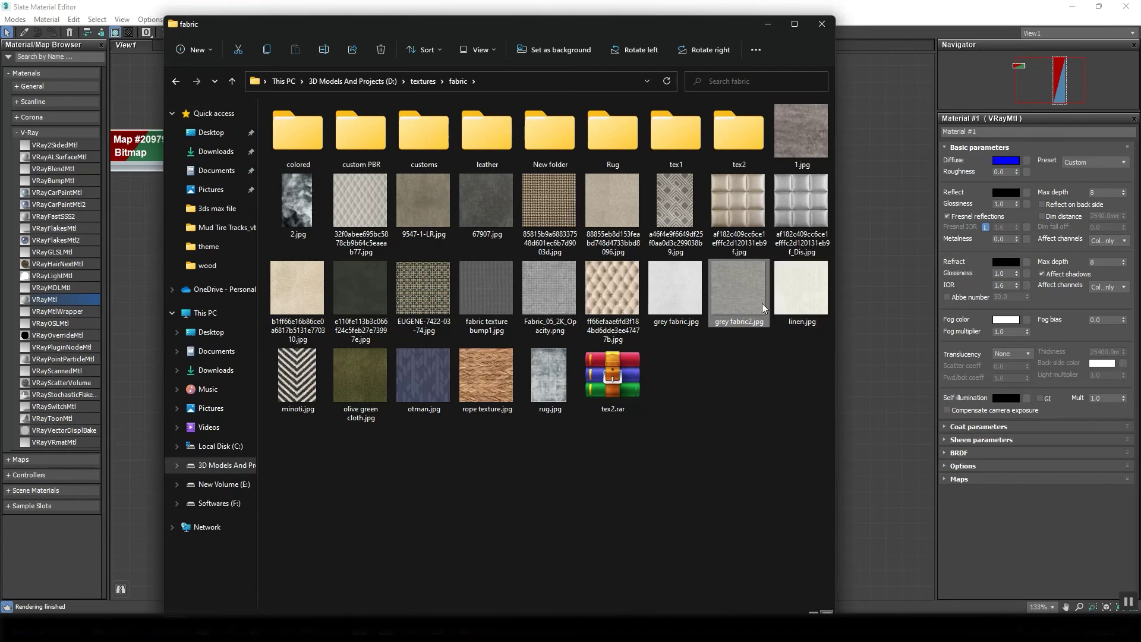
View grey fabric2.jpg in a maximized image viewer, examine its weave at different magnifications and close it
double_click(739, 289)
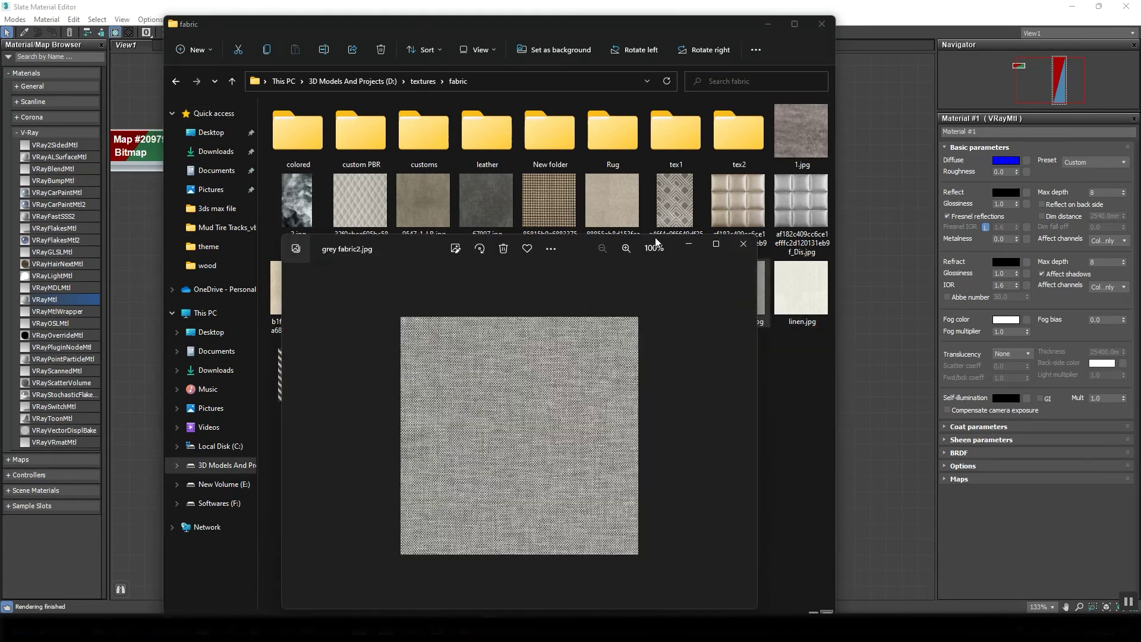
click(717, 244)
scroll(611, 352, up, 3)
scroll(611, 351, up, 2)
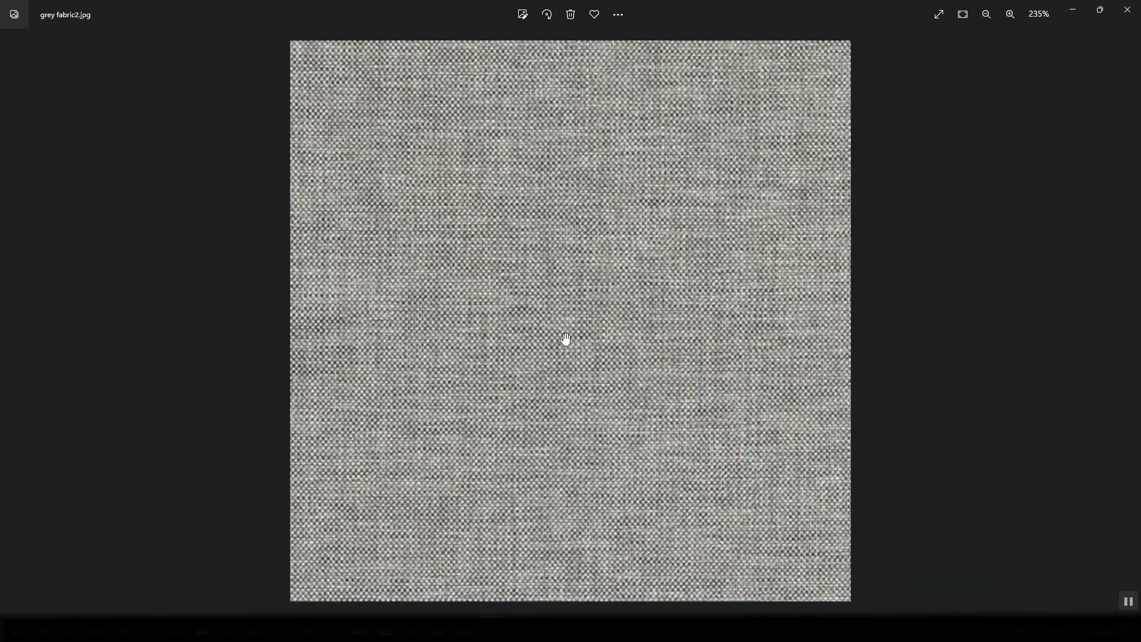
scroll(559, 293, down, 2)
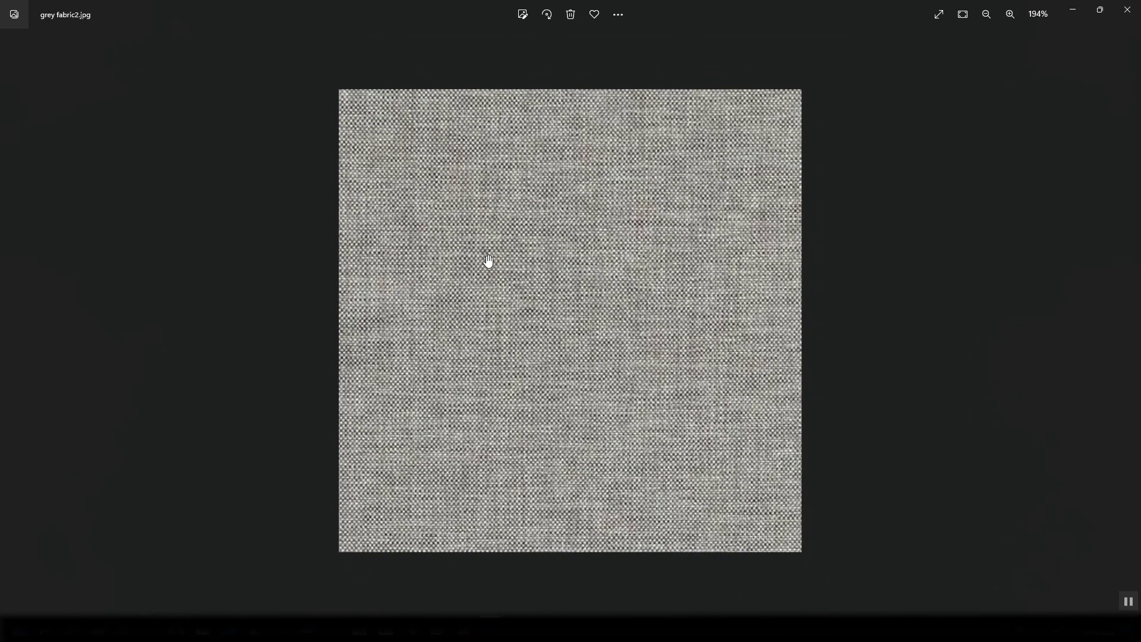
scroll(488, 262, up, 1)
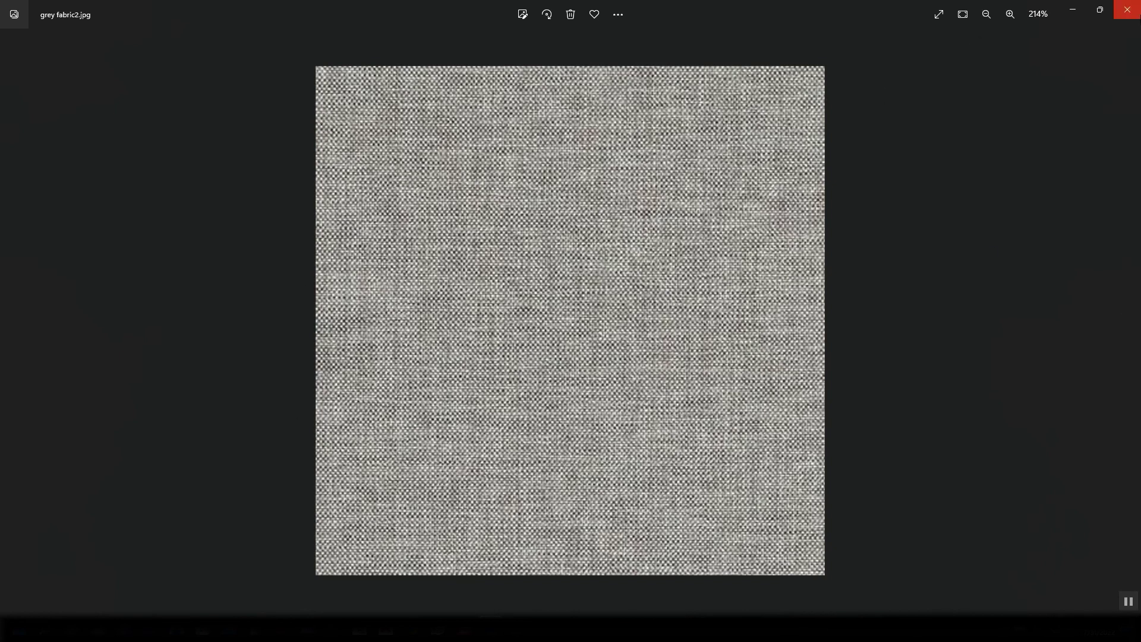
click(1128, 11)
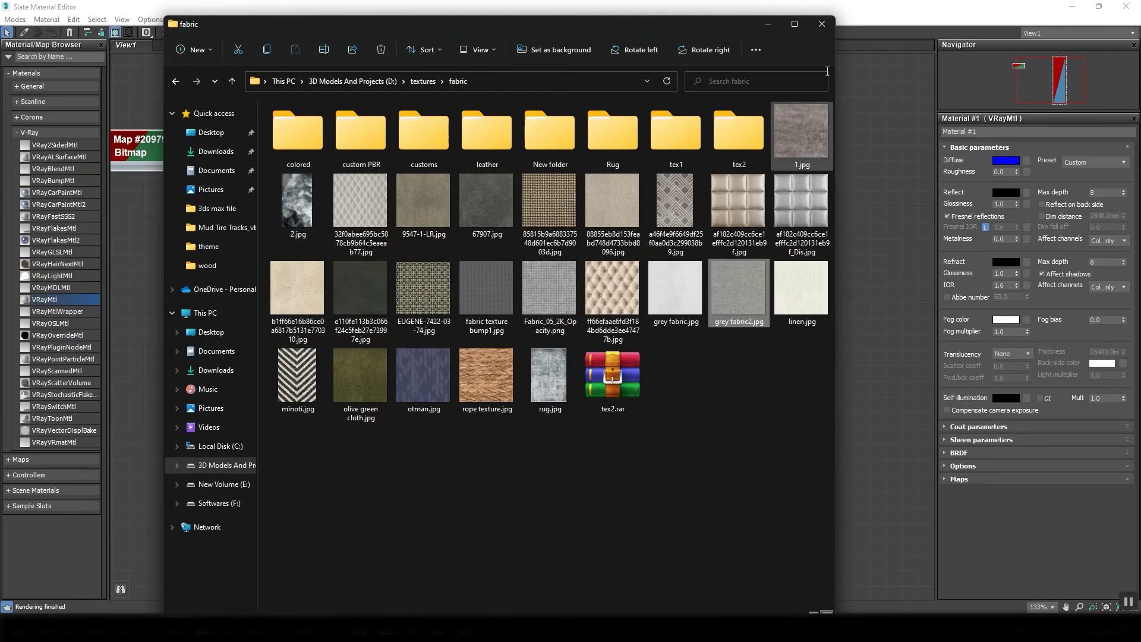
Close the file window, place the fabric bitmap node beside the VRayMtl node without connecting it, and display the bitmap's parameters
click(821, 24)
drag(183, 148, 485, 196)
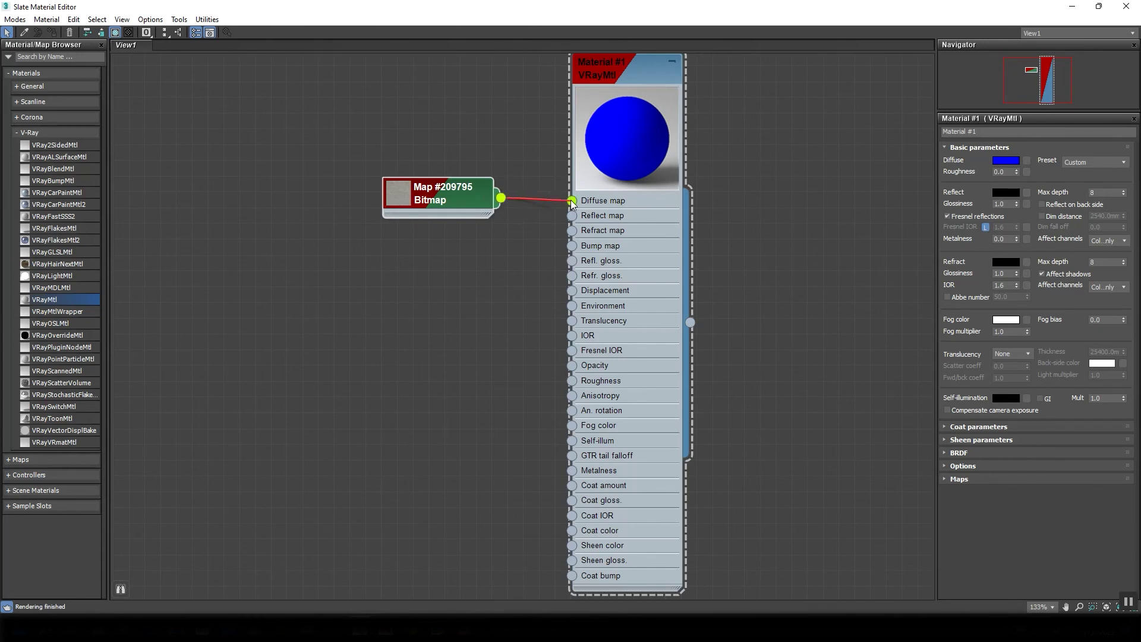
drag(572, 204, 457, 162)
drag(535, 196, 523, 202)
click(523, 155)
double_click(444, 198)
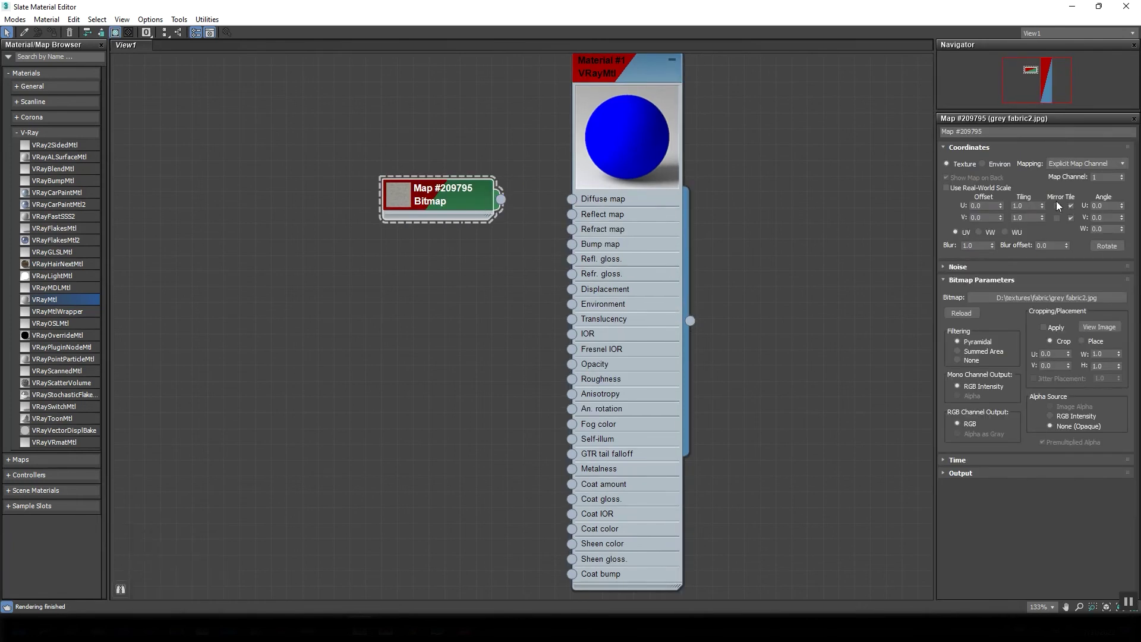
drag(466, 199, 385, 185)
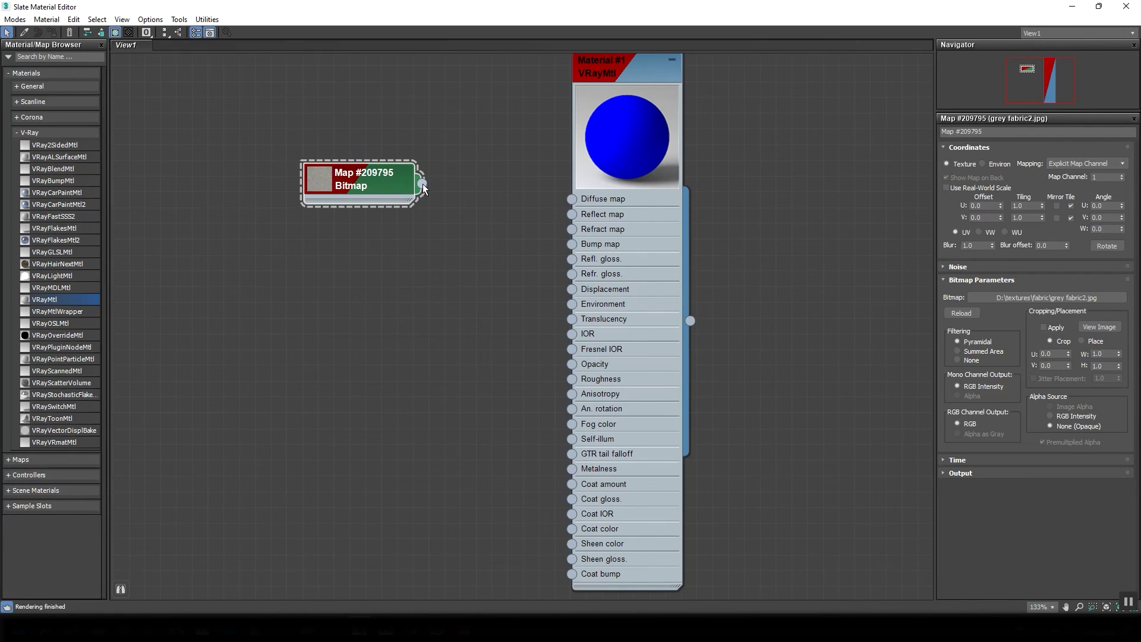
Display the VRayMtl's parameters, try wiring the bitmap to the Diffuse map slot there, and cancel the instance or copy choice
drag(462, 206, 779, 168)
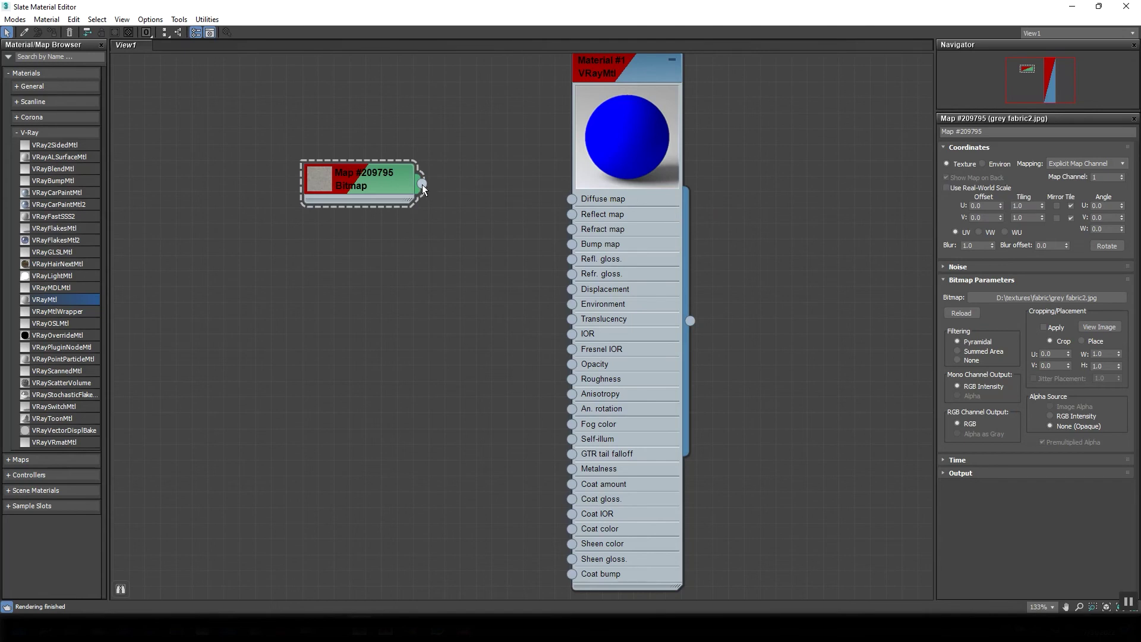
drag(586, 192, 491, 195)
click(616, 72)
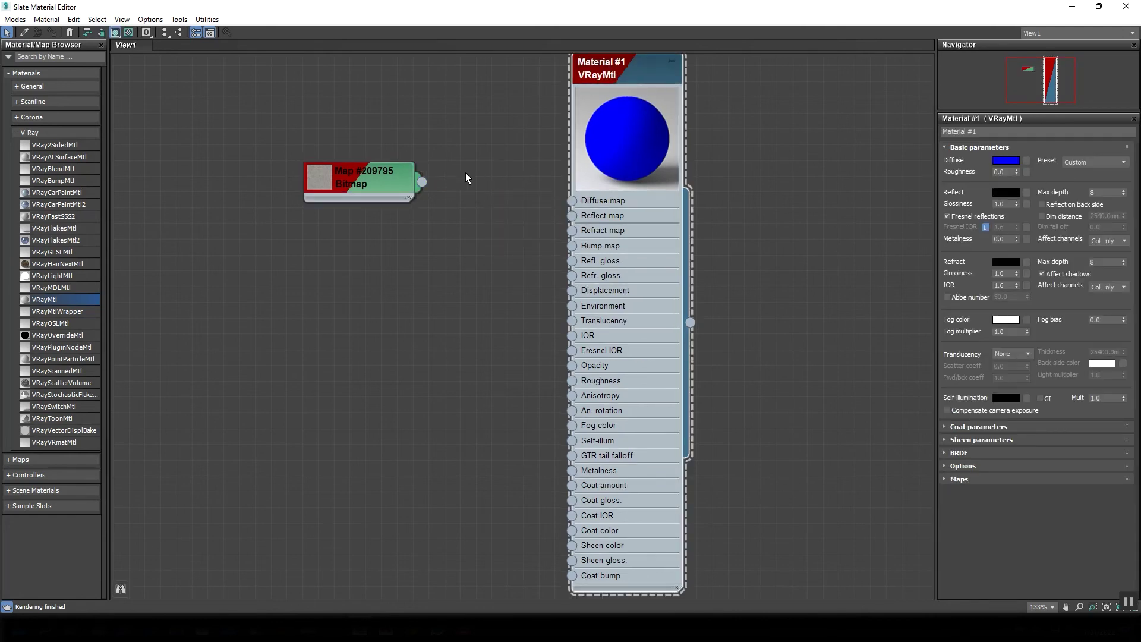
drag(421, 182, 1027, 159)
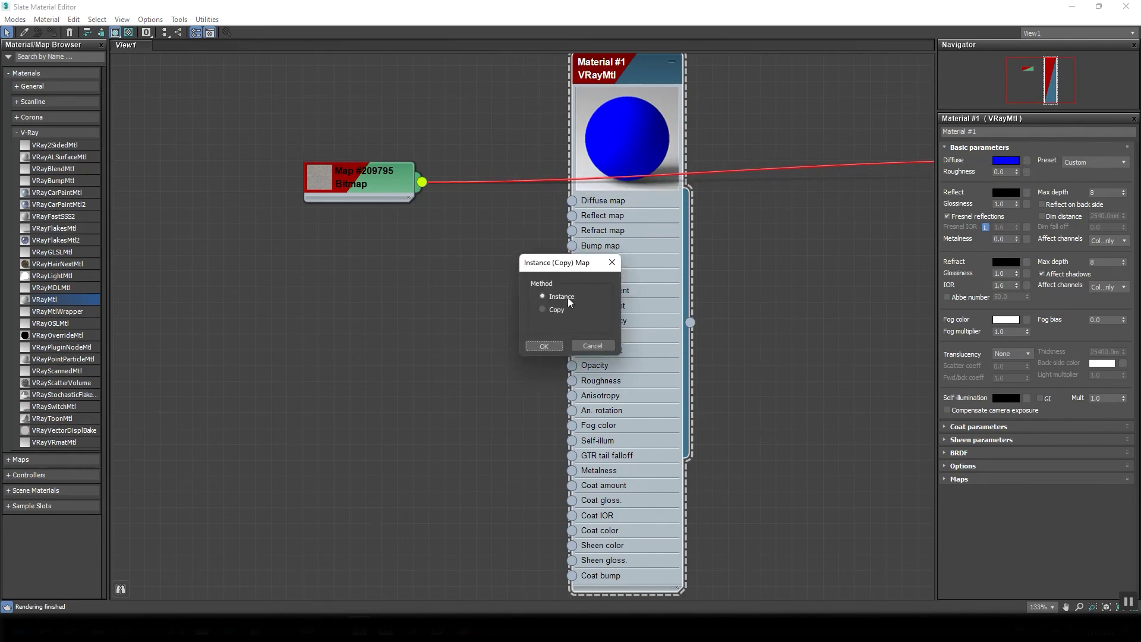
click(604, 348)
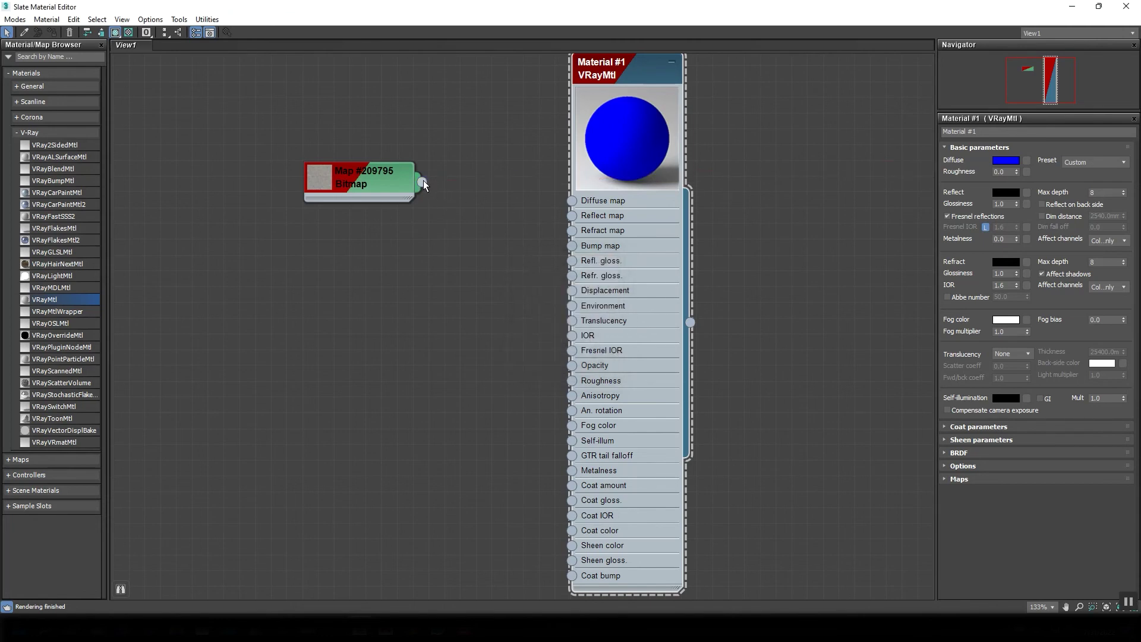
Connect the fabric bitmap to the VRayMtl node's Diffuse map input and show the material in an enlarged preview window
drag(529, 216, 570, 205)
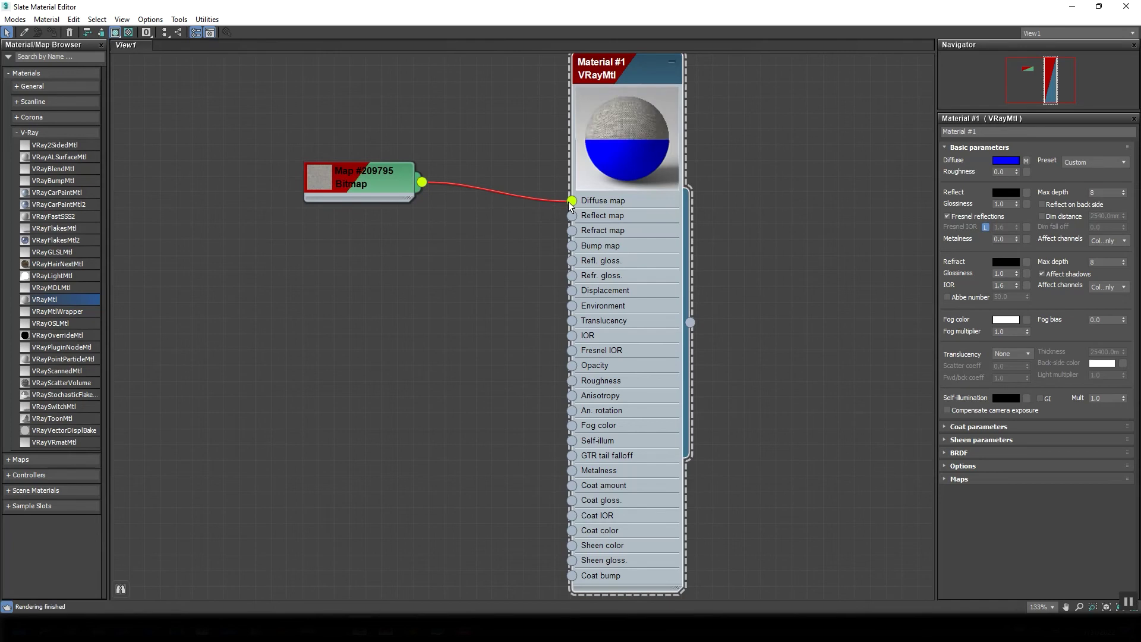
right_click(618, 136)
click(654, 192)
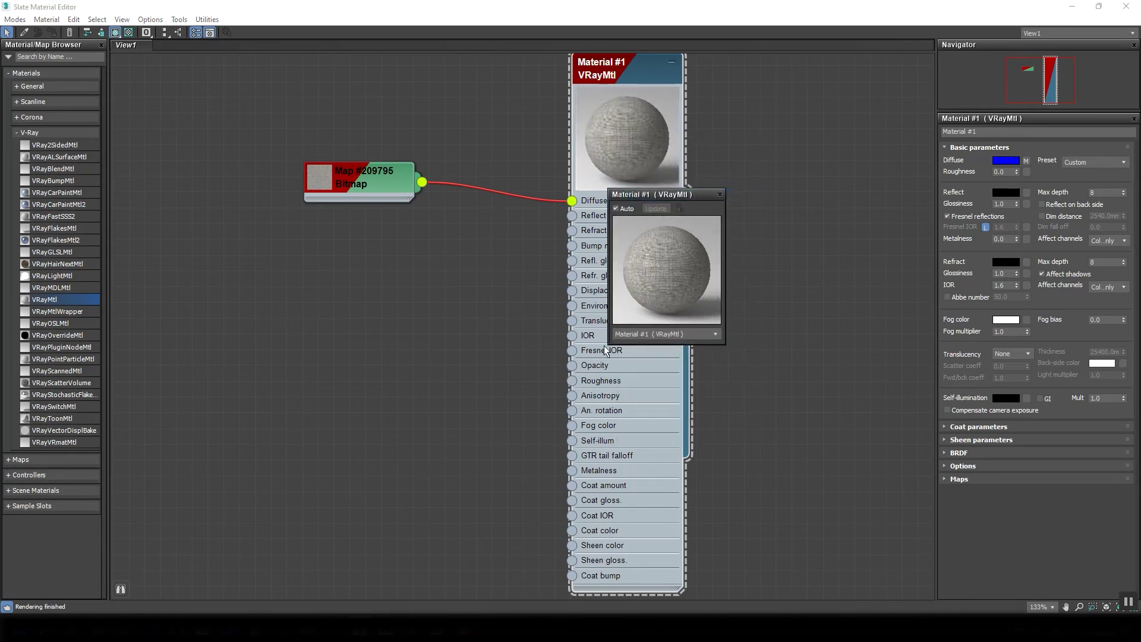
drag(608, 344, 472, 448)
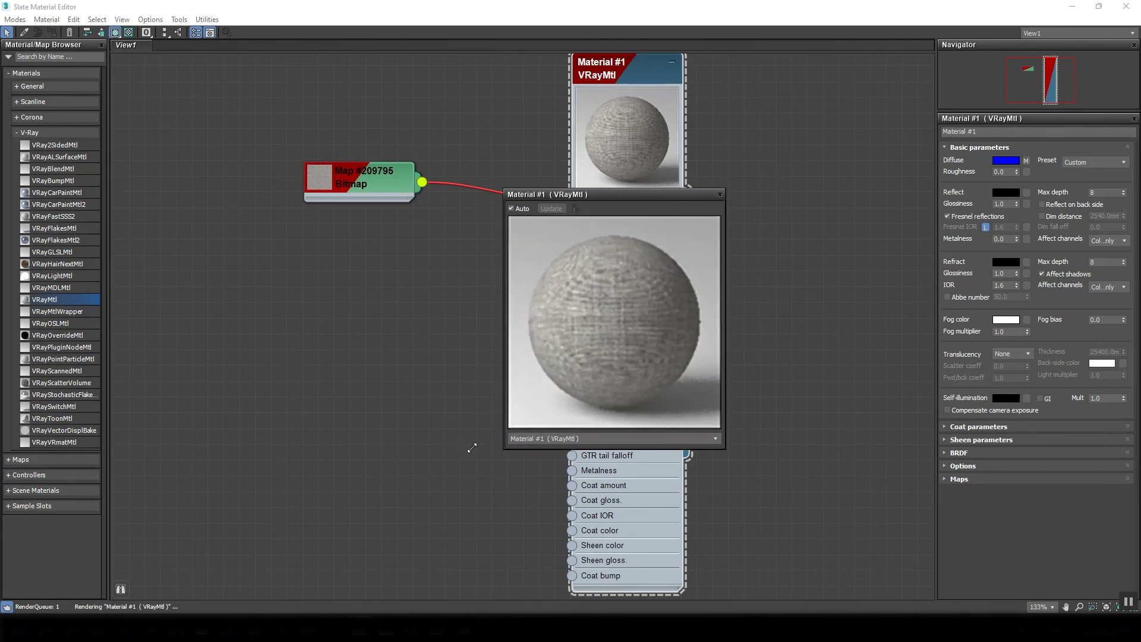
drag(494, 408, 441, 512)
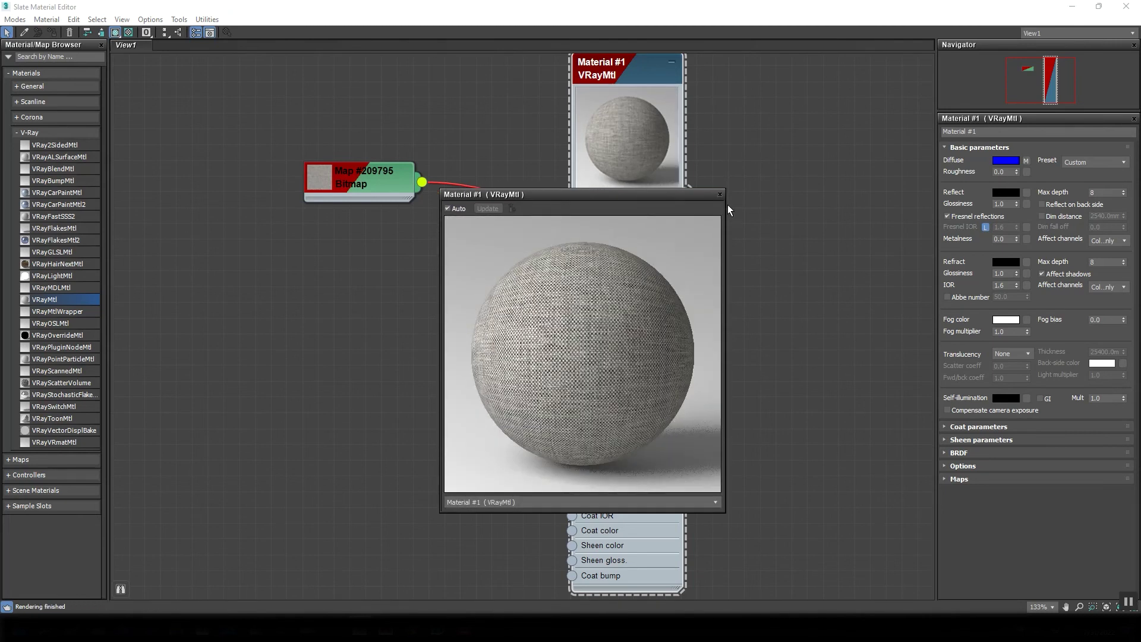
Rearrange View1 so the bitmap node, the VRayMtl node and the preview window sit side by side without overlapping
drag(664, 195, 918, 59)
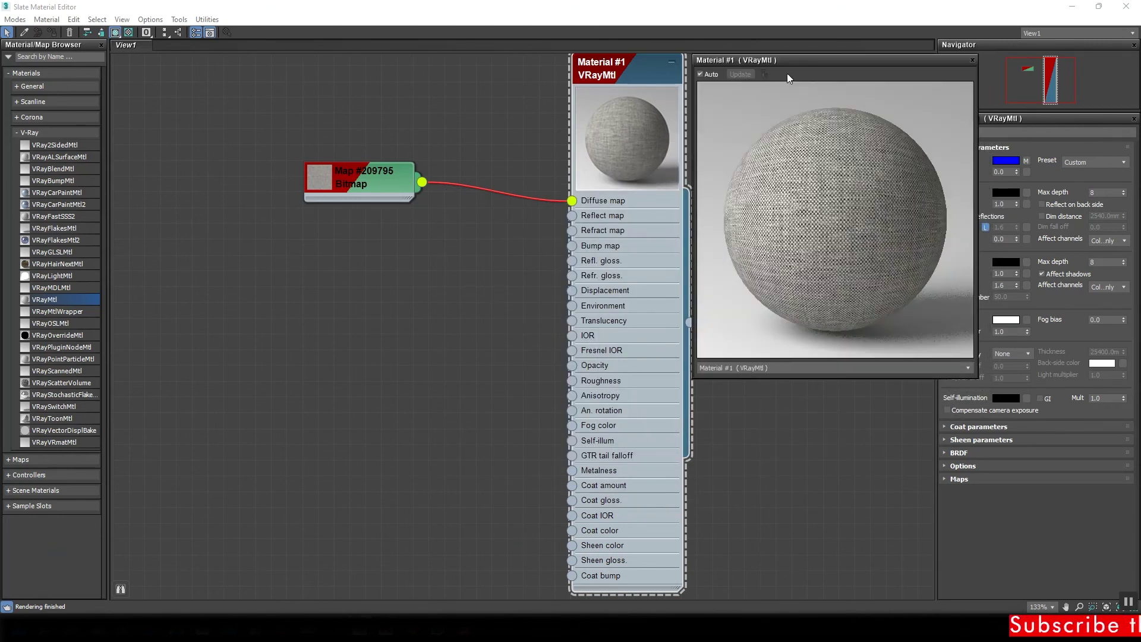
drag(348, 191, 190, 191)
drag(600, 75, 350, 77)
drag(766, 76, 632, 76)
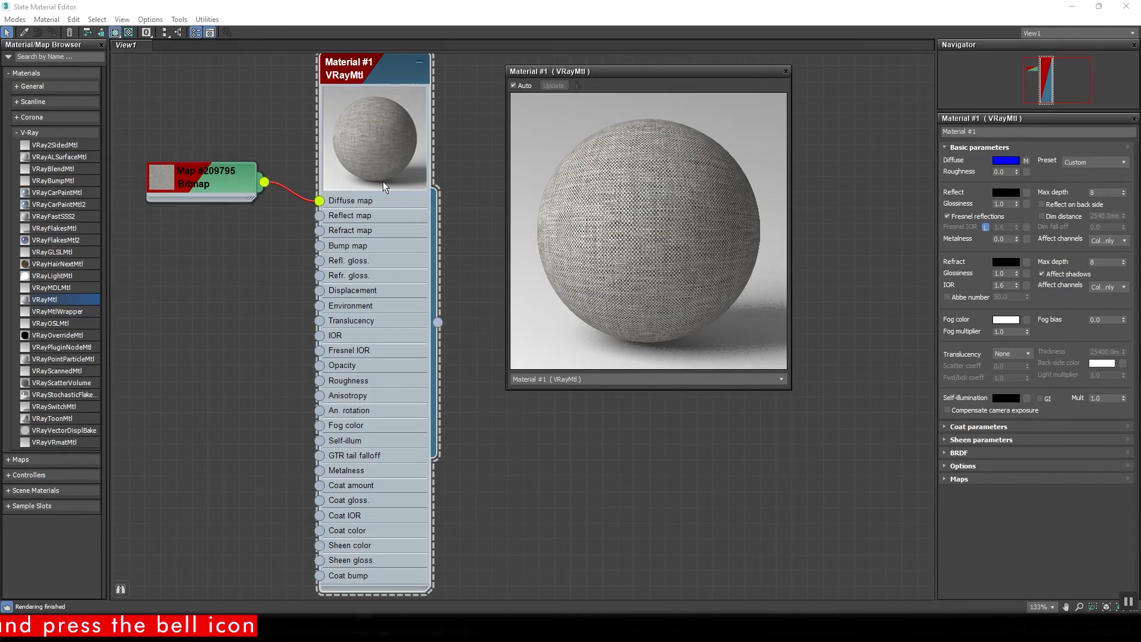
Delete the bitmap's Diffuse map connection and connect the bitmap to the VRayMtl's Reflect map input instead
click(301, 202)
key(Delete)
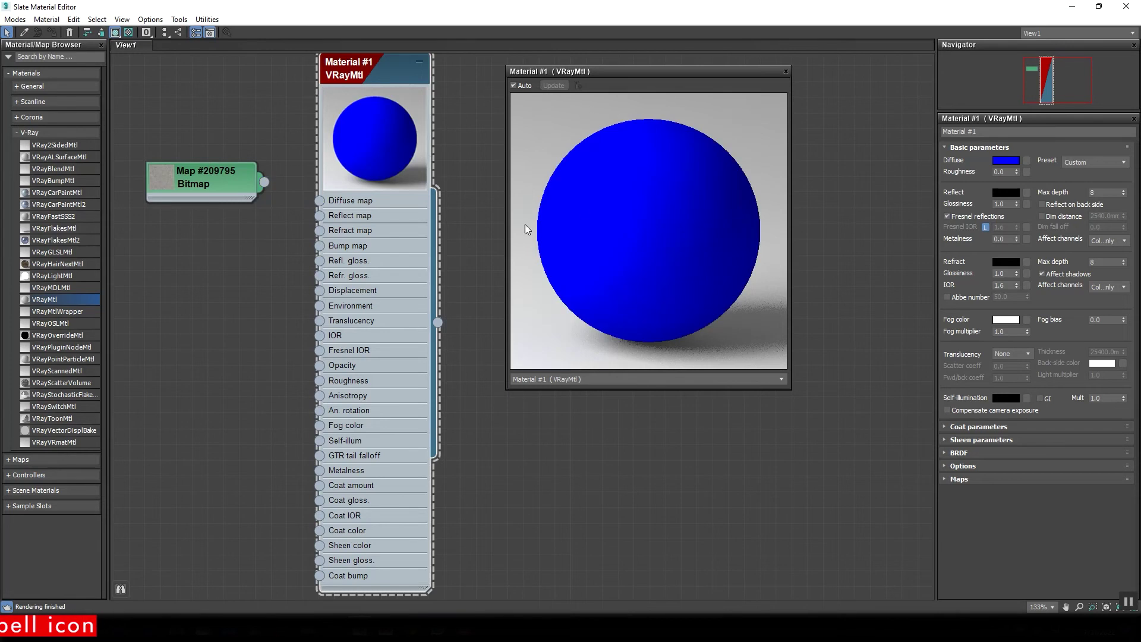
drag(325, 223, 321, 217)
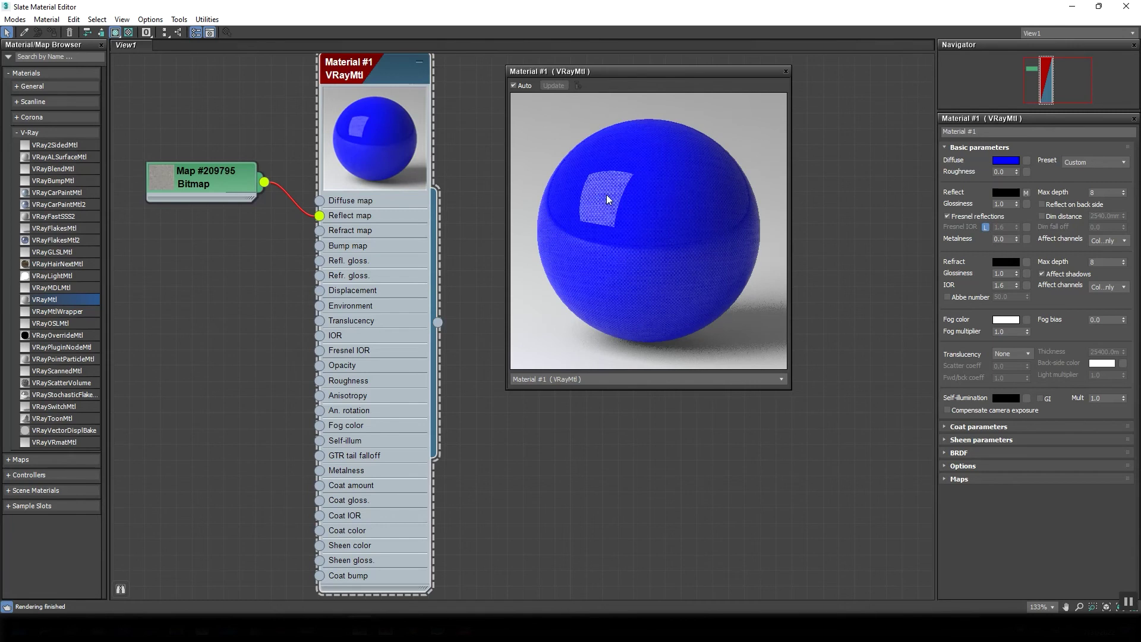
Open a preview window for the fabric bitmap, enlarge it to examine the texture, and close it
click(163, 182)
right_click(160, 176)
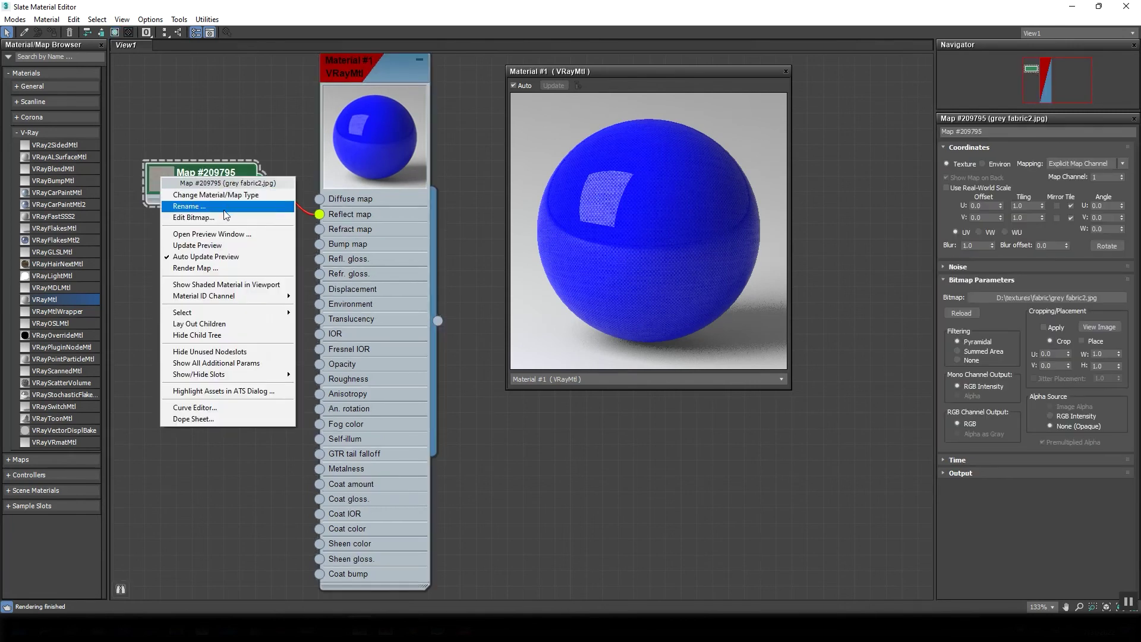
click(202, 234)
drag(270, 380, 429, 538)
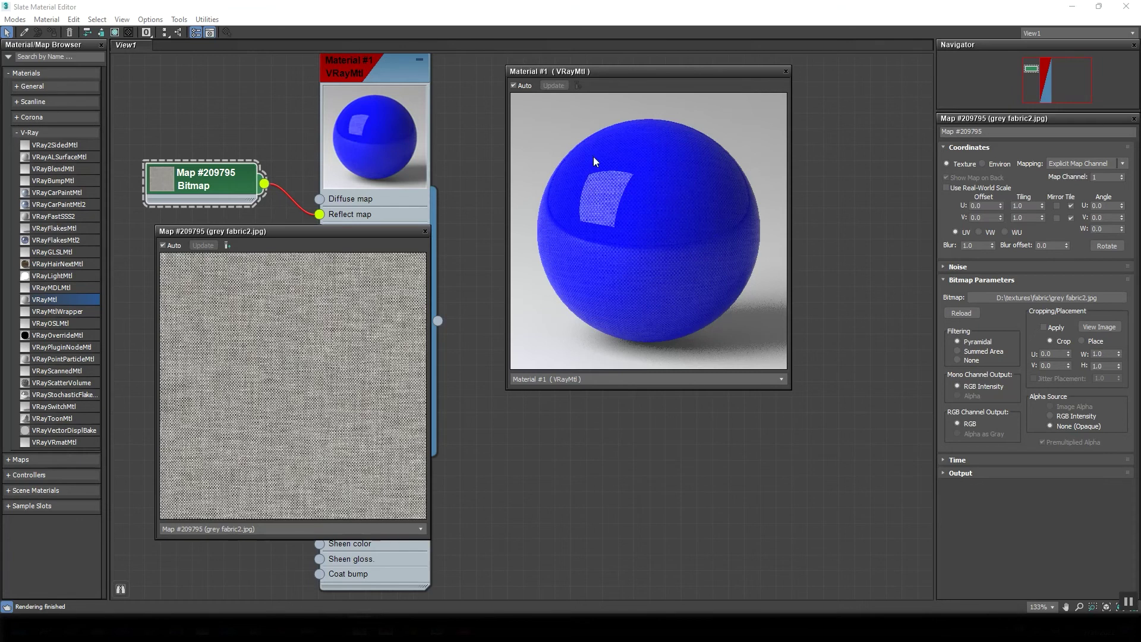
click(425, 232)
Try the bitmap on the VRayMtl's Refract map and Bump map inputs, and disconnect it
mouse_move(319, 214)
mouse_down()
mouse_move(295, 218)
mouse_move(320, 230)
mouse_up()
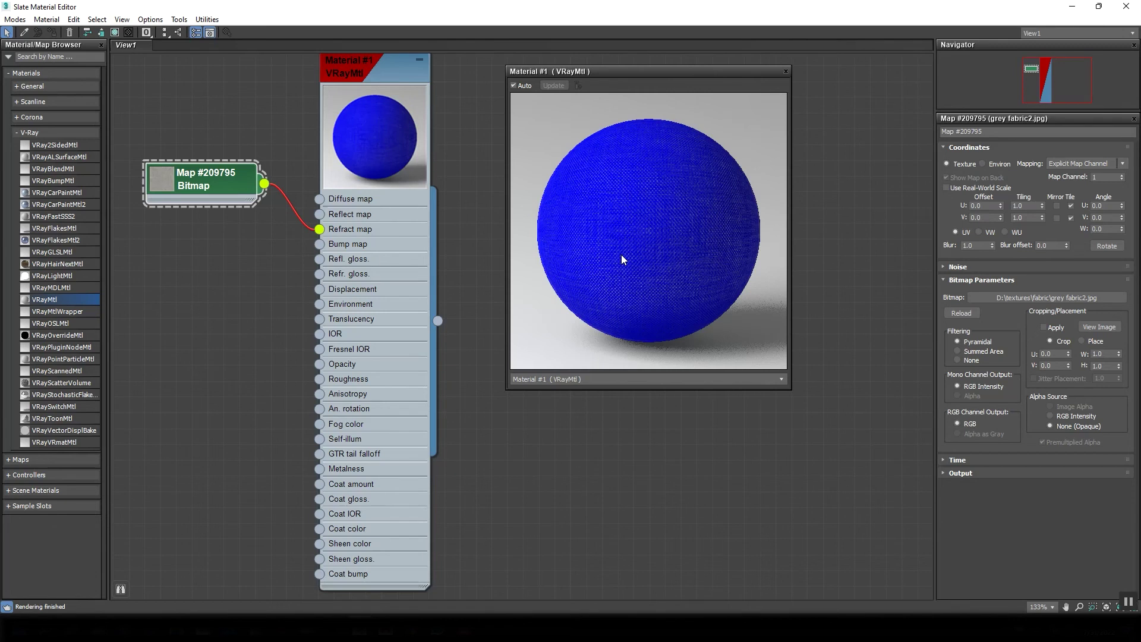
mouse_move(321, 229)
mouse_down()
mouse_move(291, 236)
mouse_move(313, 255)
mouse_move(270, 255)
mouse_move(266, 193)
mouse_move(319, 244)
mouse_up()
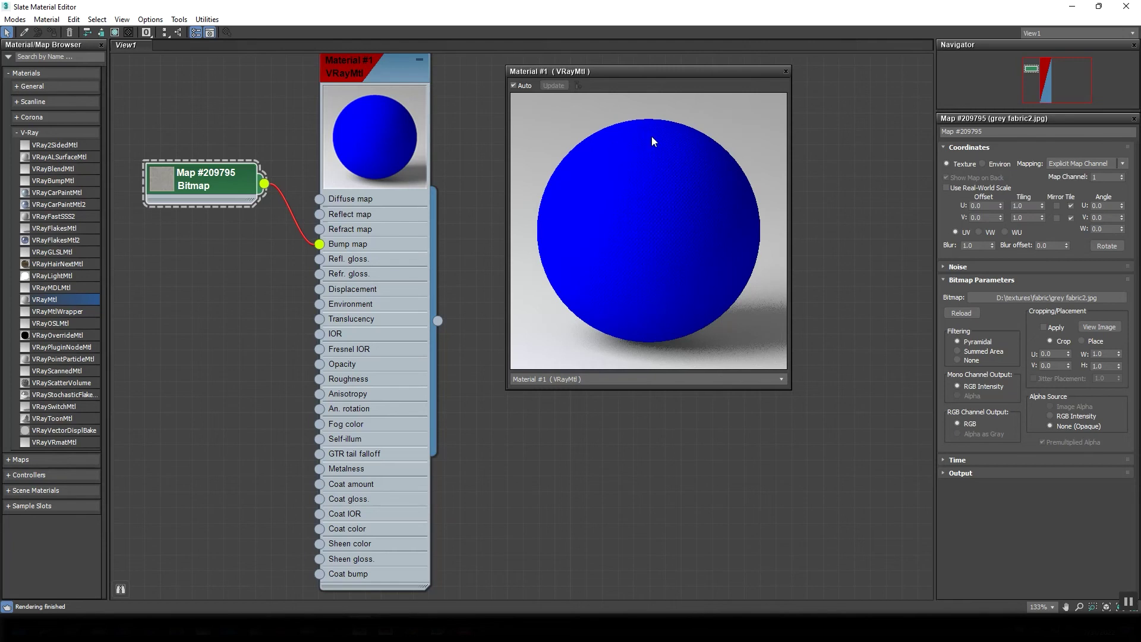
drag(264, 183, 319, 244)
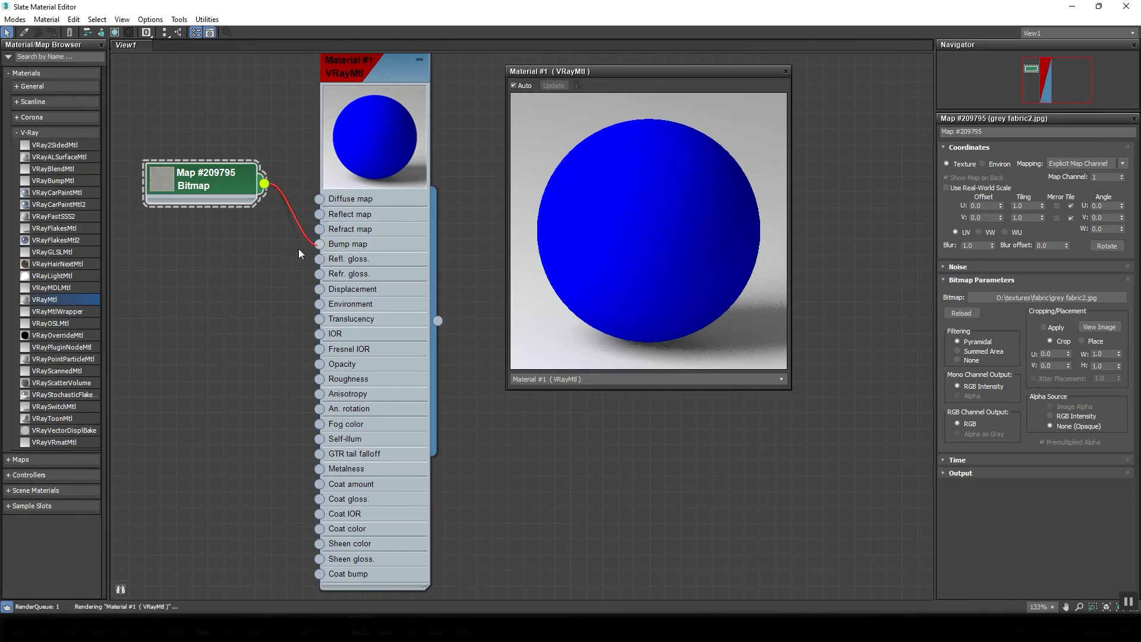
drag(264, 184, 345, 281)
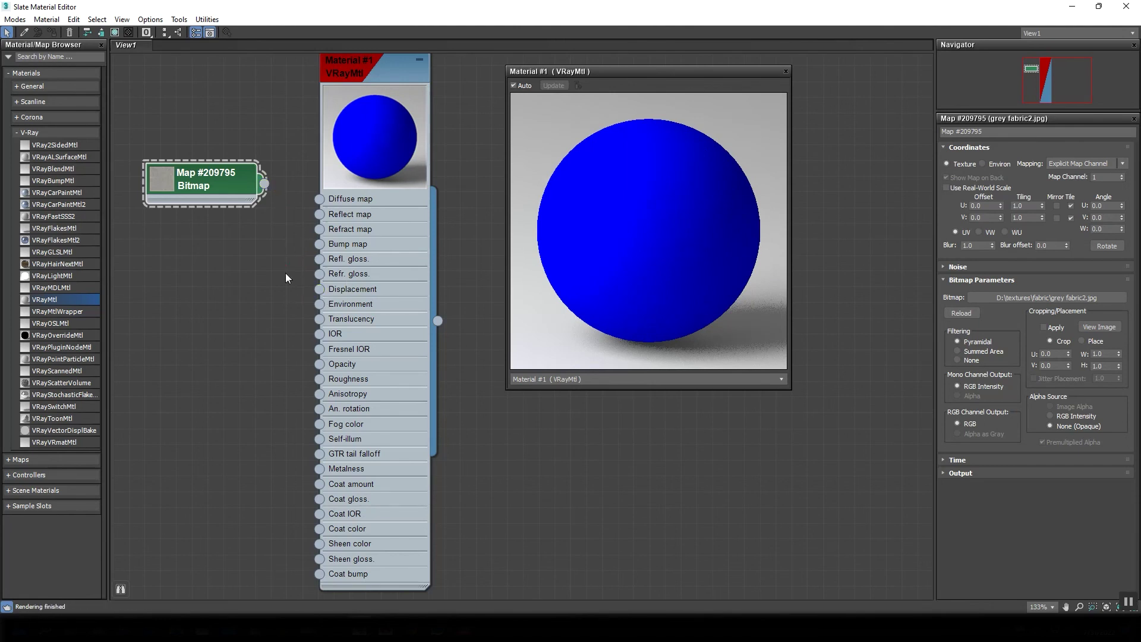
Try the bitmap on the VRayMtl's Environment and Translucency inputs, and remove the connection
drag(269, 199, 319, 304)
drag(265, 189, 320, 319)
drag(319, 320, 370, 319)
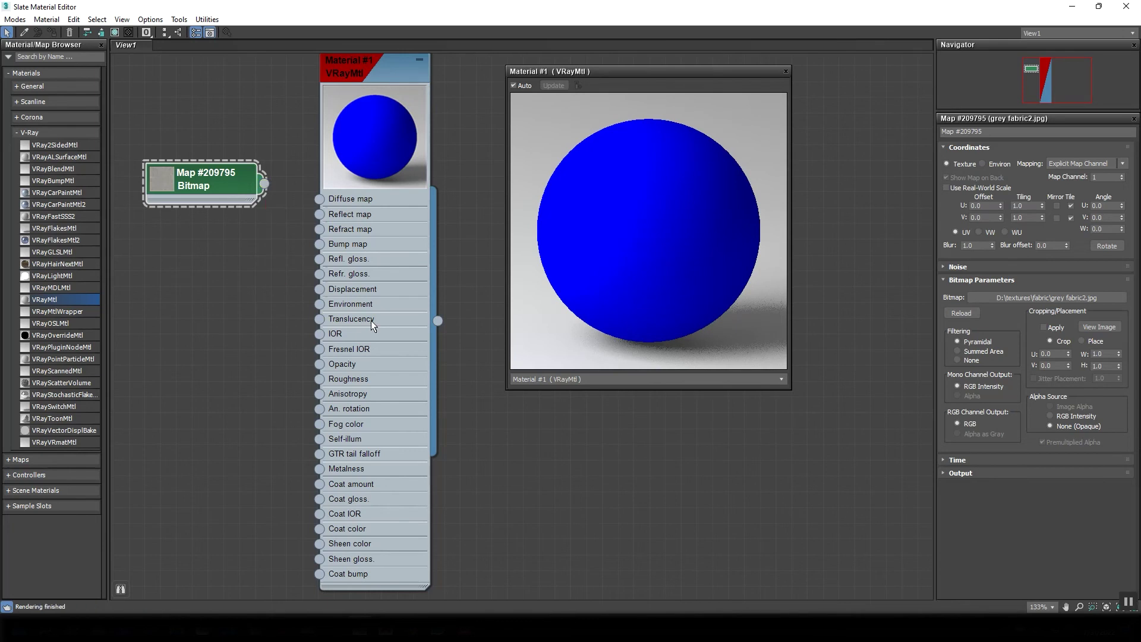
Try the bitmap on the VRayMtl's Opacity input, and move the connection to Roughness
click(339, 336)
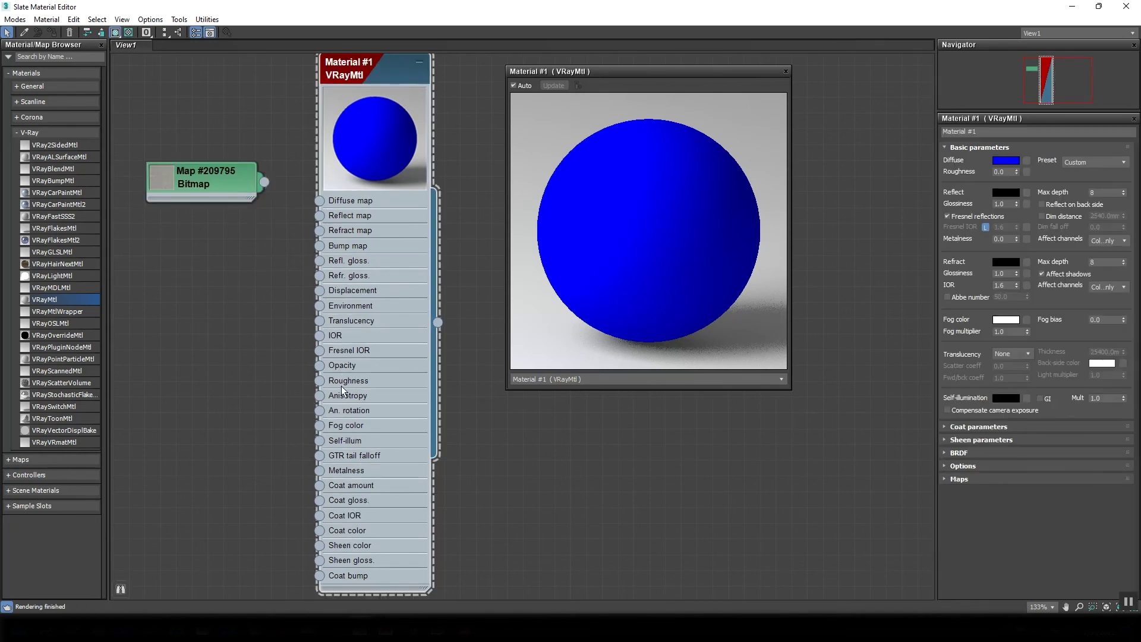
drag(264, 182, 319, 366)
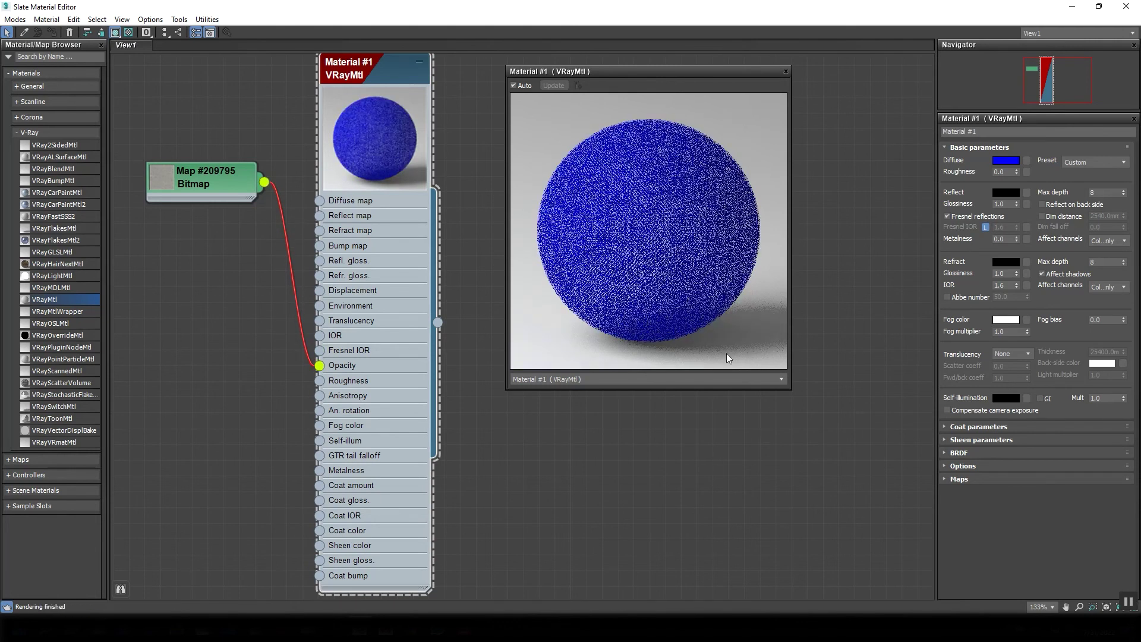
click(319, 367)
drag(319, 372, 319, 380)
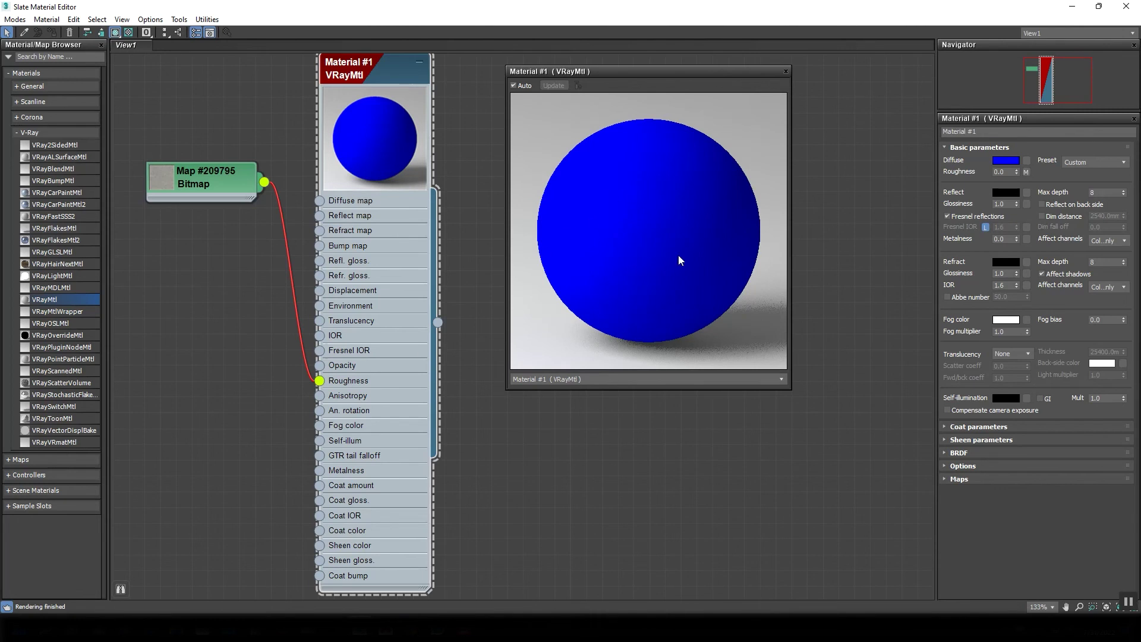
Disconnect the bitmap from Roughness, try it on the Sheen color input, and remove that connection
drag(319, 379, 289, 383)
drag(266, 183, 321, 544)
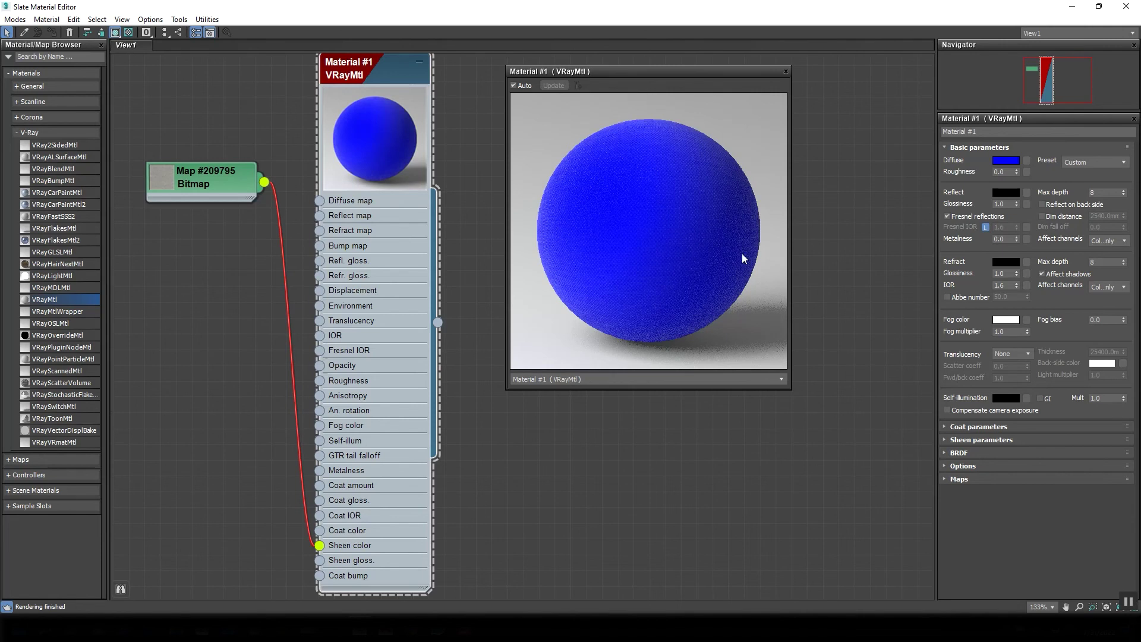
drag(319, 545, 294, 496)
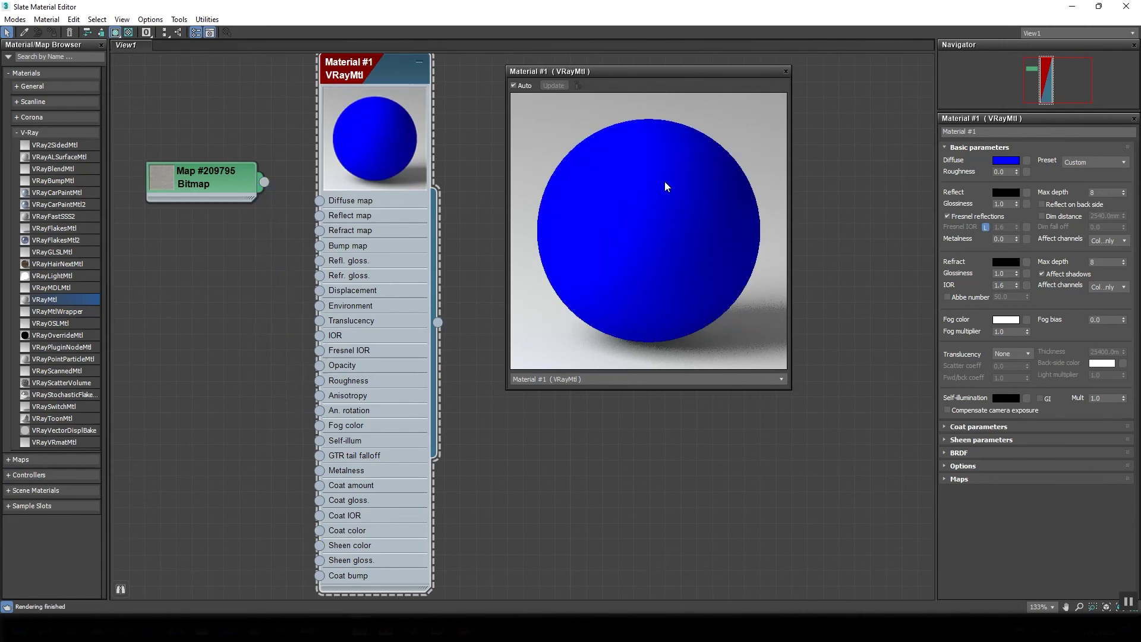
Space out the preview window, the VRayMtl node and the bitmap node to free up room in View1
drag(672, 71, 746, 73)
drag(398, 81, 492, 93)
drag(227, 177, 257, 272)
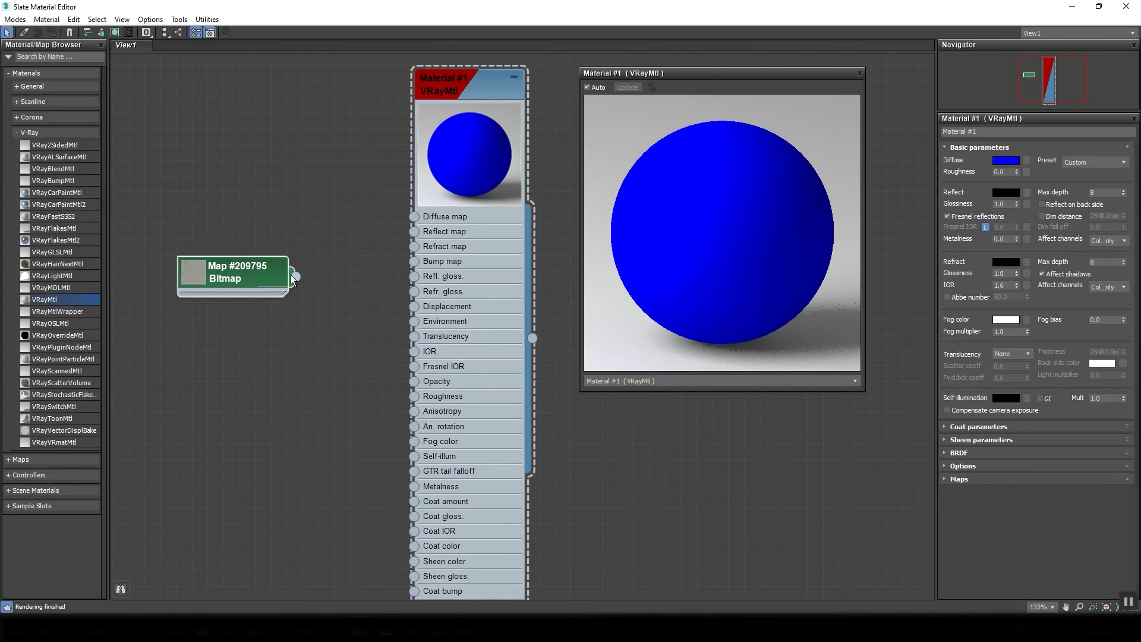
click(214, 210)
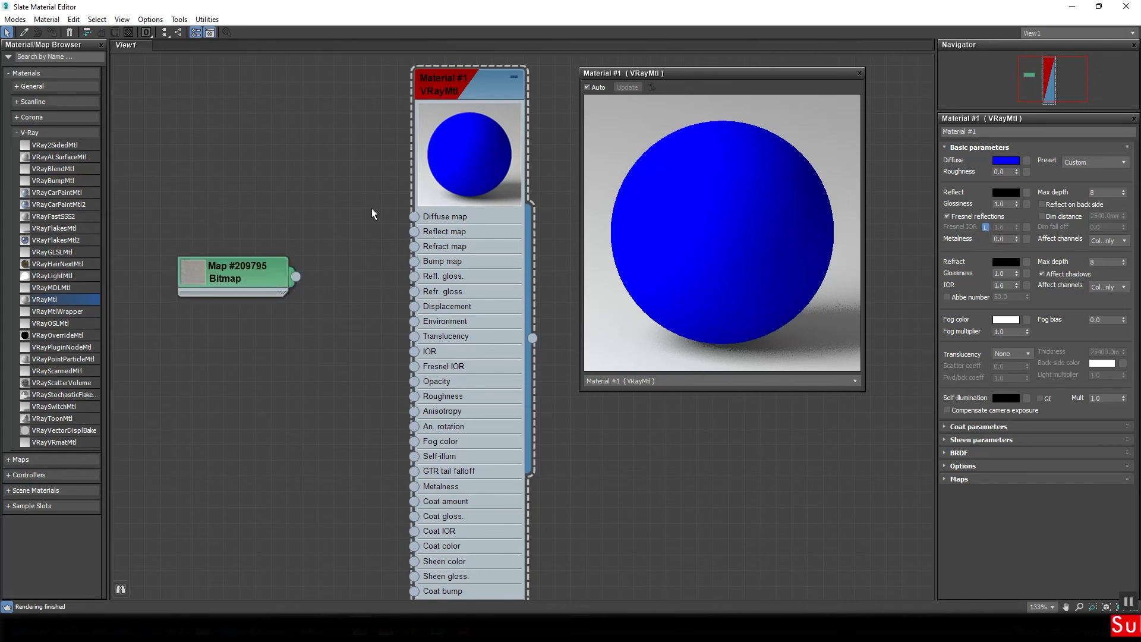
Connect the bitmap to the VRayMtl's Diffuse map input and move the bitmap node level with it, leaving a wide gap
drag(273, 279, 414, 217)
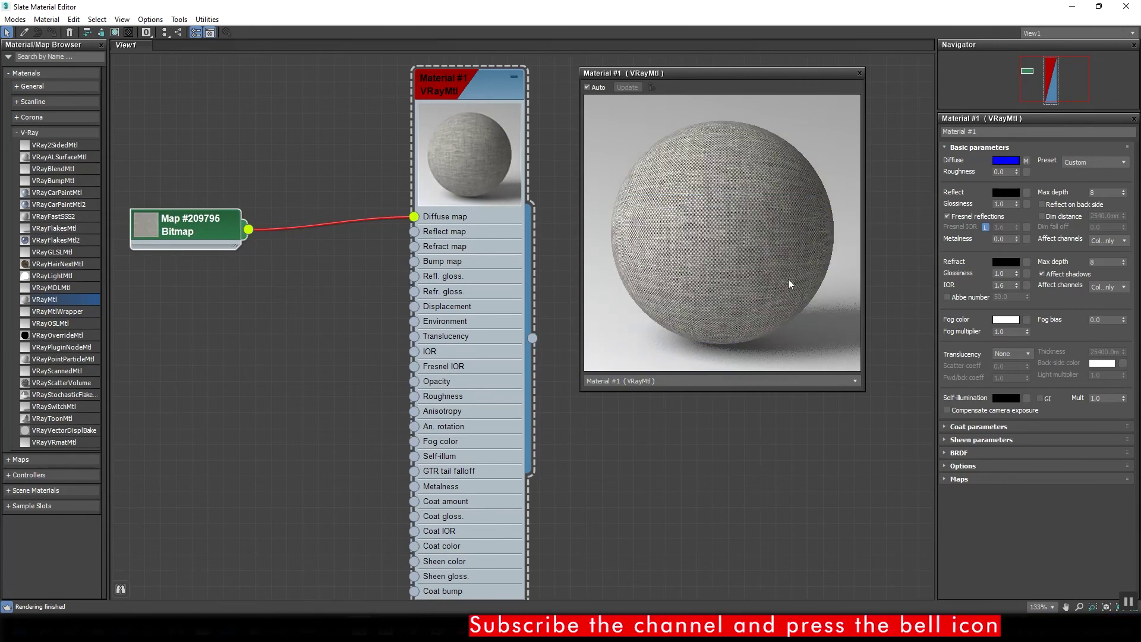
drag(222, 231, 224, 216)
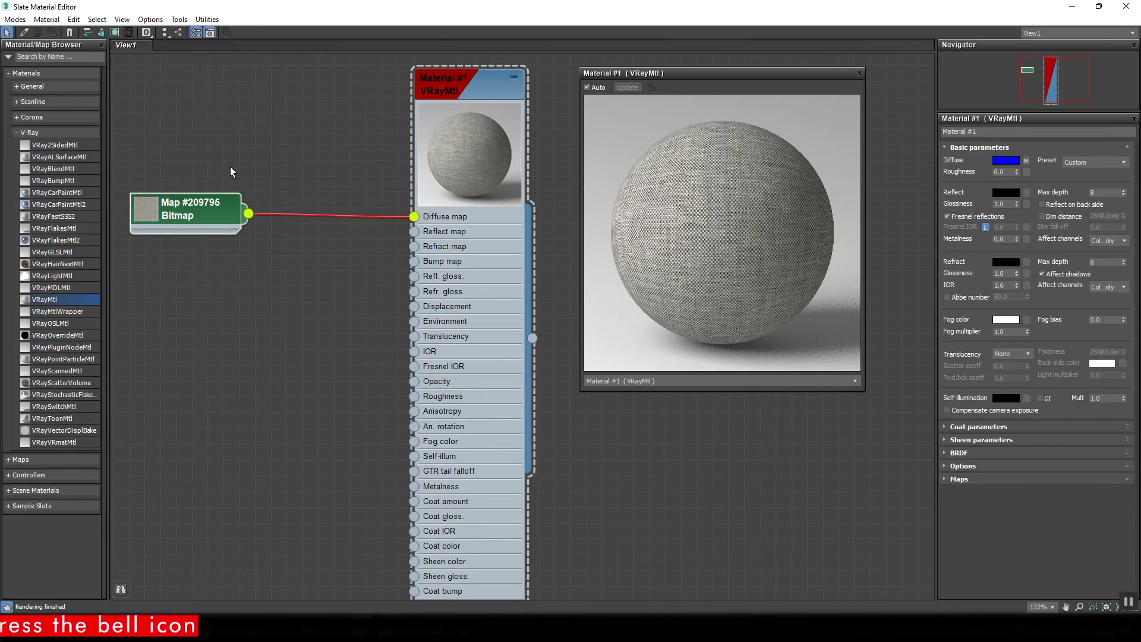
drag(217, 216, 201, 217)
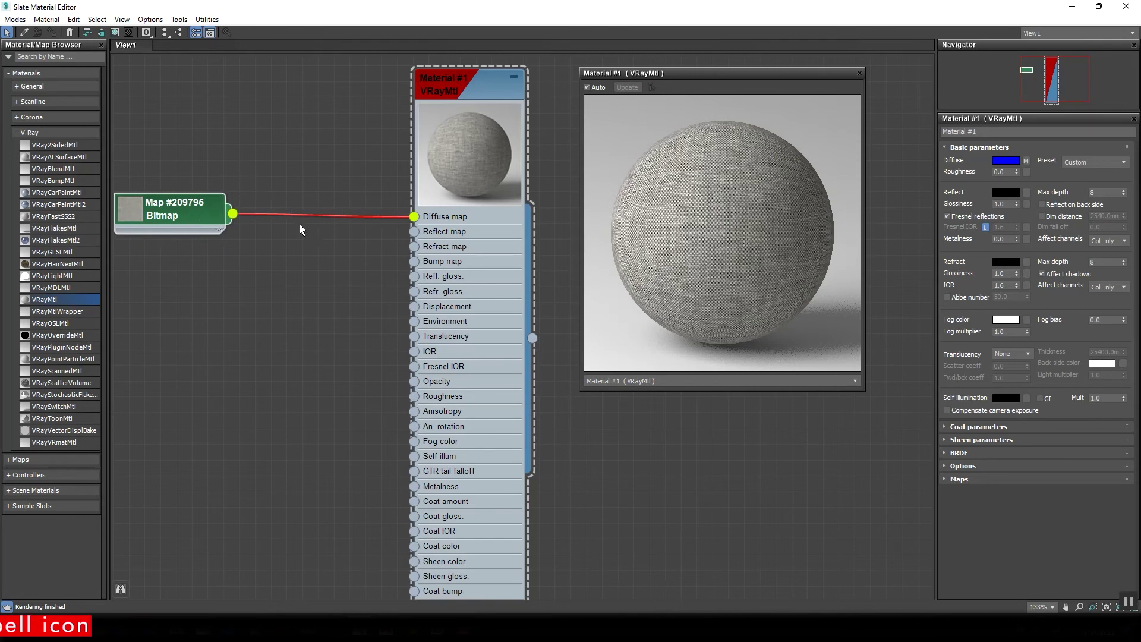
right_click(248, 119)
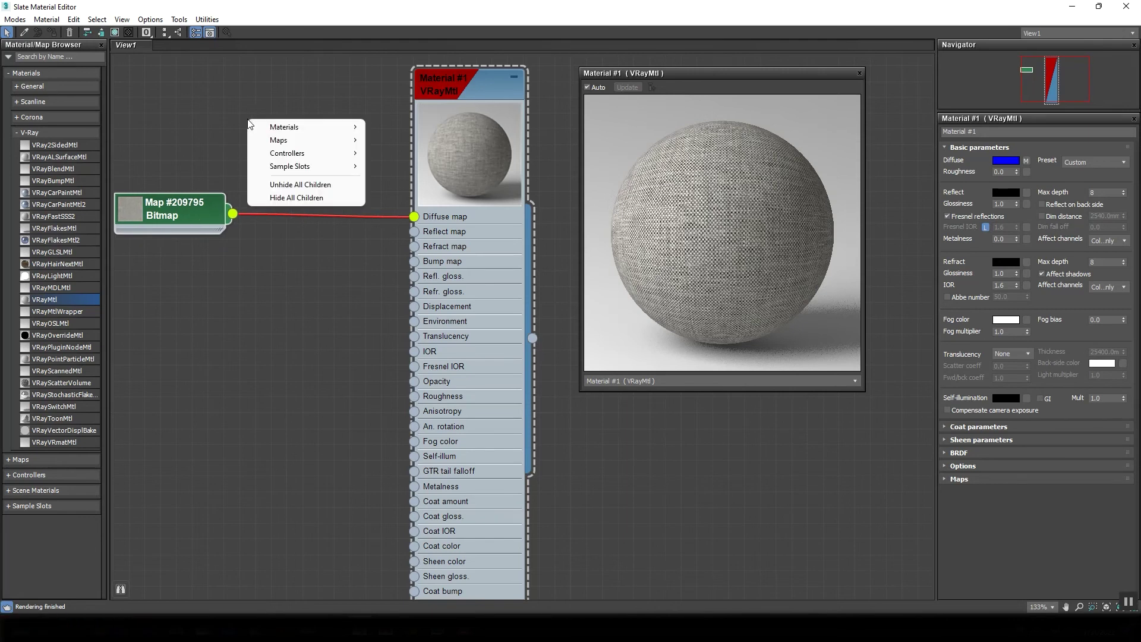
mouse_move(302, 142)
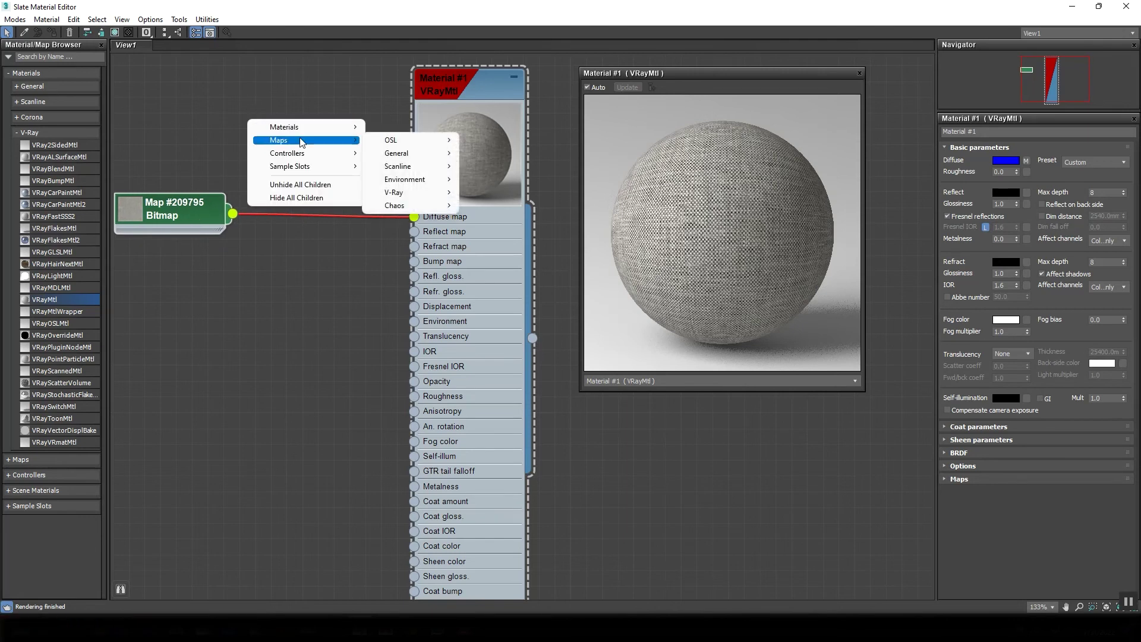
mouse_move(405, 153)
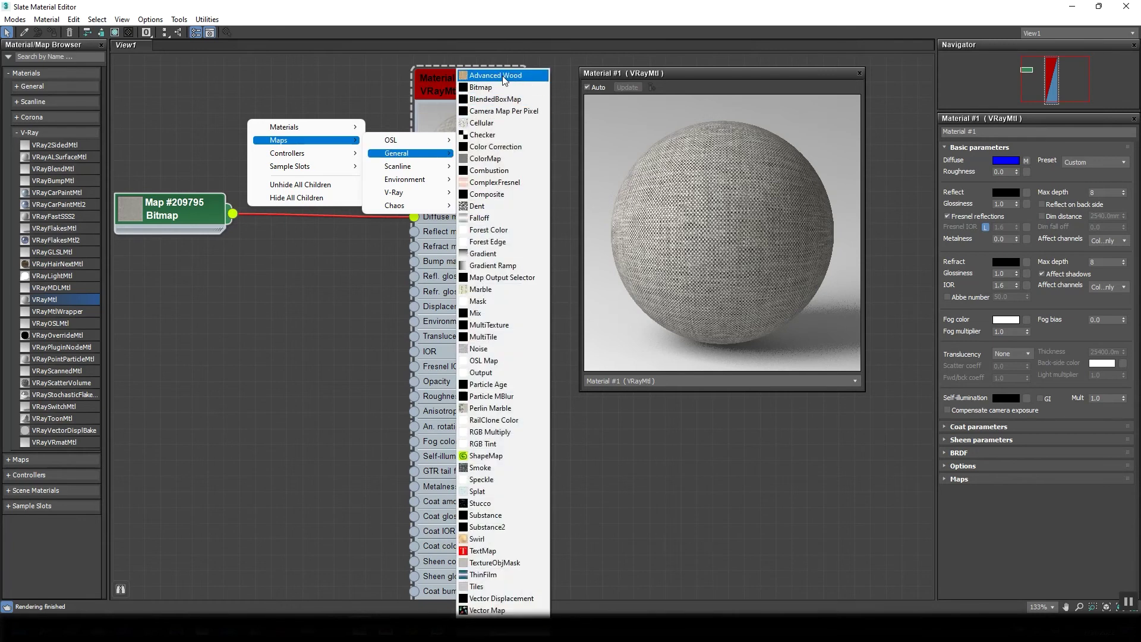
click(151, 115)
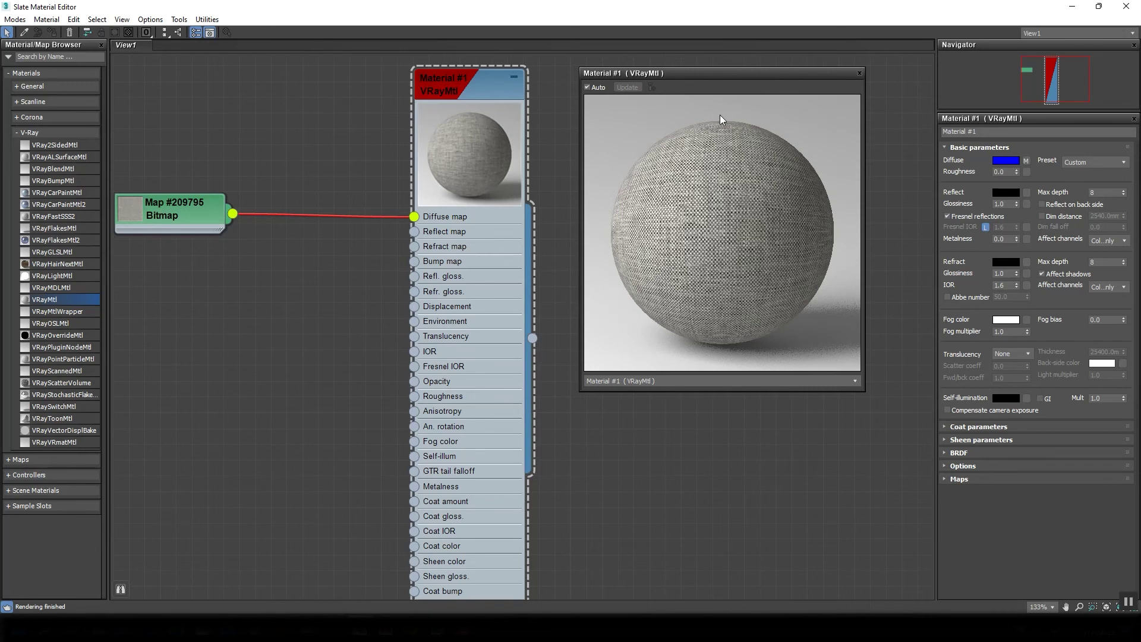
Shrink and move aside the material preview, and insert a Color Correction map between the bitmap and the VRayMtl's Diffuse map input
drag(578, 392, 700, 272)
drag(793, 73, 860, 61)
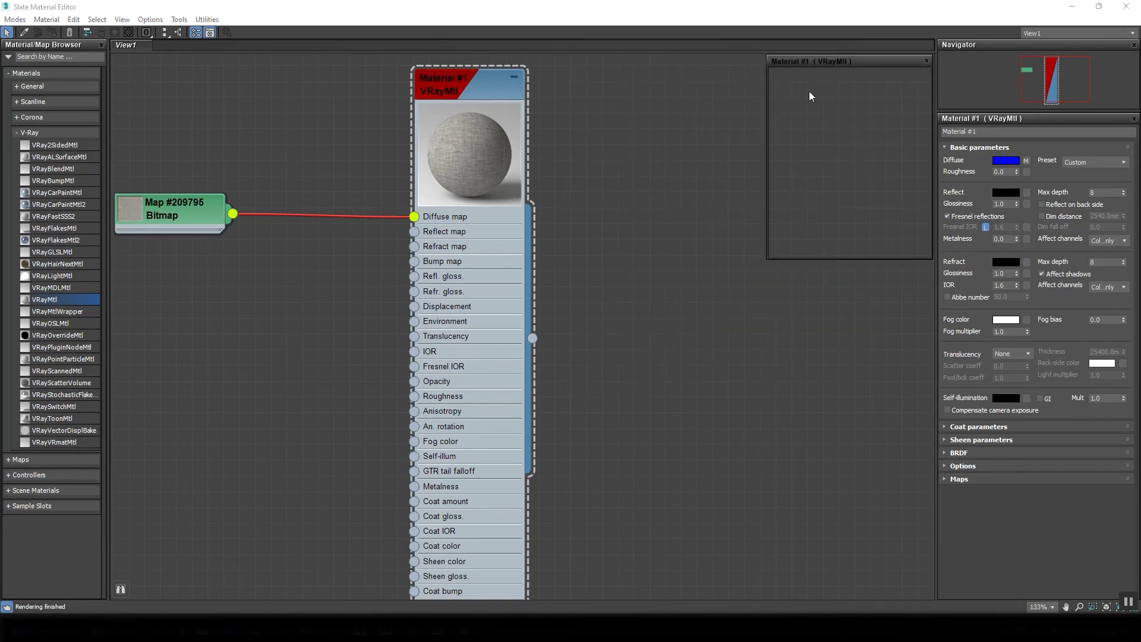
right_click(266, 114)
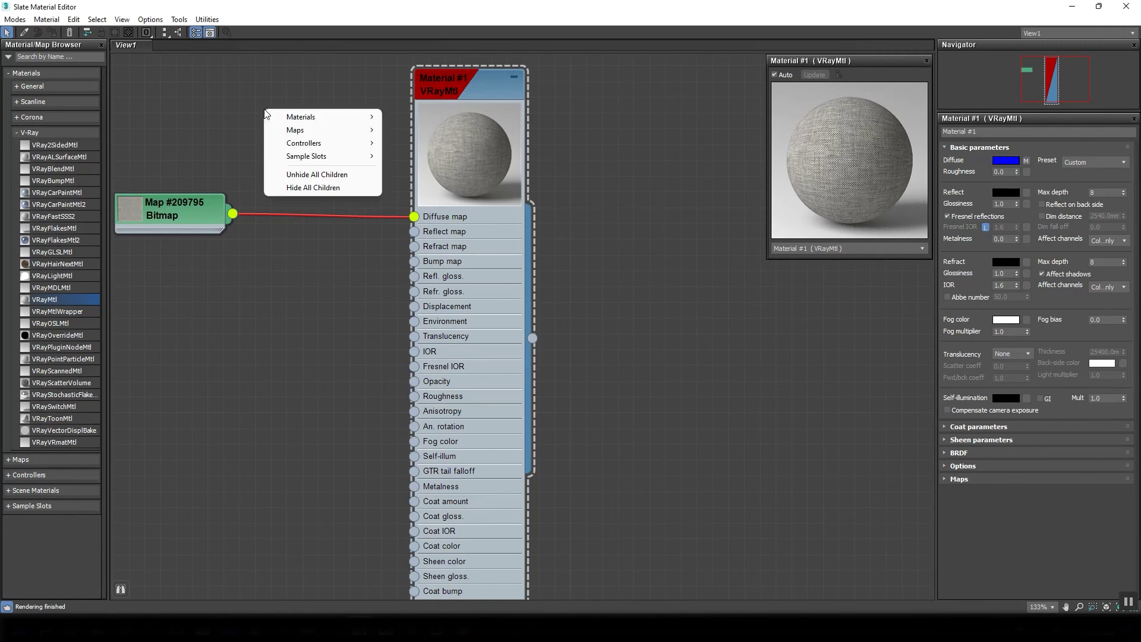
mouse_move(278, 131)
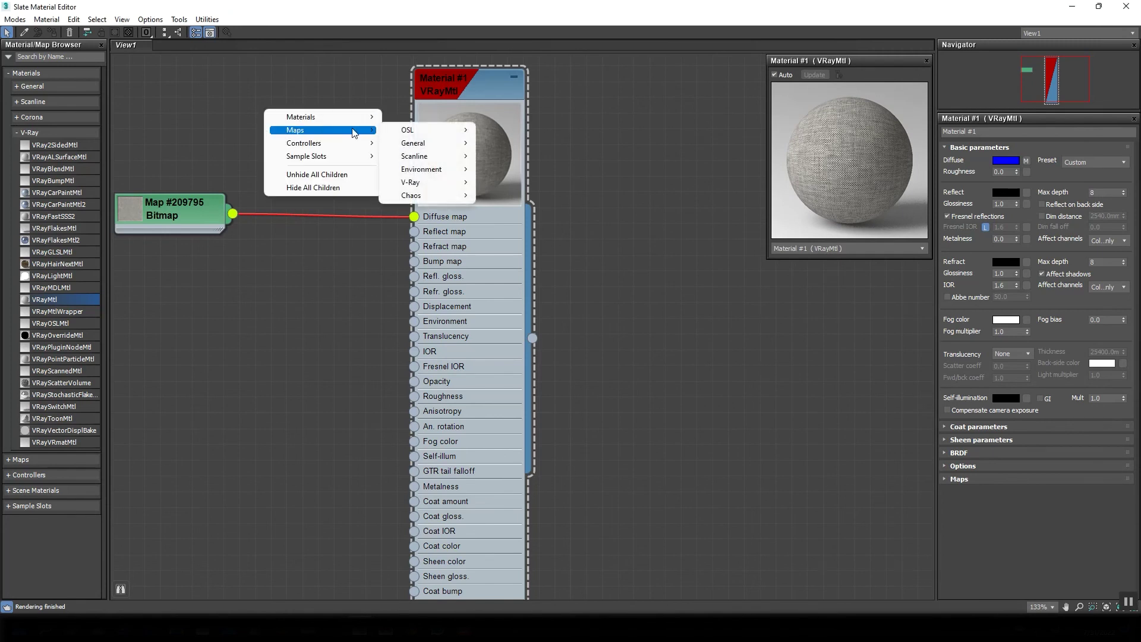
mouse_move(450, 145)
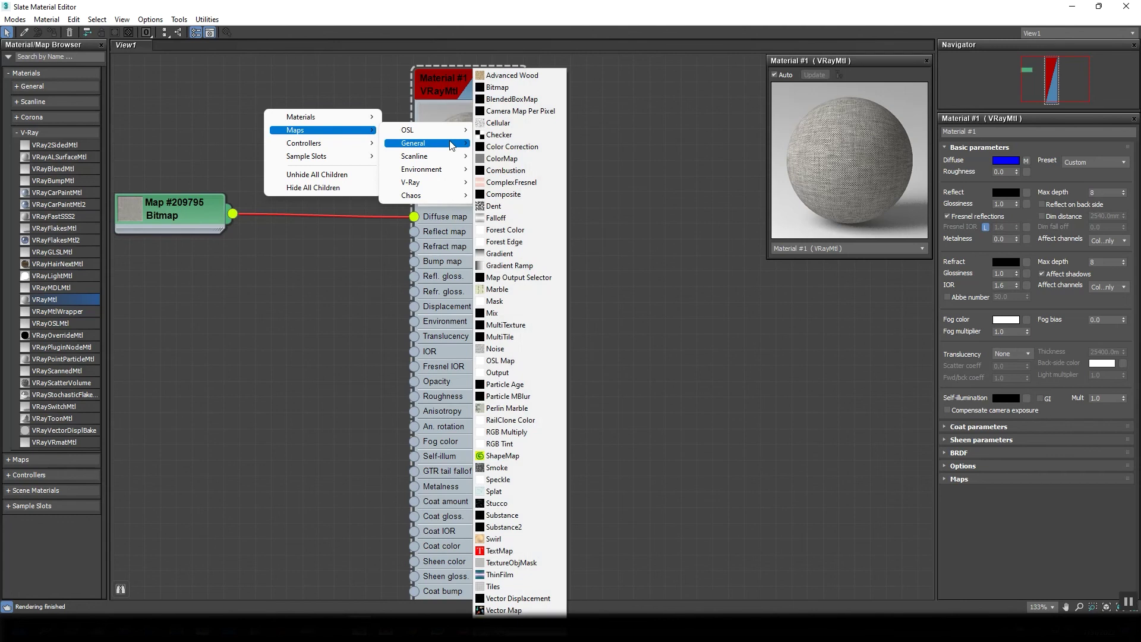
click(530, 151)
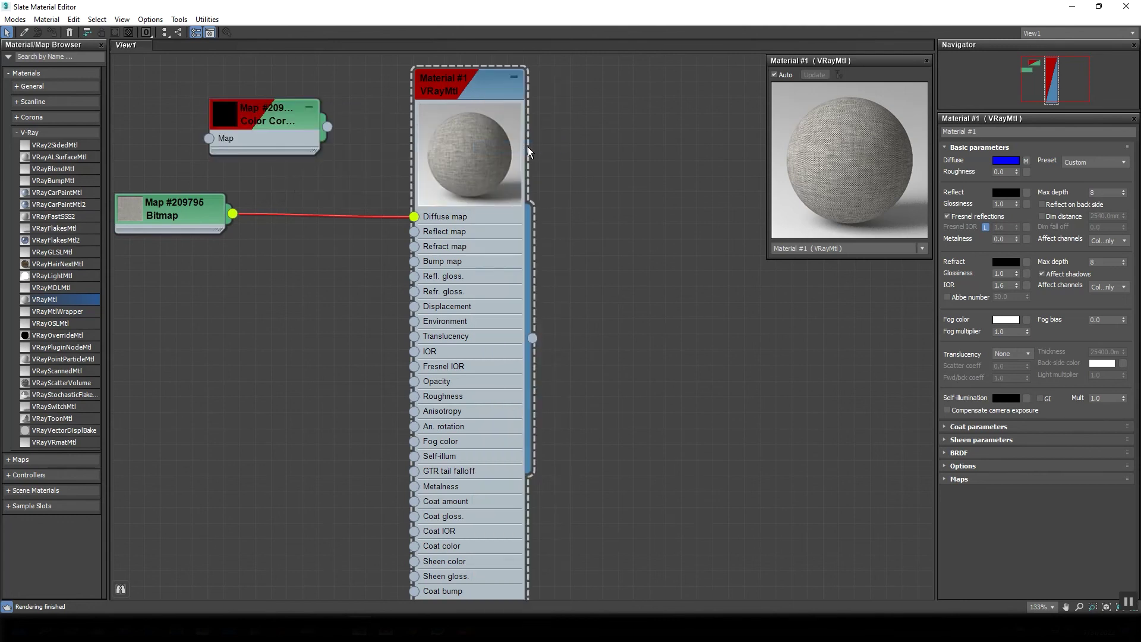
drag(277, 124, 310, 205)
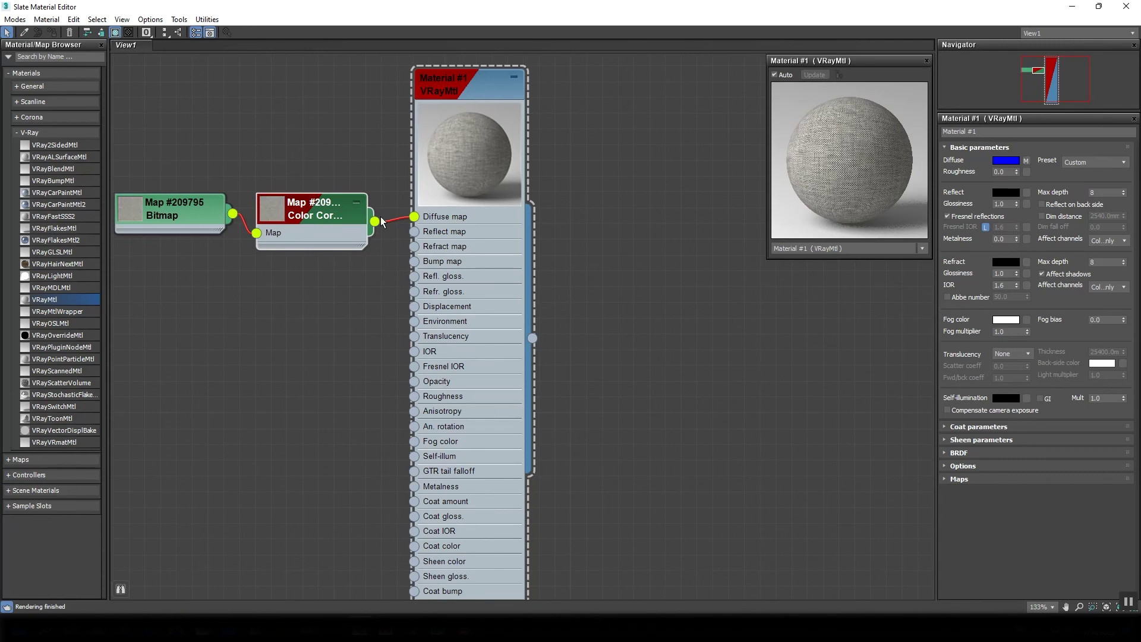
Open a preview window for the Color Correction map and place it, enlarged, directly beneath the material preview
right_click(275, 208)
click(317, 255)
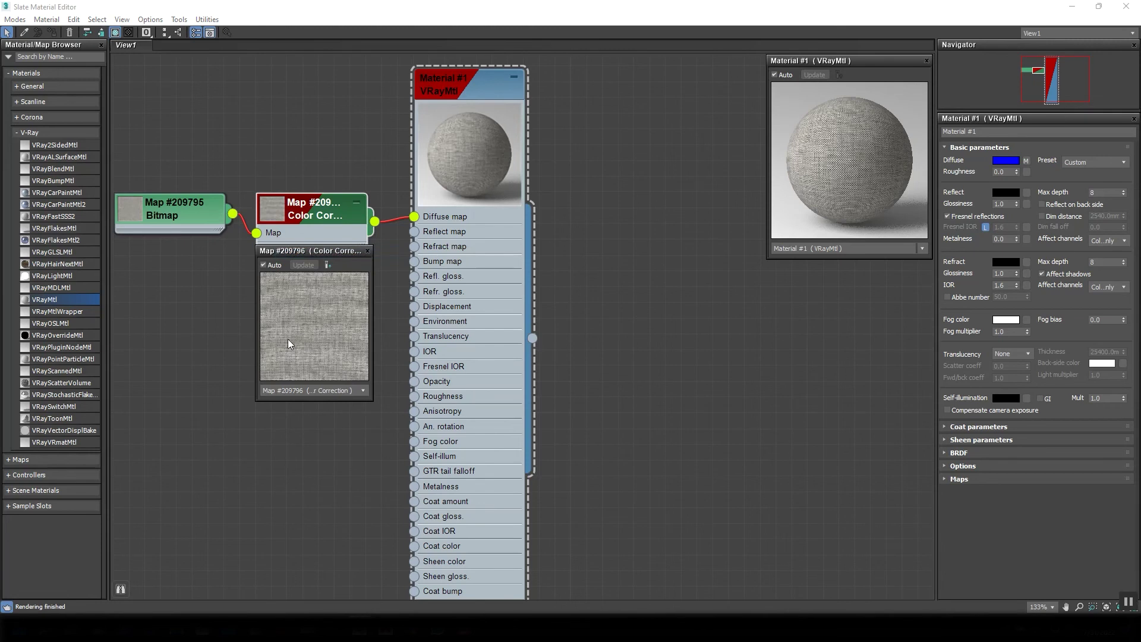
drag(298, 252, 859, 271)
drag(813, 419, 766, 455)
click(217, 265)
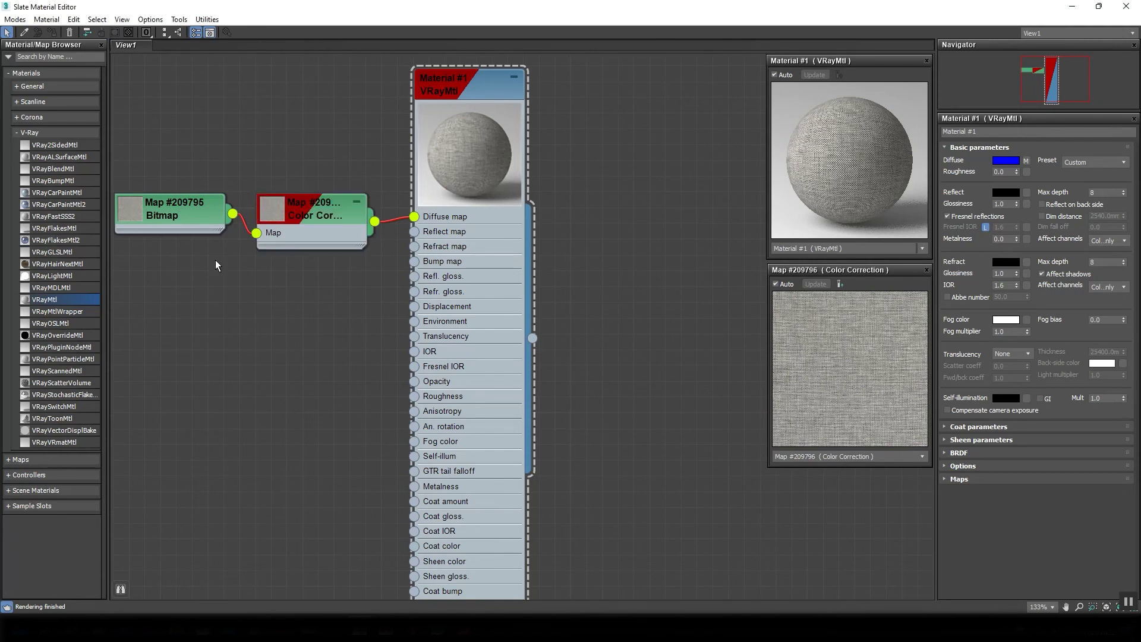
Open a preview window for the bitmap and place it beside the Color Correction preview, enlarged to a matching size
double_click(140, 214)
right_click(126, 206)
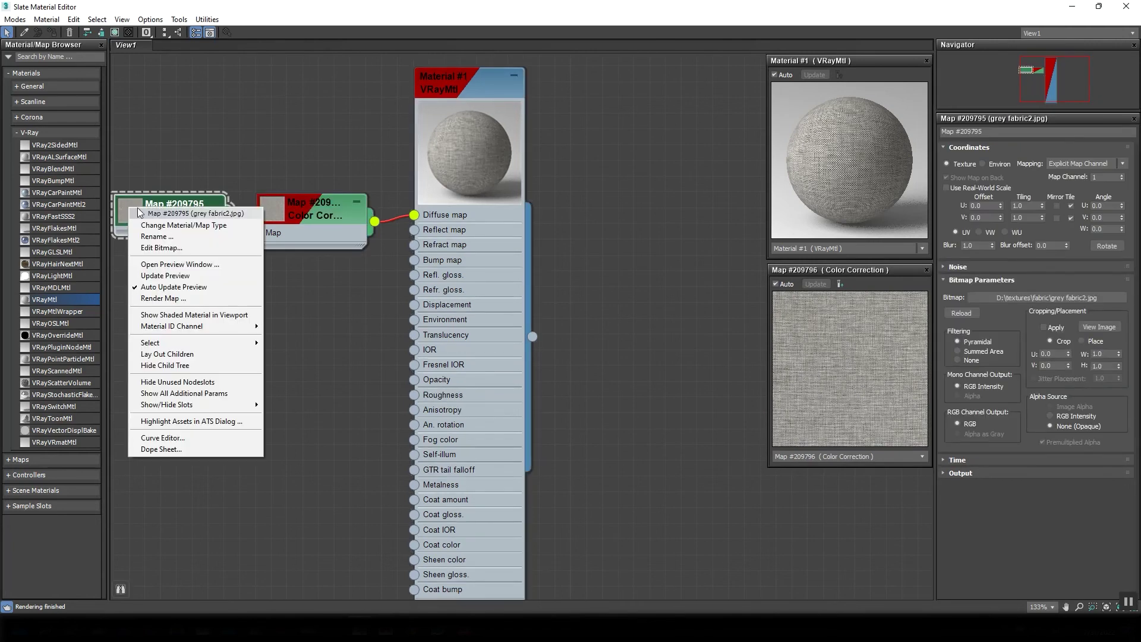
click(188, 263)
drag(188, 262, 719, 267)
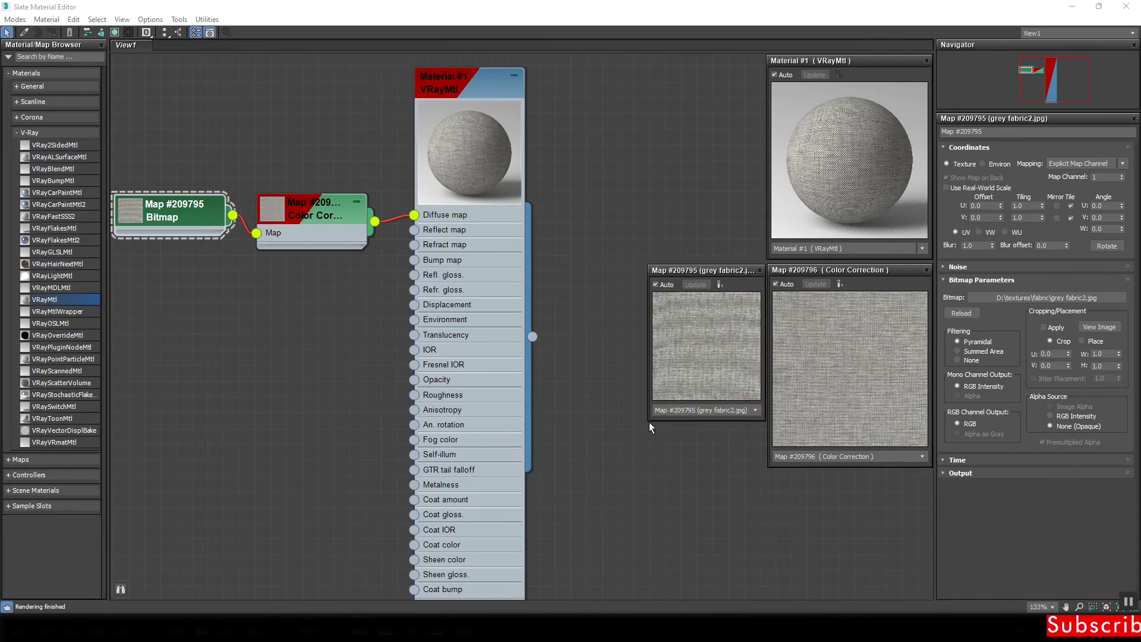
drag(649, 422, 600, 481)
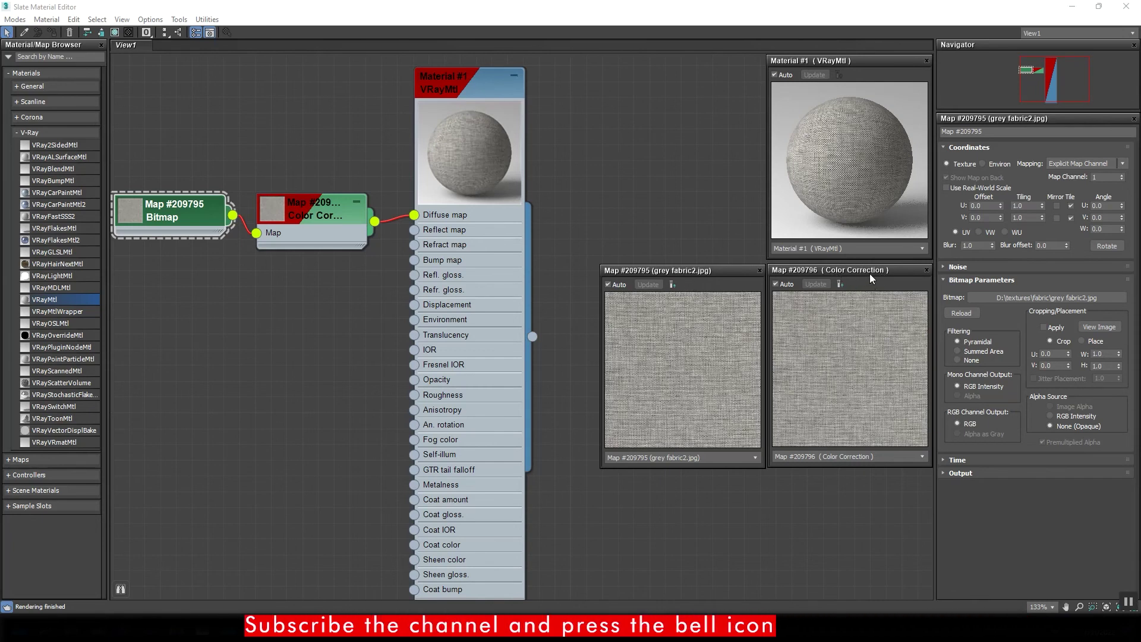
Display the Color Correction map's parameters and set its Hue Shift to 0 and Saturation to -100
click(344, 237)
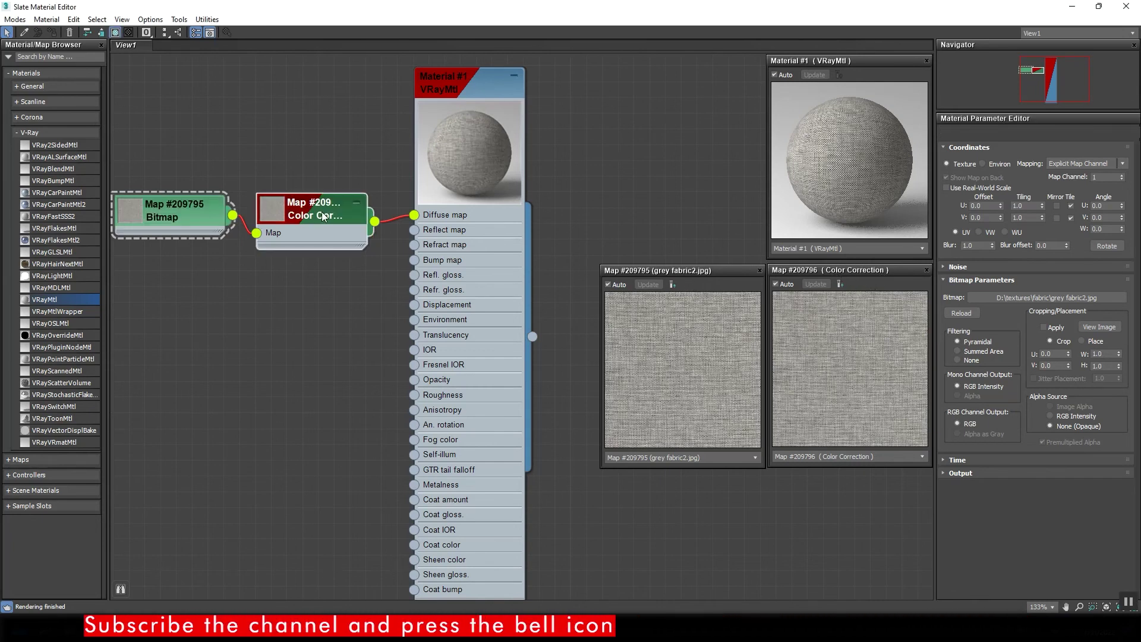
click(344, 237)
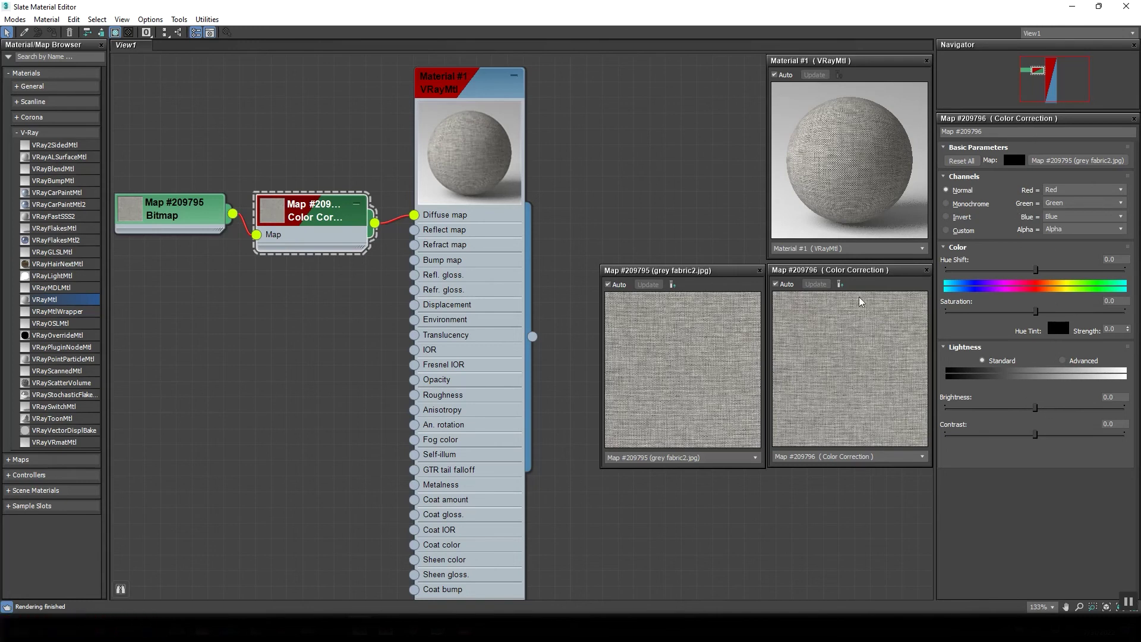
mouse_move(1037, 270)
mouse_down()
mouse_move(949, 270)
mouse_move(1116, 269)
mouse_move(1017, 283)
mouse_move(1035, 270)
mouse_up()
double_click(1115, 260)
text(0)
key(Return)
drag(1035, 311, 918, 313)
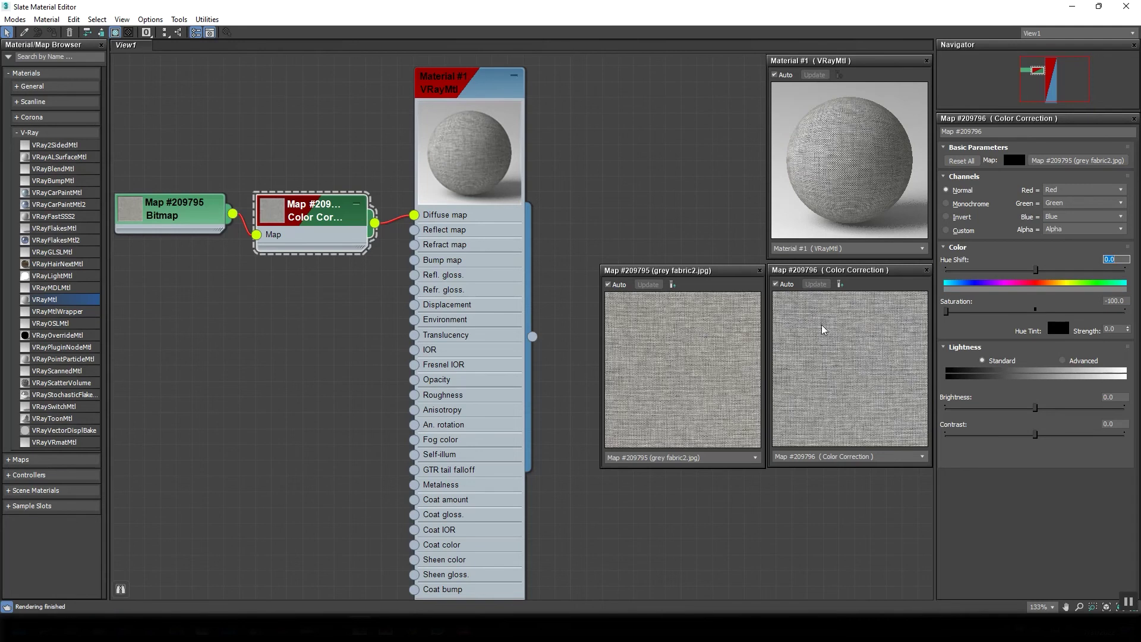
Try the Color Correction map's Saturation at 100 and set it back to 0
click(1036, 309)
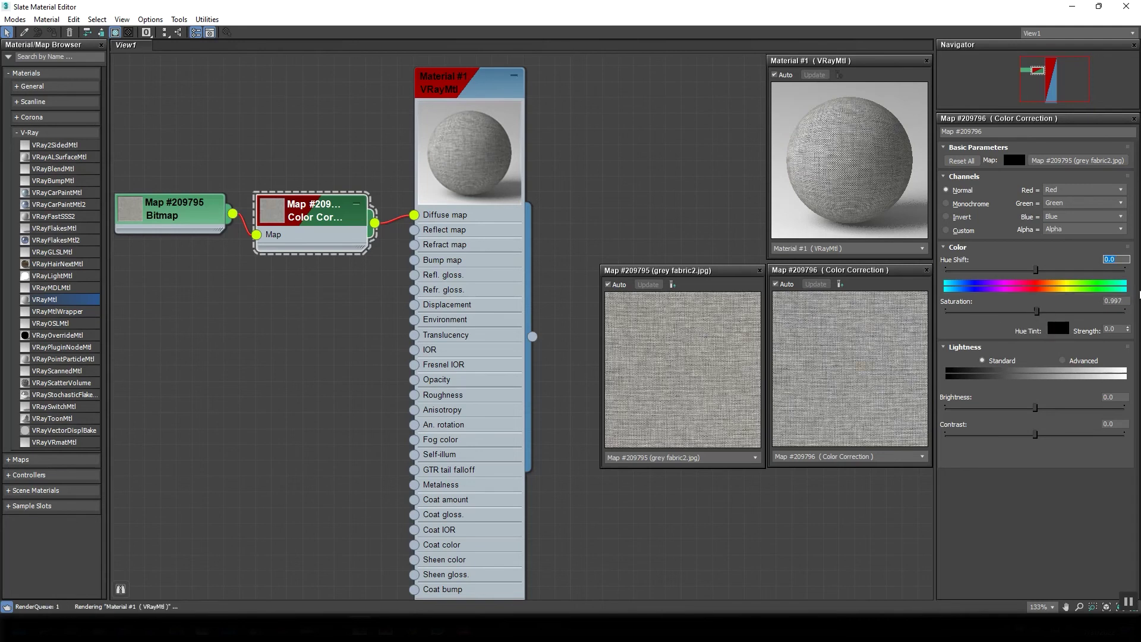
drag(1064, 311, 1127, 311)
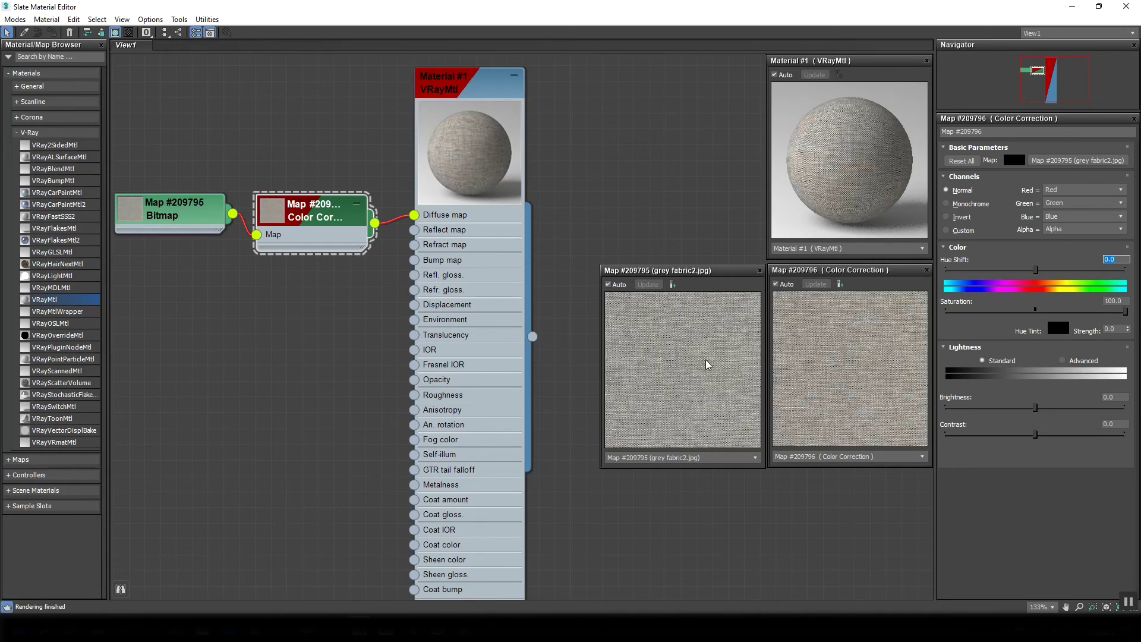
click(1034, 310)
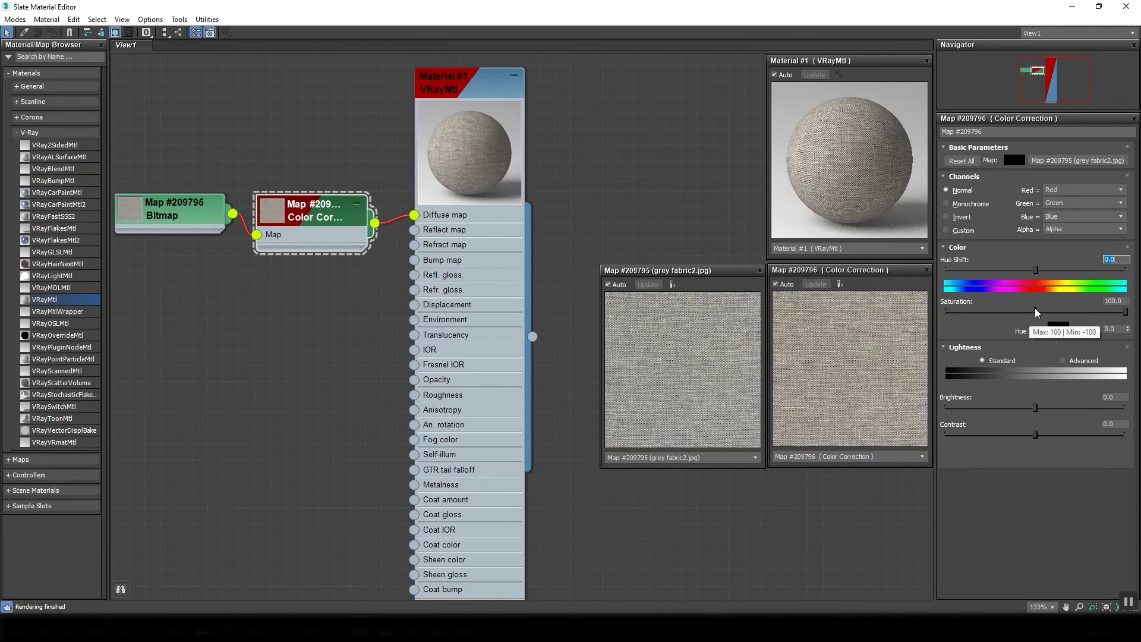
right_click(1126, 300)
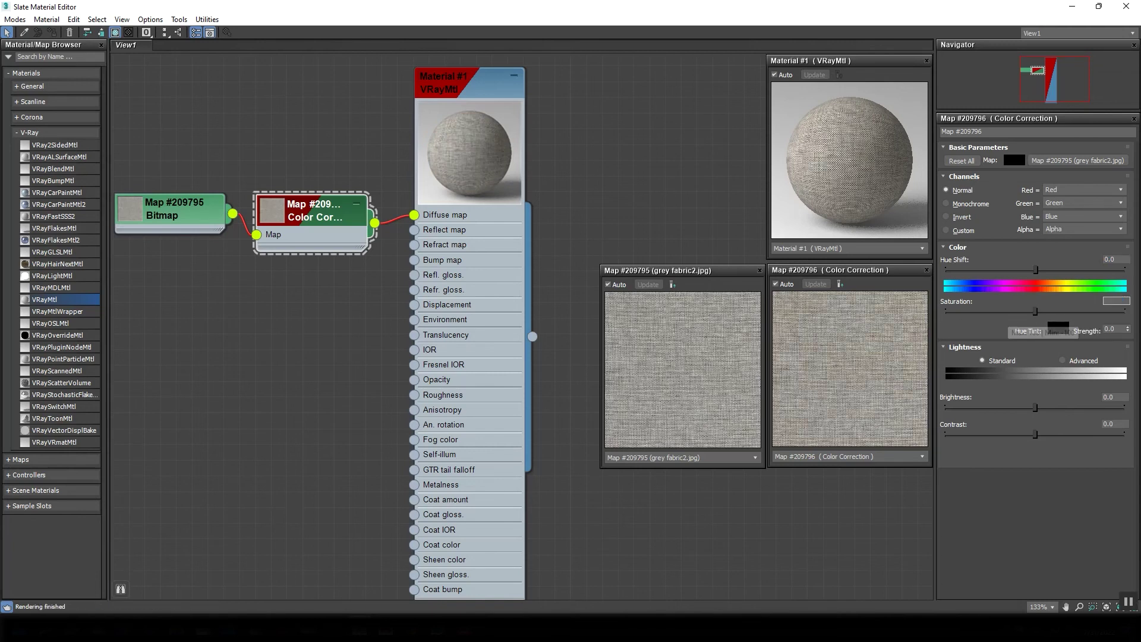
Try the Color Correction map's Brightness at 38.87 and Contrast at 78.073, and reset both to 0
drag(1036, 408, 1070, 408)
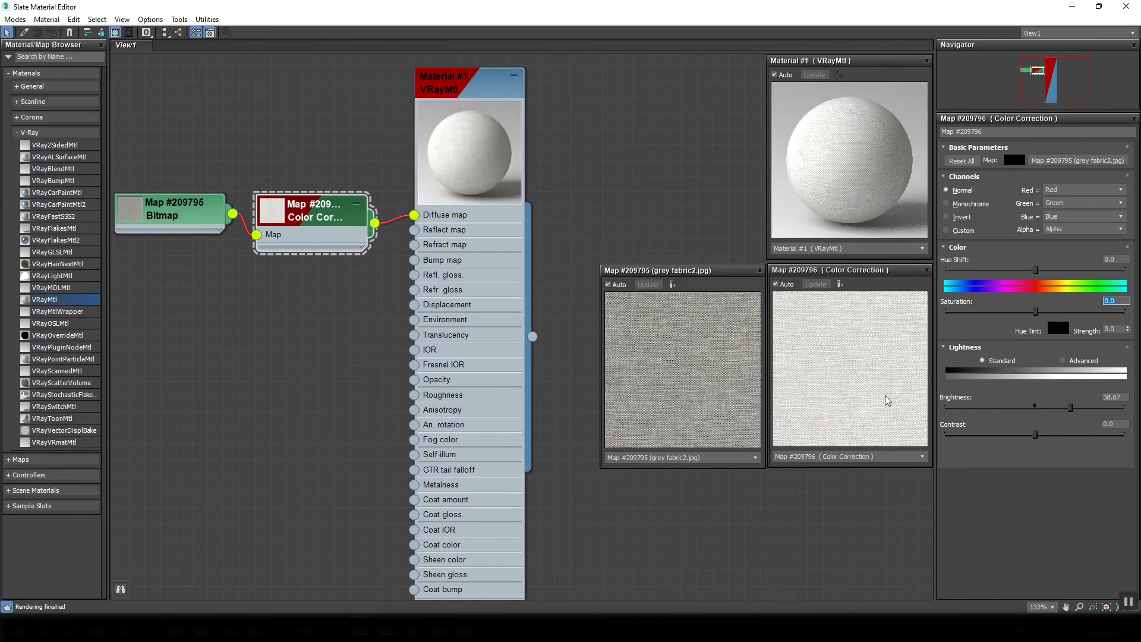
drag(1035, 434, 1104, 433)
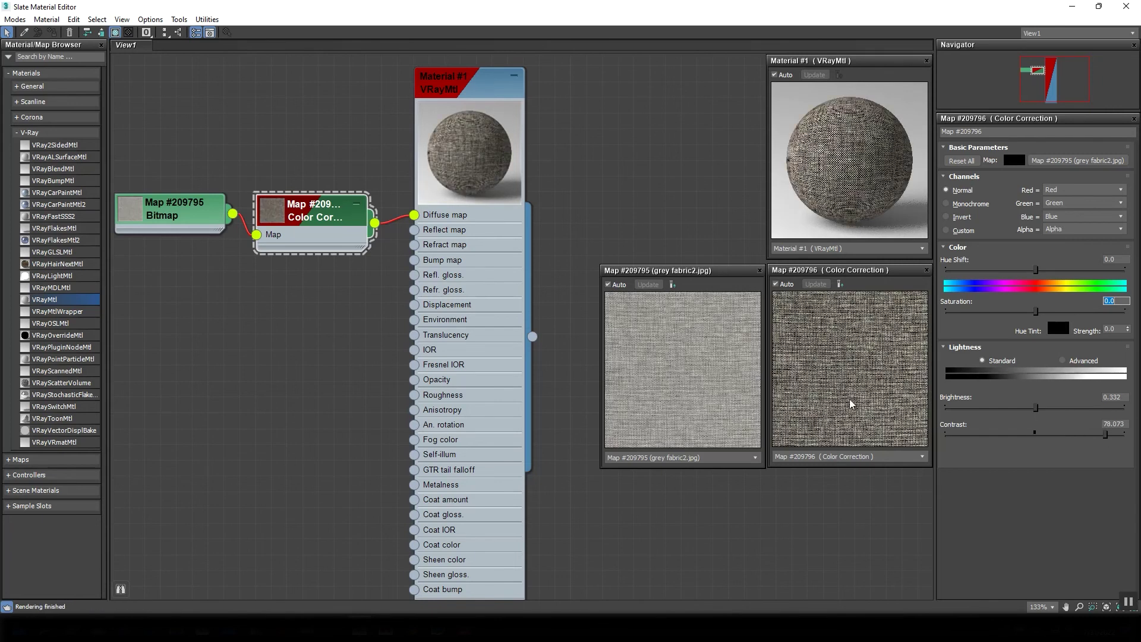
click(1036, 433)
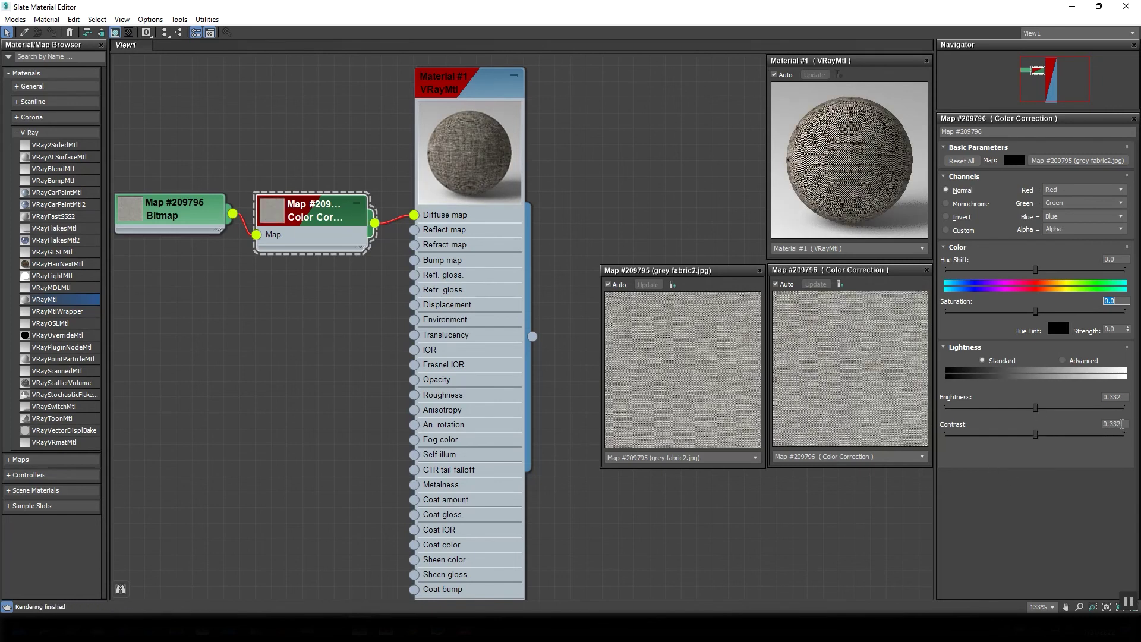
double_click(1104, 425)
text(0)
key(Return)
double_click(1115, 397)
text(0)
key(Return)
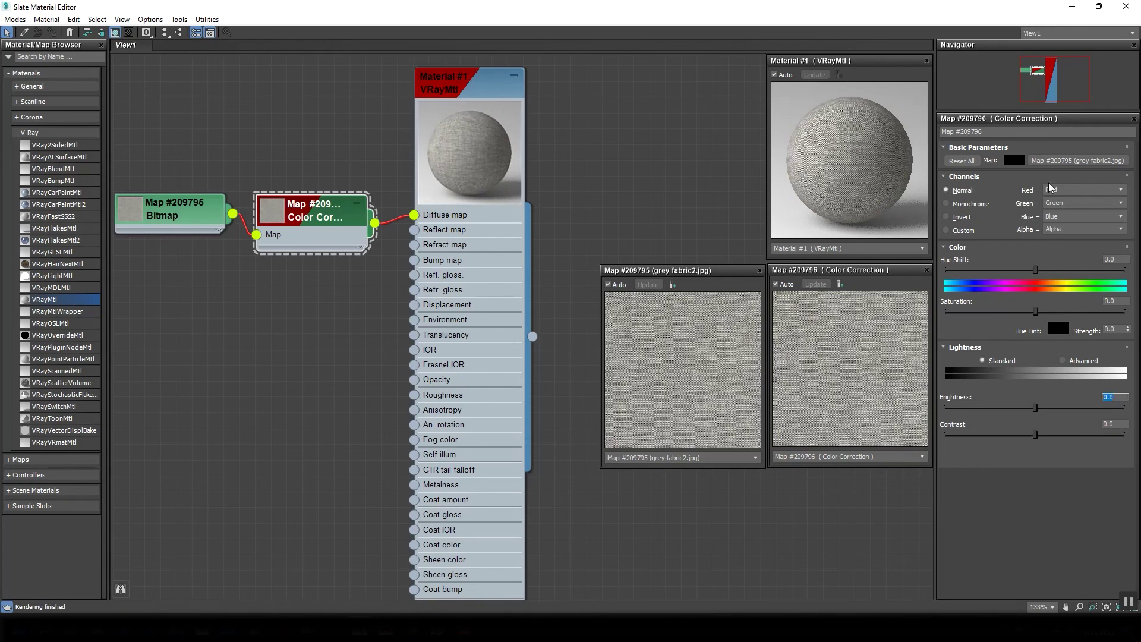
Switch the Color Correction map's Lightness to Advanced, and try the F-Stops and Printer Lights exposure modes before returning to Gain
click(1068, 361)
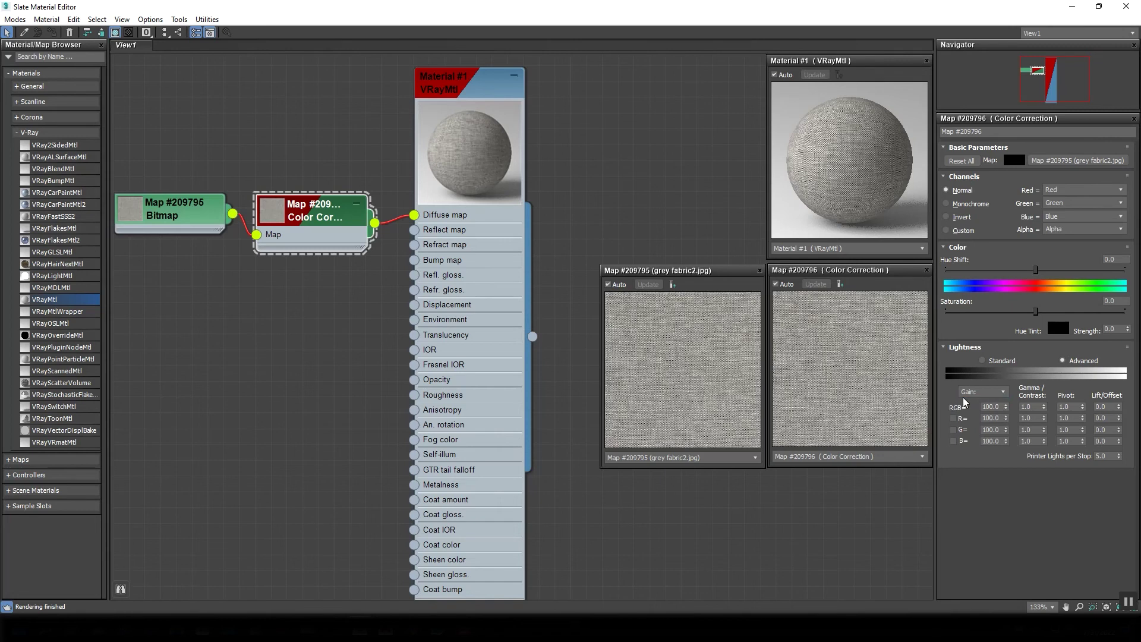
click(986, 394)
click(987, 409)
click(993, 392)
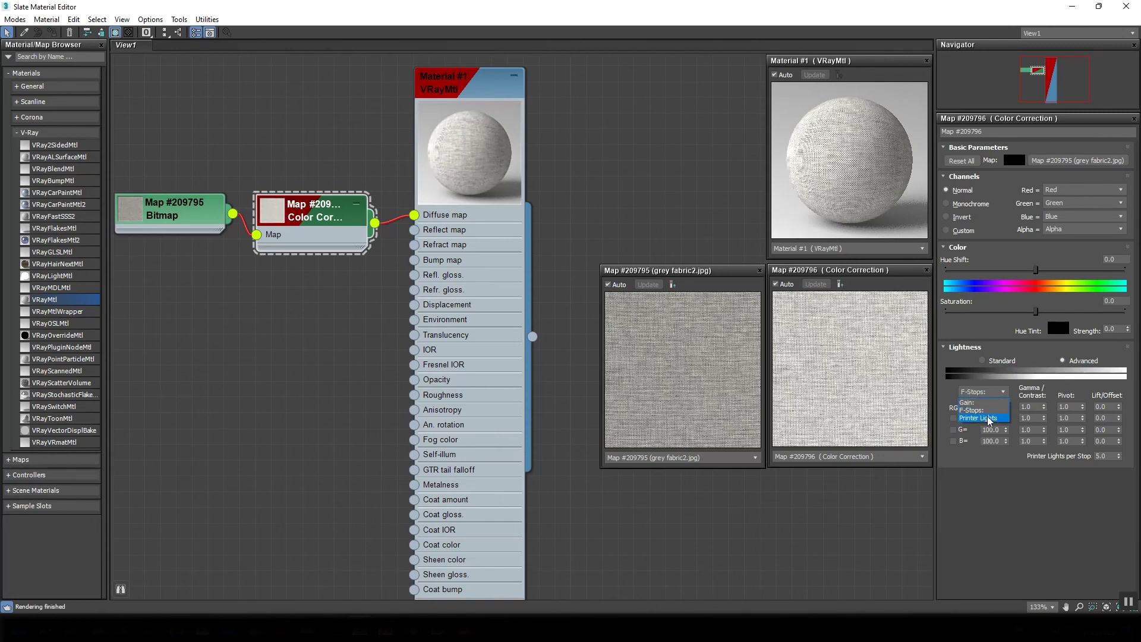
click(987, 418)
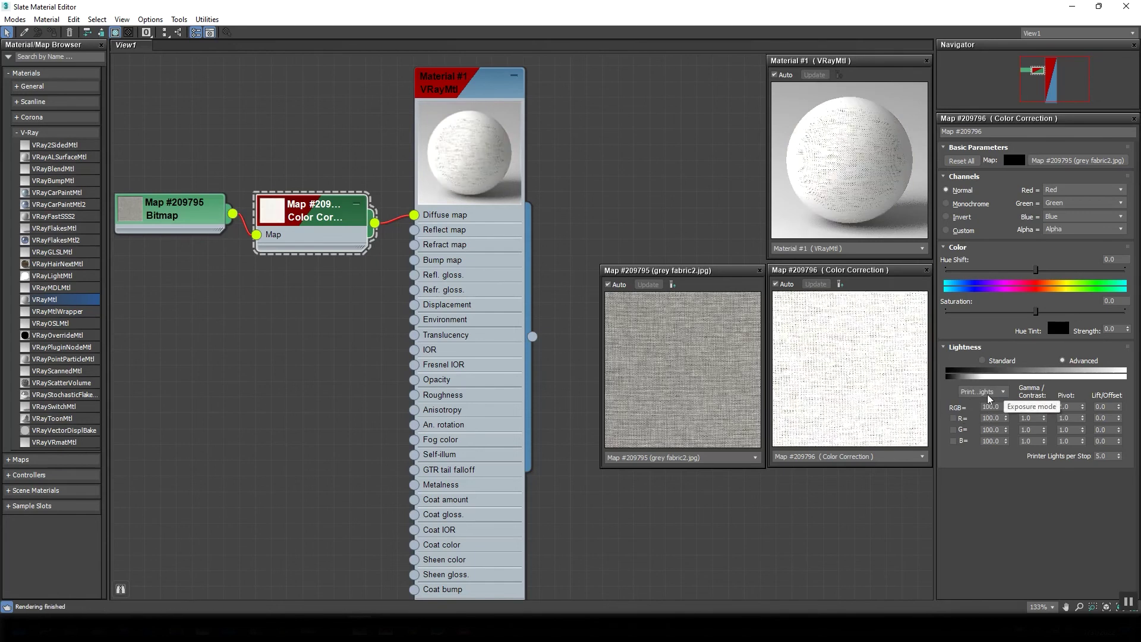
click(1004, 392)
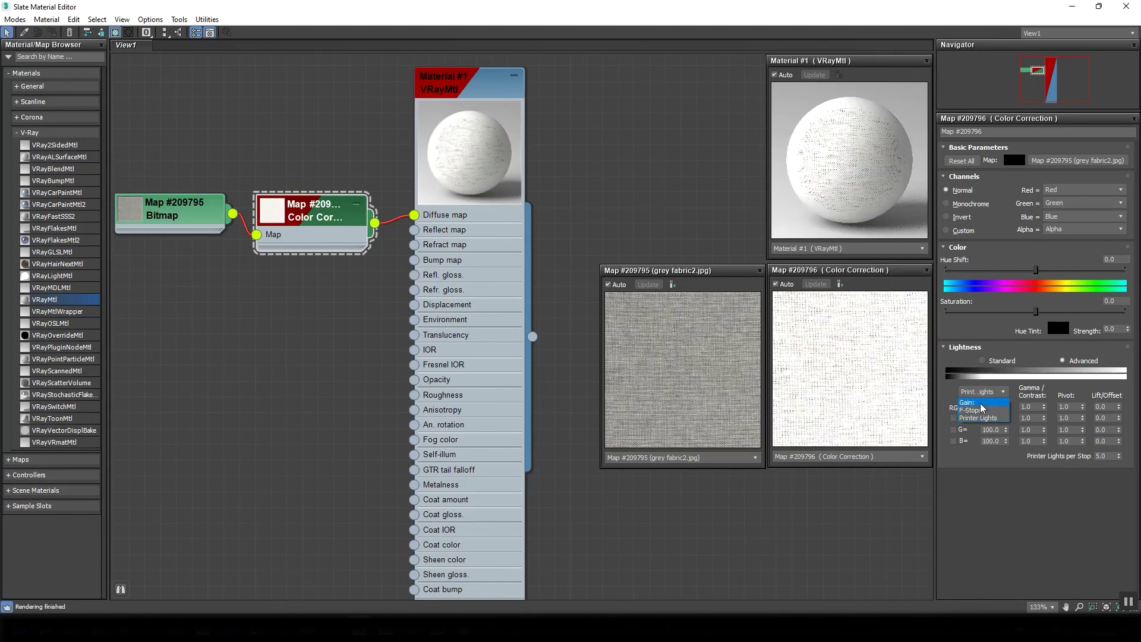
click(980, 403)
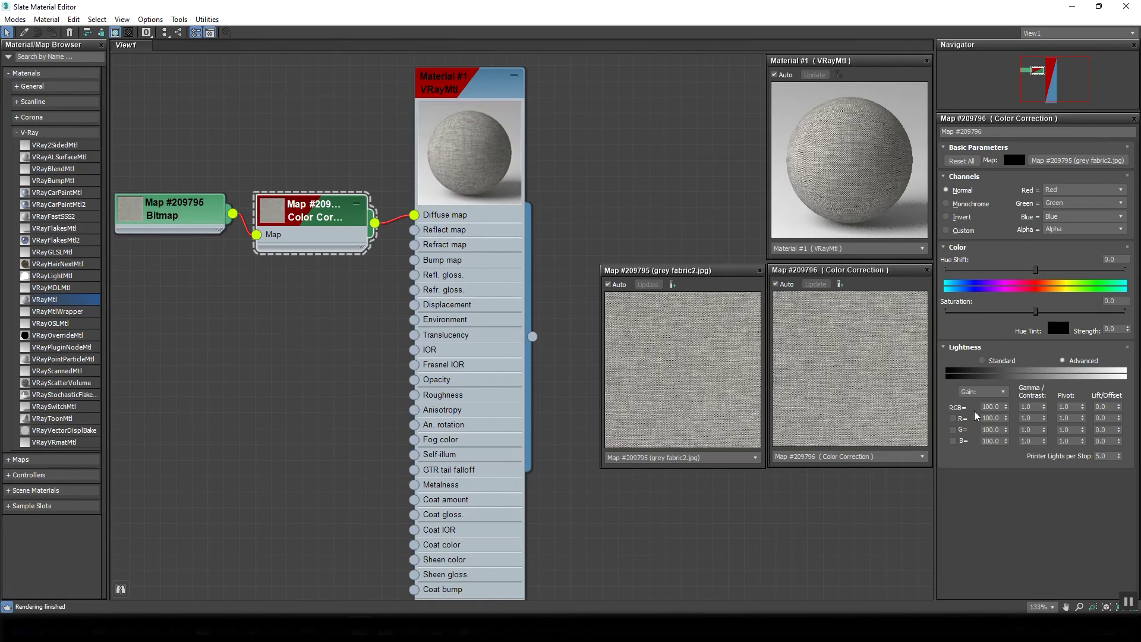
Enable the separate R, G and B channels in the advanced Lightness settings and set the red gain to 50
click(954, 419)
click(953, 429)
click(954, 440)
click(1003, 417)
text(50)
key(Return)
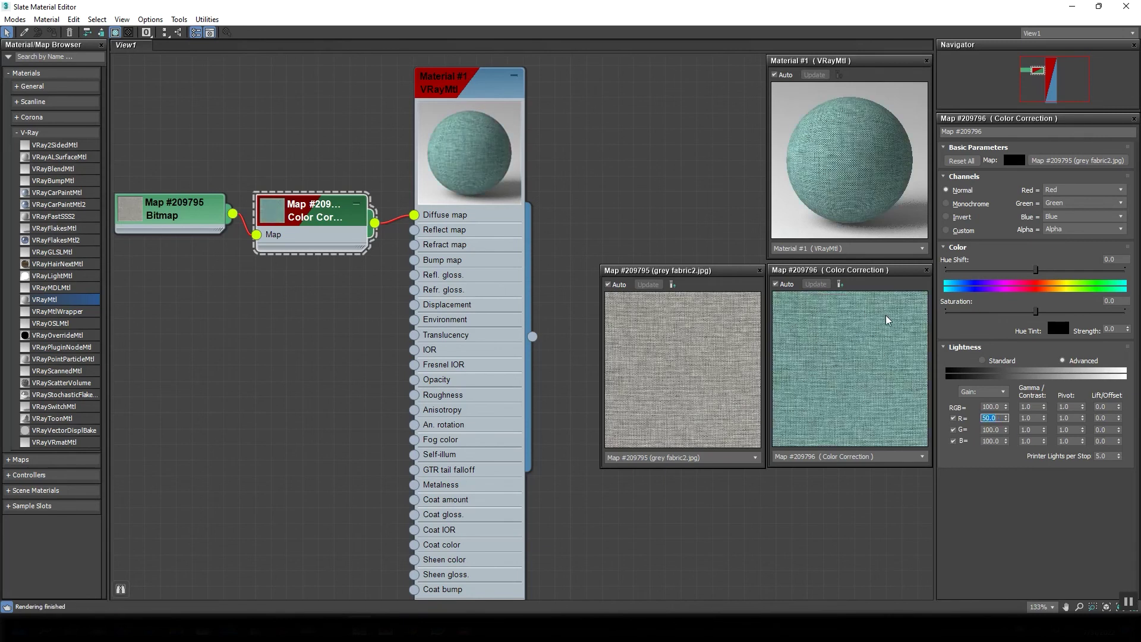
Try the red gain at 0 and return it to 100, and set the green and blue gains to 0
click(989, 418)
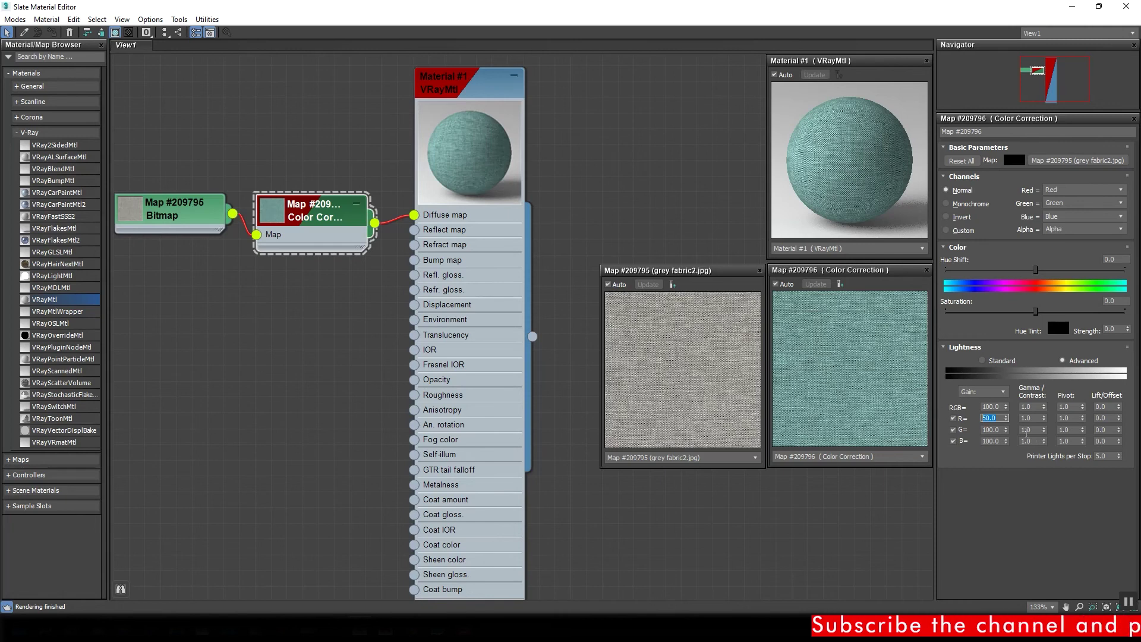
right_click(1005, 419)
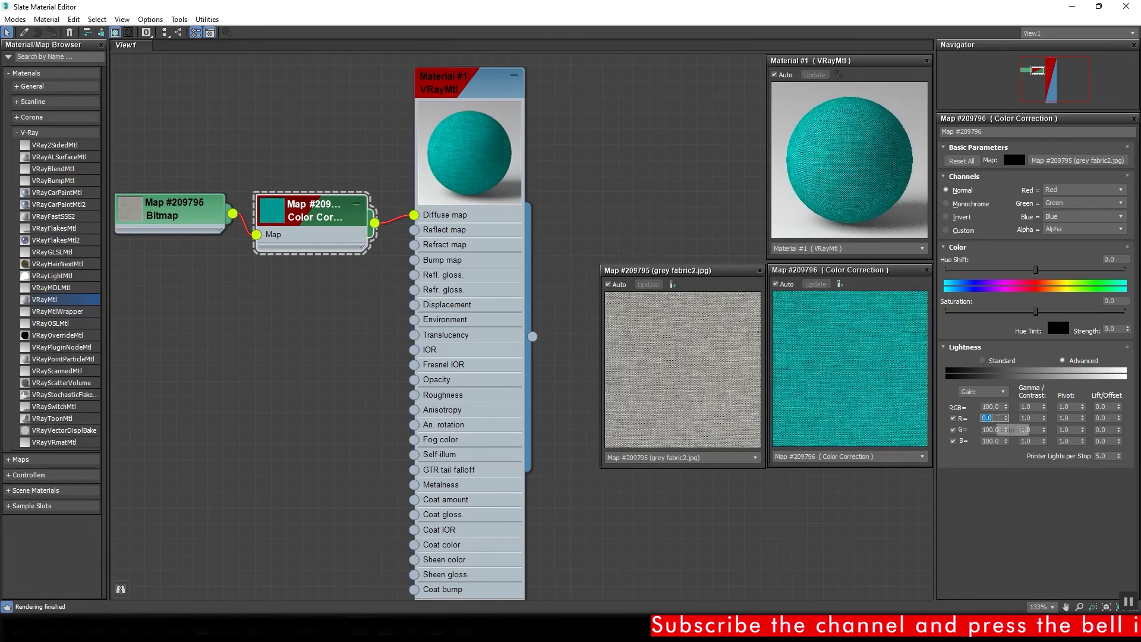
text(100)
key(Return)
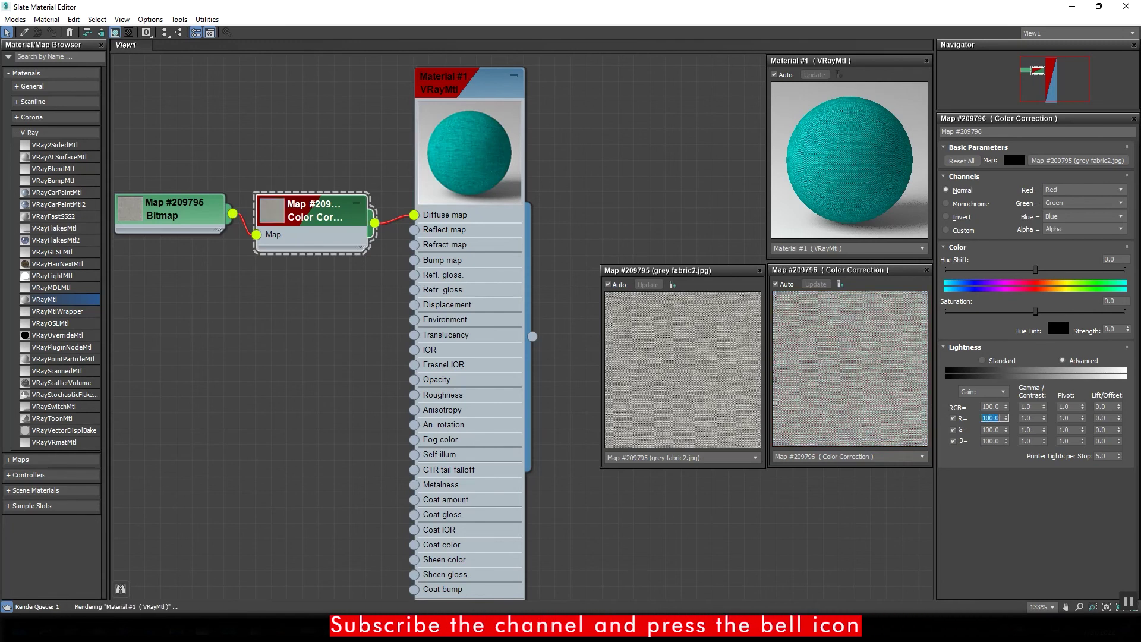
right_click(1006, 430)
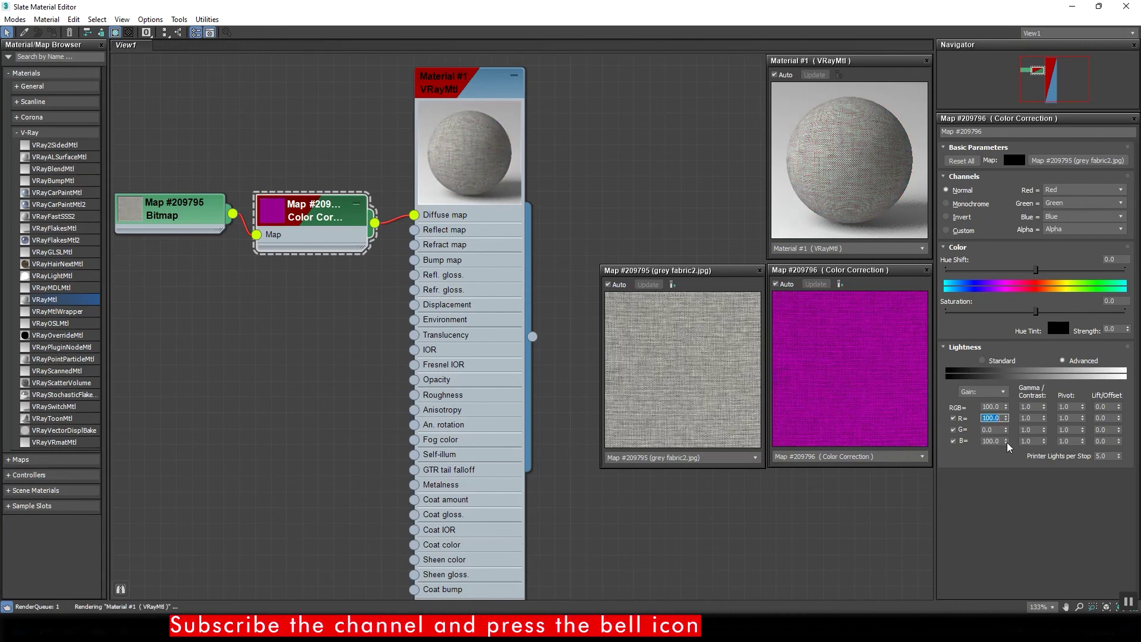
right_click(1006, 442)
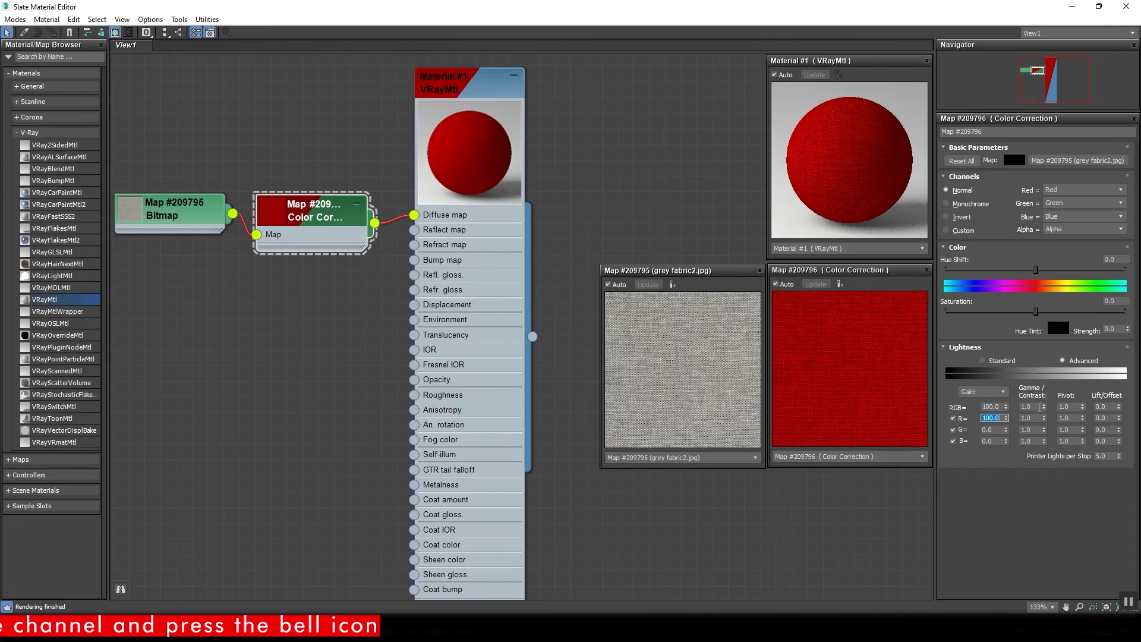
Try the Color Correction map's Saturation at -48.173 and reset it to 0
drag(1036, 311, 992, 312)
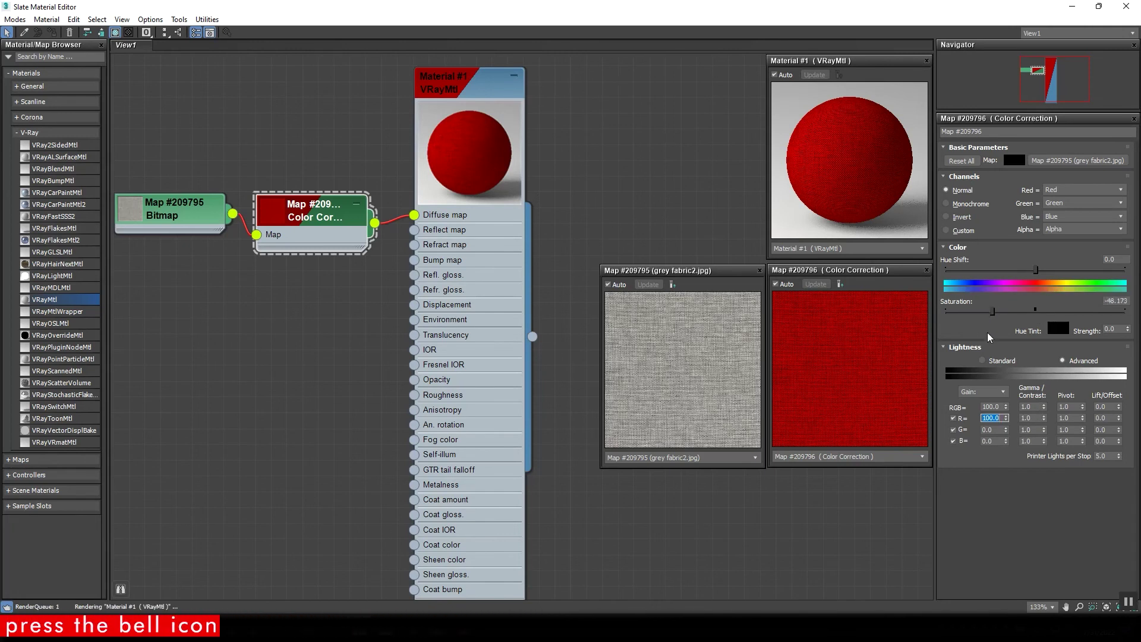
drag(993, 312, 1036, 310)
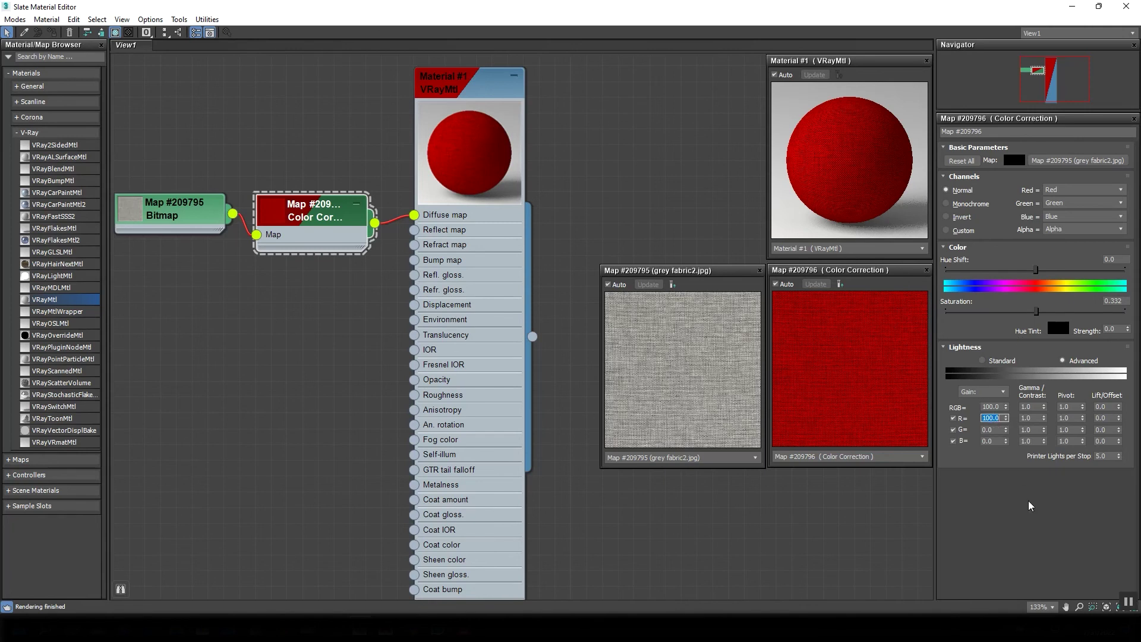
click(1104, 302)
text(0)
key(Return)
Try red gain values of 10, 200, 50, 1 and 23, and return the red gain to 100
double_click(991, 418)
text(10)
key(Return)
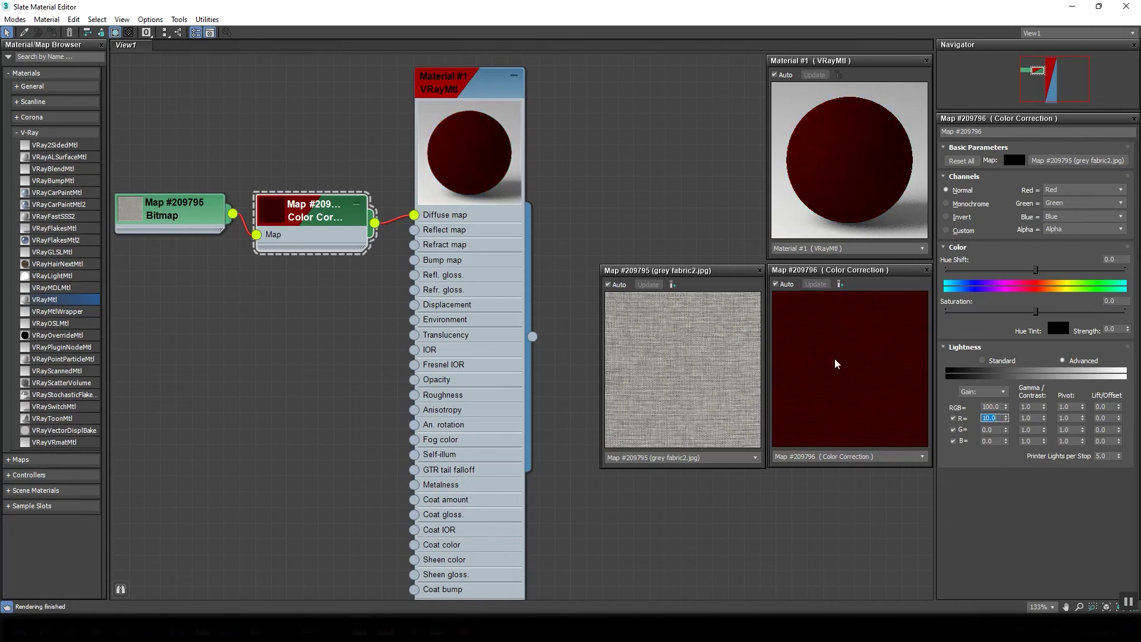
text(200)
key(Return)
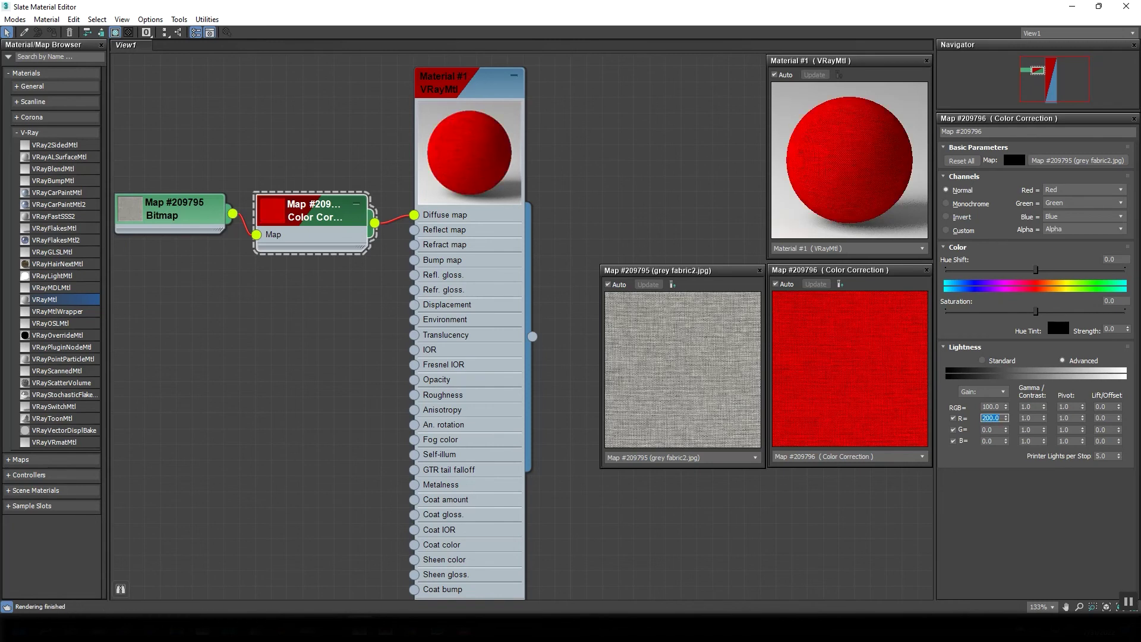
text(50)
key(Return)
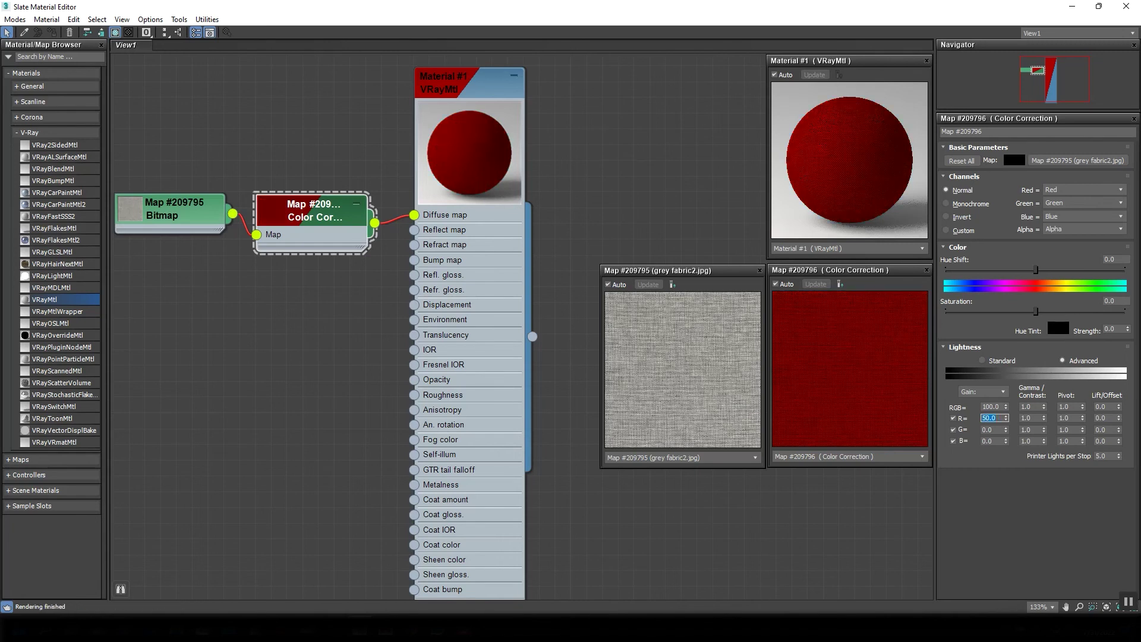
text(1)
key(Return)
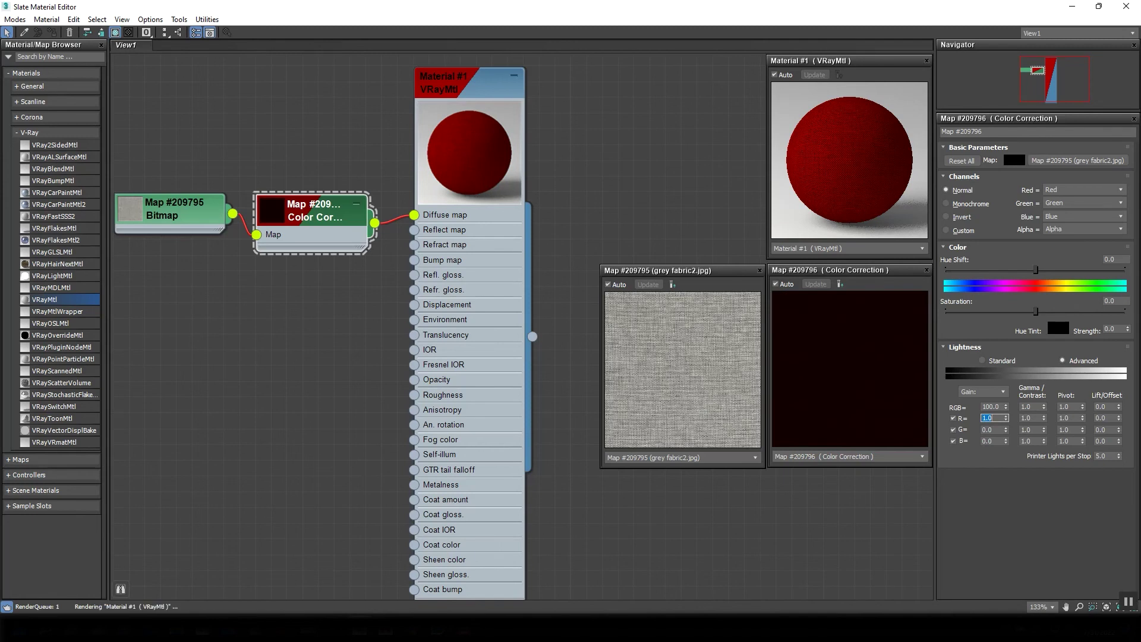
text(23)
key(Return)
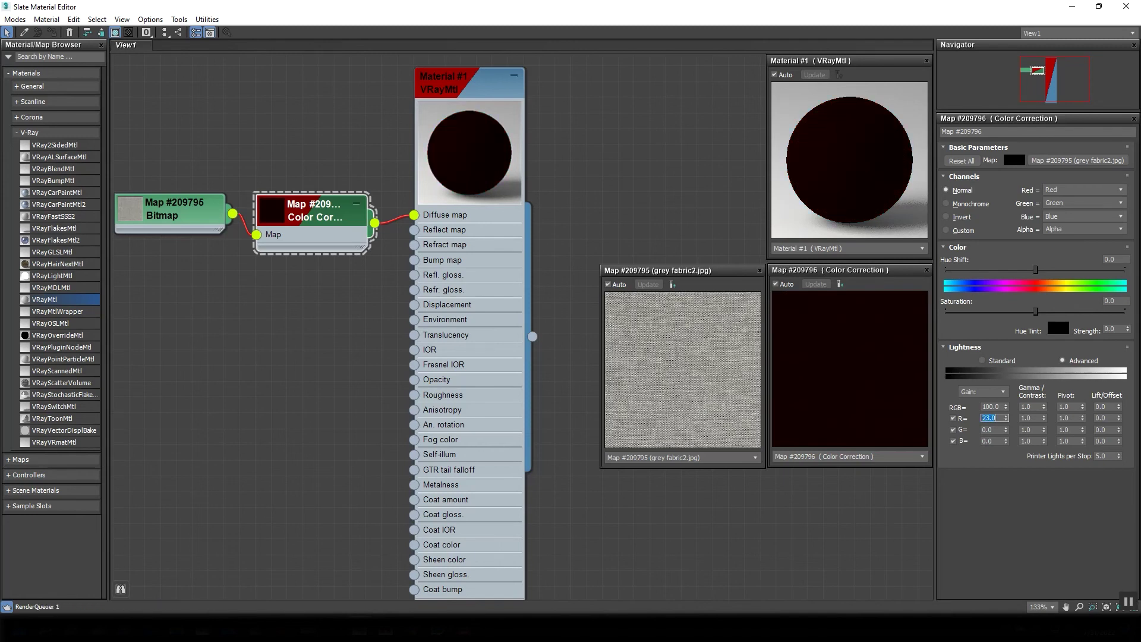
text(100)
key(Return)
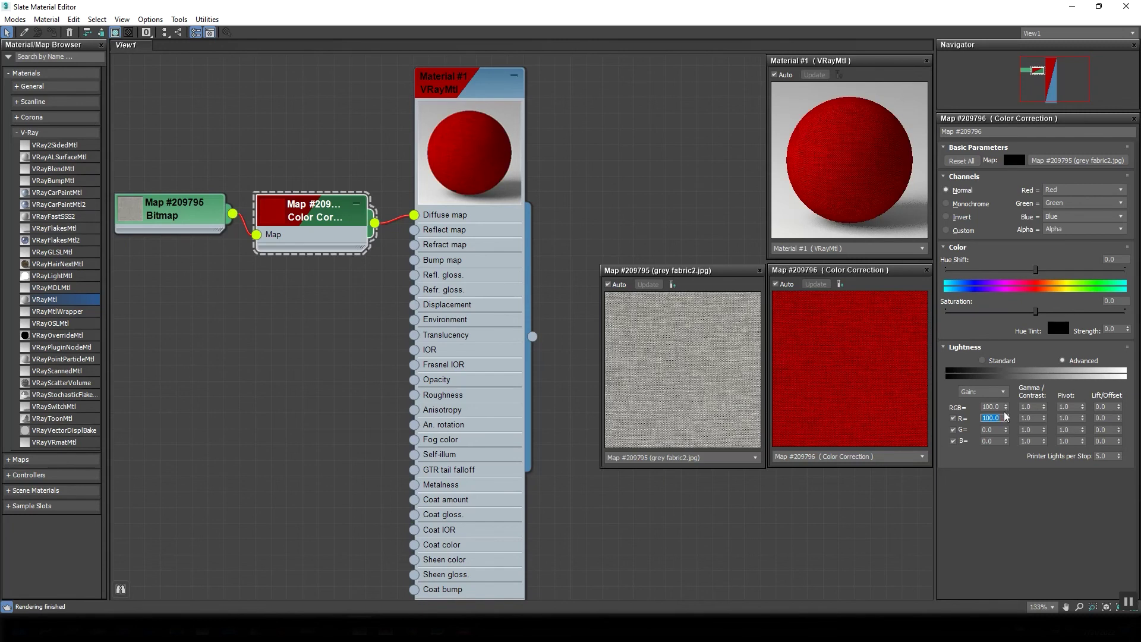
Try the overall RGB gain at 50 and 10, and restore it to 100
double_click(989, 406)
text(50)
key(Return)
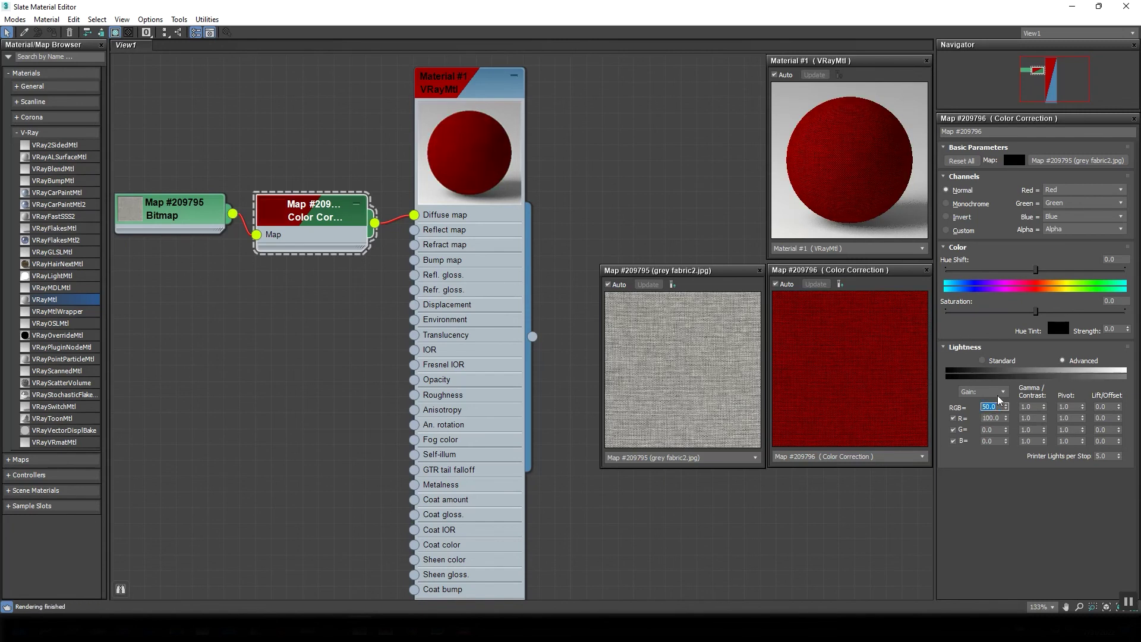
text(10)
key(Return)
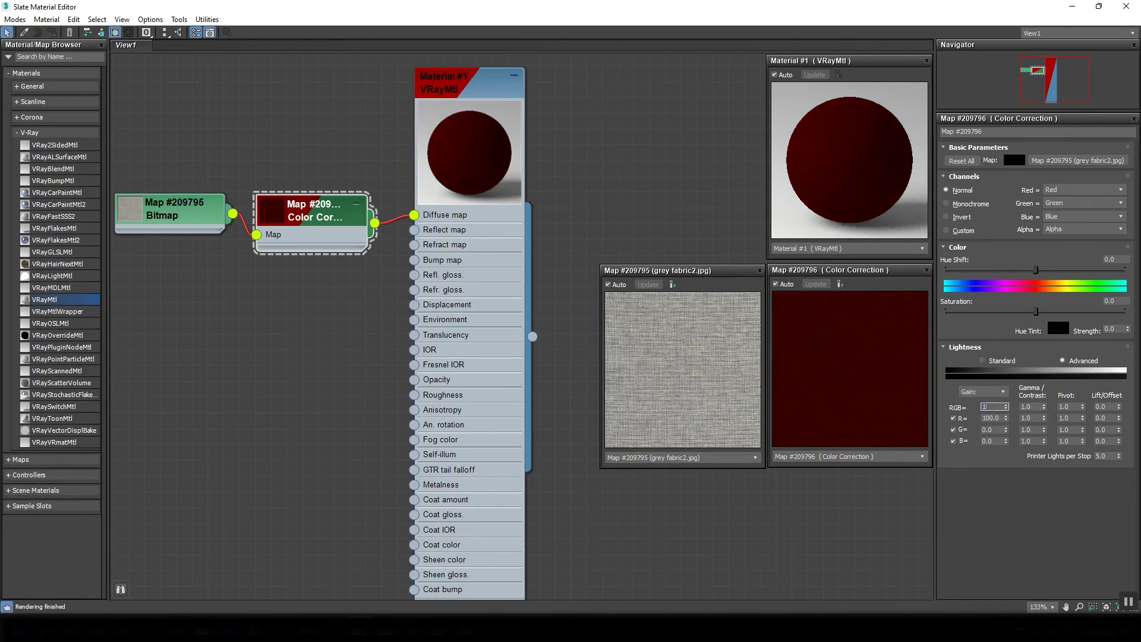
text(100)
key(Return)
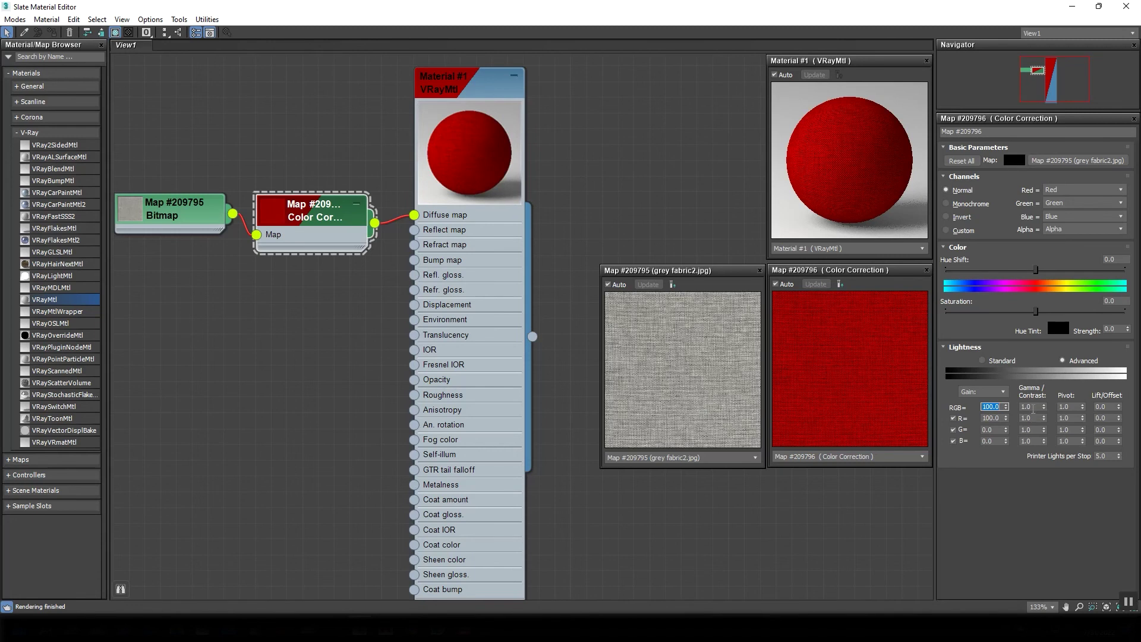
Try the RGB Gamma/Contrast at 1.8 and 0.5, and reset it to 1
key(Tab)
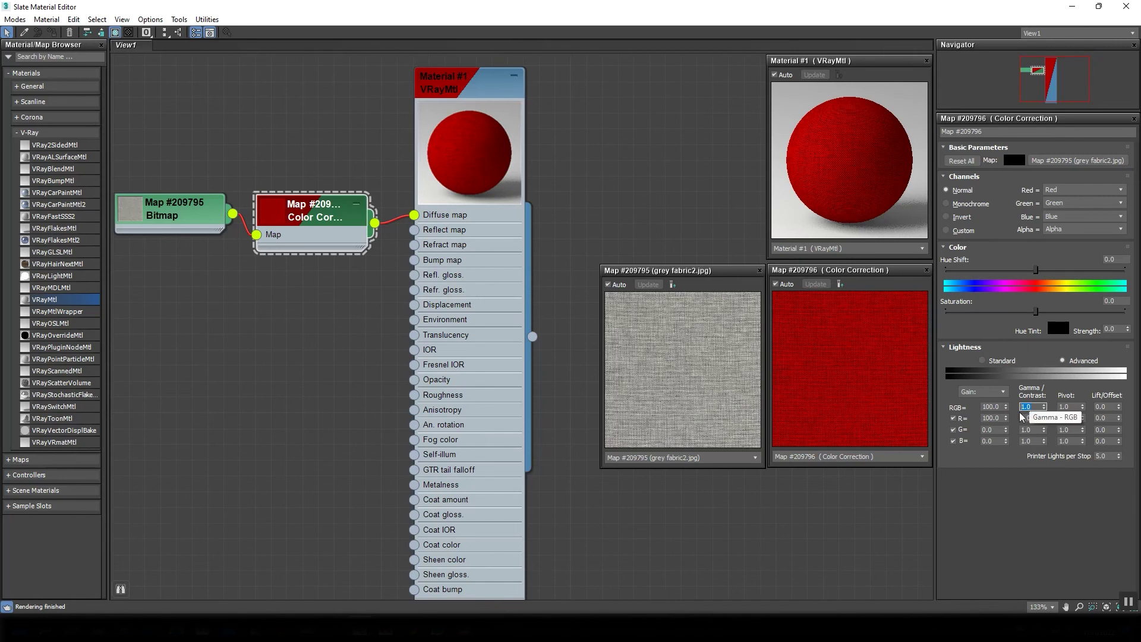
text(1.8)
key(Return)
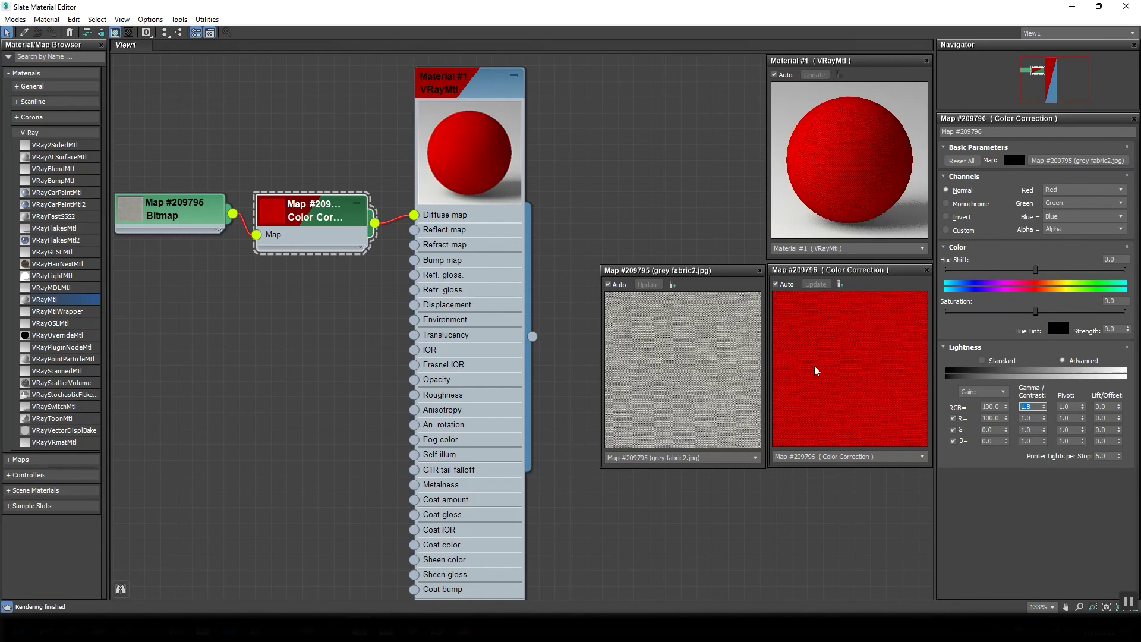
text(0.5)
key(Return)
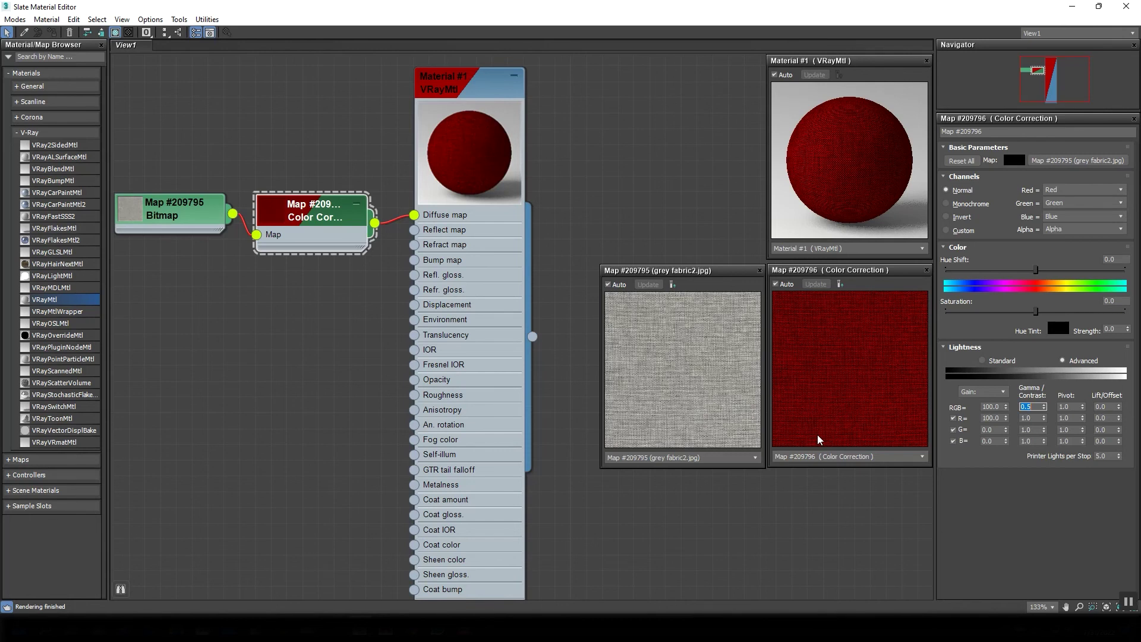
key(BackSpace)
key(BackSpace)
key(BackSpace)
text(1)
key(Return)
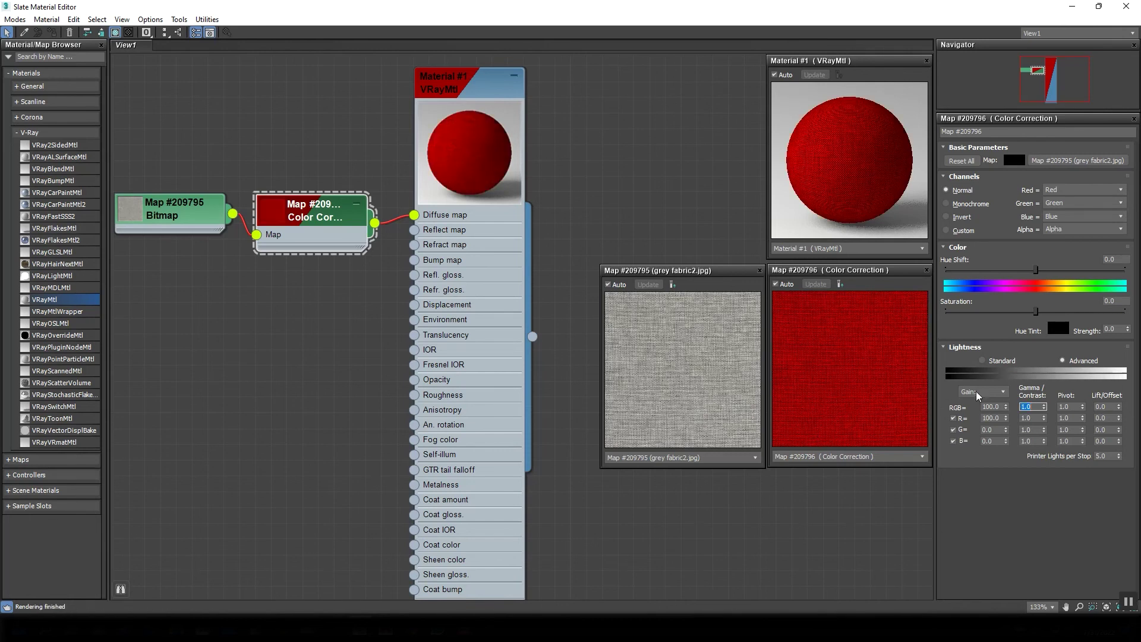
Set the red channel's gain to 50 in the advanced Lightness settings
double_click(994, 418)
text(50)
key(Return)
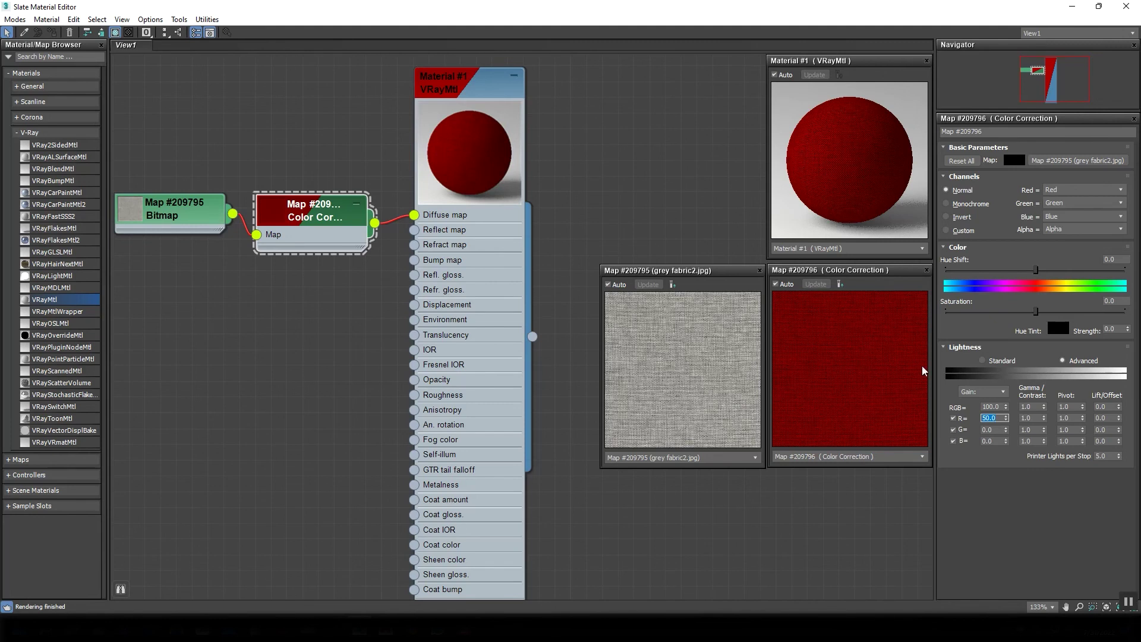
Restore the red gain to 100, and try the RGB Gamma/Contrast at 0.5 and 1.2 before resetting it to 1
text(100)
key(Return)
double_click(1031, 407)
text(5)
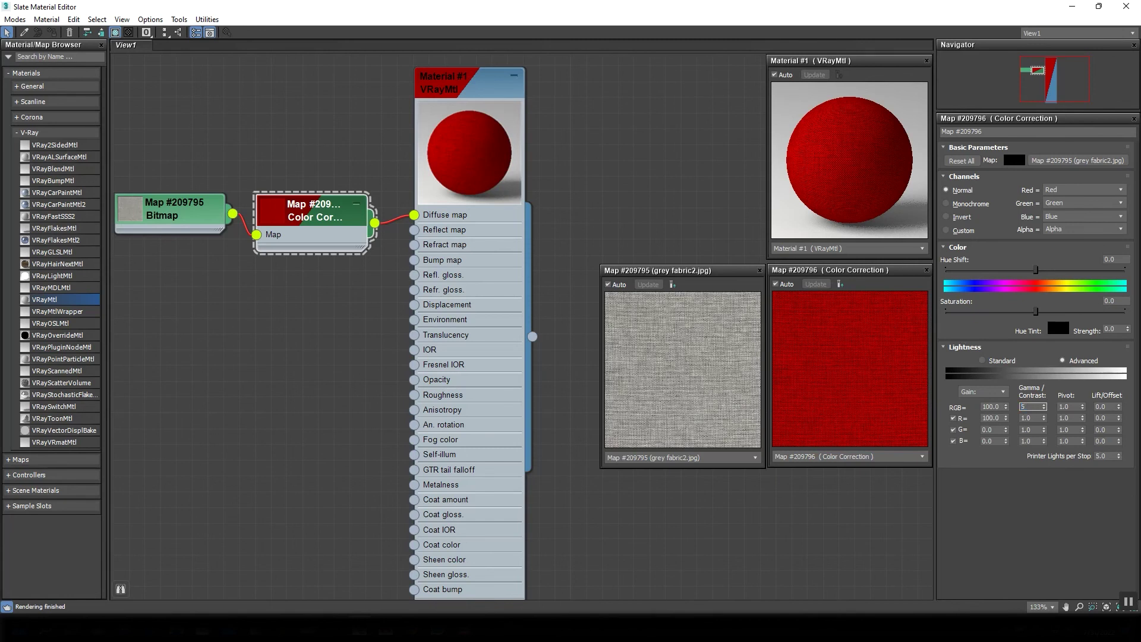
key(Return)
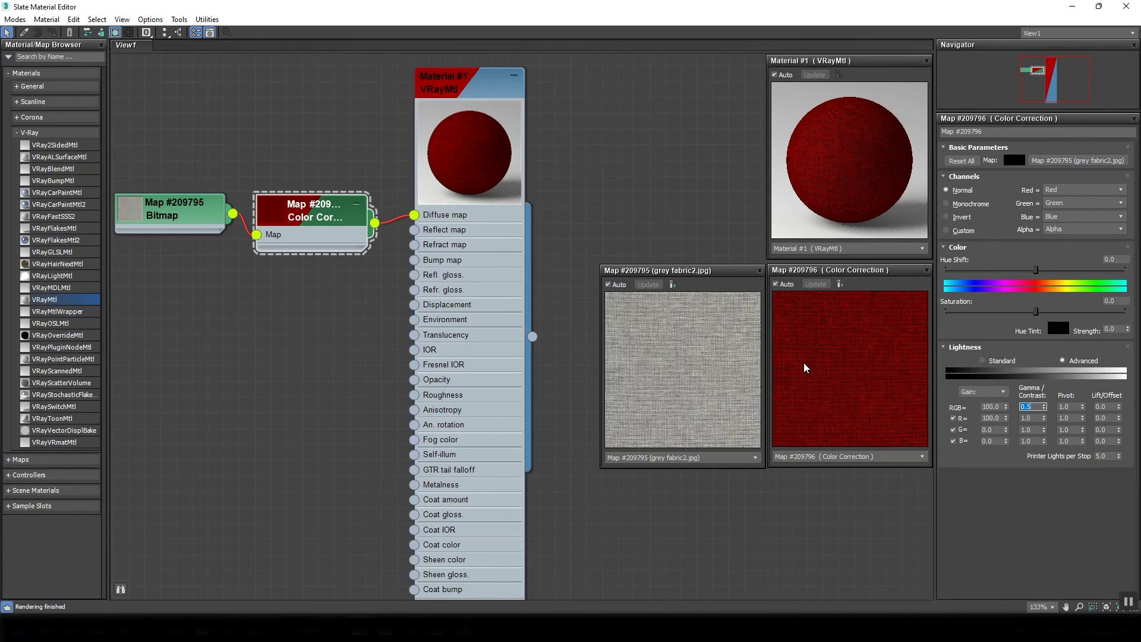
text(1)
key(Return)
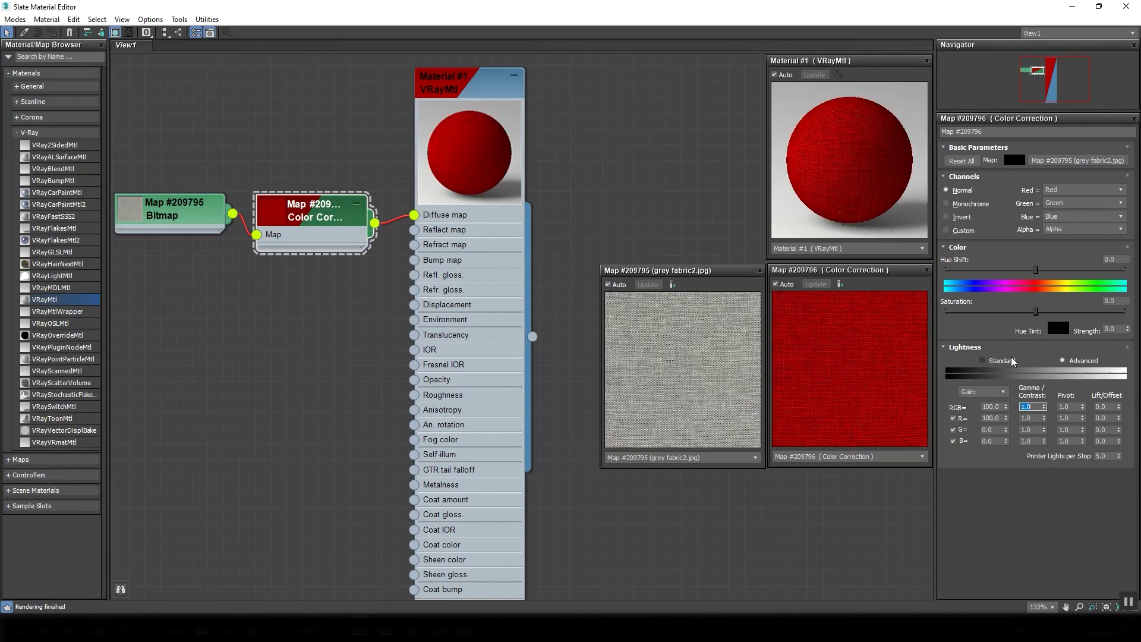
text(1.2)
key(Return)
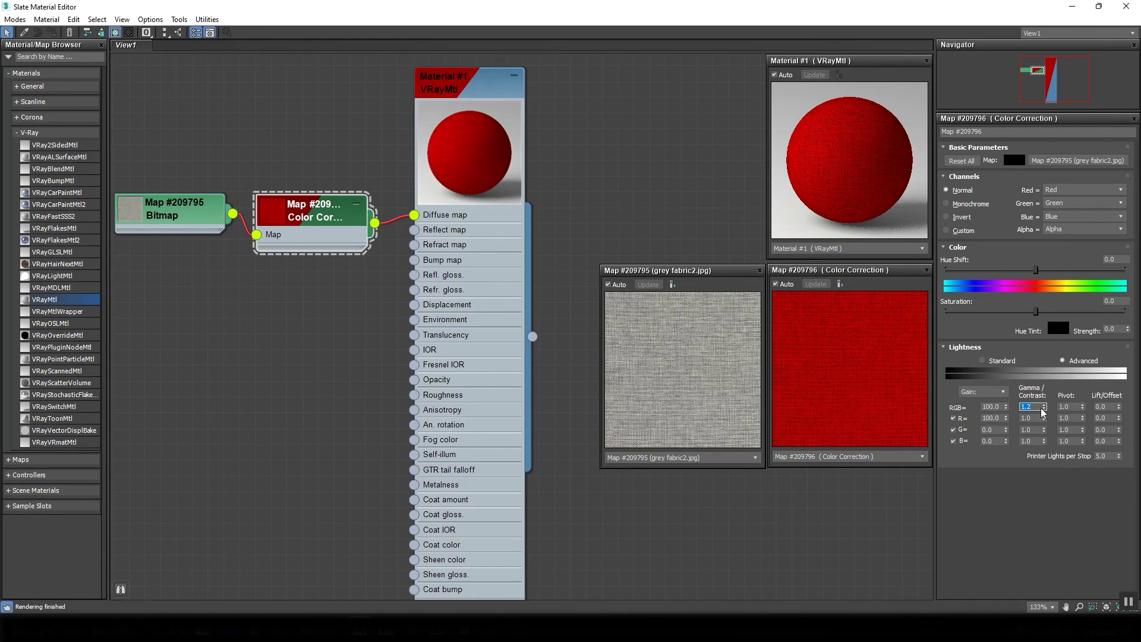
text(1)
key(Return)
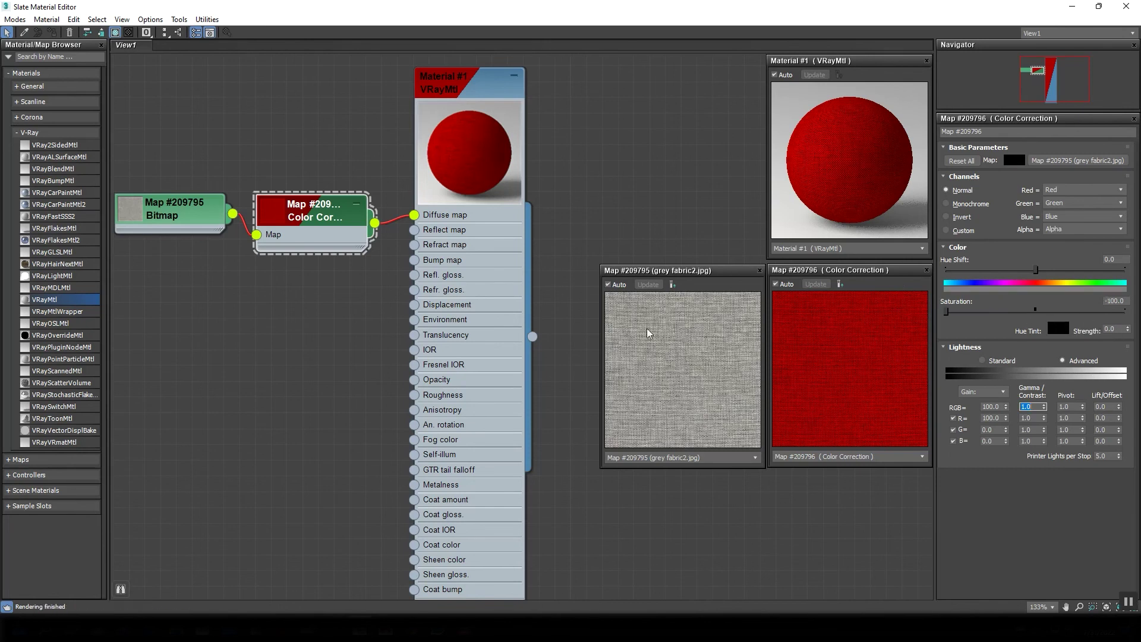
Reset the Color Correction map's saturation to 0
click(1035, 311)
text(0)
key(Return)
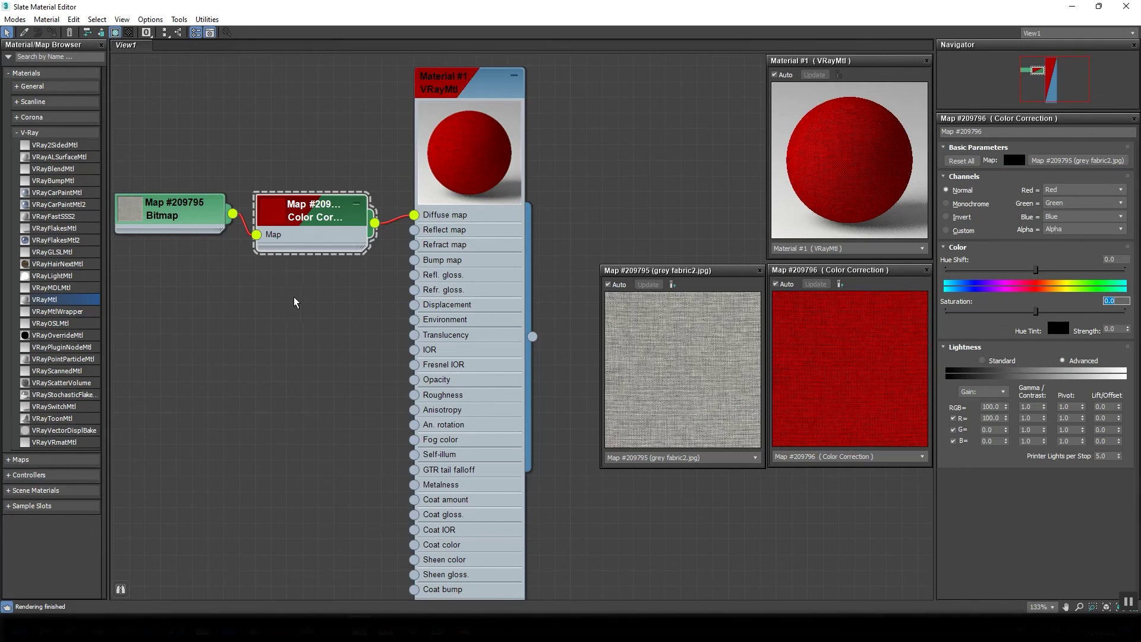
Move the Bitmap and Color Correction nodes away from the VRayMtl node to make room between them
middle_drag(295, 302, 478, 339)
drag(273, 181, 505, 328)
drag(496, 248, 306, 250)
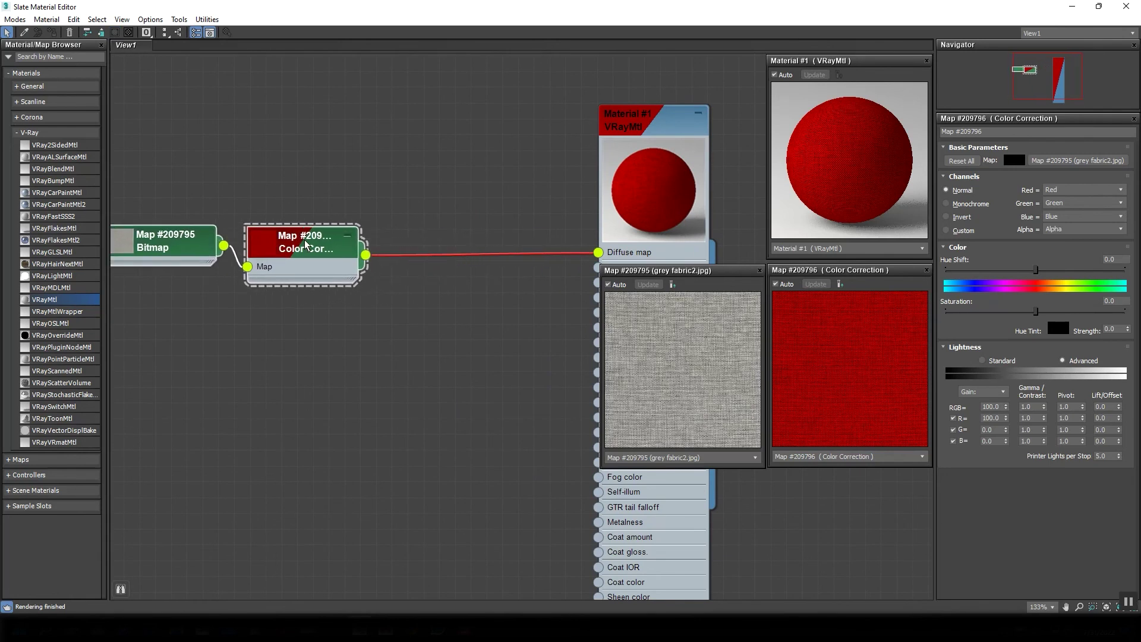
Add a second Color Correction map on the wire between the first Color Correction and the VRayMtl's Diffuse map
right_click(413, 167)
mouse_move(487, 186)
mouse_move(581, 205)
click(662, 147)
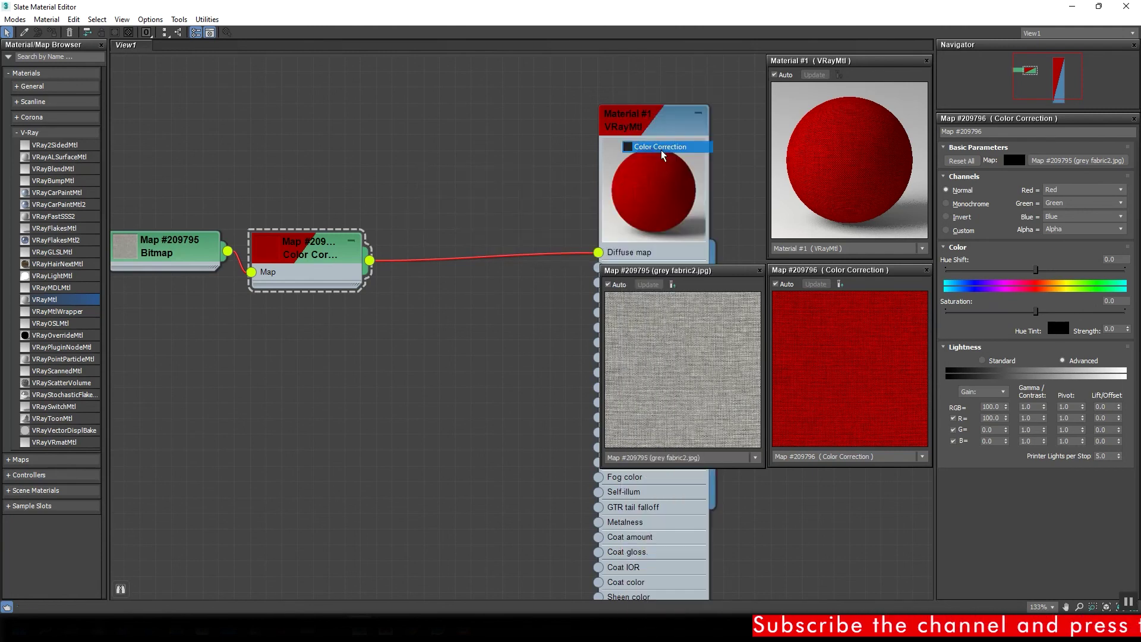
drag(416, 169, 498, 253)
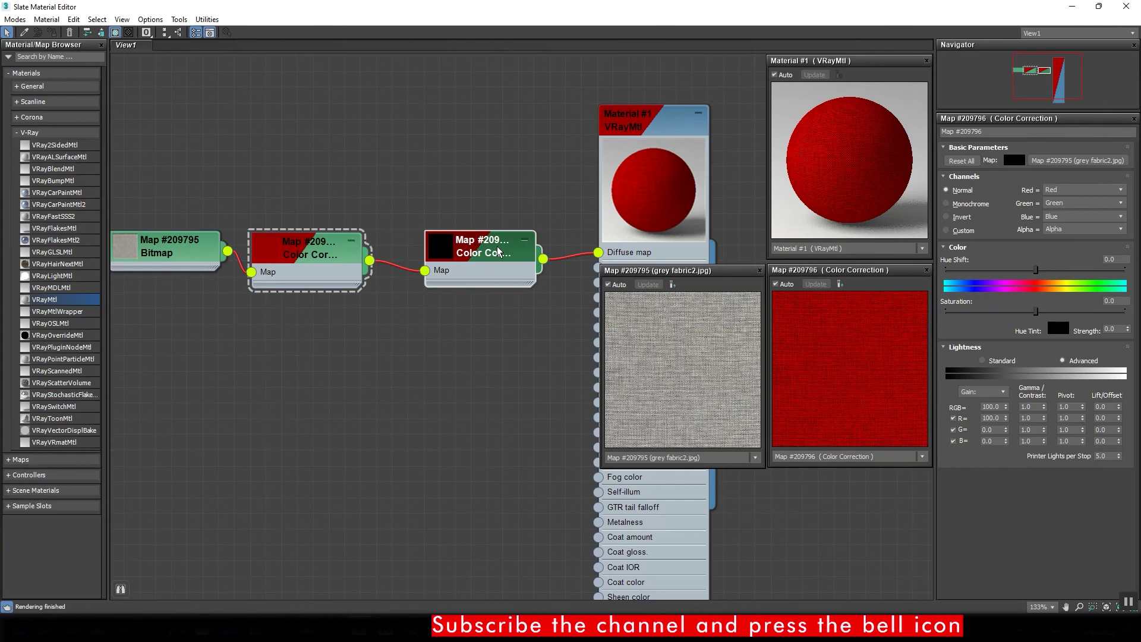
Open the second Color Correction's parameters and preview window, and put the preview in place of the closed bitmap preview
double_click(437, 256)
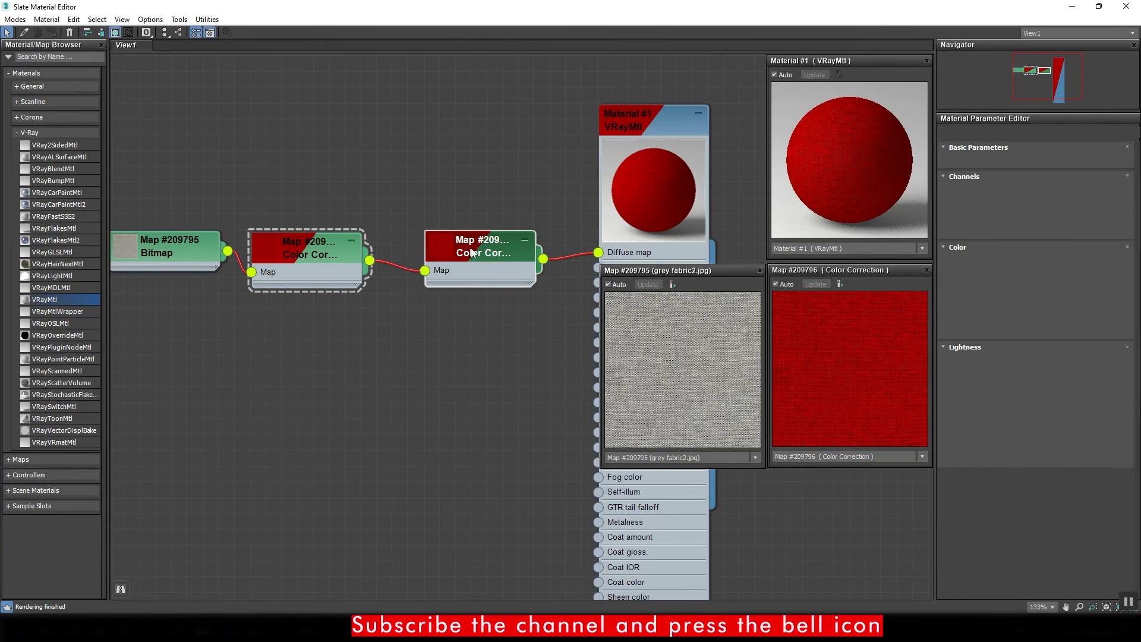
right_click(437, 255)
click(469, 298)
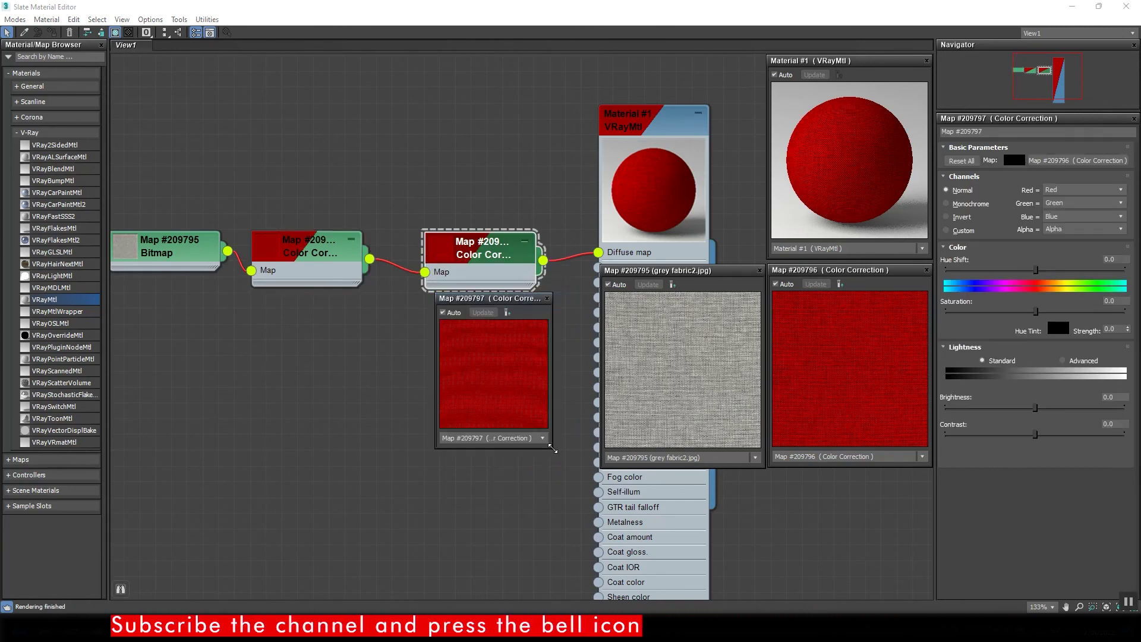
drag(496, 297, 829, 506)
drag(675, 279, 454, 344)
click(508, 338)
drag(834, 516, 712, 276)
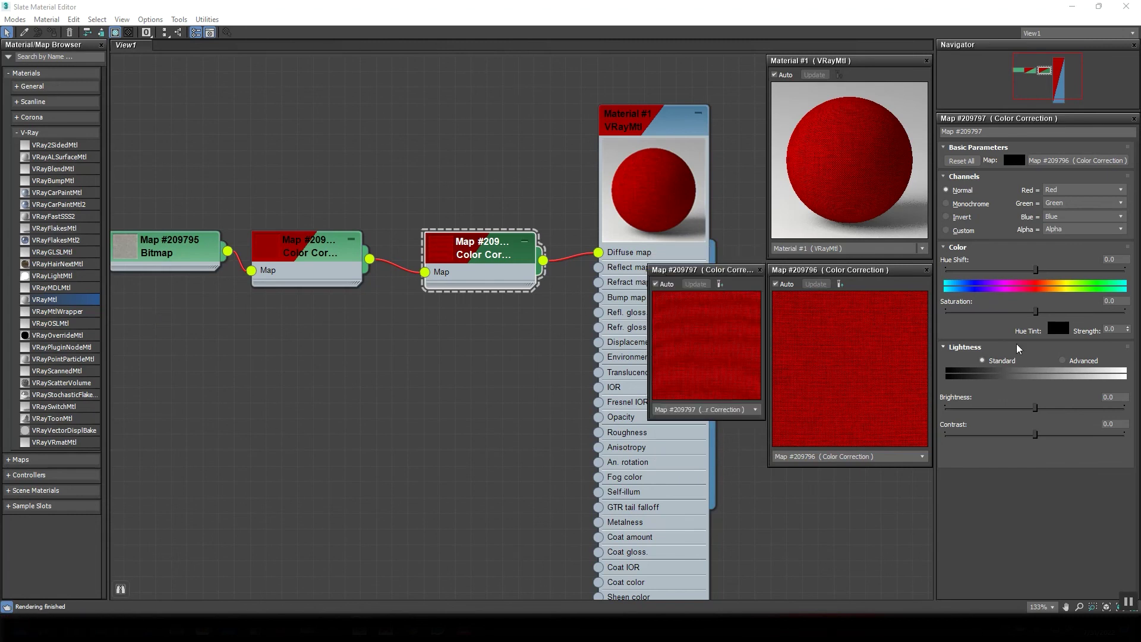
Lower the second Color Correction's saturation to about -51.5, try about -81.4 and -100, and undo those two changes
drag(991, 320, 990, 312)
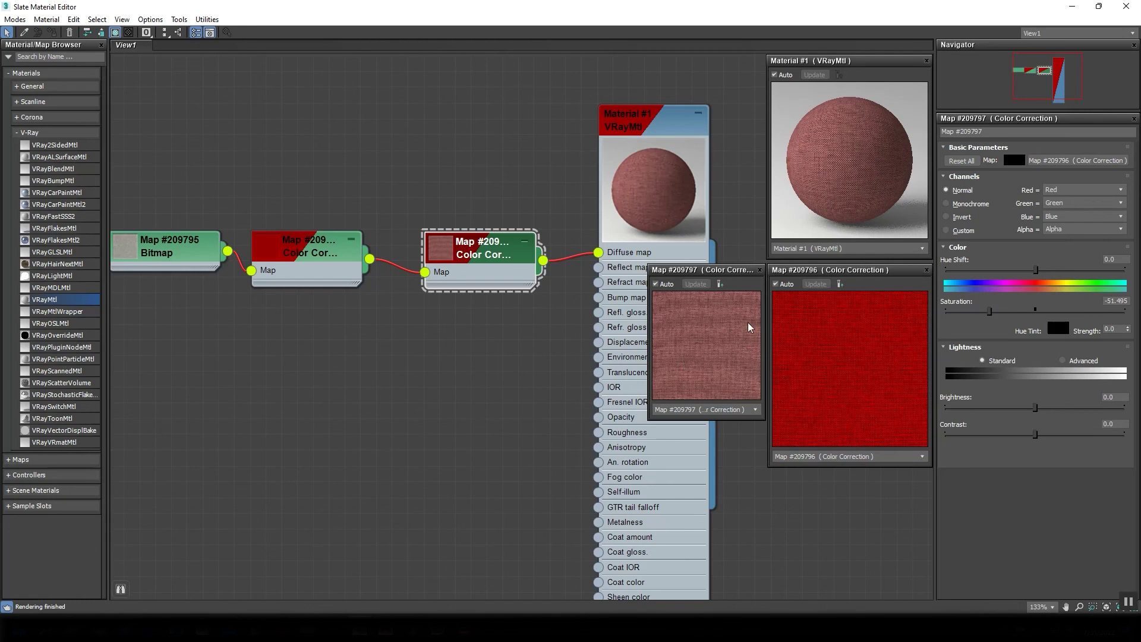
drag(984, 312, 963, 313)
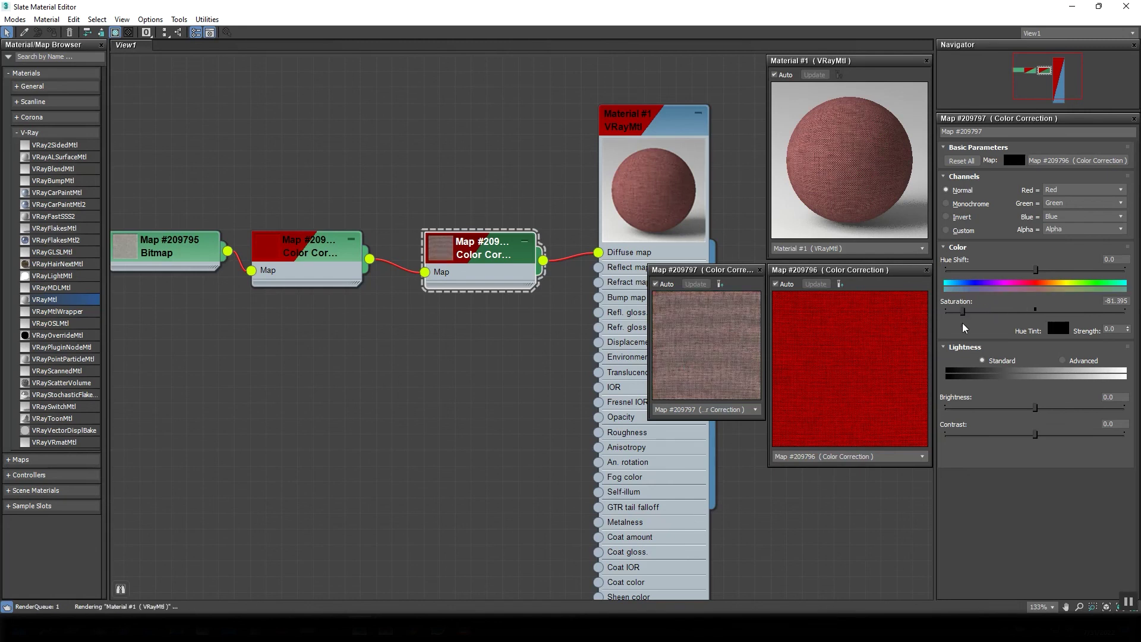
click(1125, 310)
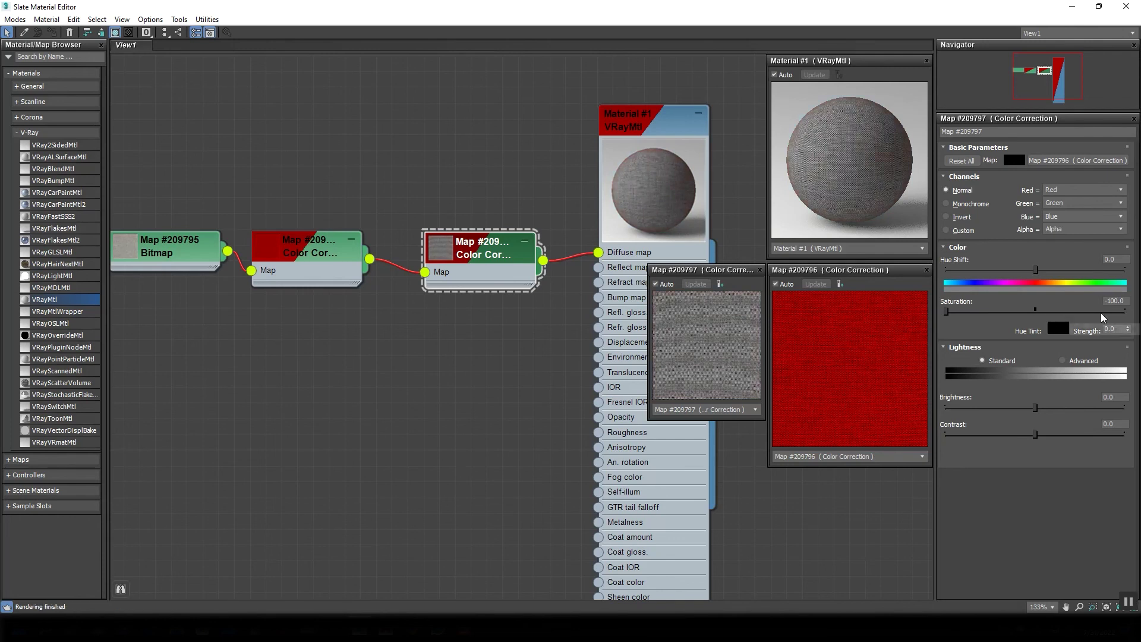
key(ctrl+z)
key(ctrl+z)
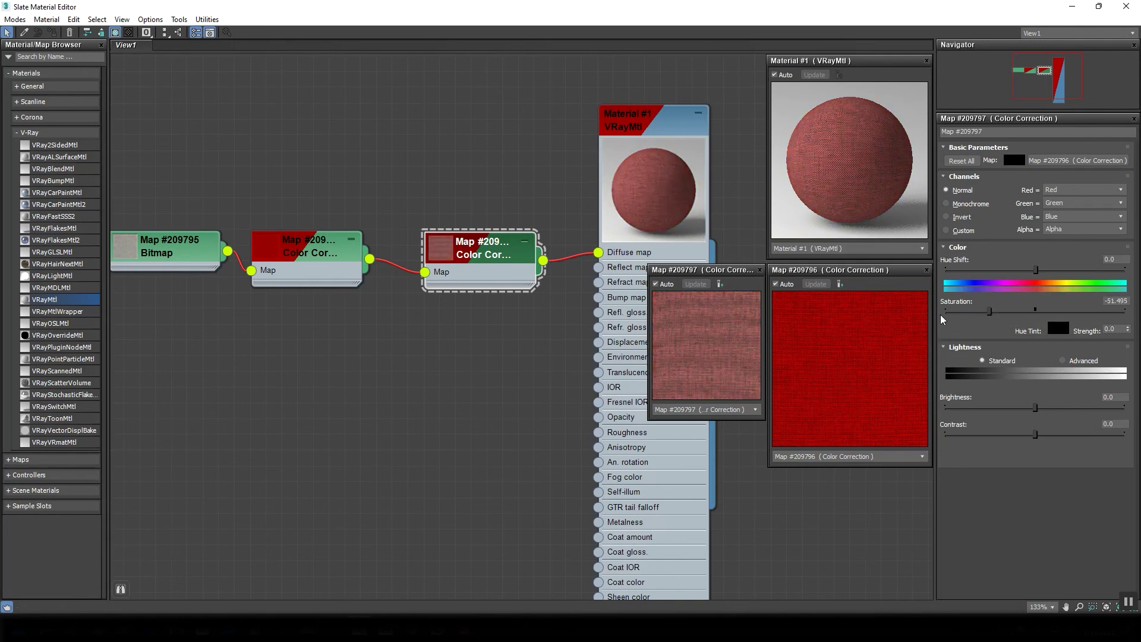
Close the second Color Correction's preview, then switch to the Compact Material Editor and place it over the viewport
click(760, 270)
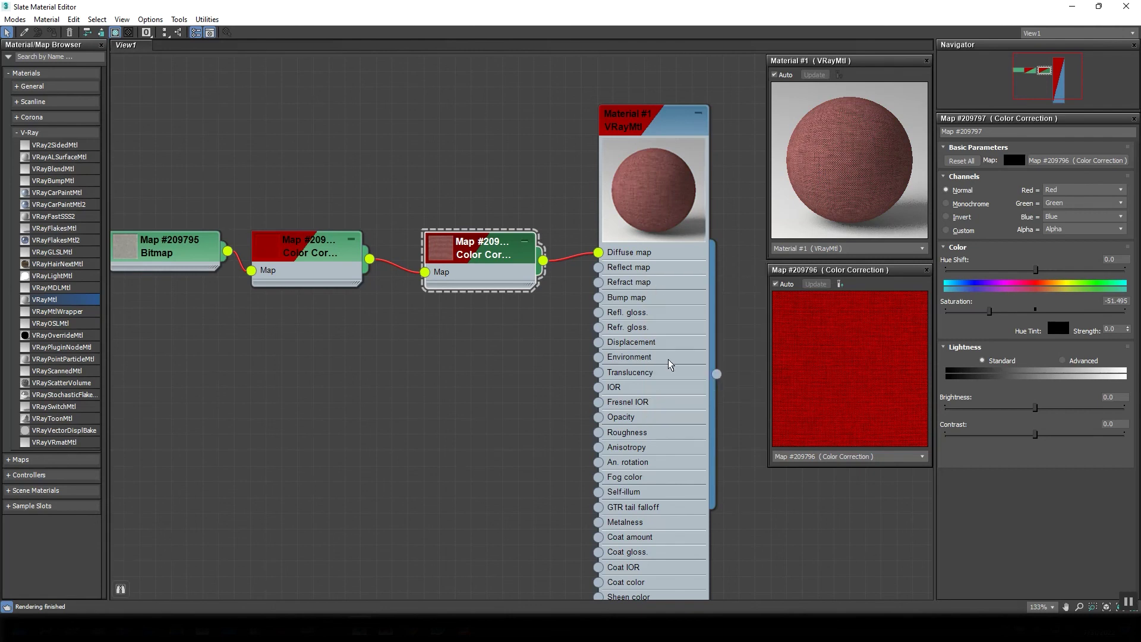
click(15, 19)
click(42, 34)
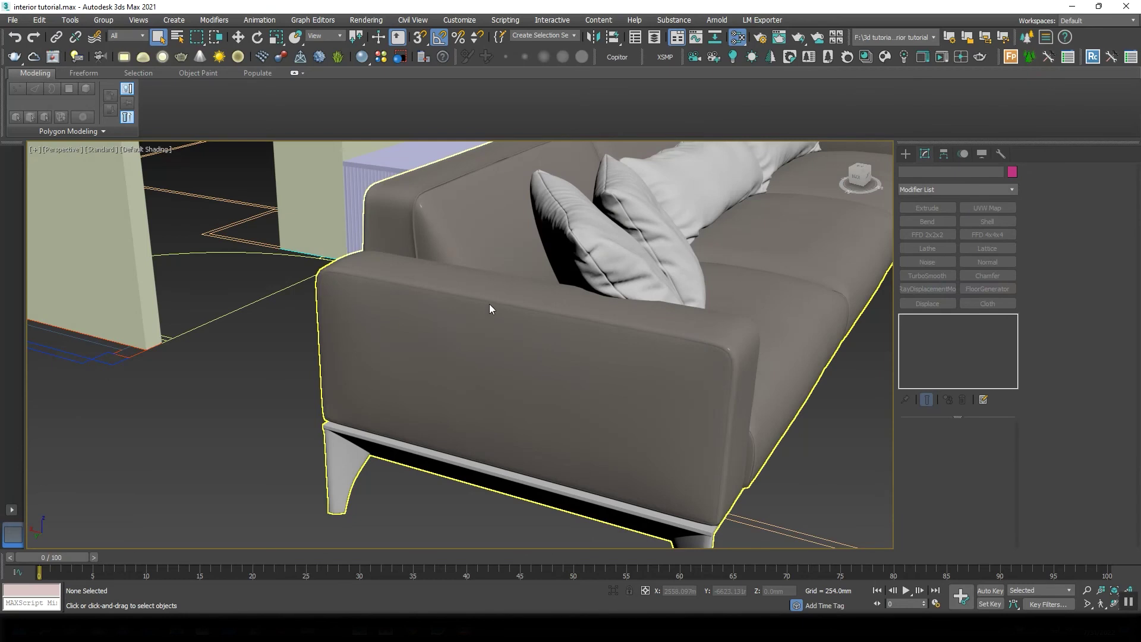
drag(180, 19, 590, 68)
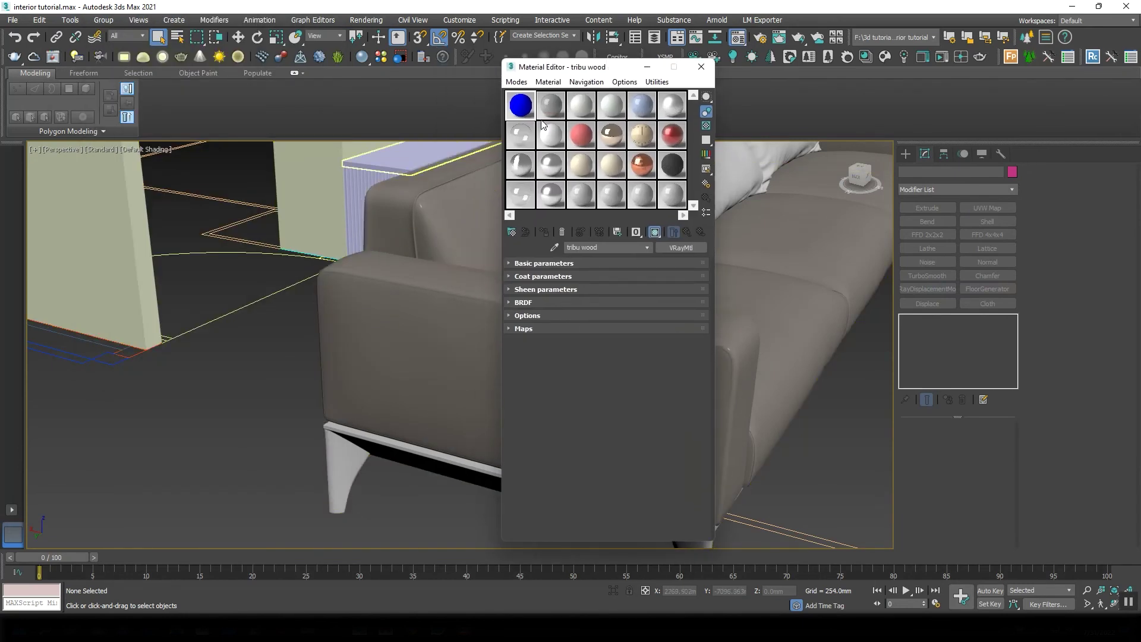
Open an enlarged preview of the tribu wood material beside the editor, and expand the material's Basic parameters
right_click(523, 106)
click(558, 178)
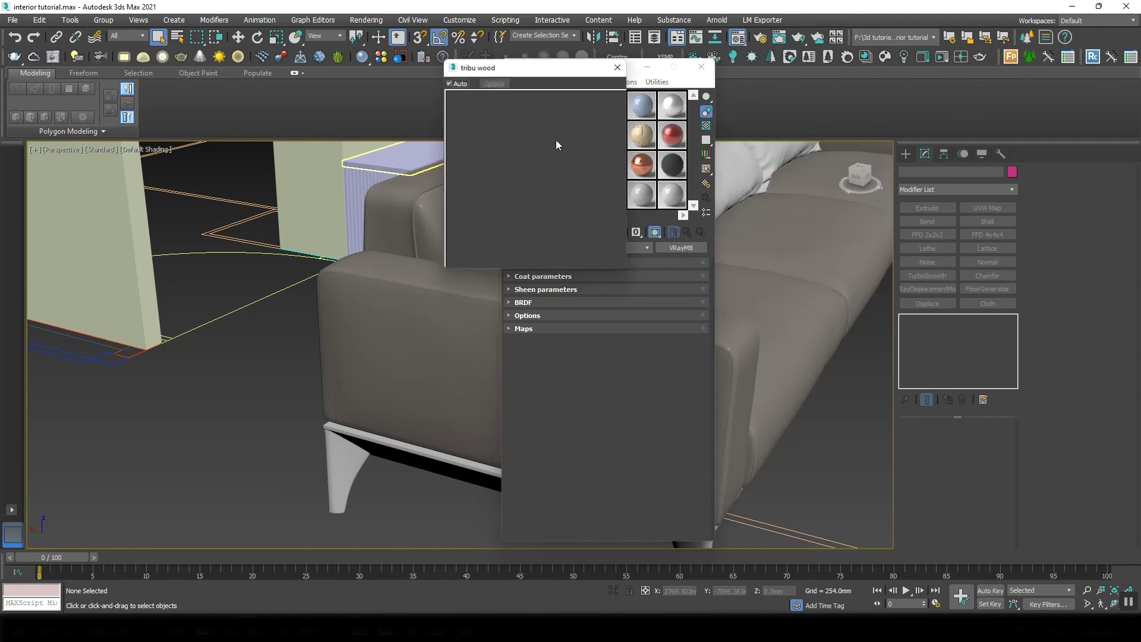
drag(514, 67, 353, 67)
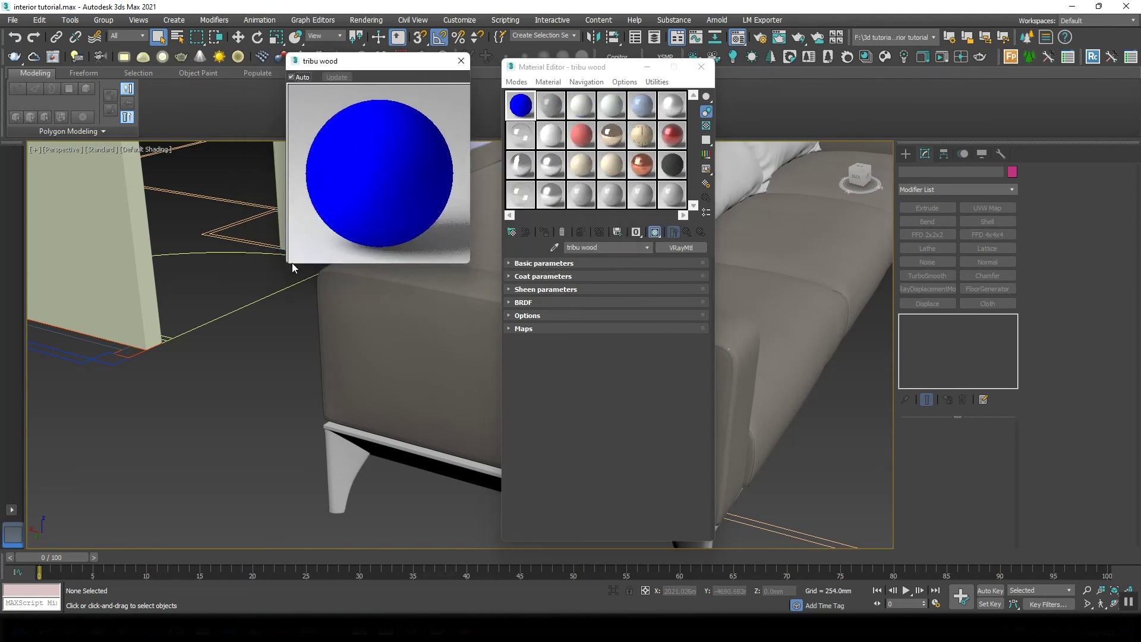
drag(287, 264, 187, 381)
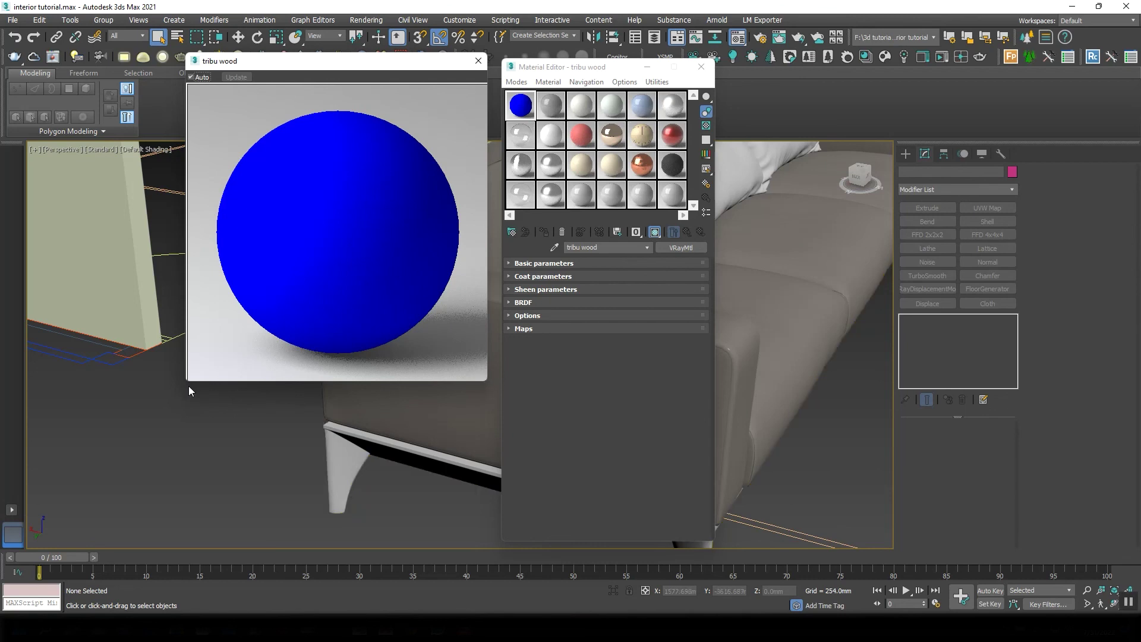
drag(188, 382, 326, 259)
drag(407, 67, 403, 73)
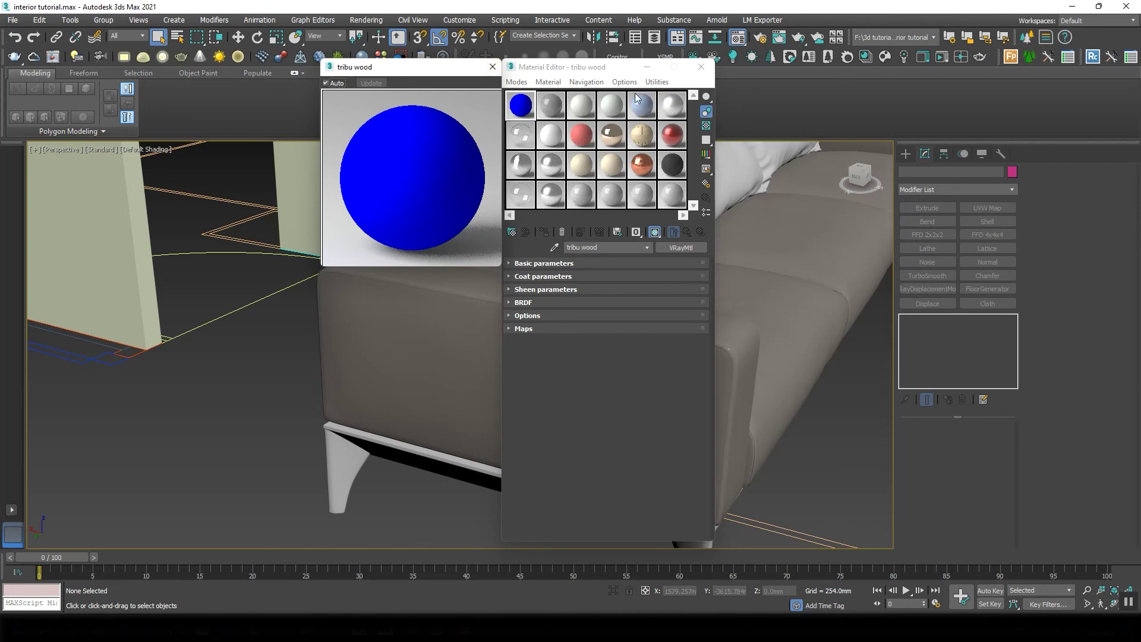
click(572, 262)
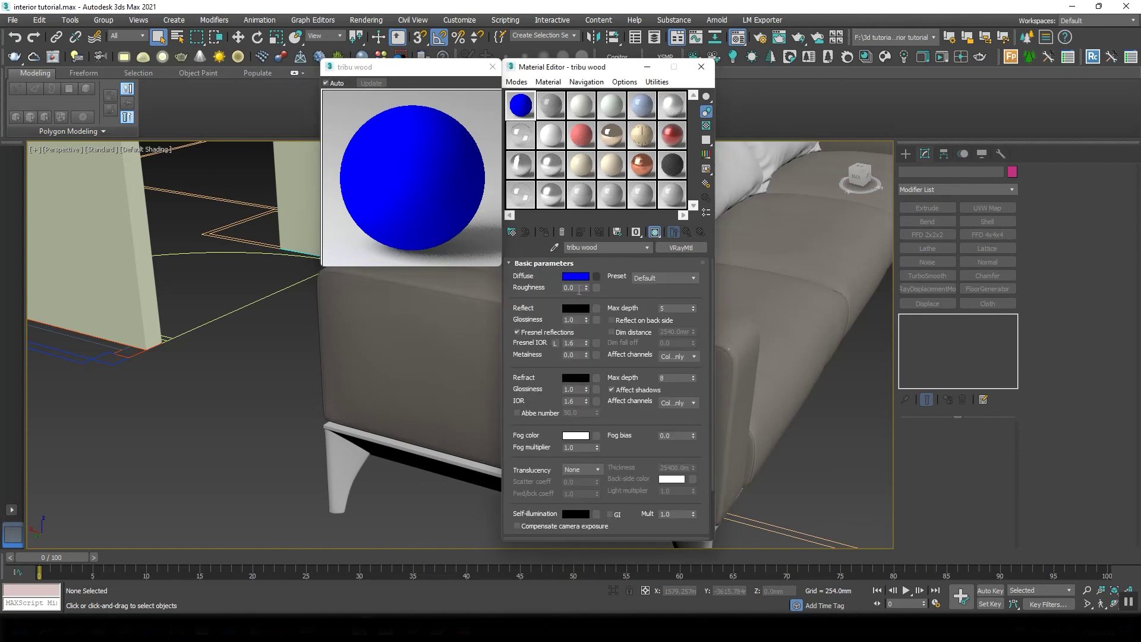
Switch to File Explorer, browse to the fabric folder inside textures, and select its path
key(alt+Tab)
drag(854, 23, 345, 116)
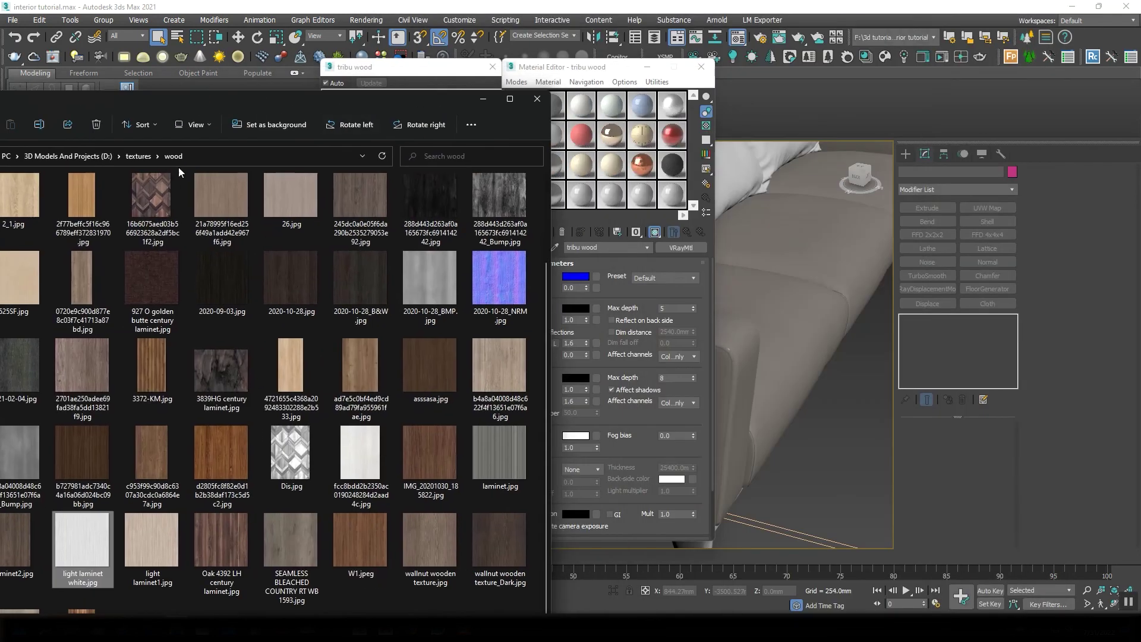
click(138, 156)
double_click(400, 205)
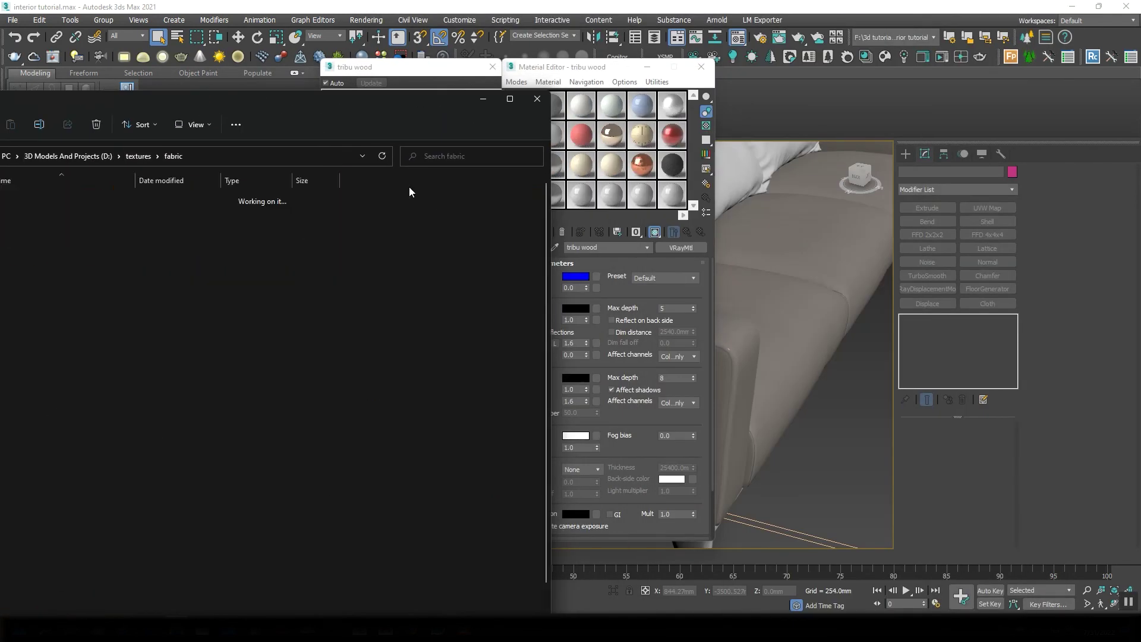
click(277, 158)
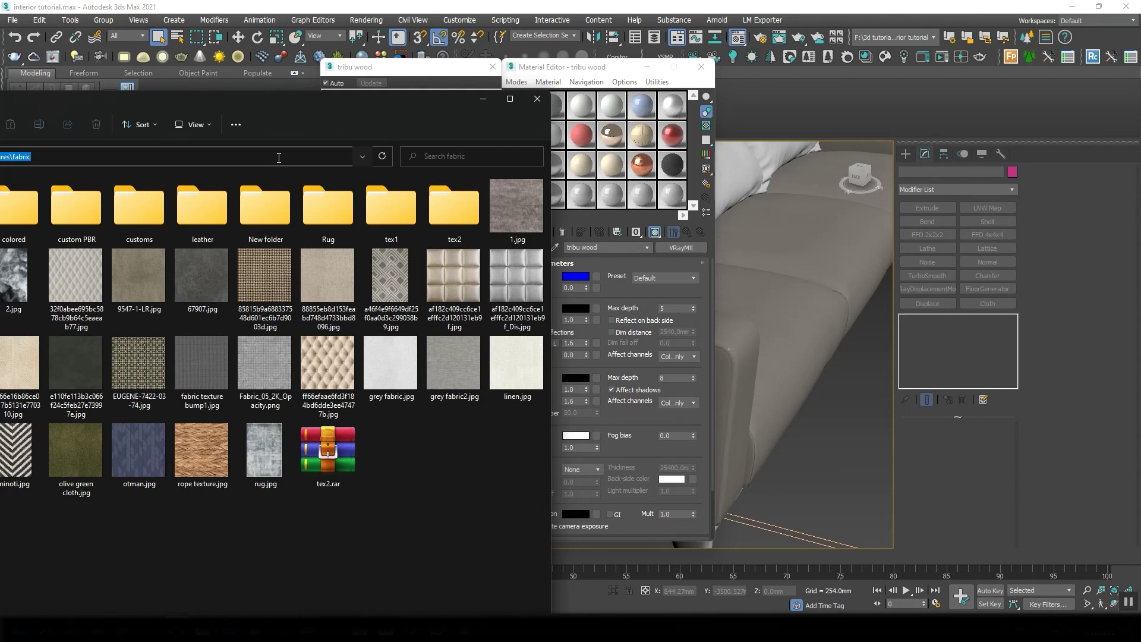
click(483, 99)
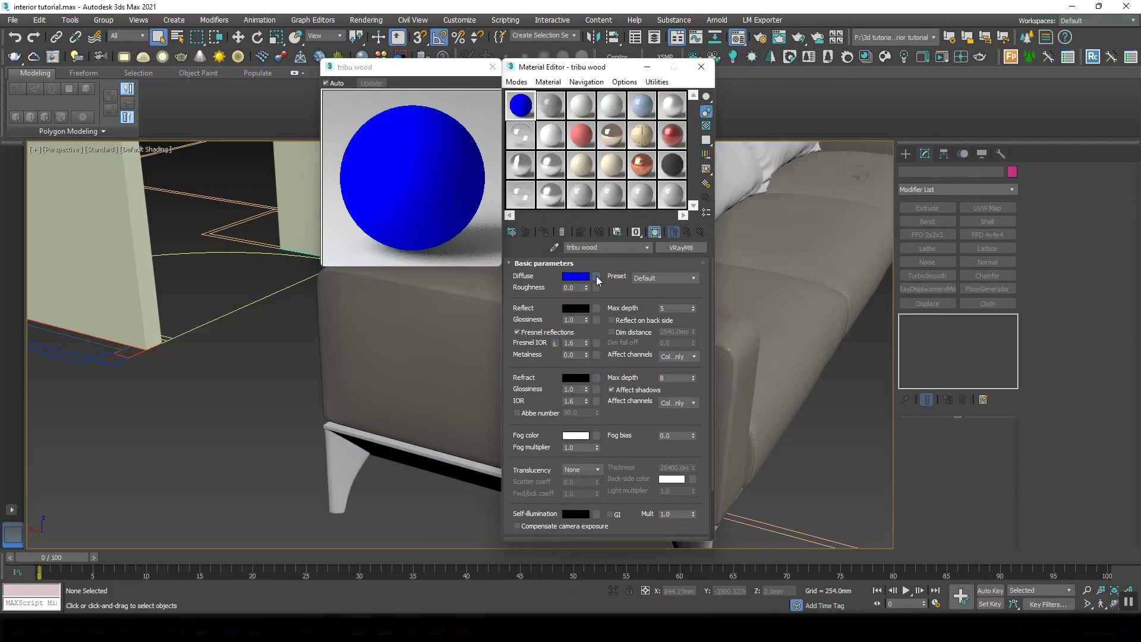
Choose a Bitmap map for the Diffuse slot of the tribu wood material
click(596, 276)
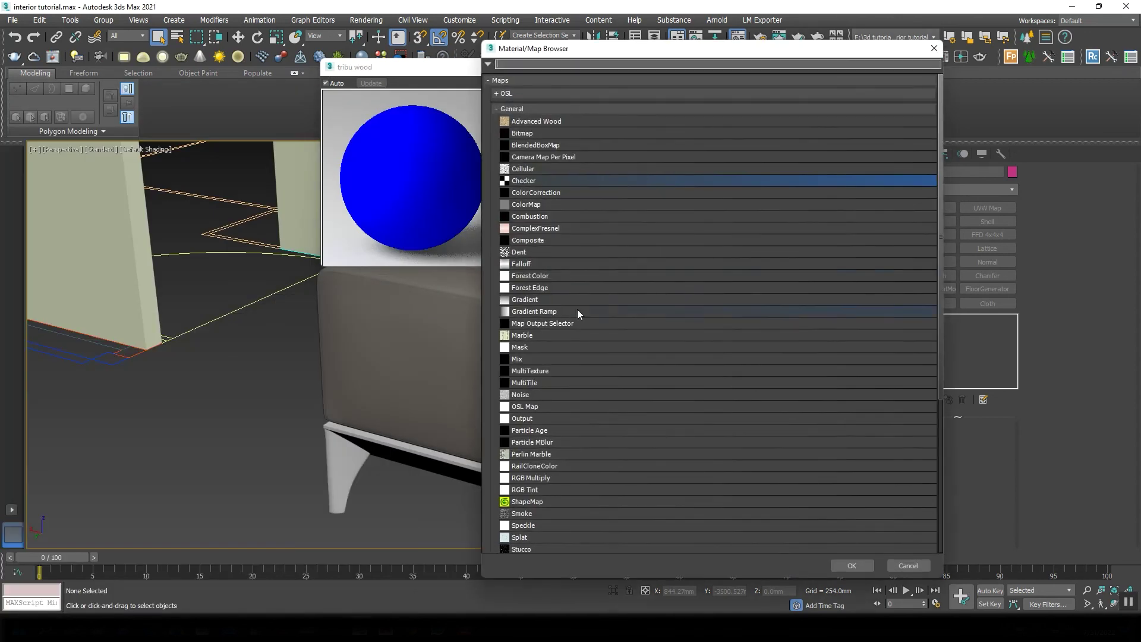
click(525, 133)
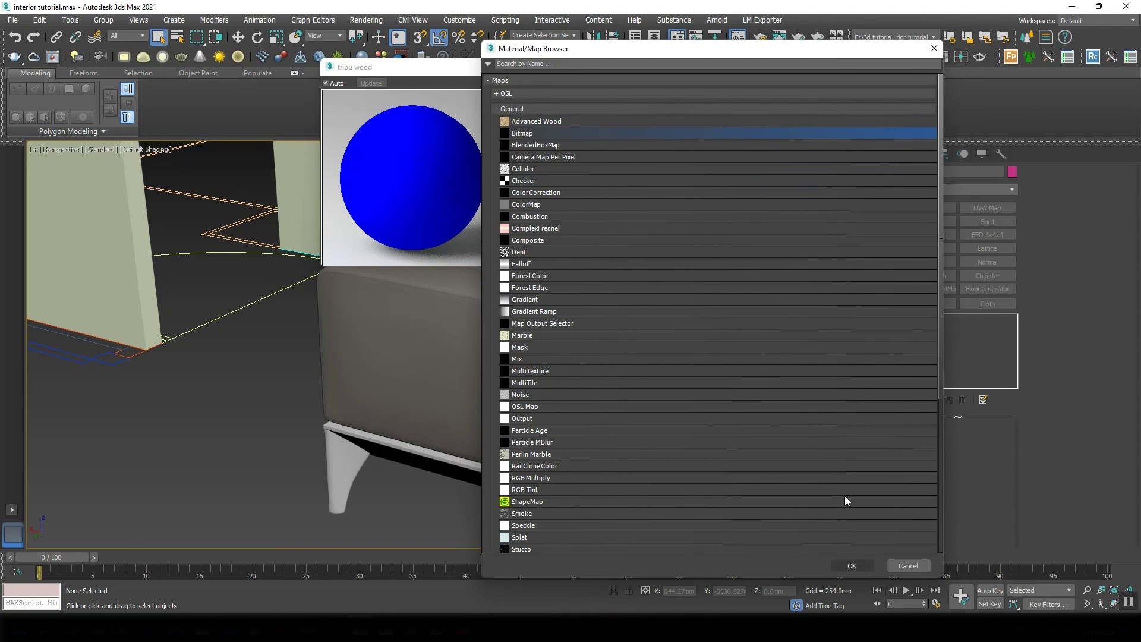
click(933, 48)
click(596, 277)
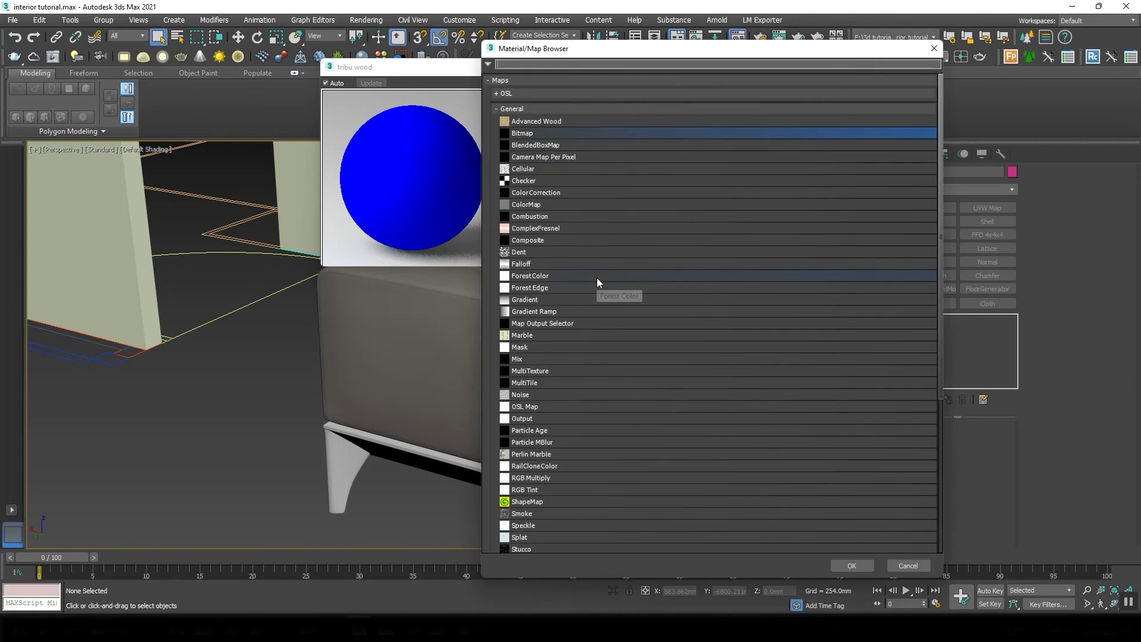
click(852, 565)
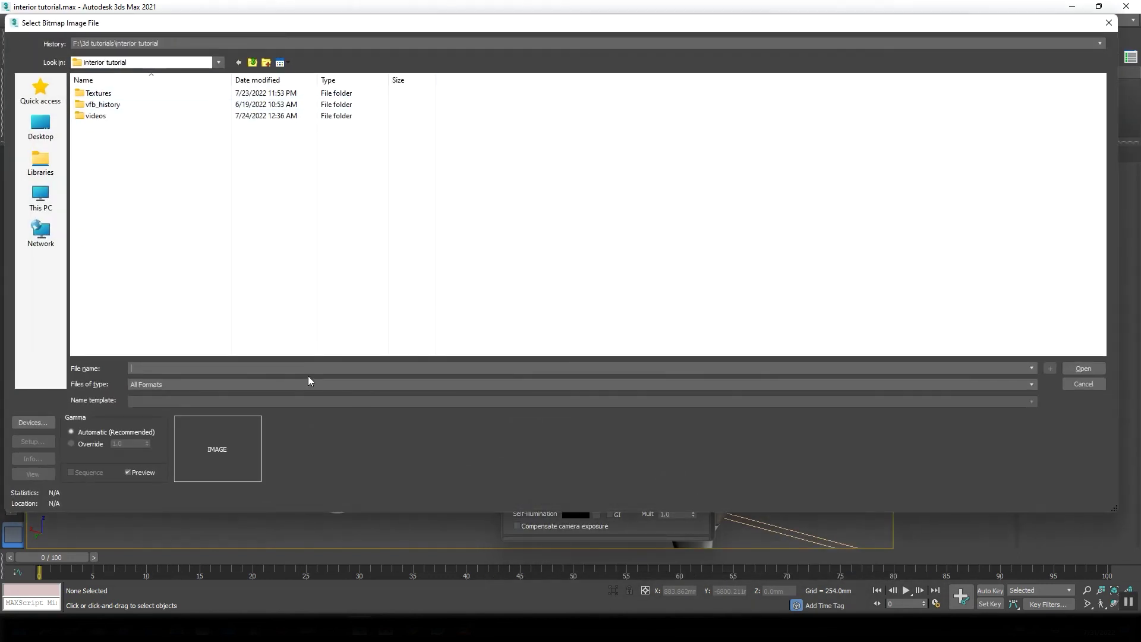
Load grey fabric2.jpg from D:\textures\fabric as the diffuse bitmap, and return to the tribu wood material's parameters
text(D:\textures\fabric)
key(Return)
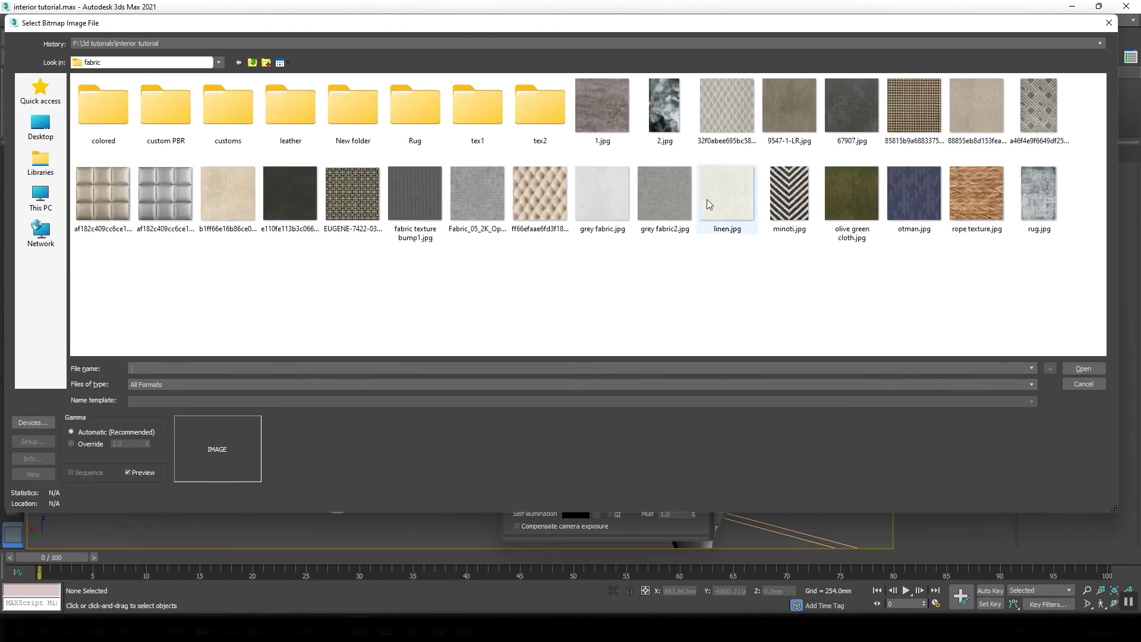
click(679, 205)
click(1083, 368)
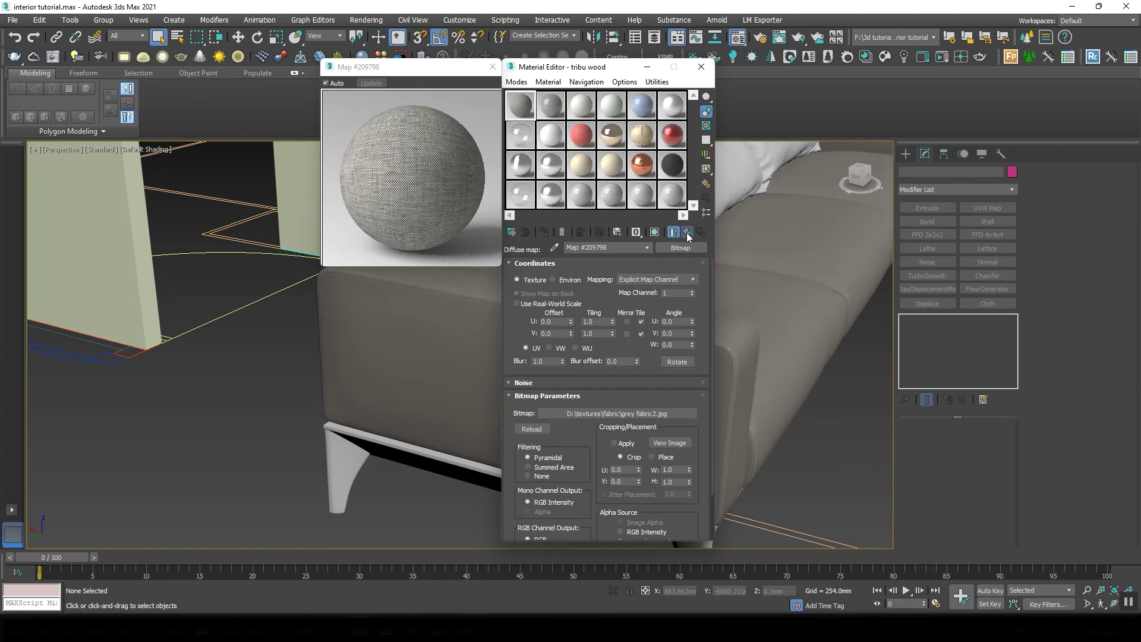
key(Up)
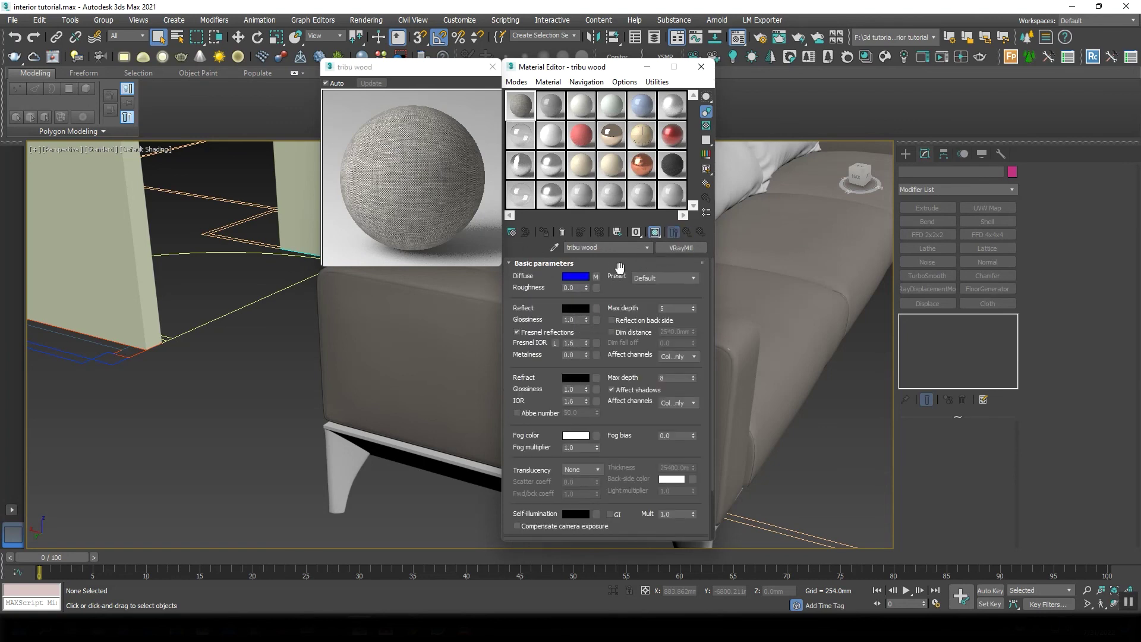
Wrap the tribu wood diffuse bitmap in a Color Correction map, keeping the old map as a sub-map
click(594, 277)
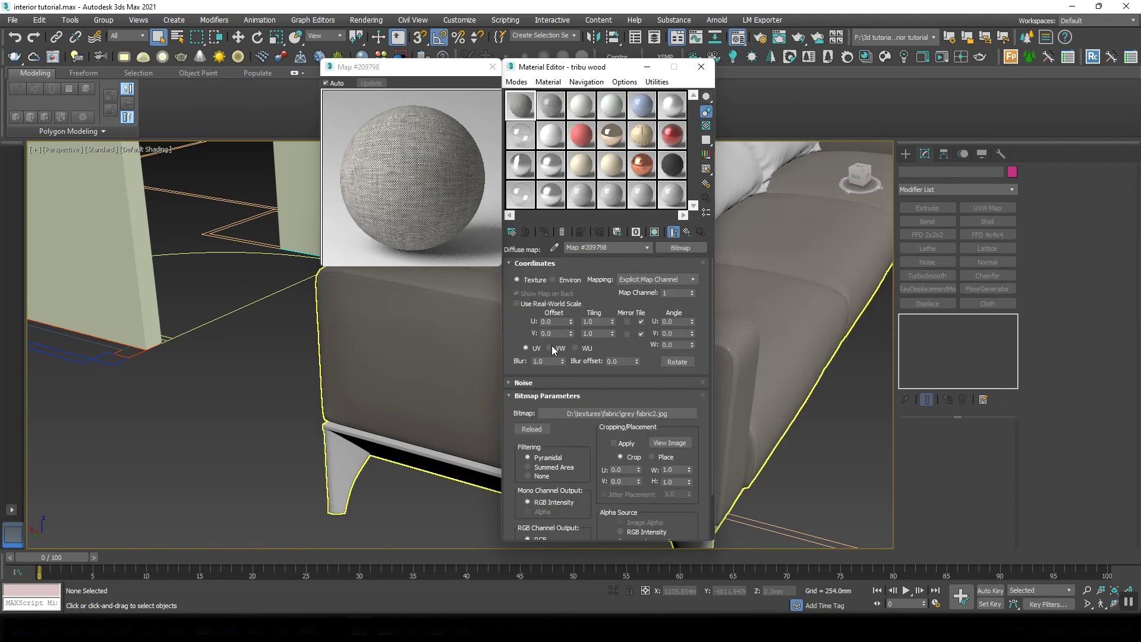
click(694, 248)
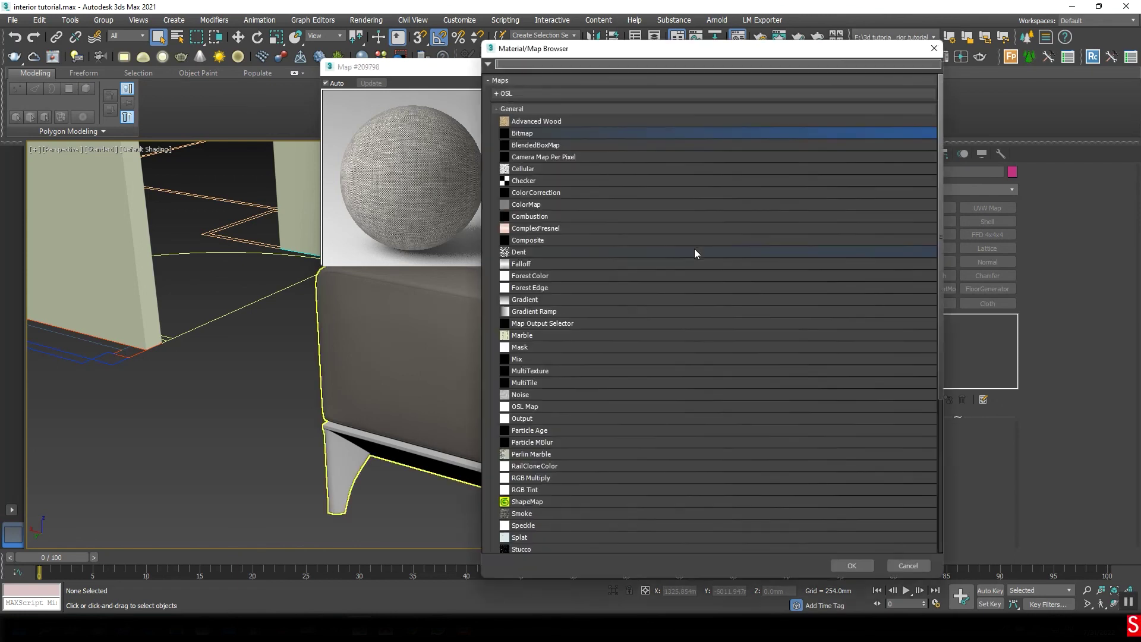
click(559, 192)
click(856, 566)
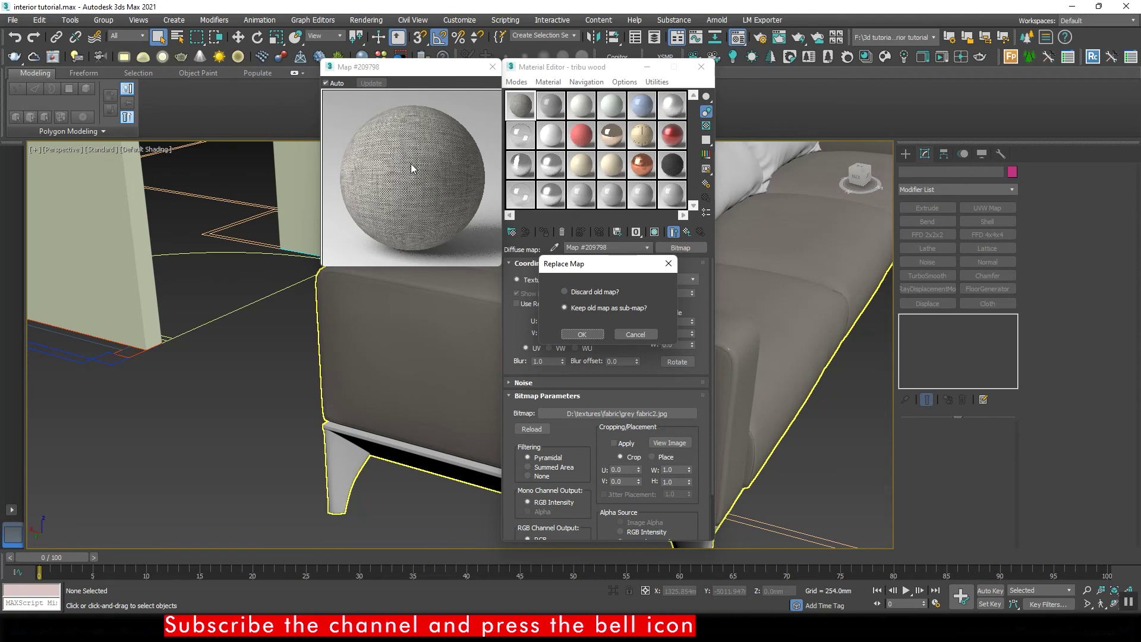
click(587, 335)
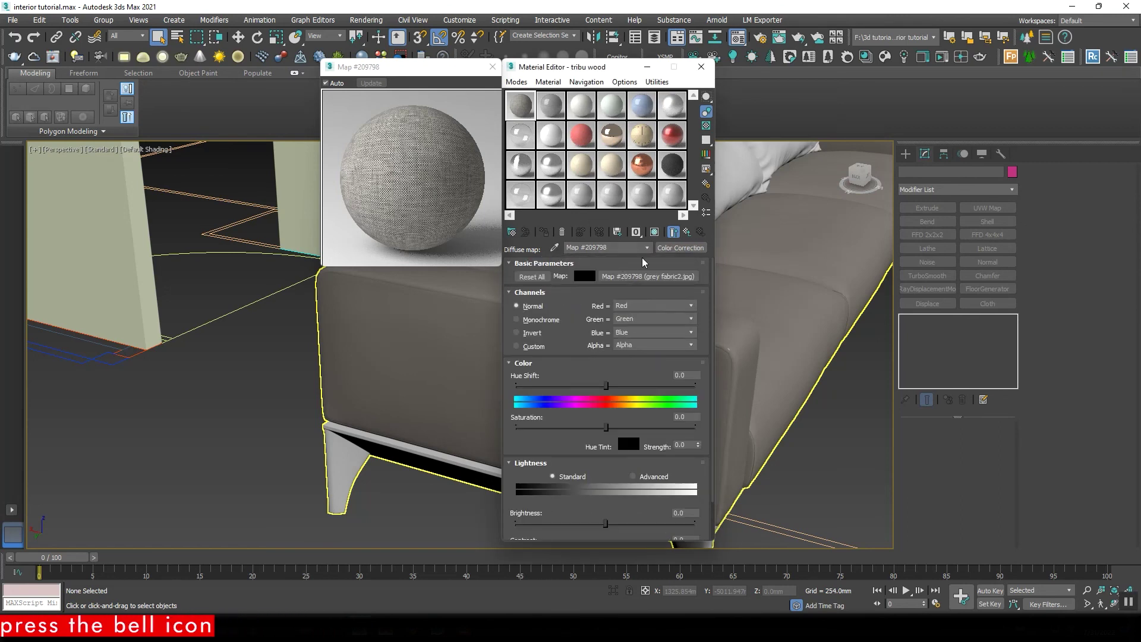
Switch the Color Correction map's lightness to Advanced and enable its separate R, G and B gain channels
drag(628, 63, 653, 43)
scroll(693, 345, down, 2)
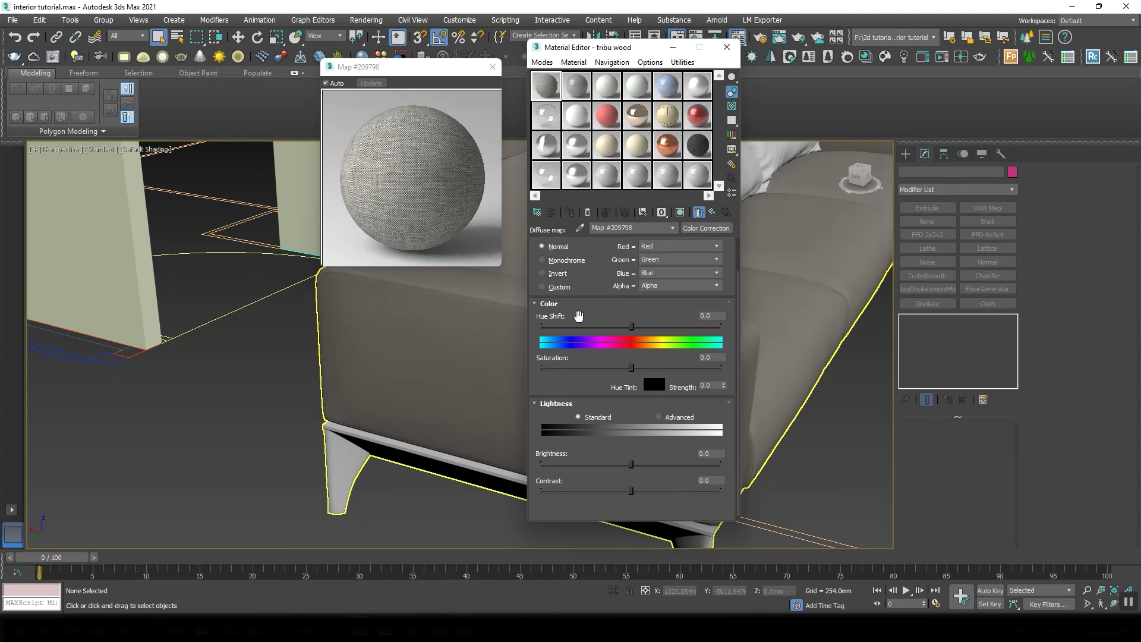
click(542, 303)
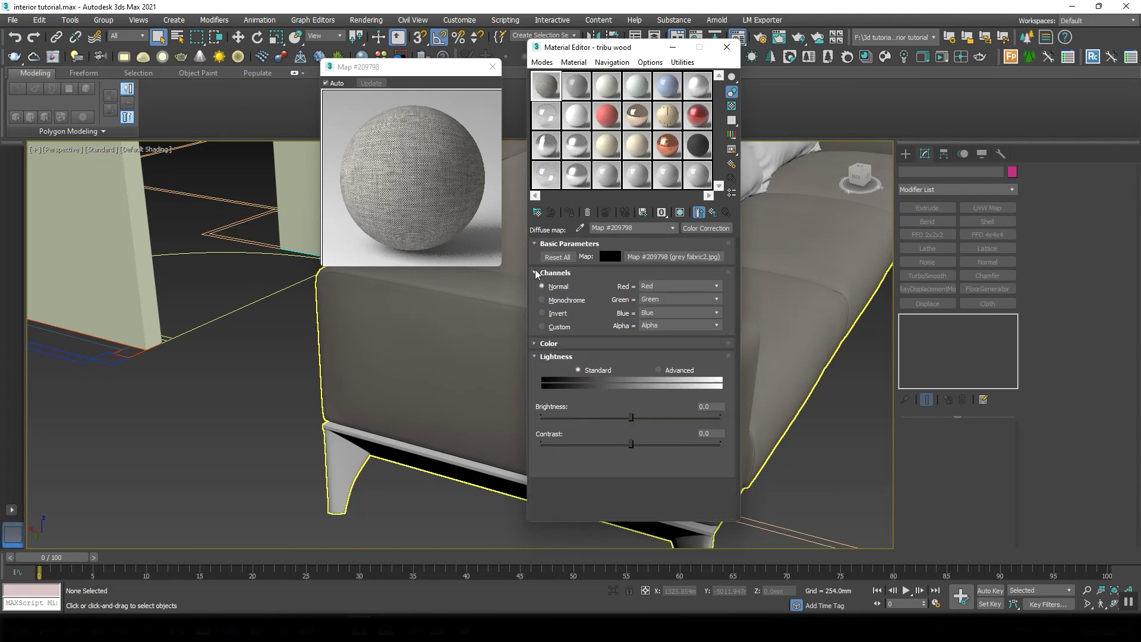
click(537, 274)
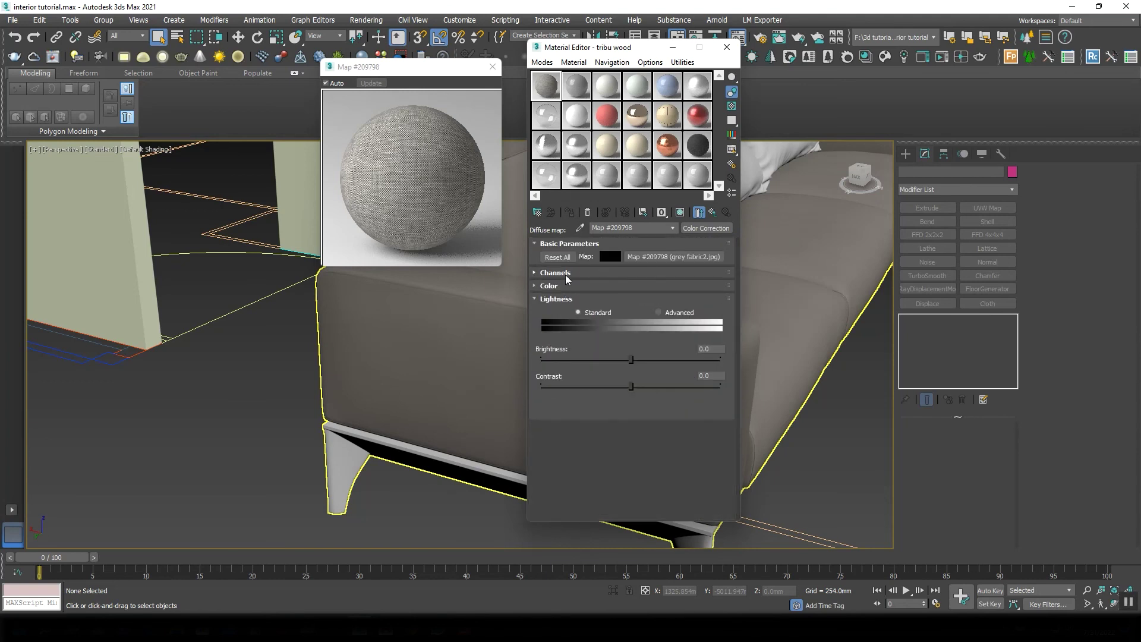
click(667, 313)
click(549, 369)
click(549, 393)
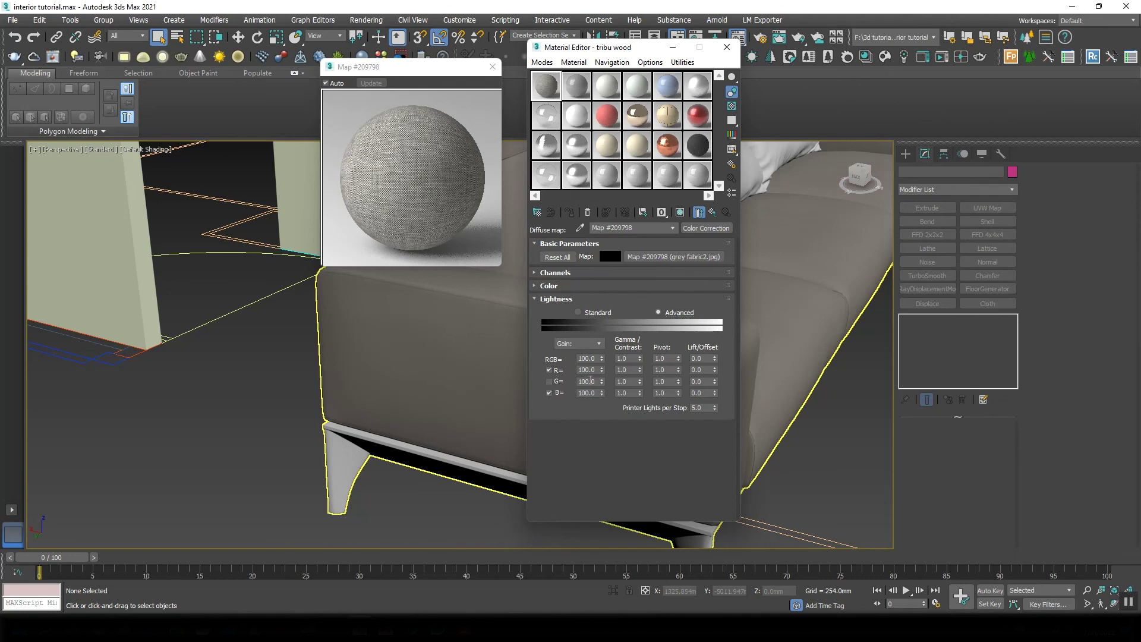
click(549, 381)
Set the Color Correction map's R and G gain values to 0
double_click(596, 369)
text(0)
double_click(573, 385)
text(0)
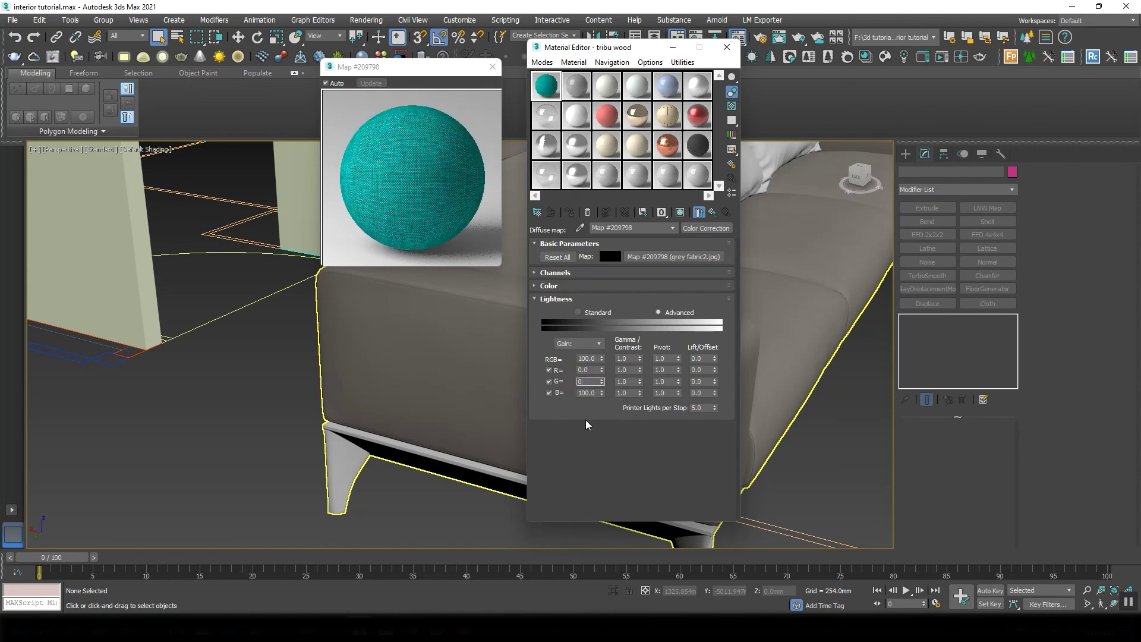
key(Return)
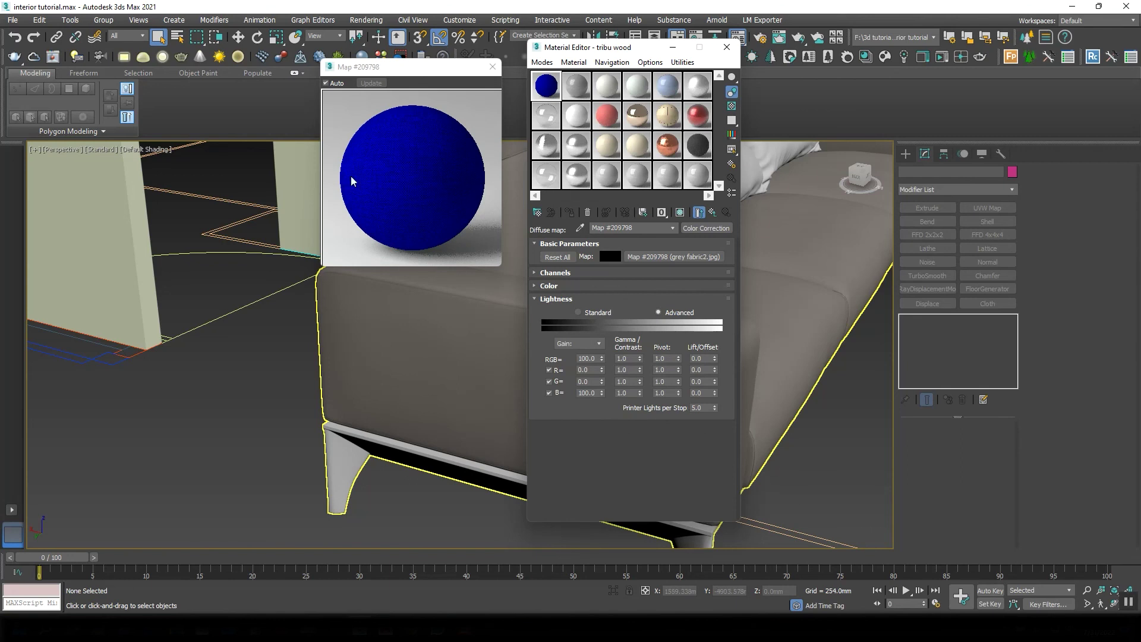
Add a second Color Correction map over the first one, keeping the old map as a sub-map
click(699, 228)
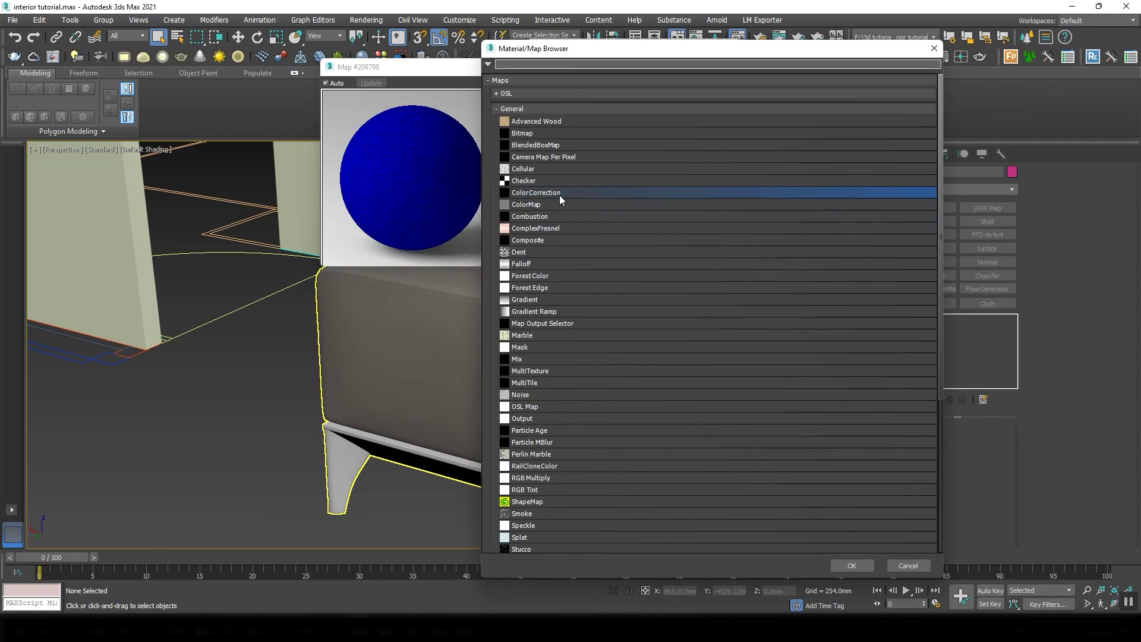
click(865, 562)
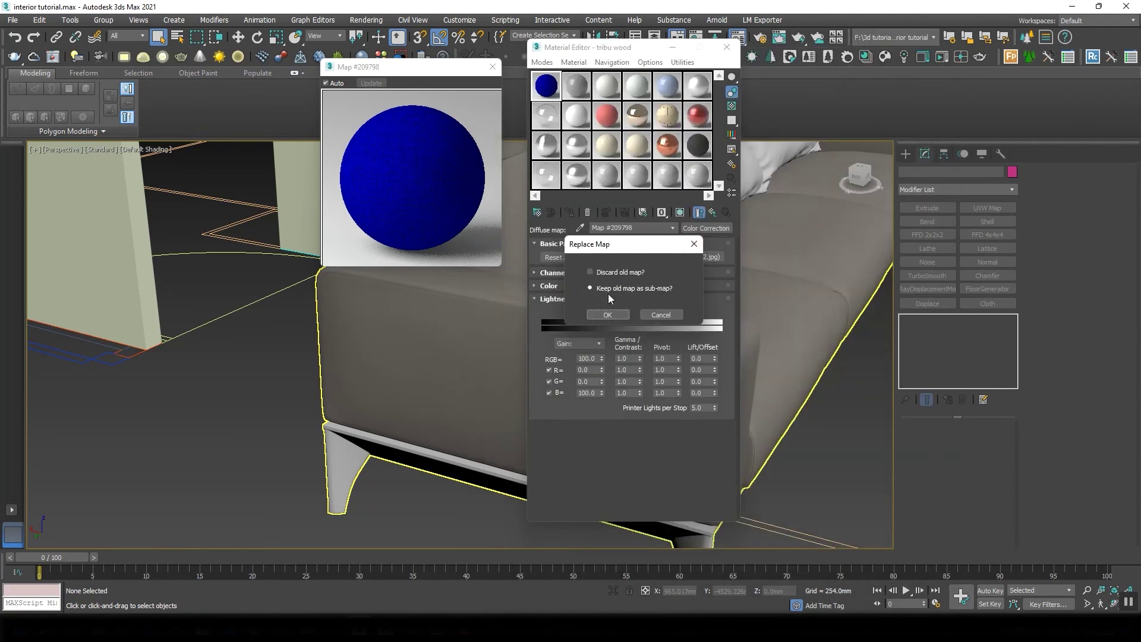
click(609, 315)
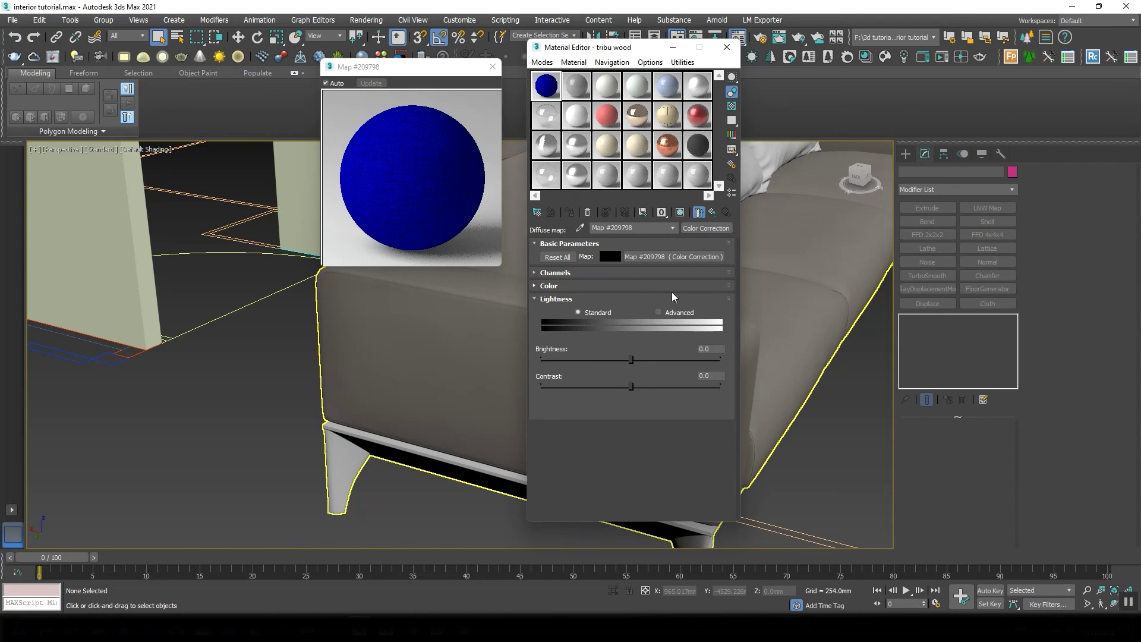
Lower the outer Color Correction map's saturation to about -63 and collapse its color settings
click(563, 300)
click(563, 287)
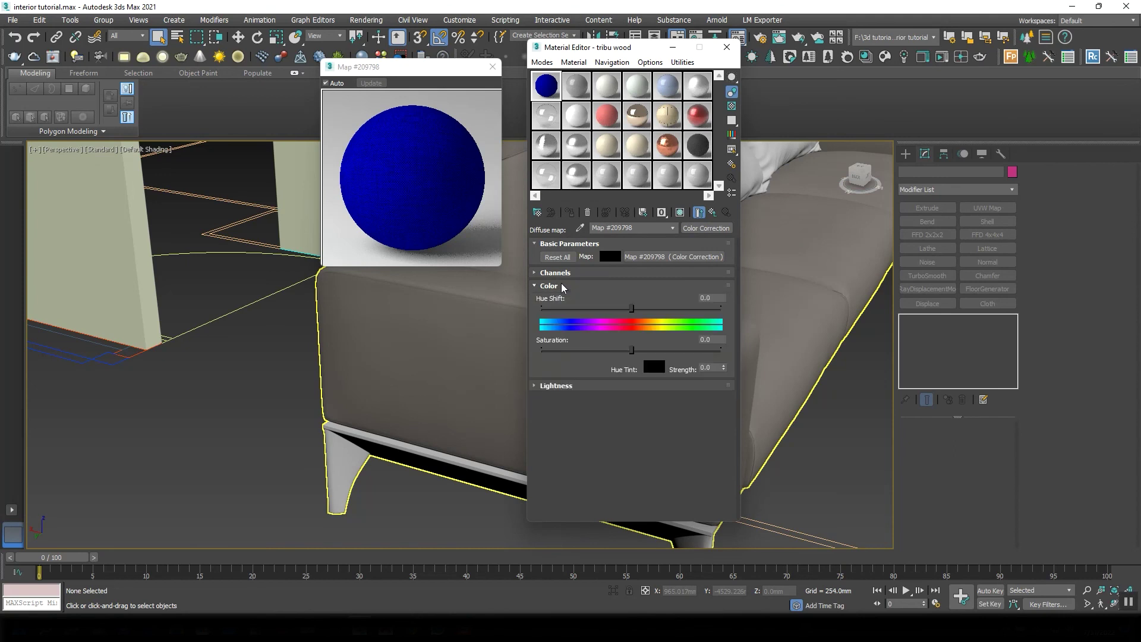
drag(631, 350, 559, 352)
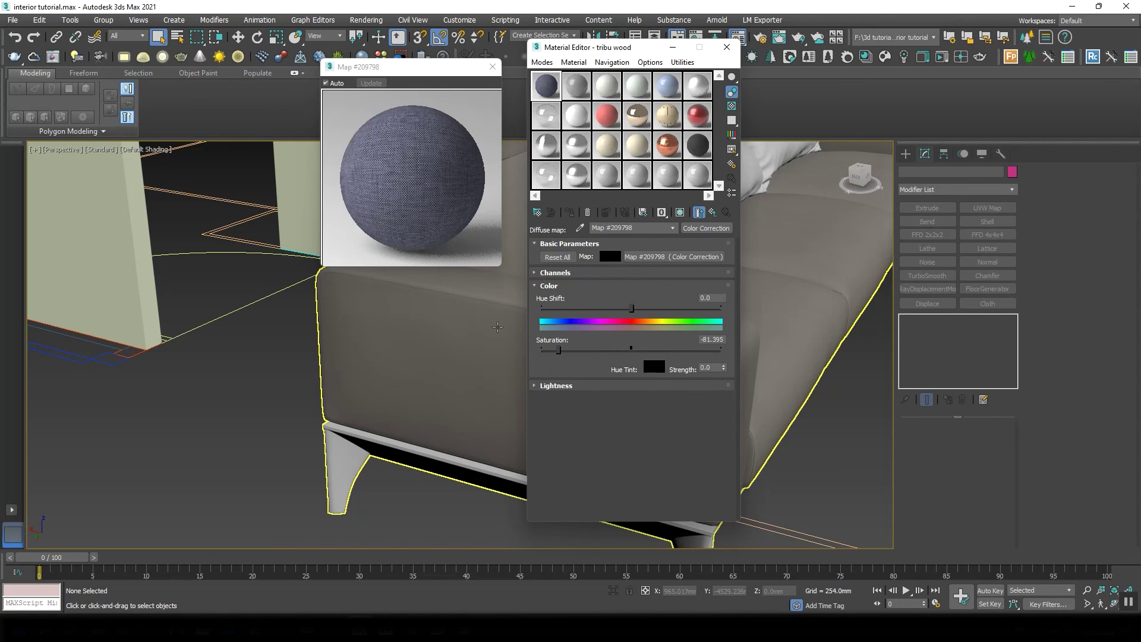
drag(569, 351, 575, 352)
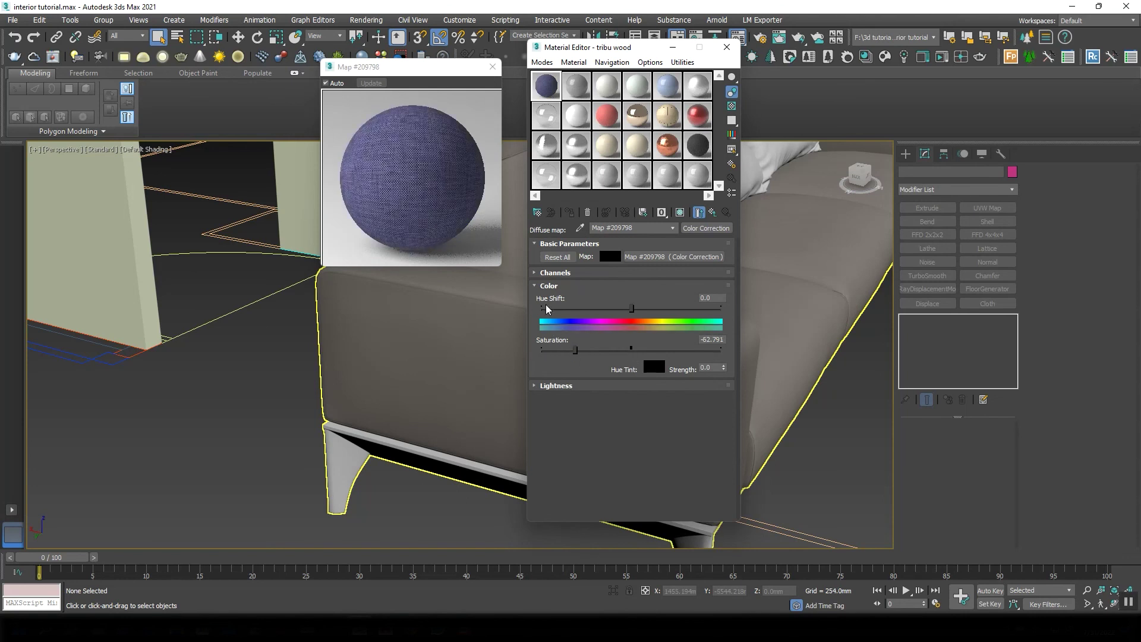
click(541, 286)
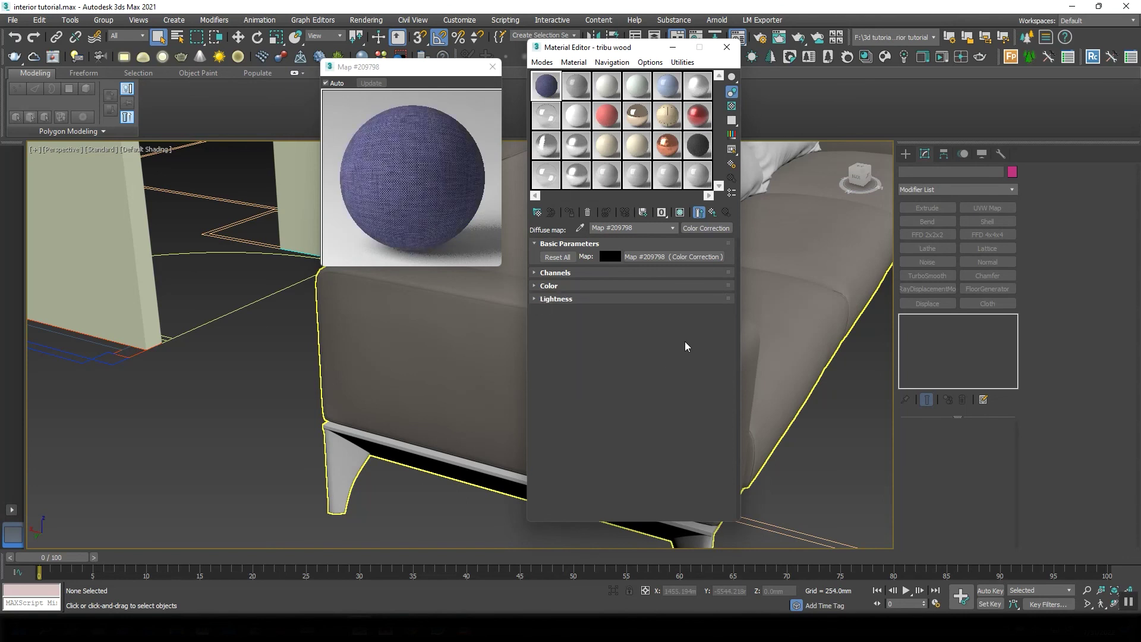
Go from the material down through both Color Correction maps to the bitmap and replace its image with EUGENE-7422-03-74.jpg
click(713, 213)
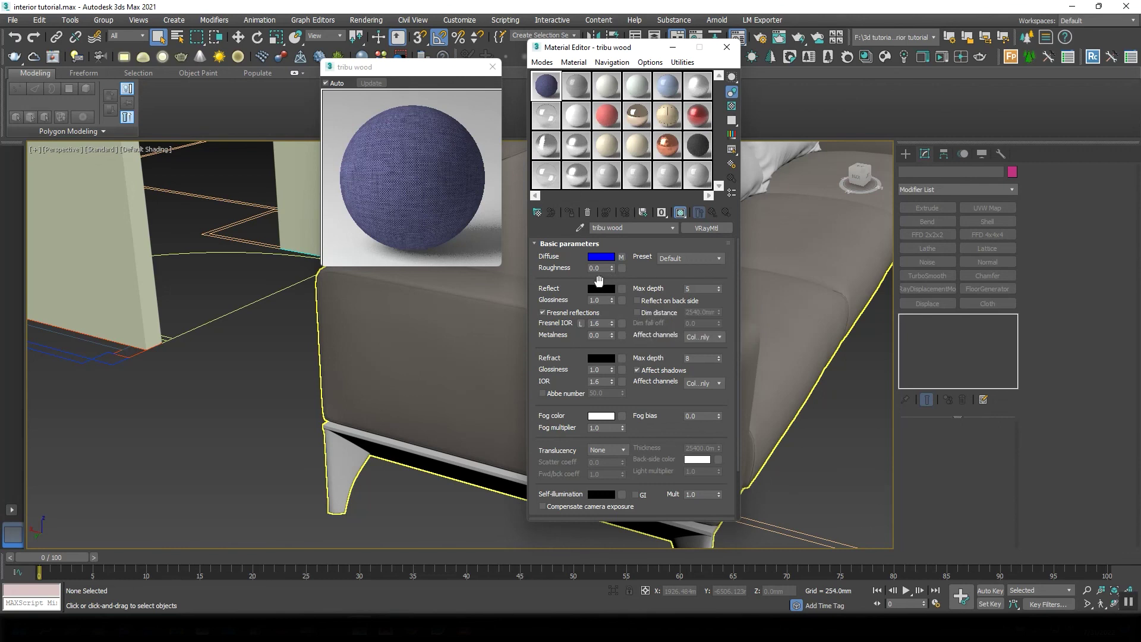
click(621, 257)
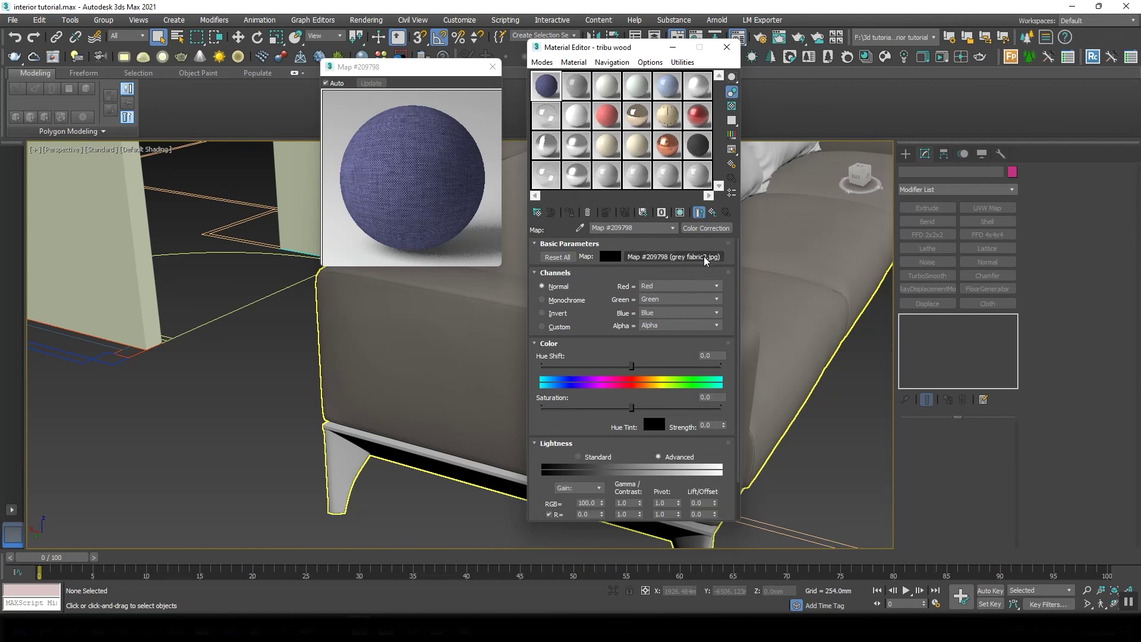
click(659, 257)
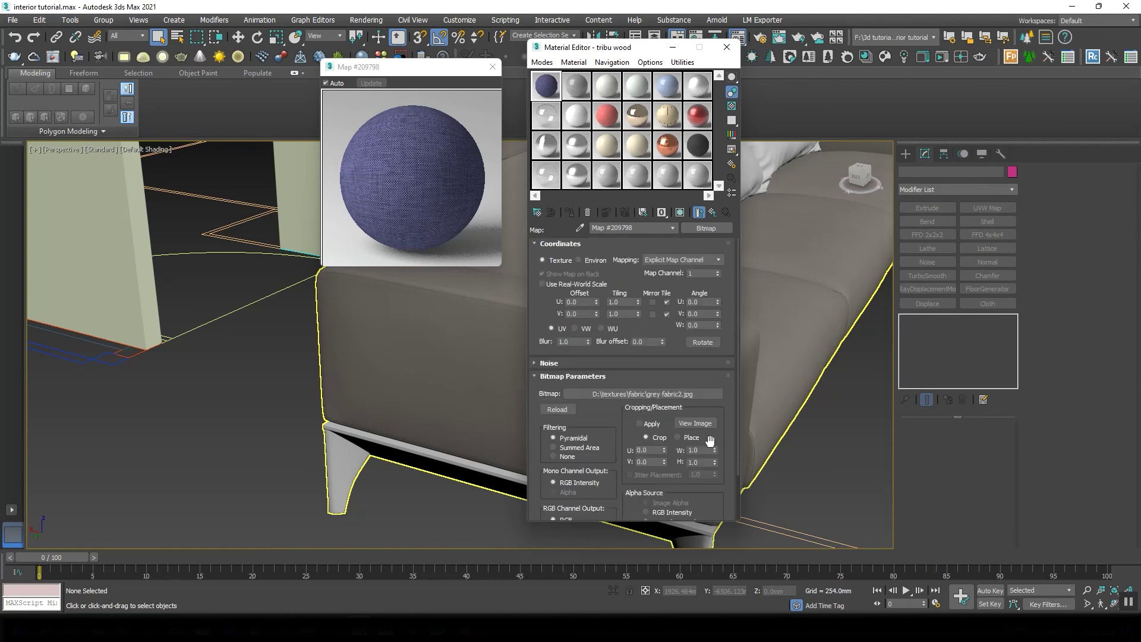
click(656, 394)
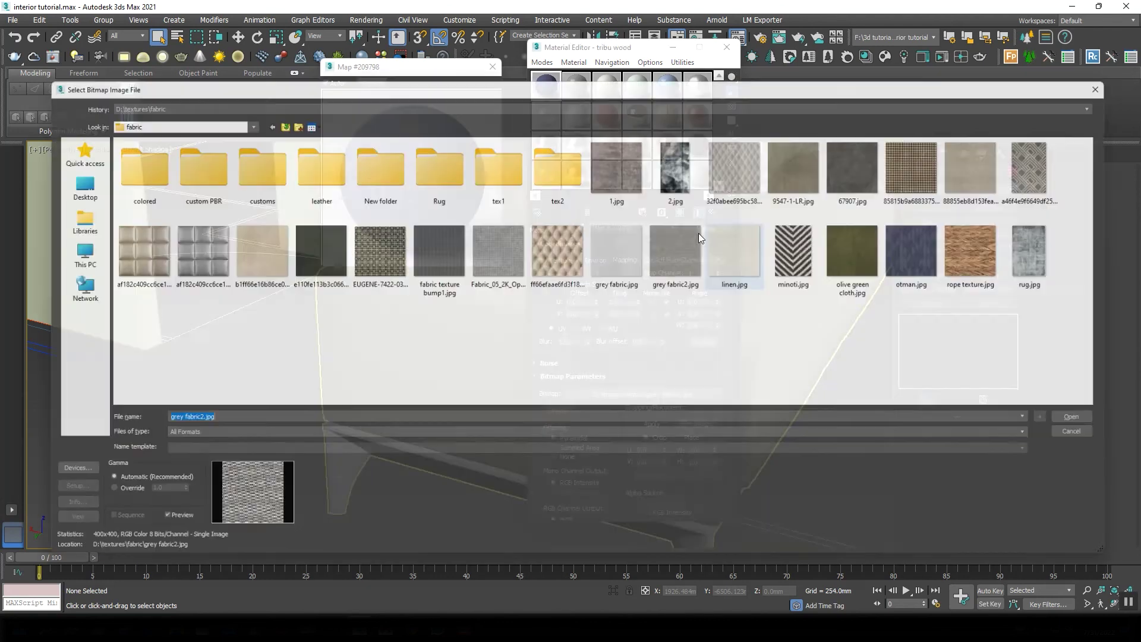
click(373, 266)
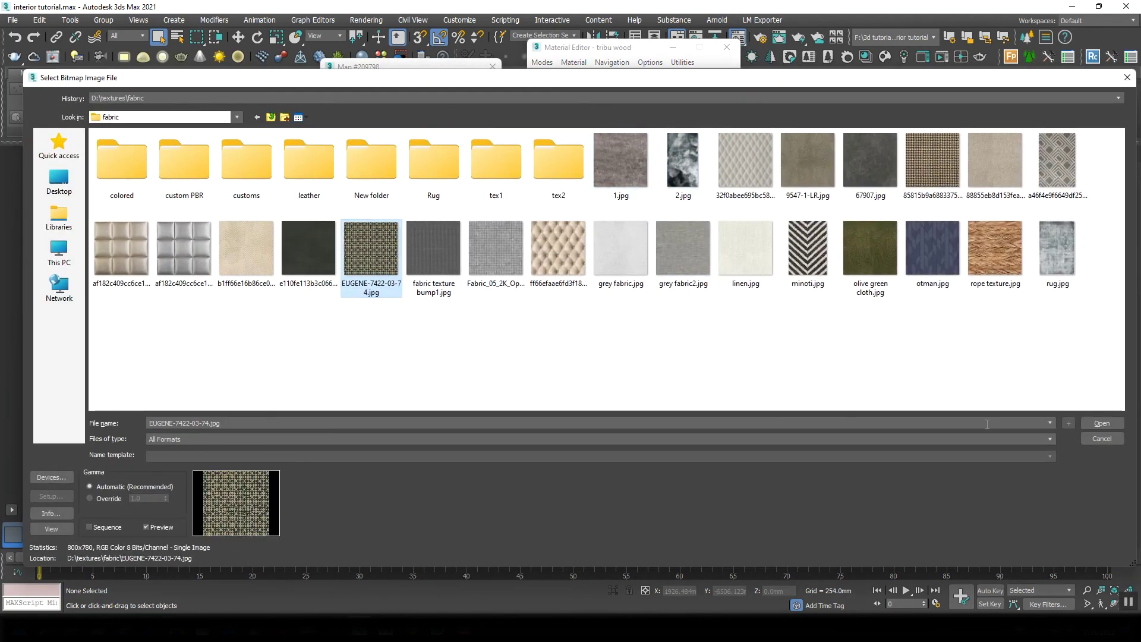
click(1102, 424)
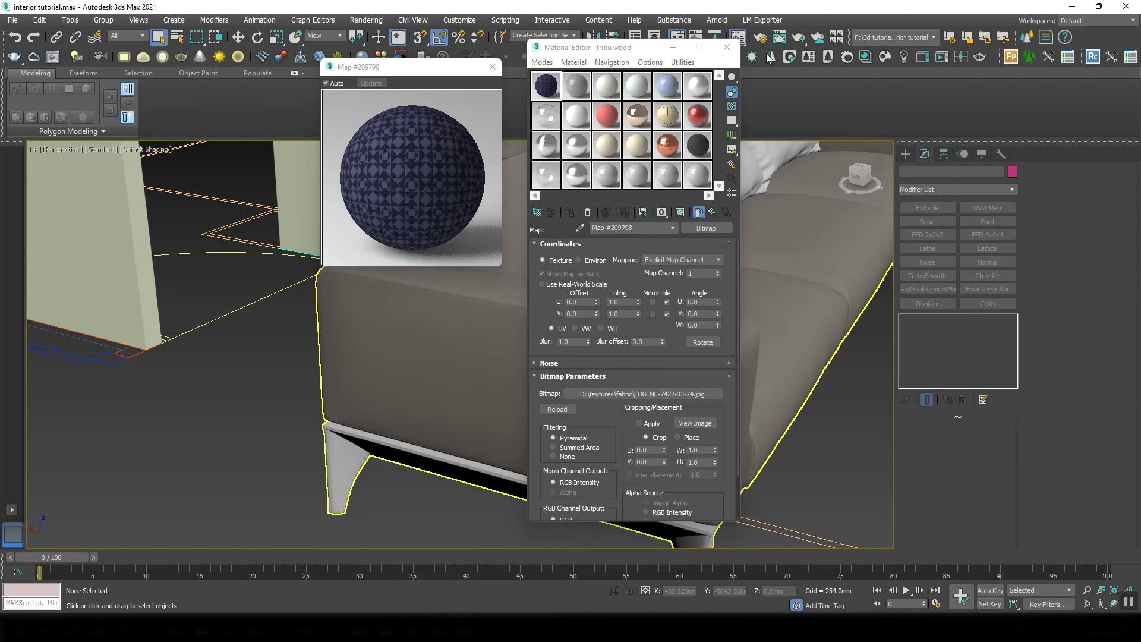
Close the enlarged map preview and switch to the Slate Material Editor
click(492, 67)
click(541, 62)
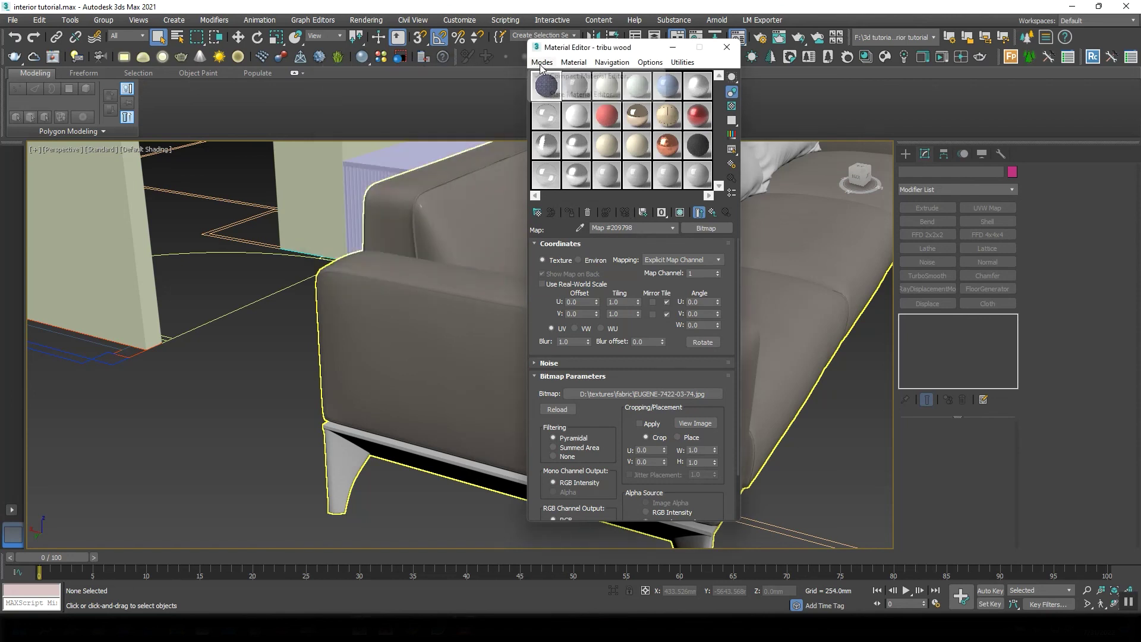
click(569, 95)
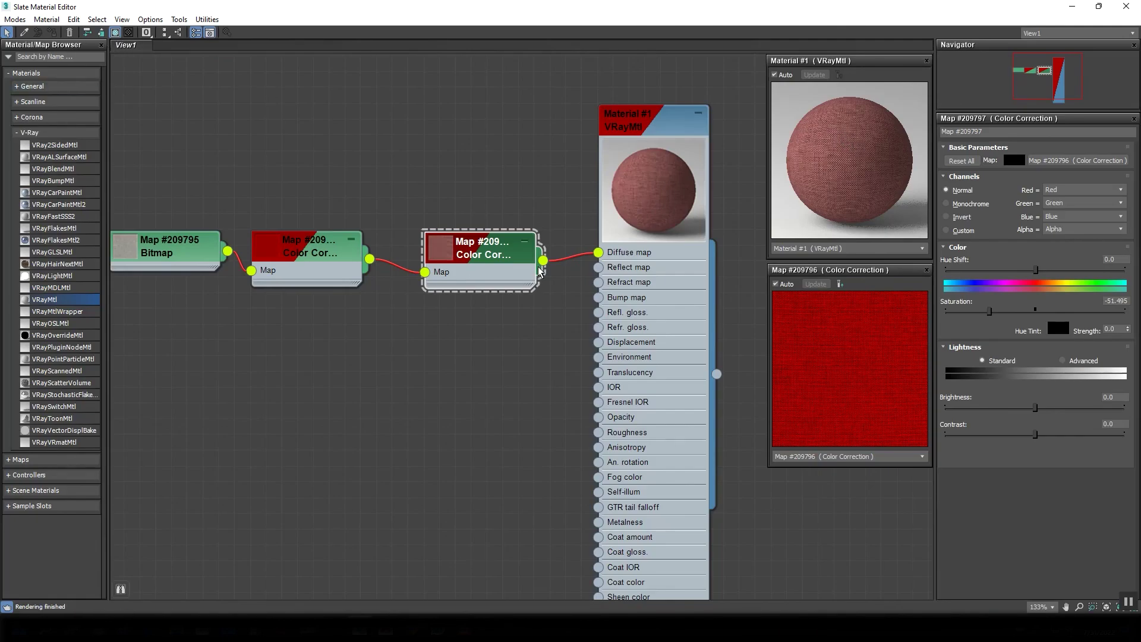
Delete both Color Correction nodes, wire the bitmap directly to Material #1's Diffuse map, and place it beside the material
drag(503, 181, 253, 342)
key(Delete)
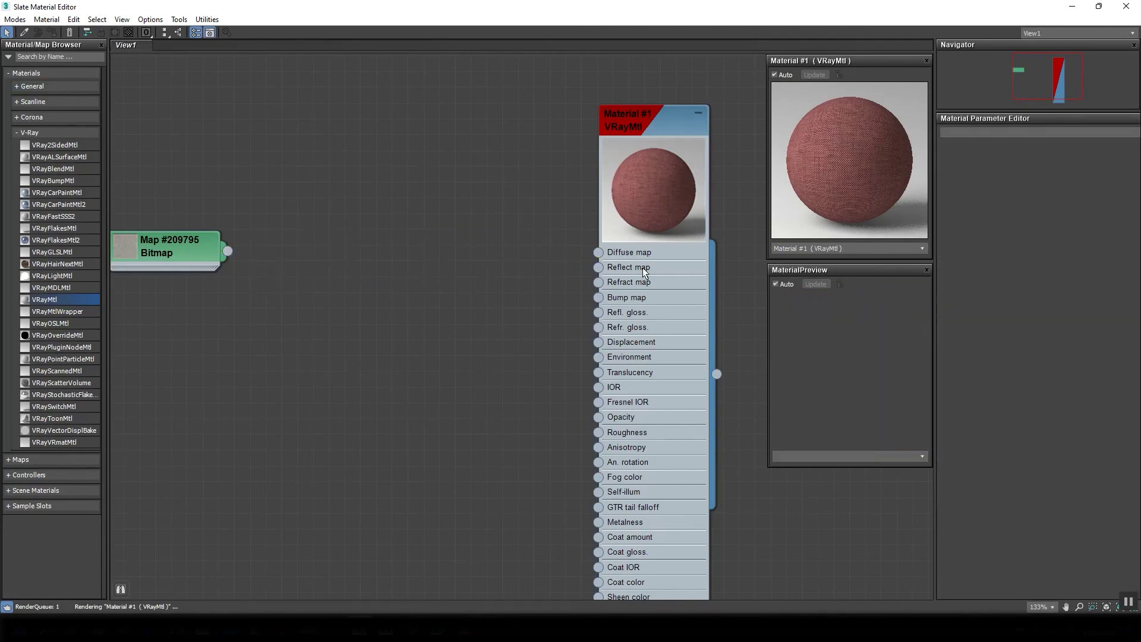
drag(228, 251, 598, 252)
drag(178, 257, 493, 256)
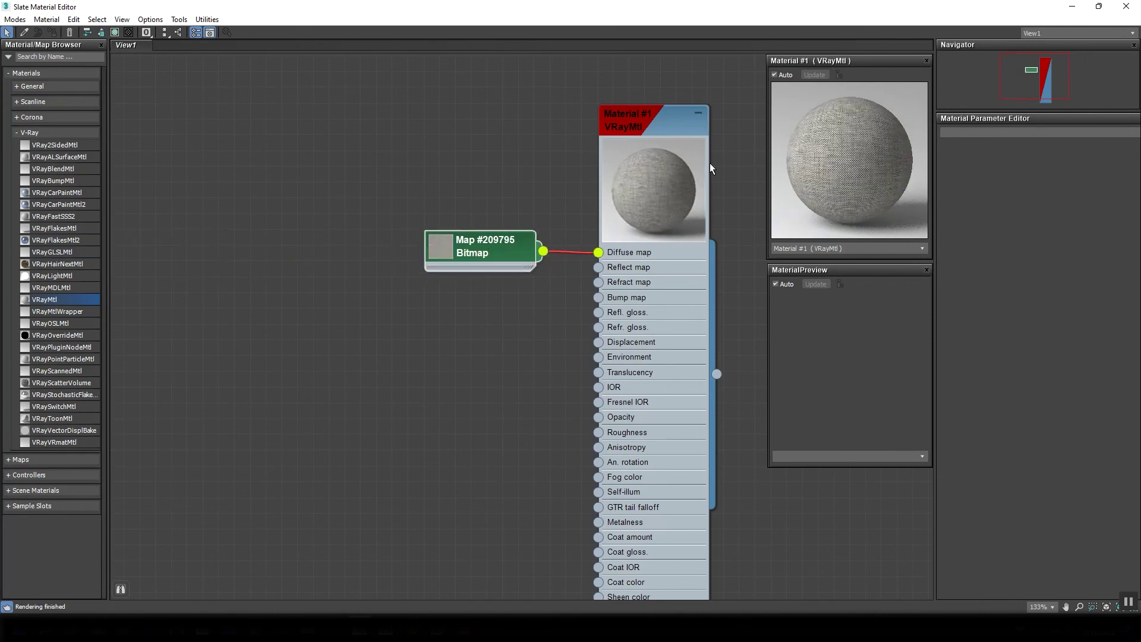
Reduce the Slate editor to a smaller floating window and close both material preview windows
click(1098, 7)
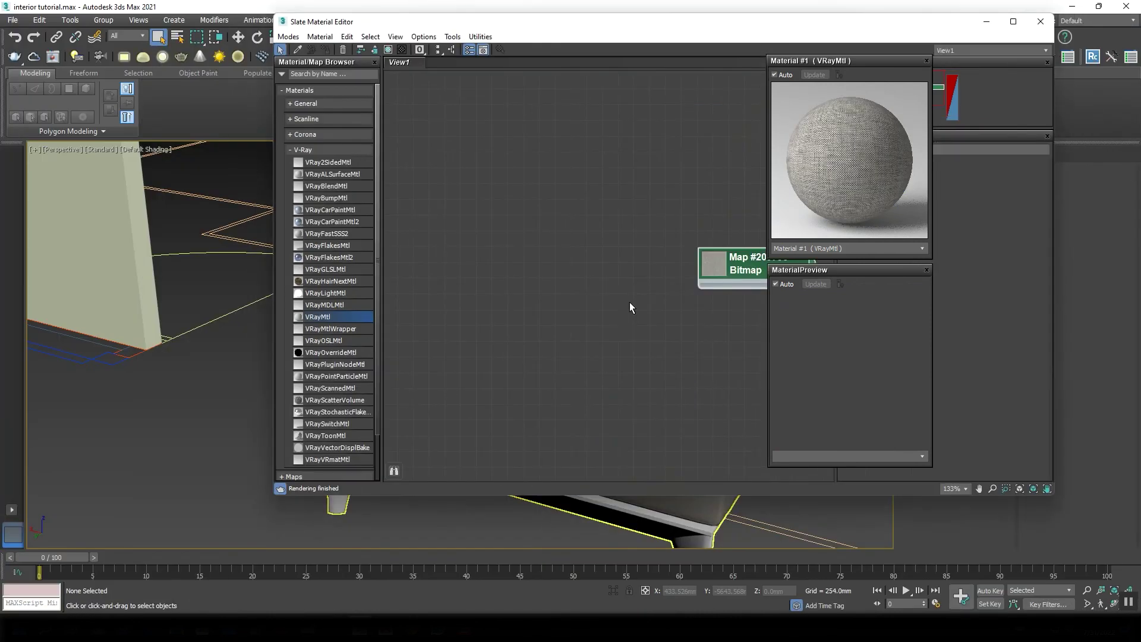
click(926, 59)
drag(774, 22, 434, 46)
click(926, 270)
Move the Slate editor clear of the sofa and assign Material #1 to the sofa's armrest in the perspective view
middle_drag(477, 196, 94, 173)
scroll(226, 247, down, 2)
middle_drag(229, 305, 174, 157)
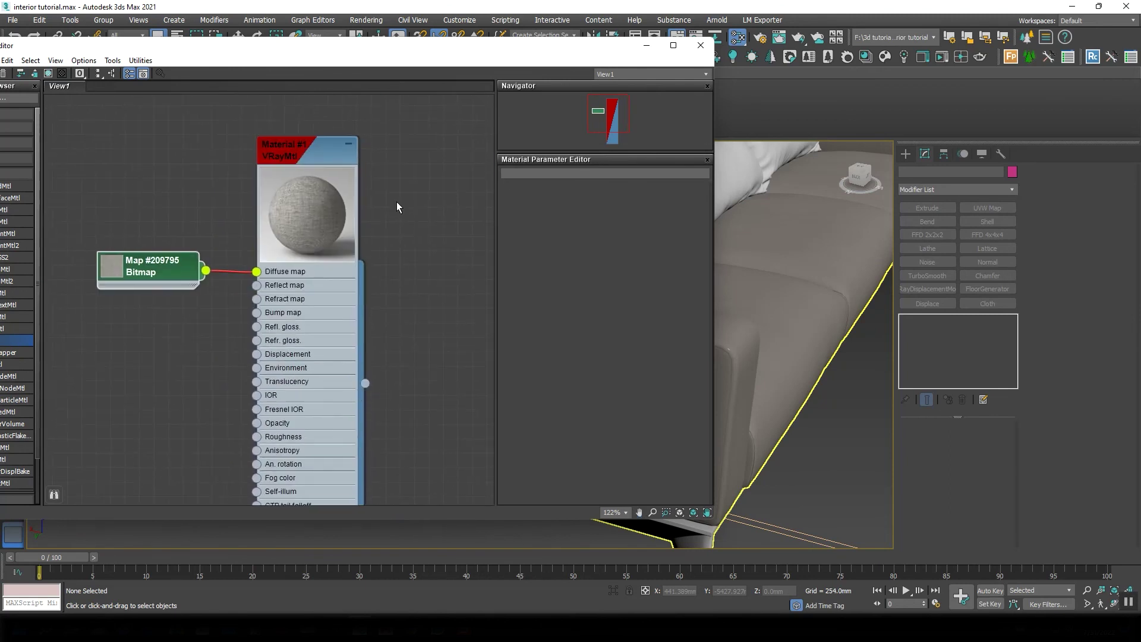
drag(439, 48, 229, 46)
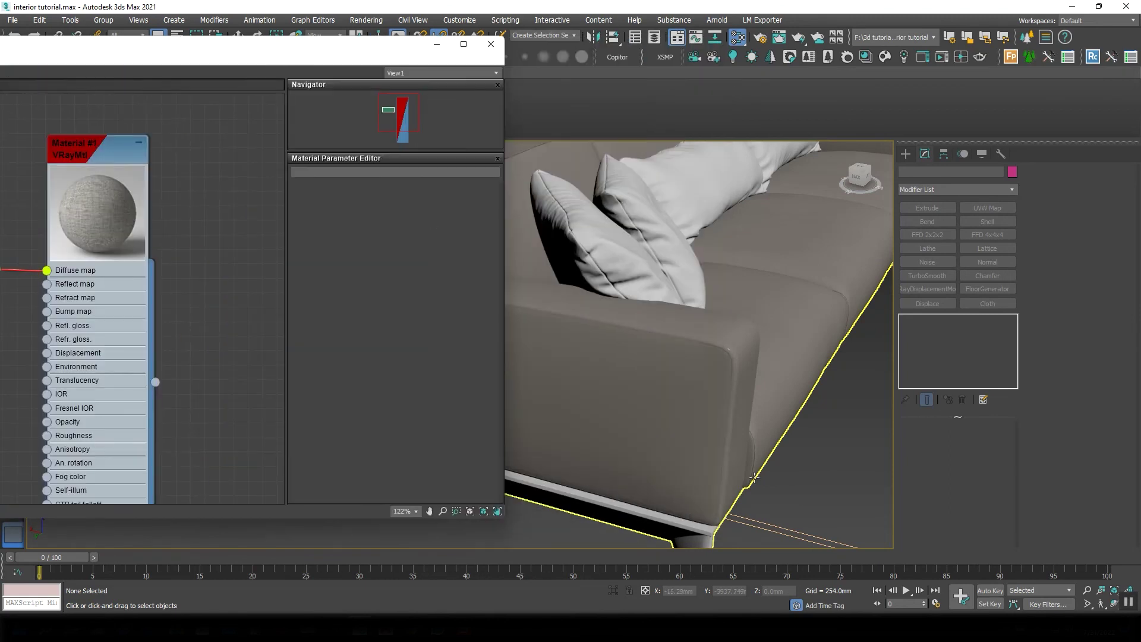
drag(155, 382, 583, 365)
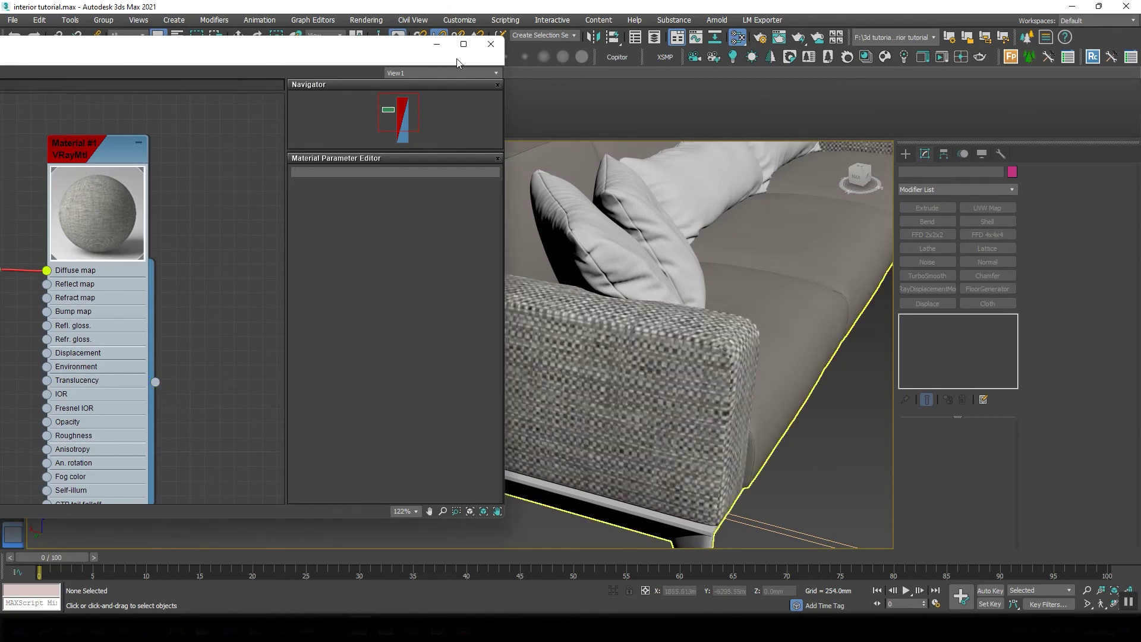
Open the grey fabric2.jpg bitmap's parameters in the Slate editor and reposition the window for editing
click(437, 44)
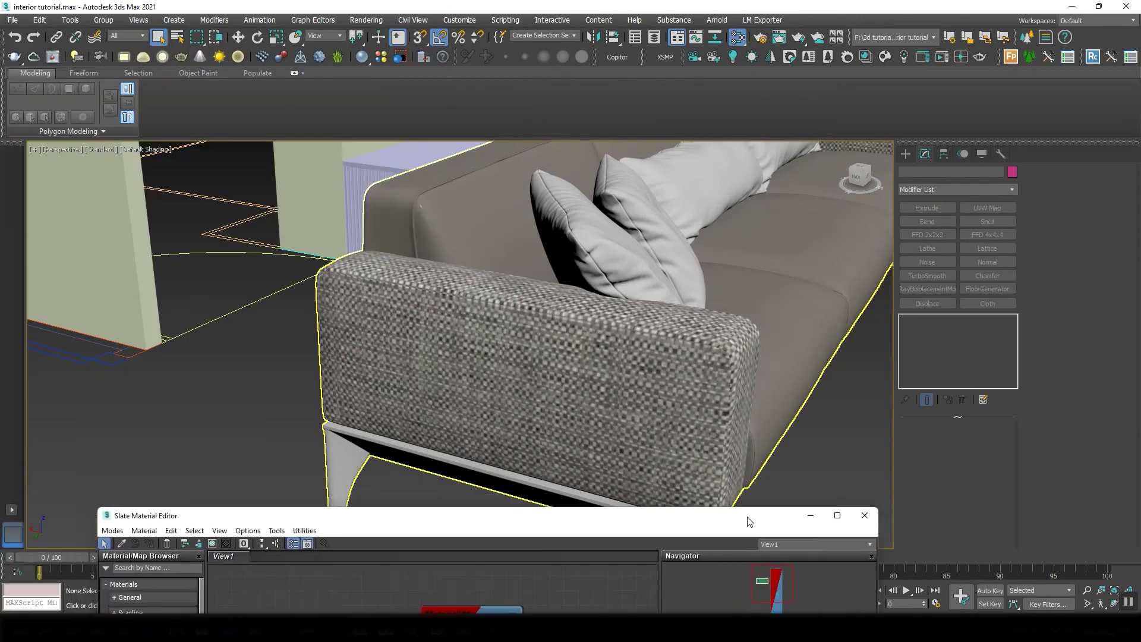
drag(698, 522, 785, 118)
double_click(418, 337)
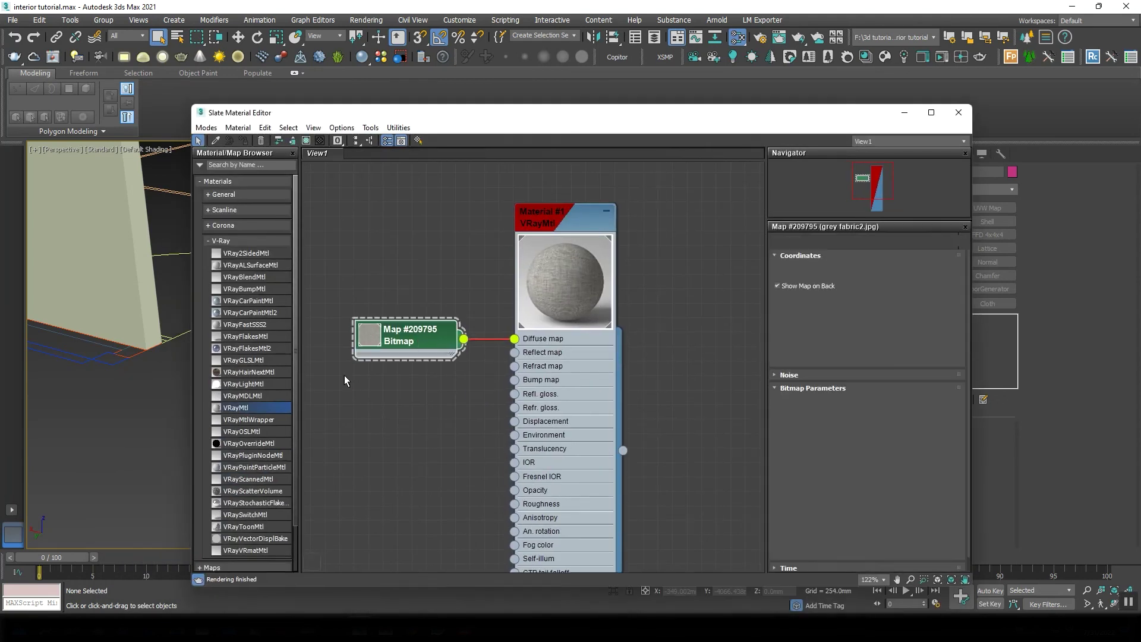
drag(661, 114, 770, 269)
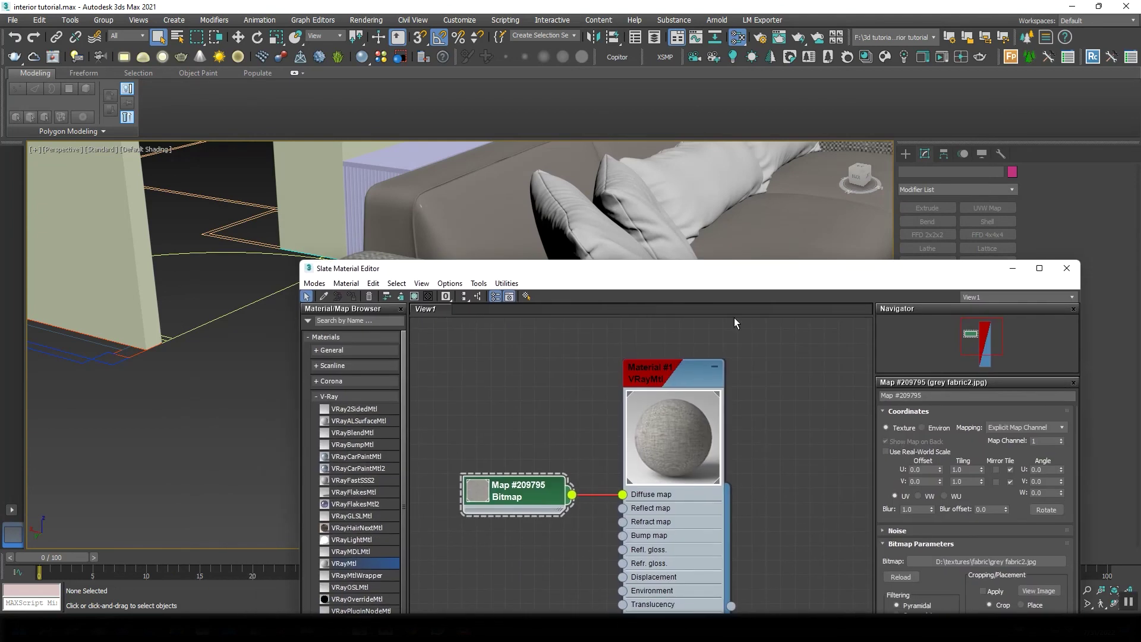
drag(646, 280, 337, 389)
click(468, 235)
drag(407, 386, 545, 165)
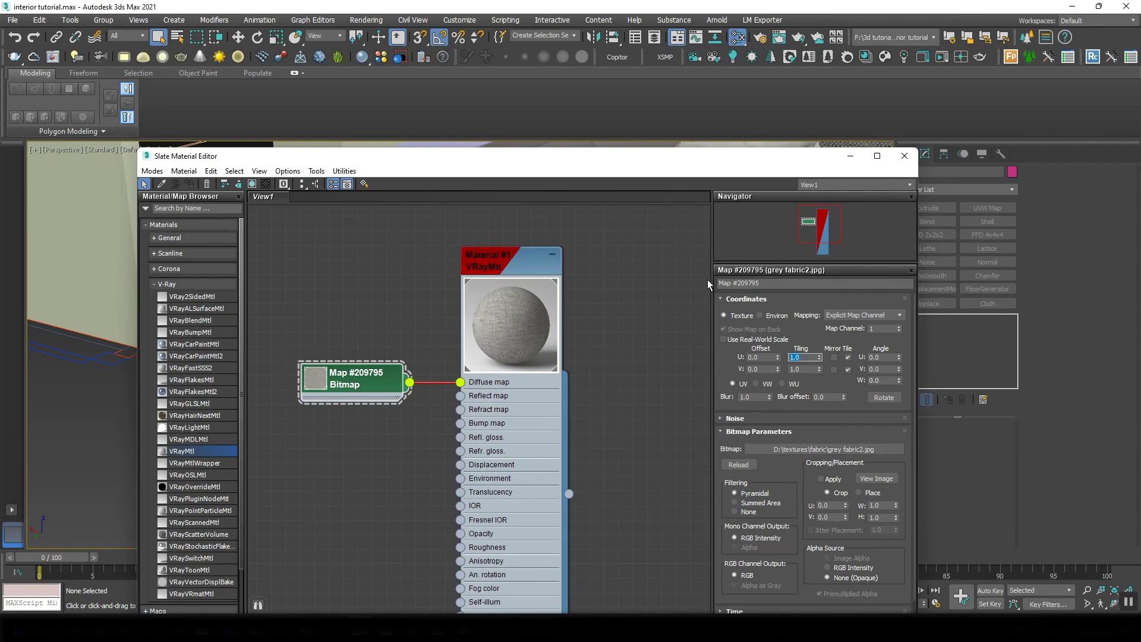
Set the fabric bitmap's U and V tiling to 5 and inspect the weave on the sofa's armrest
text(5)
key(Tab)
drag(724, 158, 459, 150)
click(619, 320)
scroll(620, 320, up, 5)
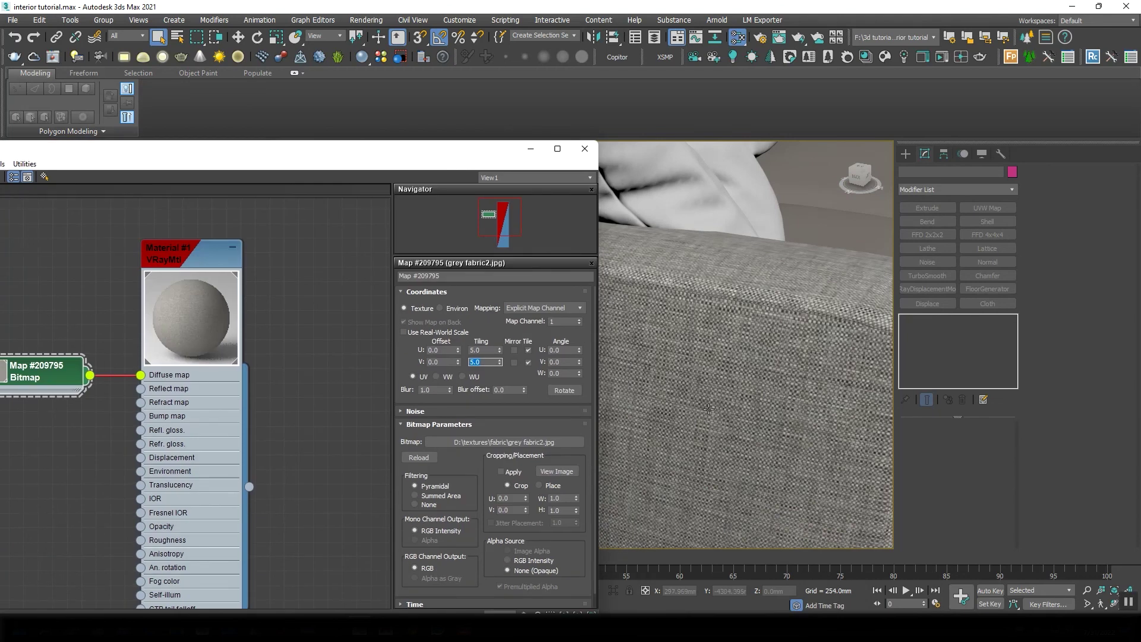
scroll(743, 378, down, 3)
scroll(743, 378, down, 2)
scroll(774, 334, up, 4)
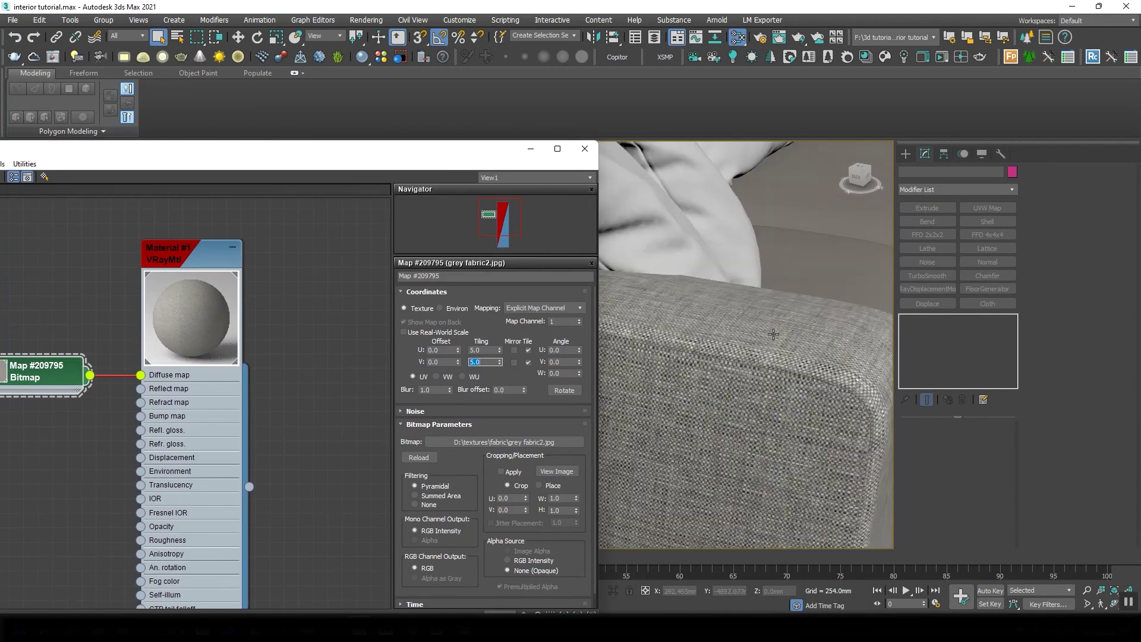
Set the fabric bitmap's U and V tiling to 6
double_click(485, 349)
text(6)
key(Tab)
text(6)
key(Return)
scroll(753, 417, down, 5)
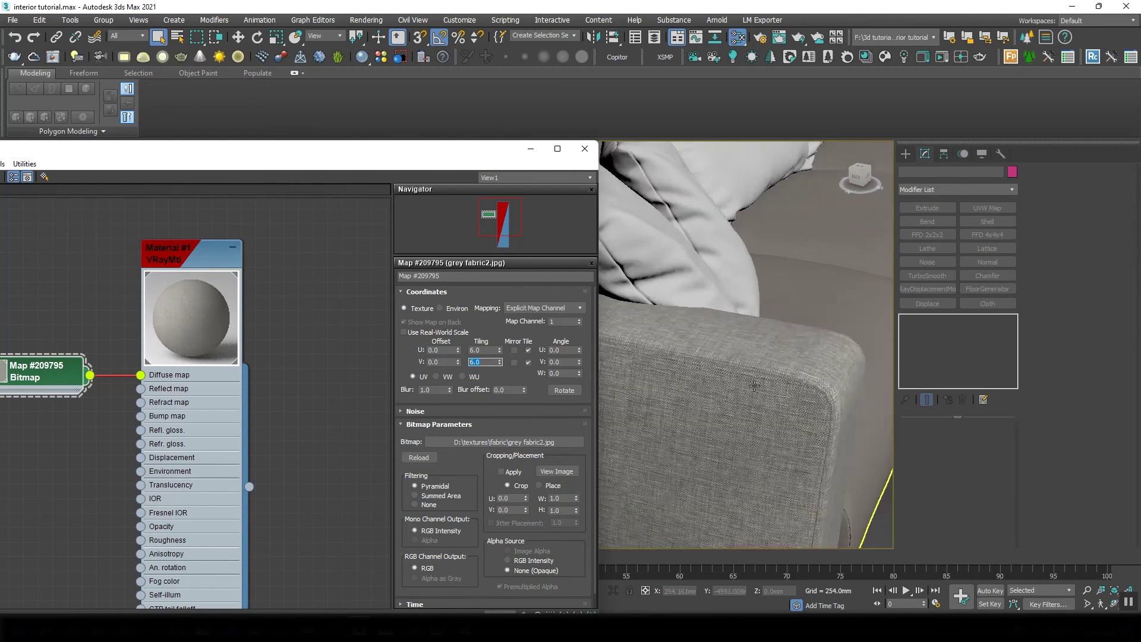
scroll(753, 417, down, 5)
Assign Material #1 to the sofa's back cushion nearest the textured armrest
alt+middle_drag(779, 423, 837, 439)
scroll(706, 420, up, 10)
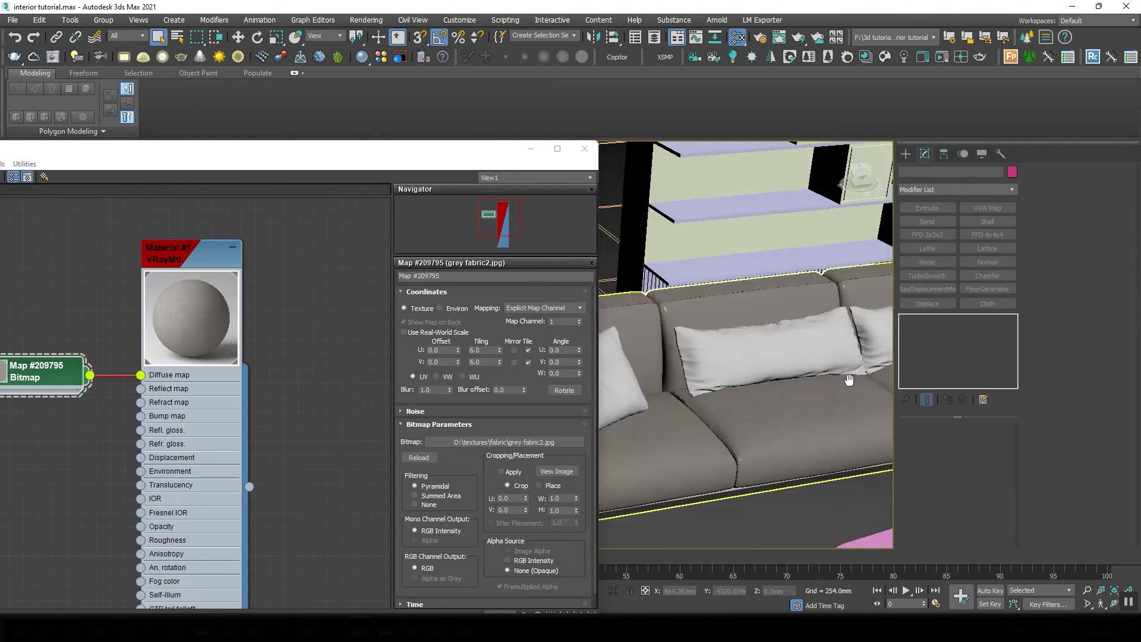
scroll(706, 419, down, 5)
alt+middle_drag(705, 419, 755, 413)
scroll(755, 413, up, 4)
drag(249, 486, 717, 268)
Assign Material #1 to the seat cushion beside the textured armrest
scroll(718, 311, down, 3)
scroll(718, 311, up, 3)
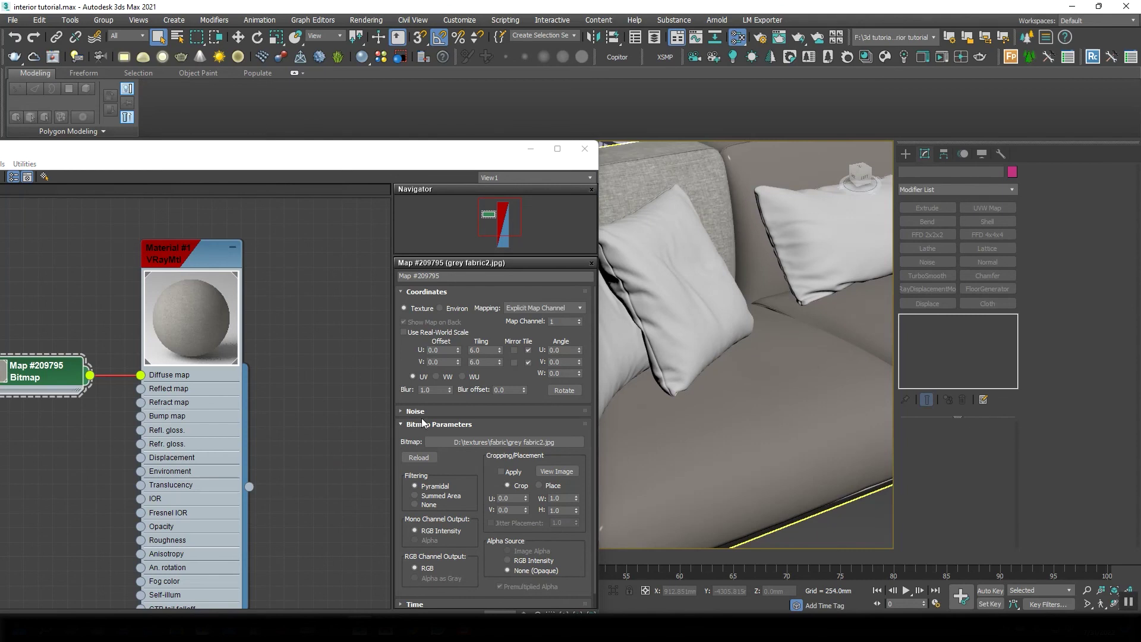
drag(249, 487, 772, 387)
scroll(772, 386, up, 1)
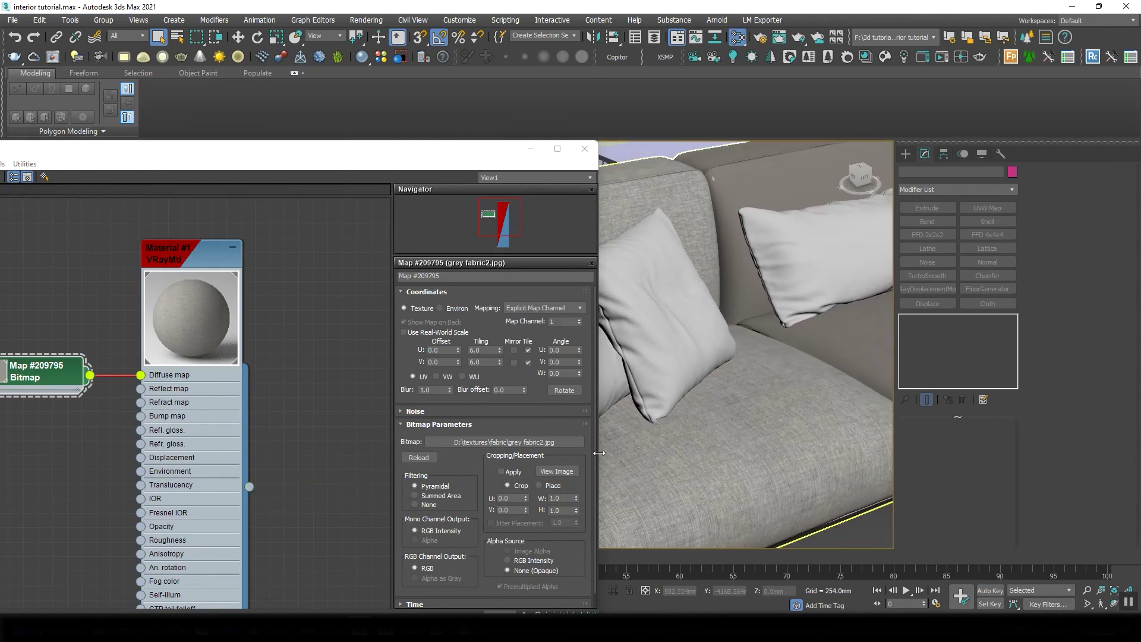
drag(250, 486, 773, 386)
scroll(773, 387, down, 2)
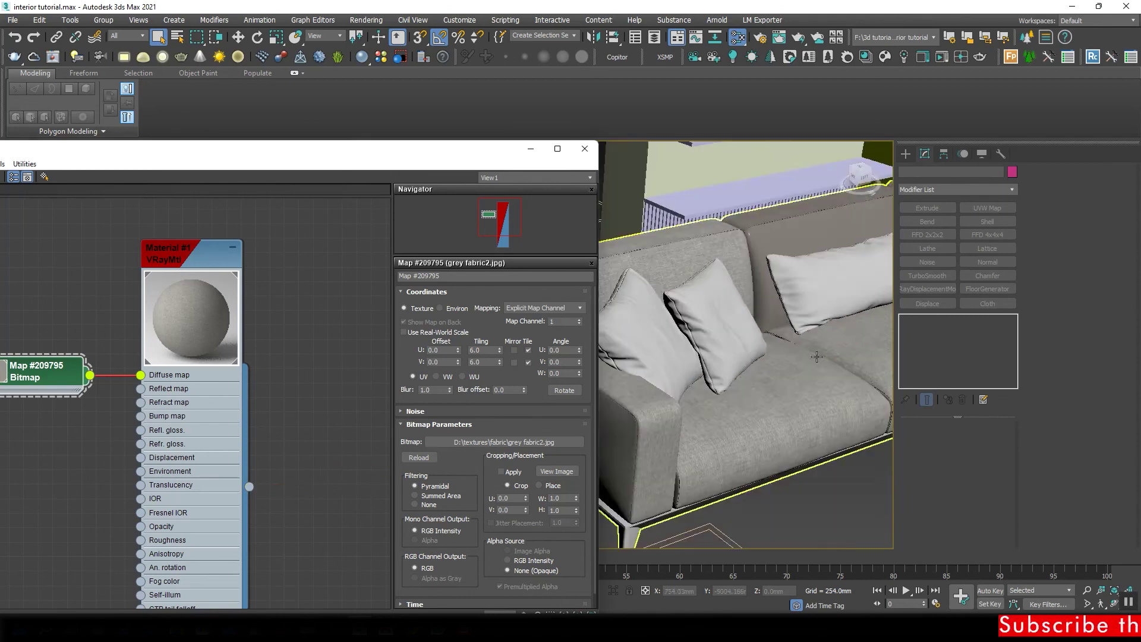
Assign Material #1 to the sofa's remaining back and seat cushions
scroll(772, 416, up, 5)
scroll(726, 505, down, 3)
scroll(743, 440, up, 3)
scroll(760, 371, down, 4)
scroll(760, 371, up, 4)
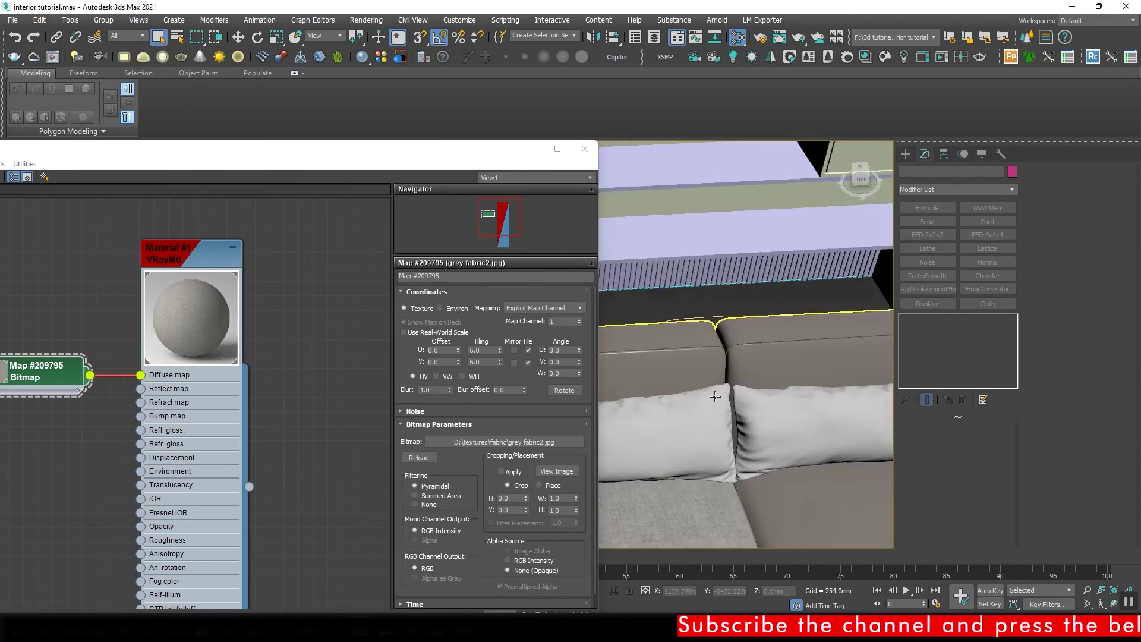
drag(250, 486, 669, 366)
drag(249, 485, 846, 483)
Inspect the fabric across the whole sofa and up close on the armrest, and bring the Slate editor fully back into view
alt+middle_drag(846, 483, 768, 389)
scroll(769, 390, up, 5)
scroll(743, 416, down, 6)
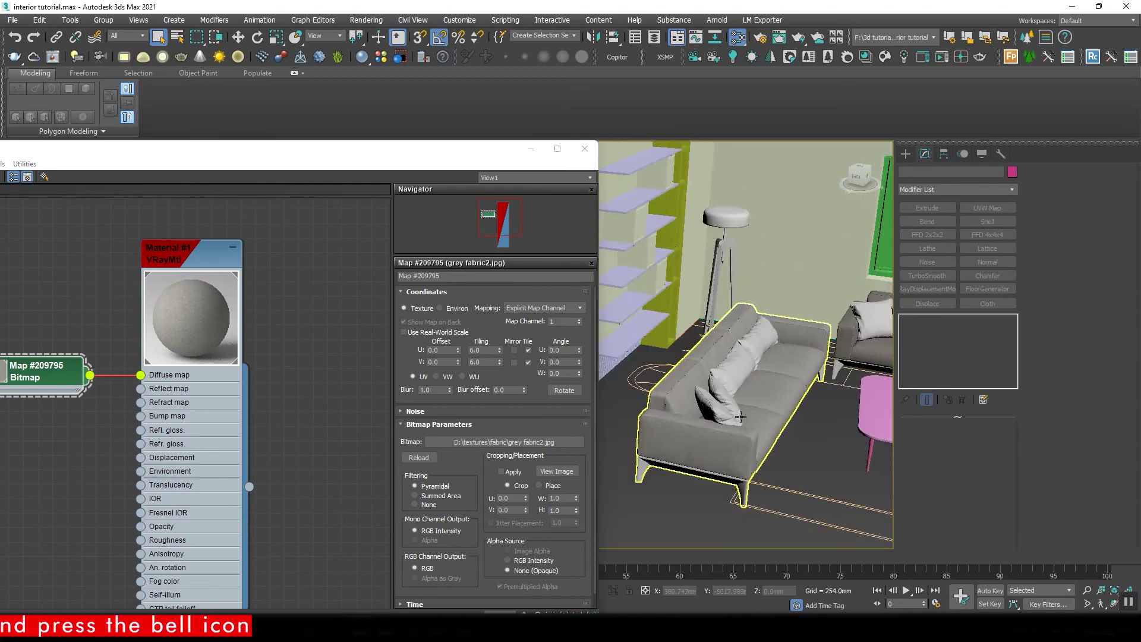
scroll(698, 397, up, 8)
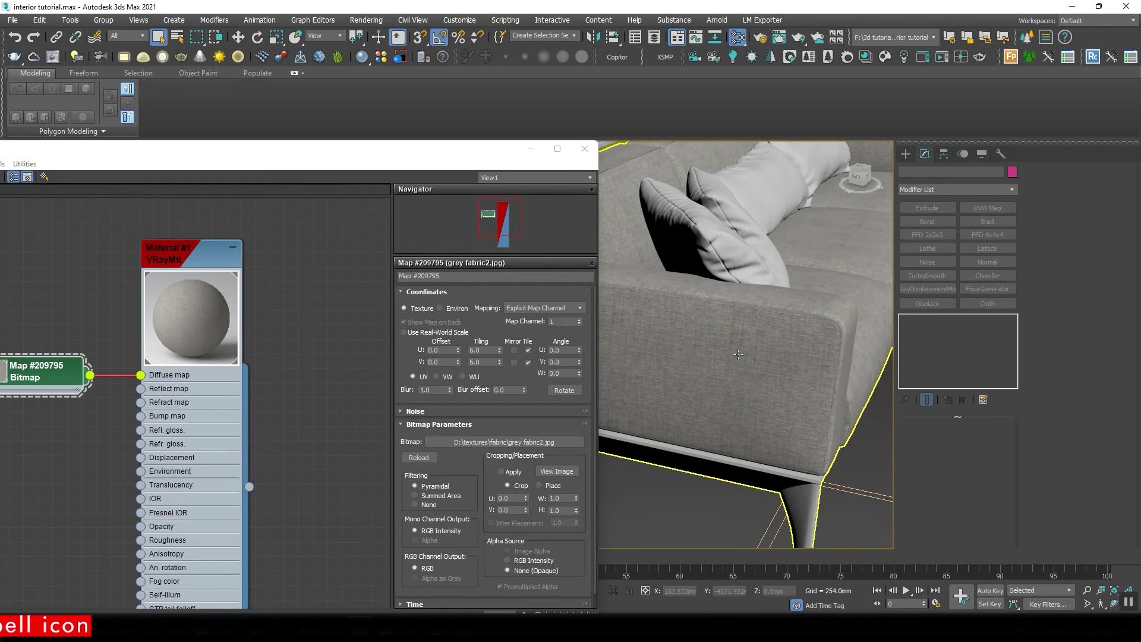
drag(467, 157, 850, 45)
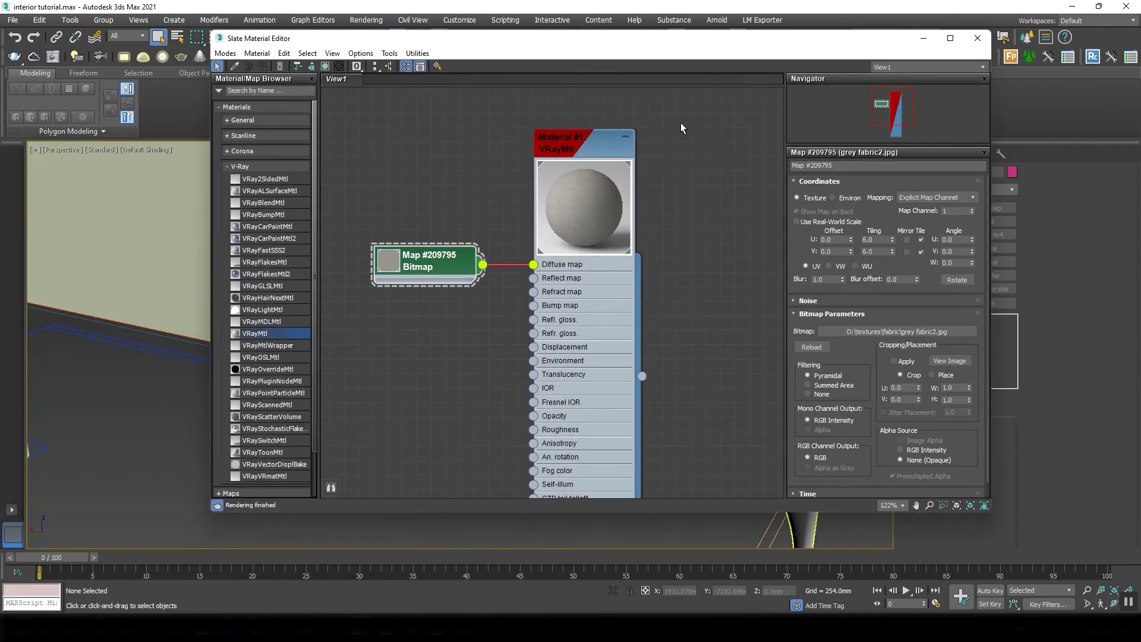